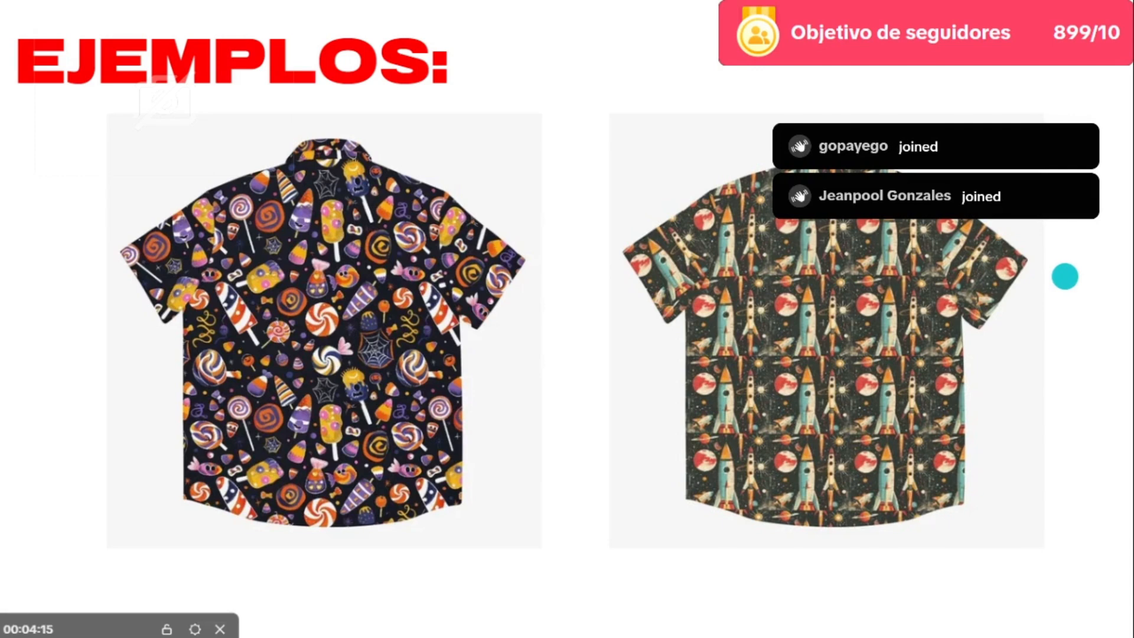
# - Advance the presentation from the shirt examples to the Freepik slide and exit presentation mode
pyautogui.press('Right')
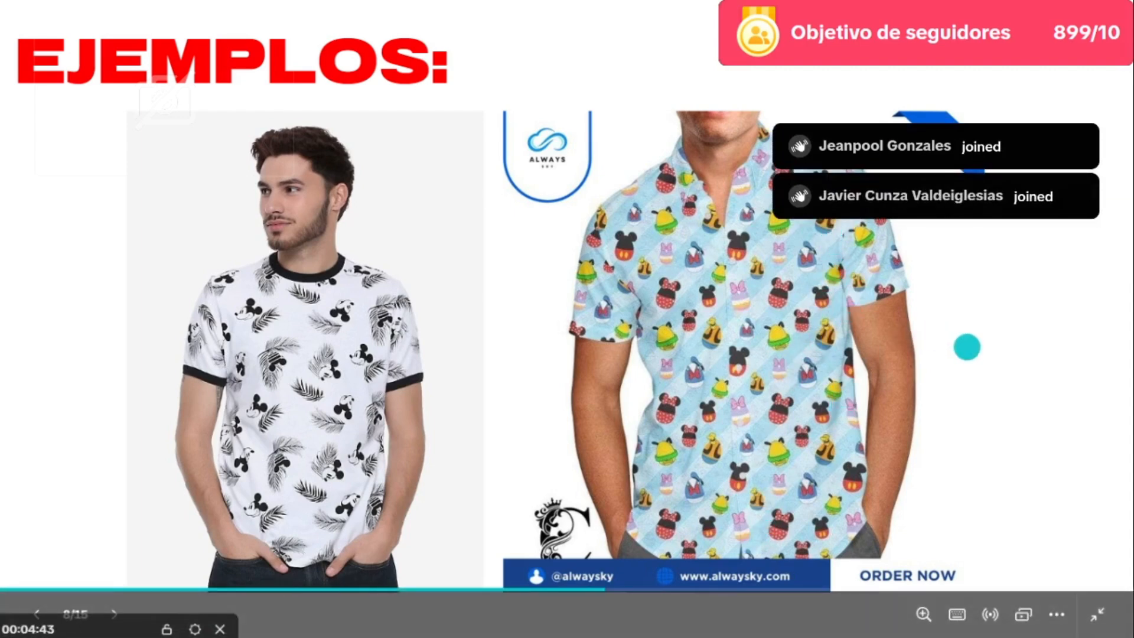
pyautogui.press('Right')
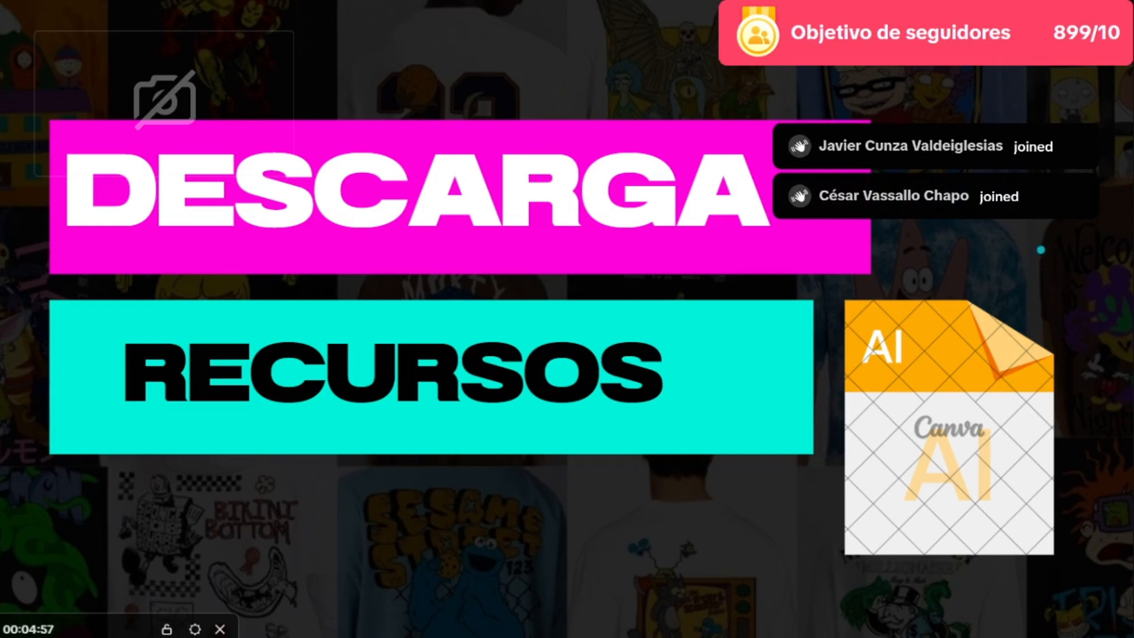
pyautogui.press('Right')
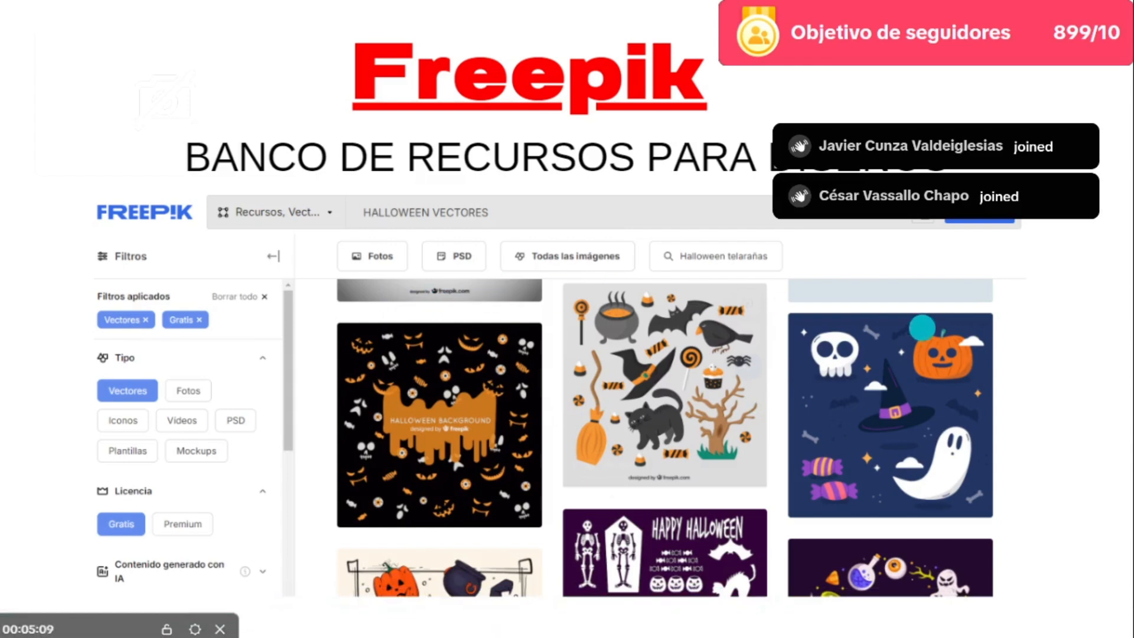
pyautogui.press('Escape')
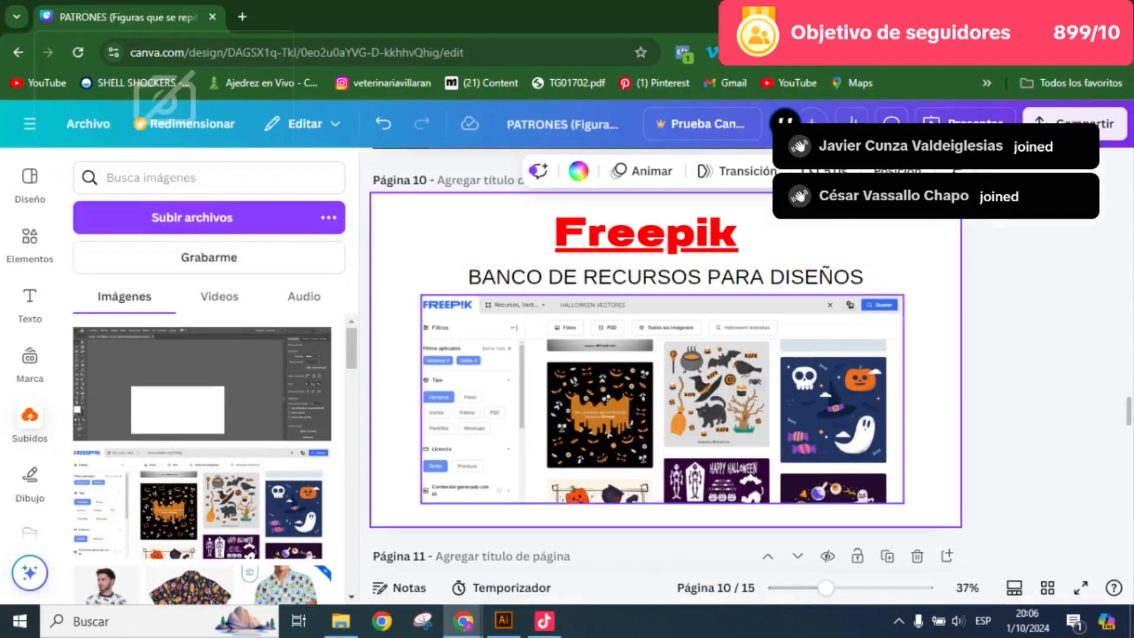
# - Switch to the Freepik window, close the open vector's details and browse the CALABAZAS DIBUJOS results
pyautogui.moveTo(464, 619)
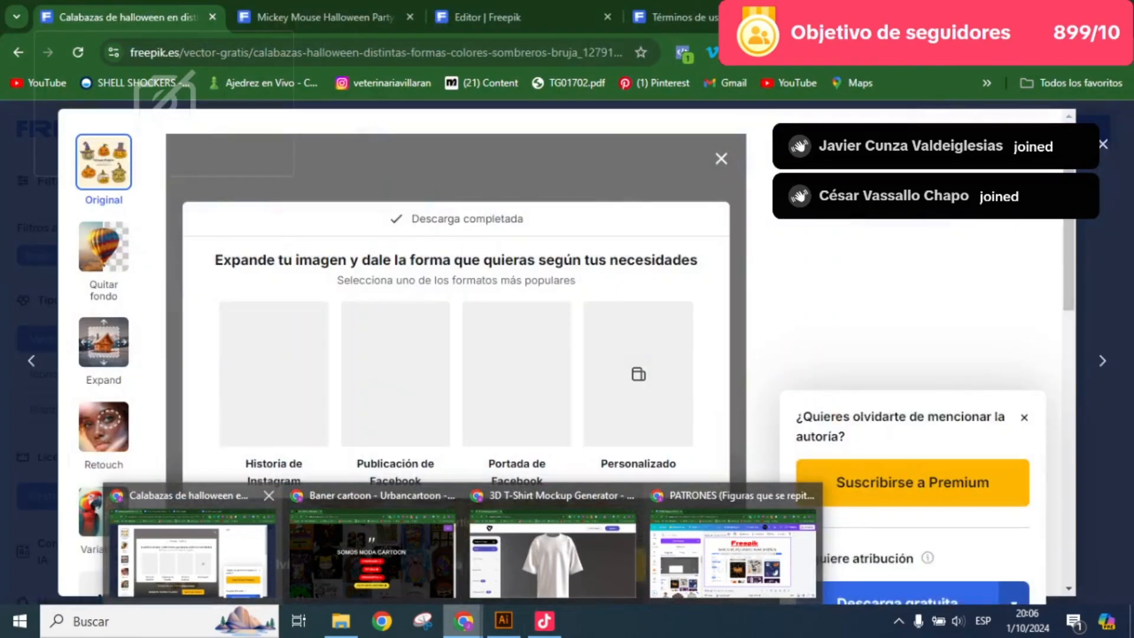
pyautogui.click(191, 554)
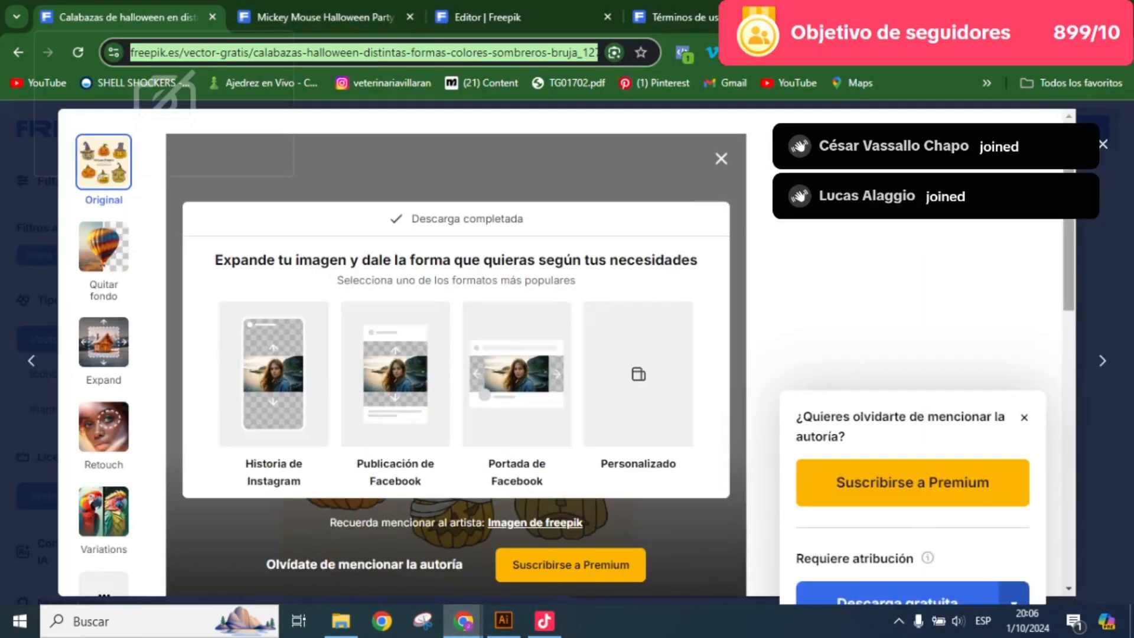
pyautogui.click(1103, 144)
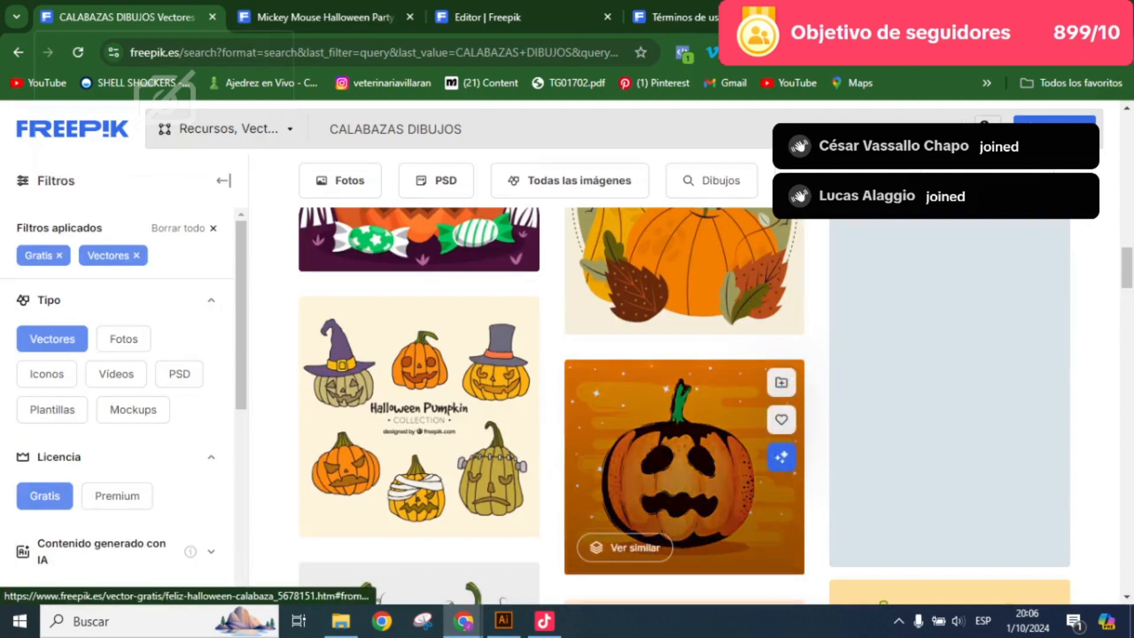
pyautogui.scroll(2, 496, 378)
pyautogui.scroll(-3, 484, 366)
pyautogui.scroll(-1, 683, 384)
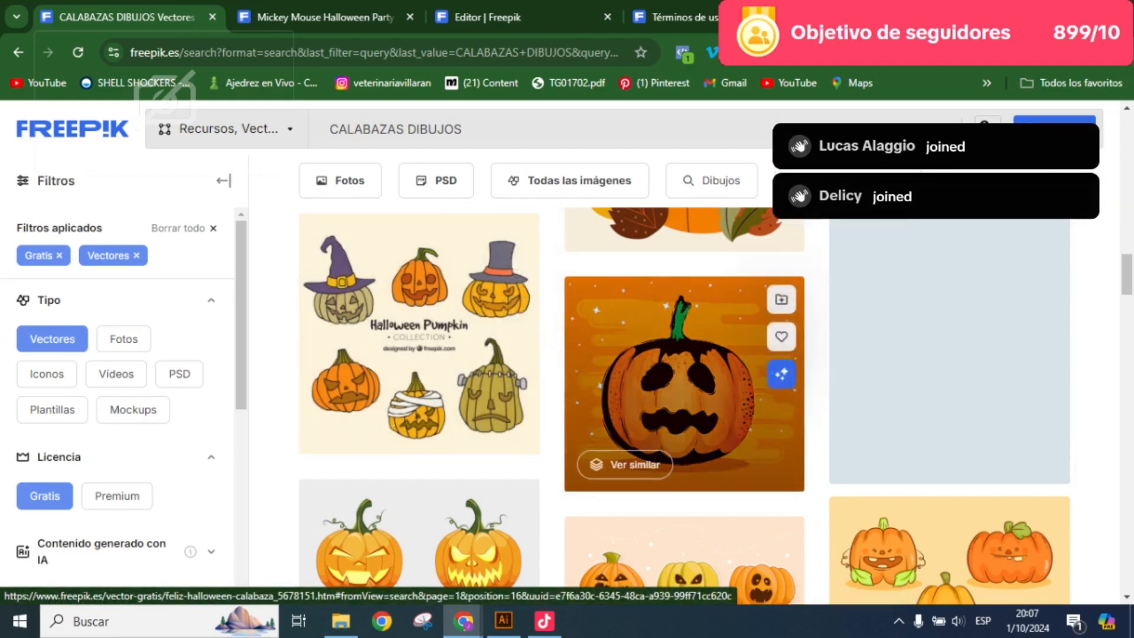
pyautogui.scroll(-2, 684, 467)
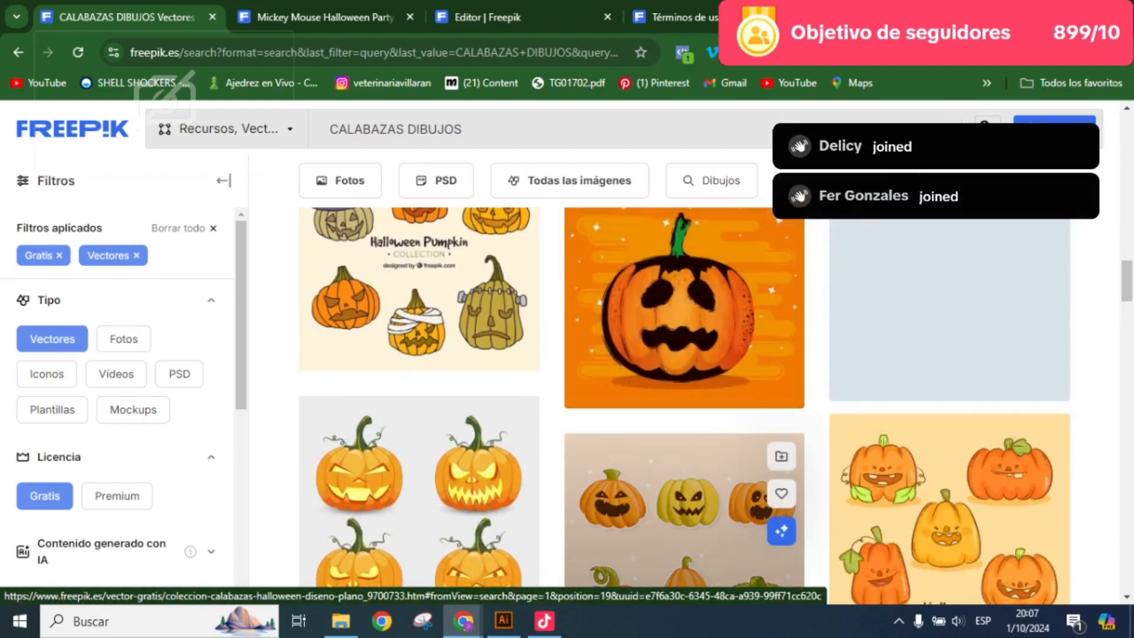
# - Switch to Illustrator and view the pumpkin and Halloween silhouette vectors in CLASE - PATTERNS 01.10.ai
pyautogui.moveTo(503, 620)
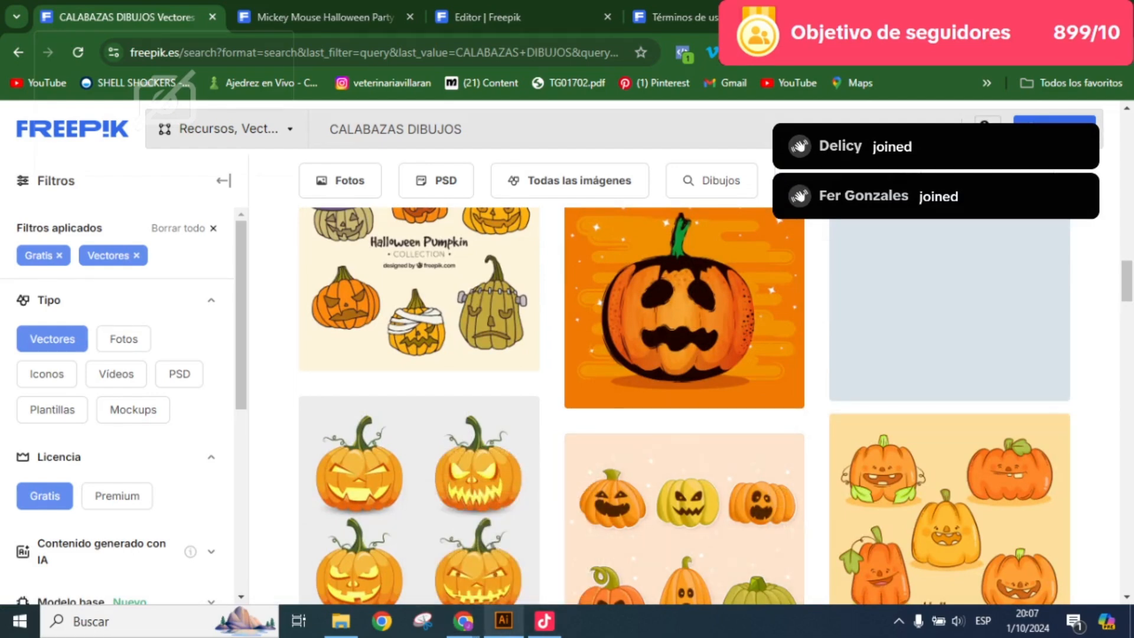
pyautogui.click(503, 620)
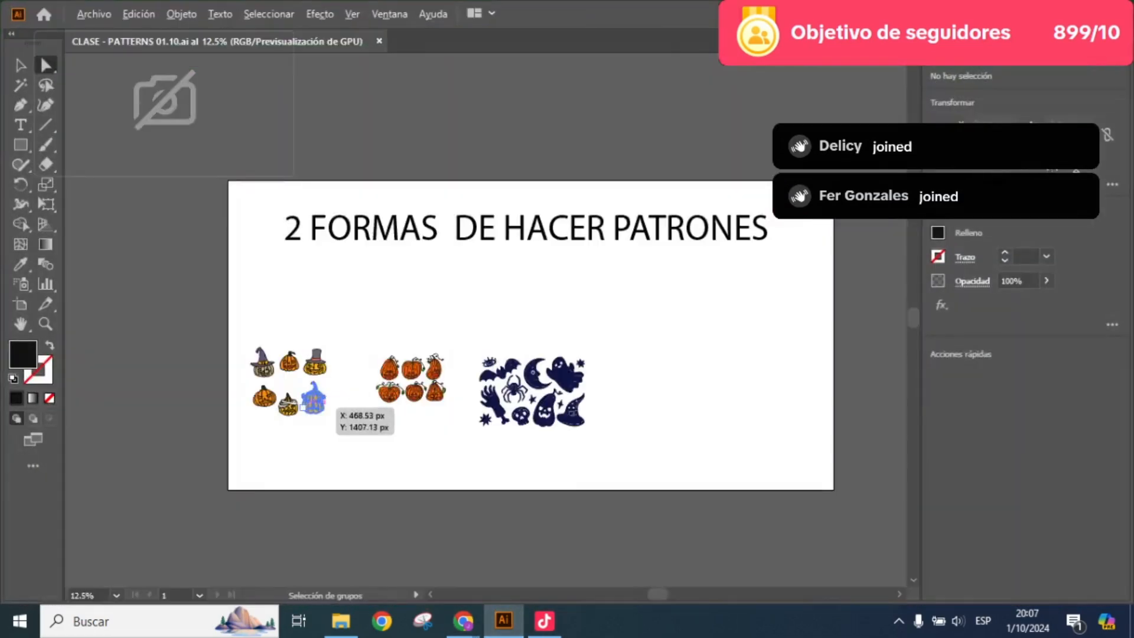
pyautogui.scroll(7, 313, 375)
pyautogui.scroll(-7, 359, 362)
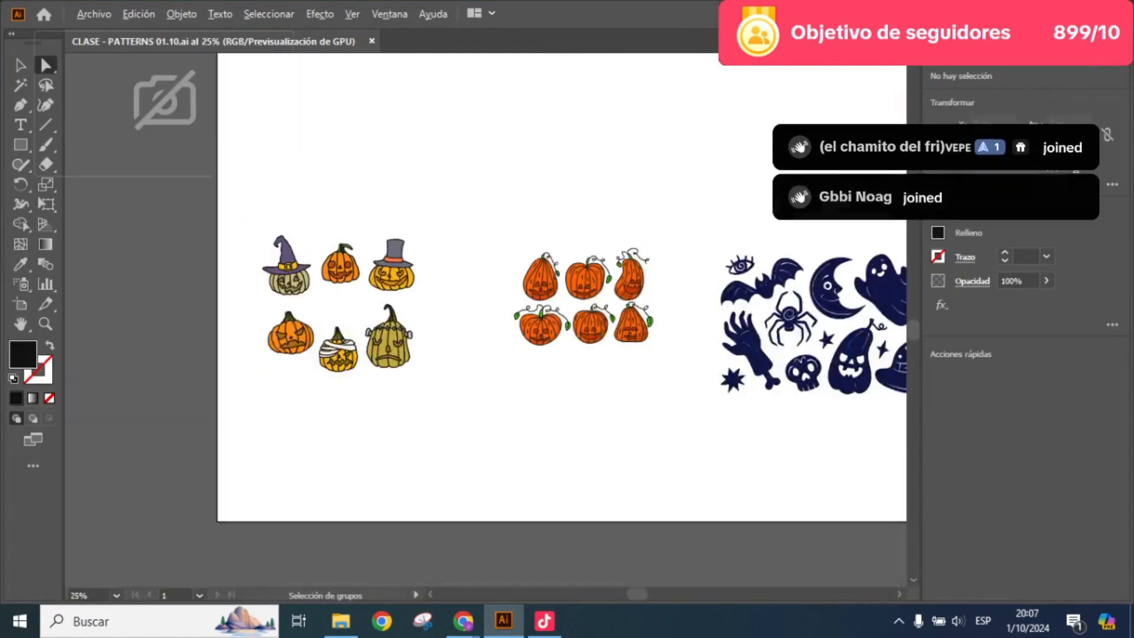
# - Return to the Freepik pumpkin results and open the details of the "Happy Halloween" pumpkin faces collection to check its file formats
pyautogui.moveTo(463, 619)
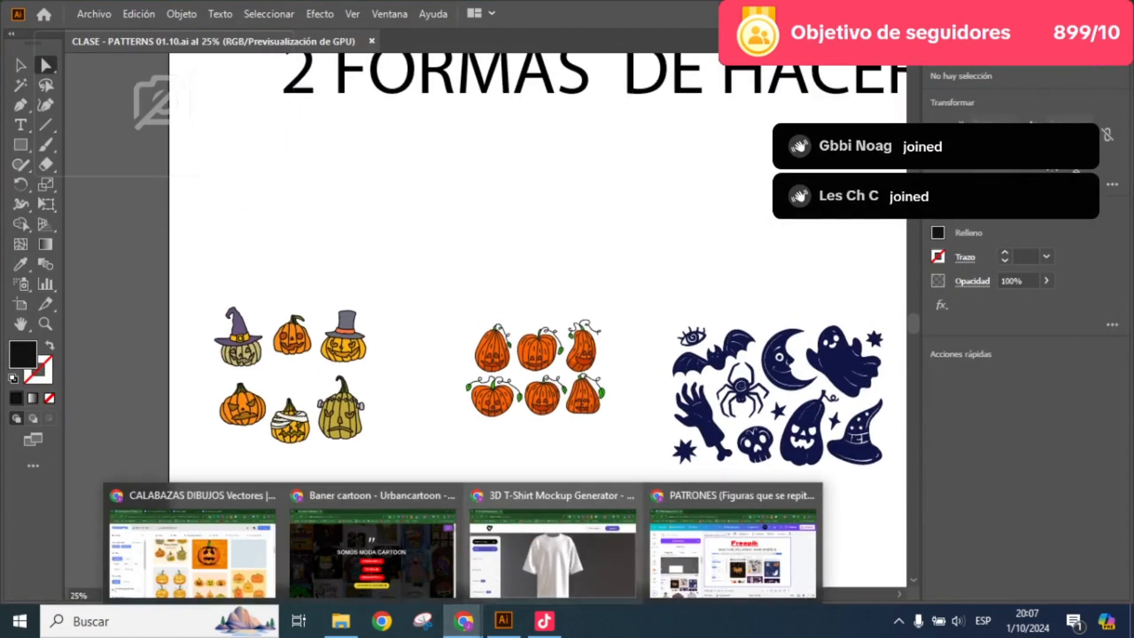
pyautogui.click(735, 543)
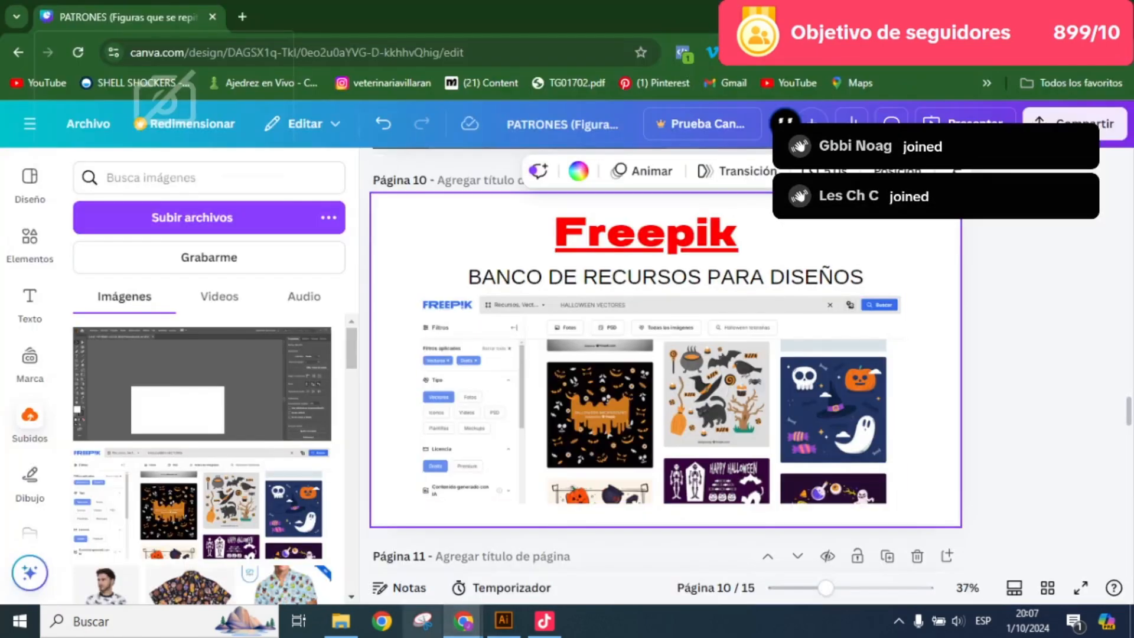
pyautogui.moveTo(464, 619)
pyautogui.click(192, 552)
pyautogui.scroll(-3, 716, 407)
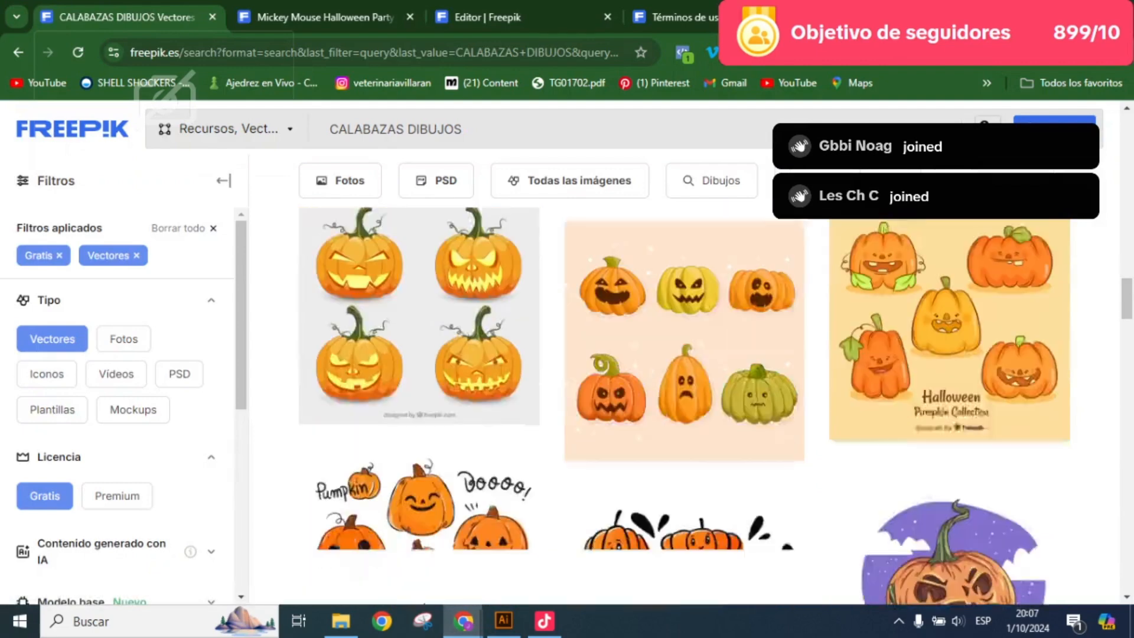
pyautogui.scroll(-2, 685, 319)
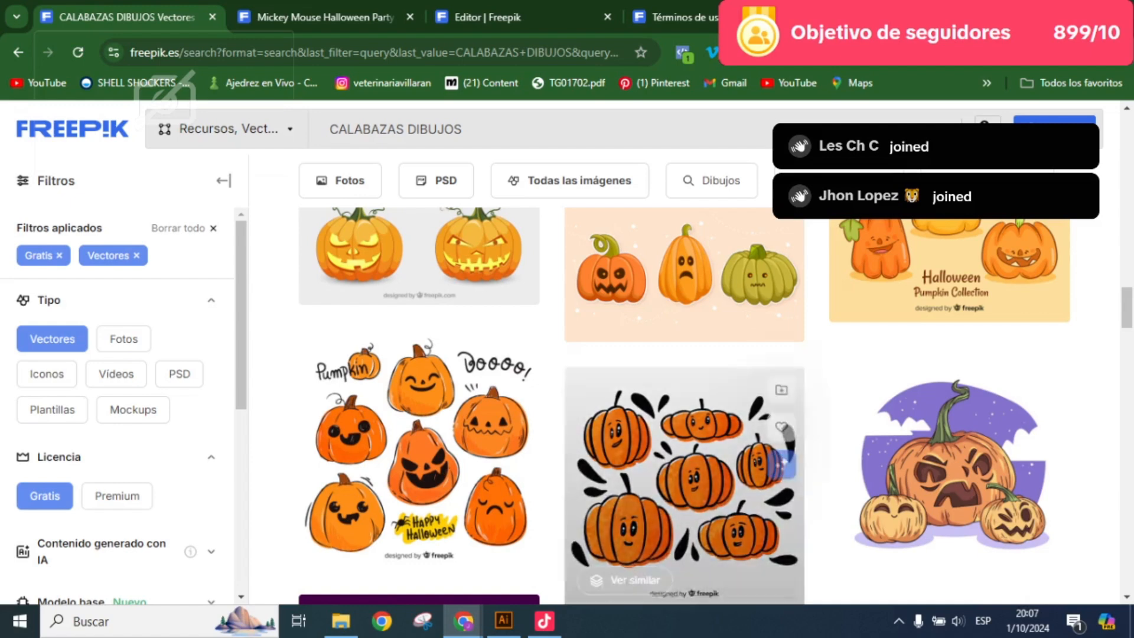
pyautogui.click(419, 449)
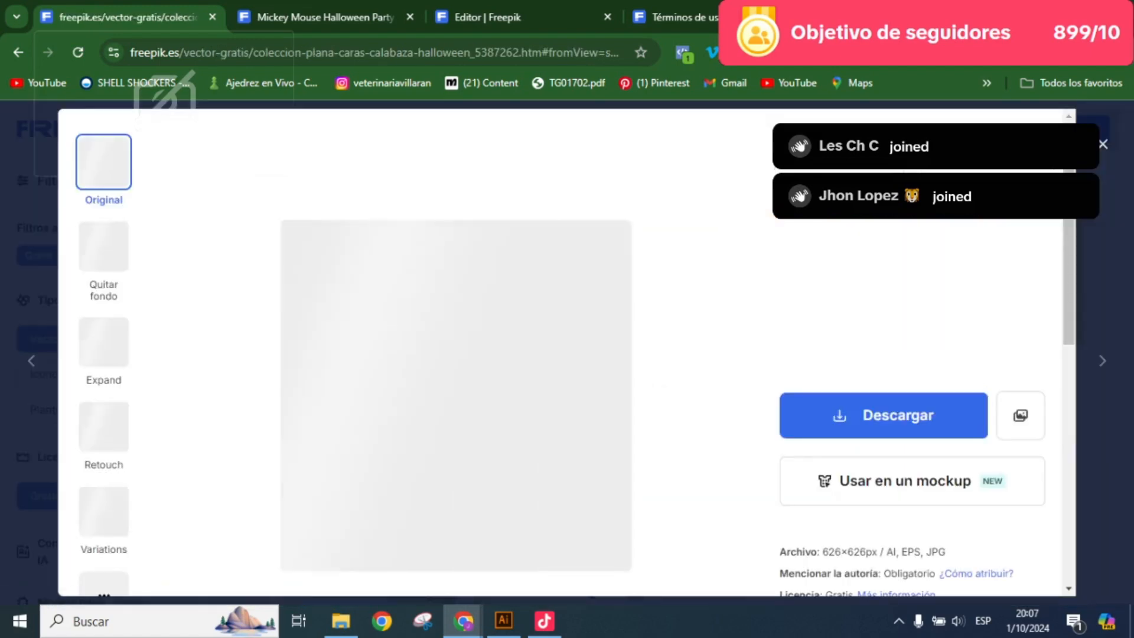
pyautogui.scroll(-2, 567, 354)
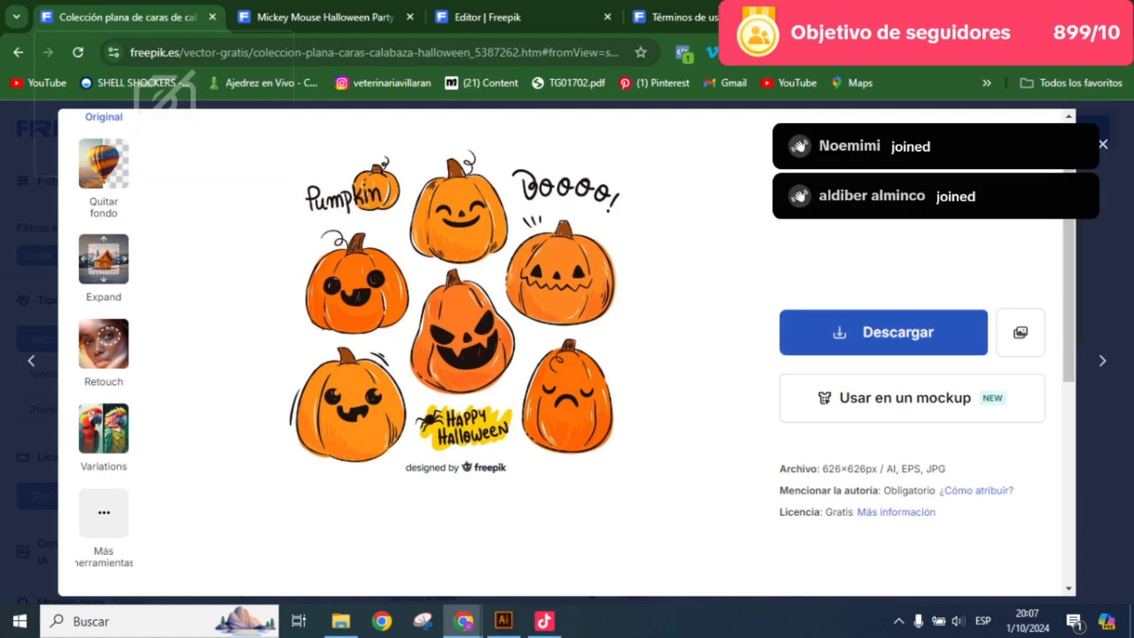
# - Open lovely-set-hand-drawn-halloween-pumpkins.zip from the Downloads folder and select the file 423525-PDVUNU-832.ai
pyautogui.click(341, 620)
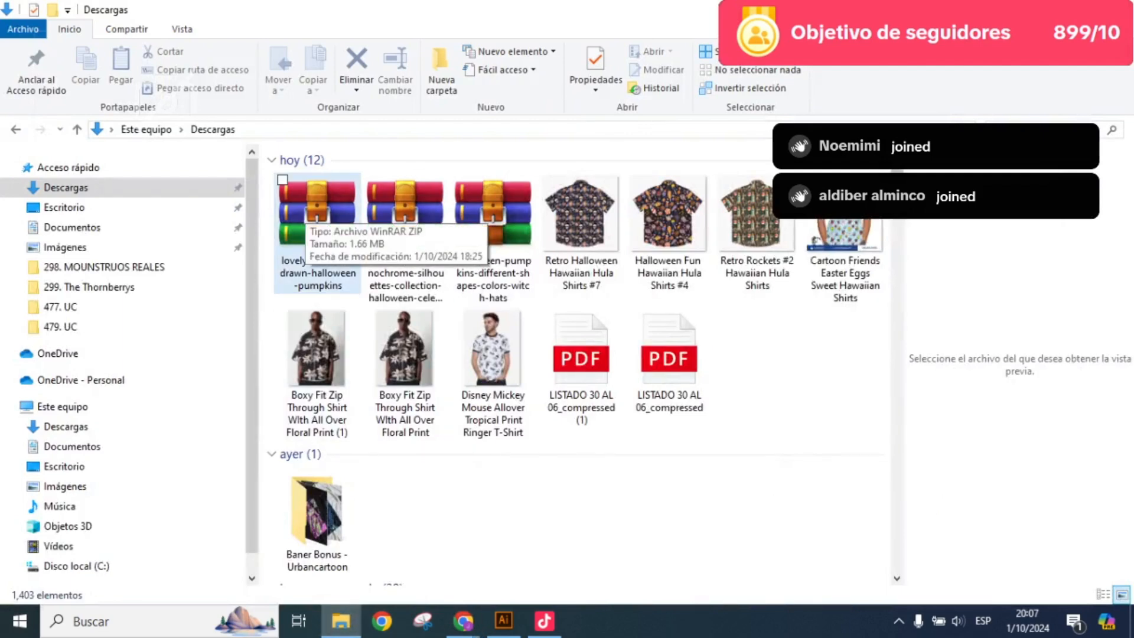
pyautogui.doubleClick(301, 212)
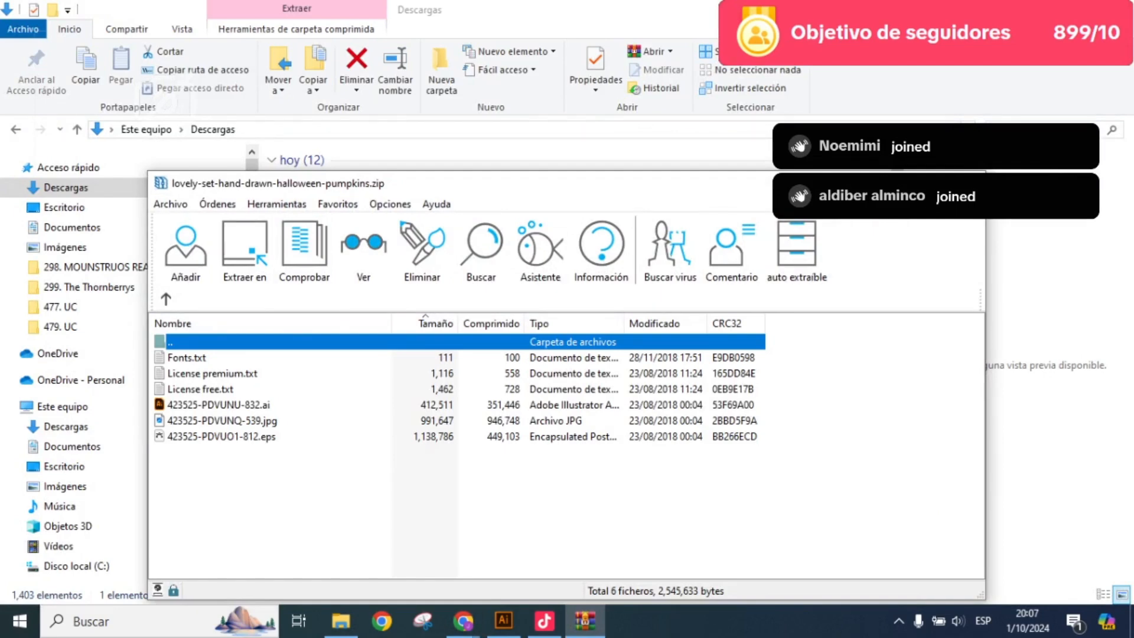
pyautogui.click(219, 405)
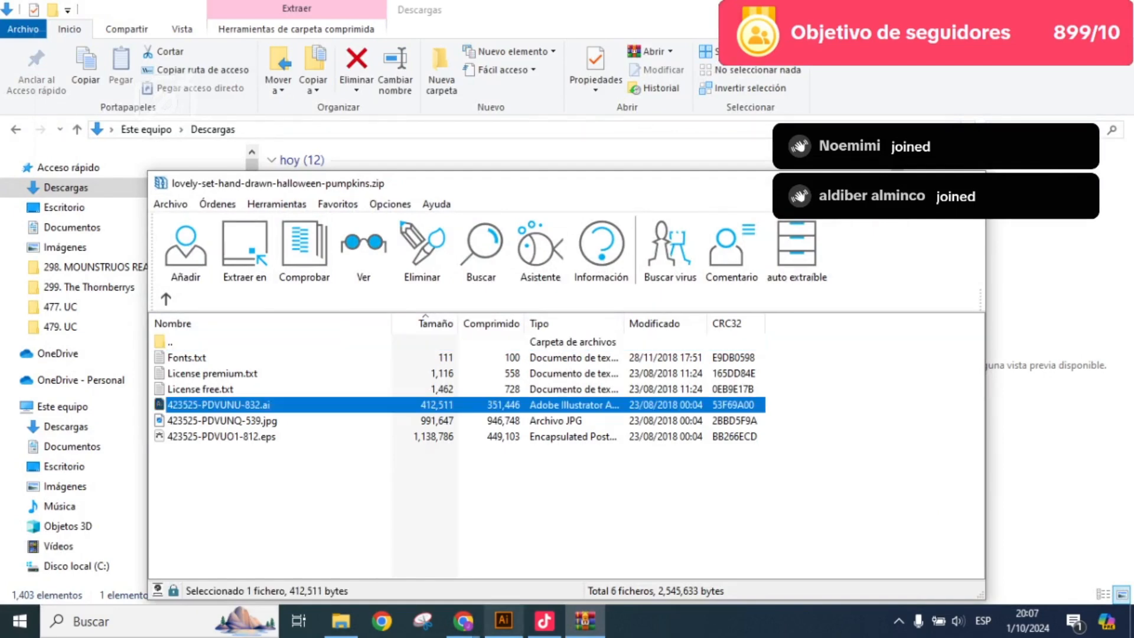
# - Switch to Illustrator and examine the witch-hat pumpkin and the rest of its pumpkin set up close
pyautogui.click(503, 621)
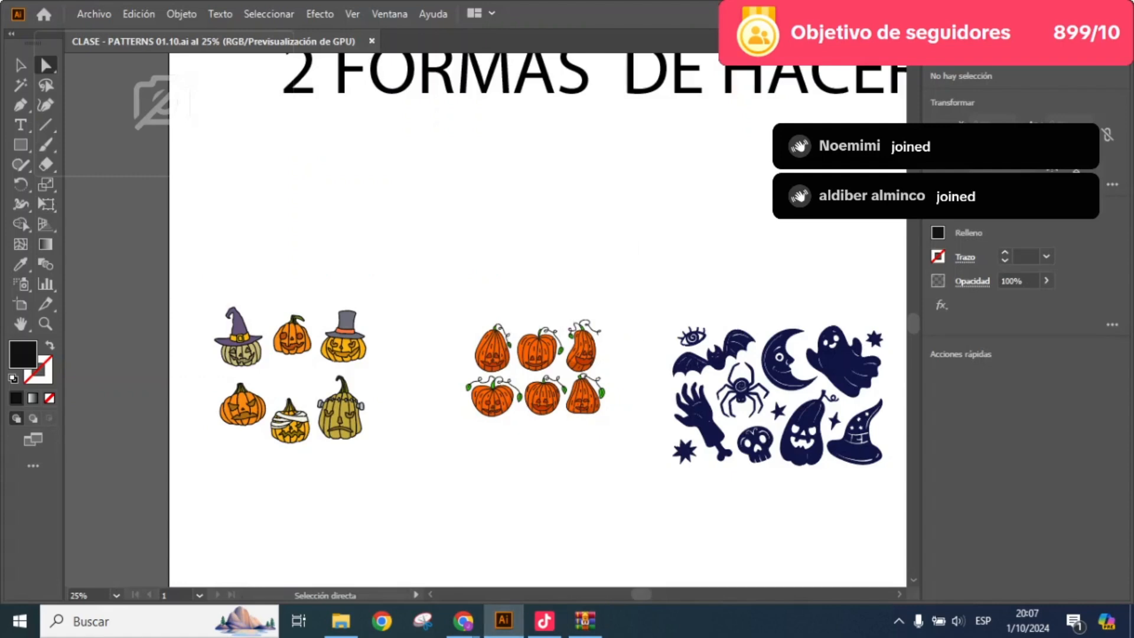
pyautogui.scroll(2, 340, 407)
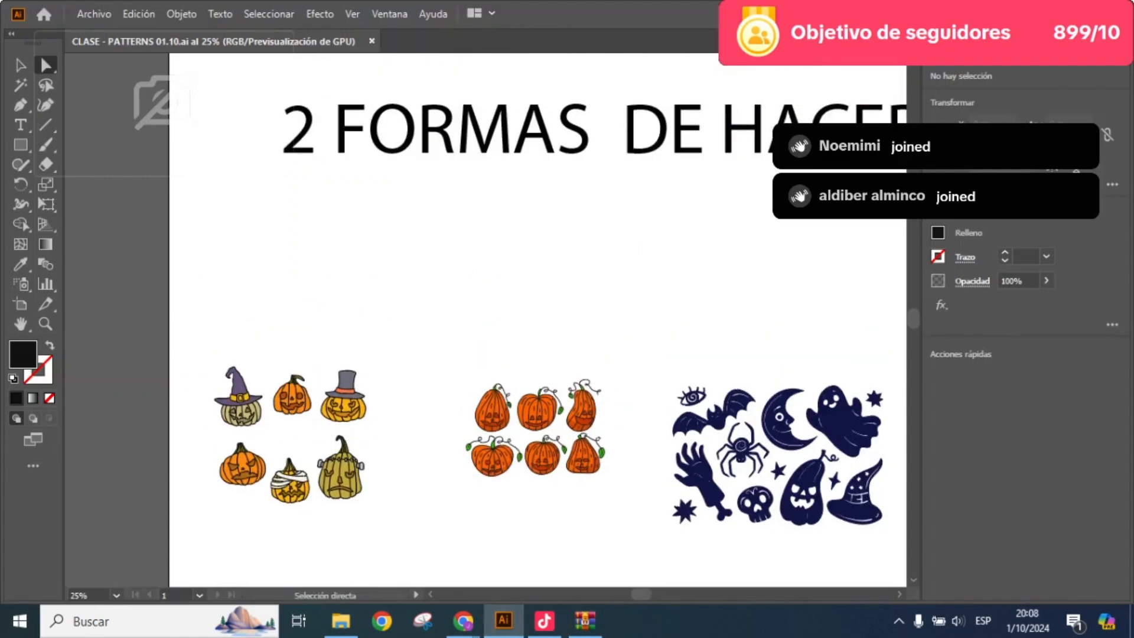
pyautogui.scroll(8, 340, 466)
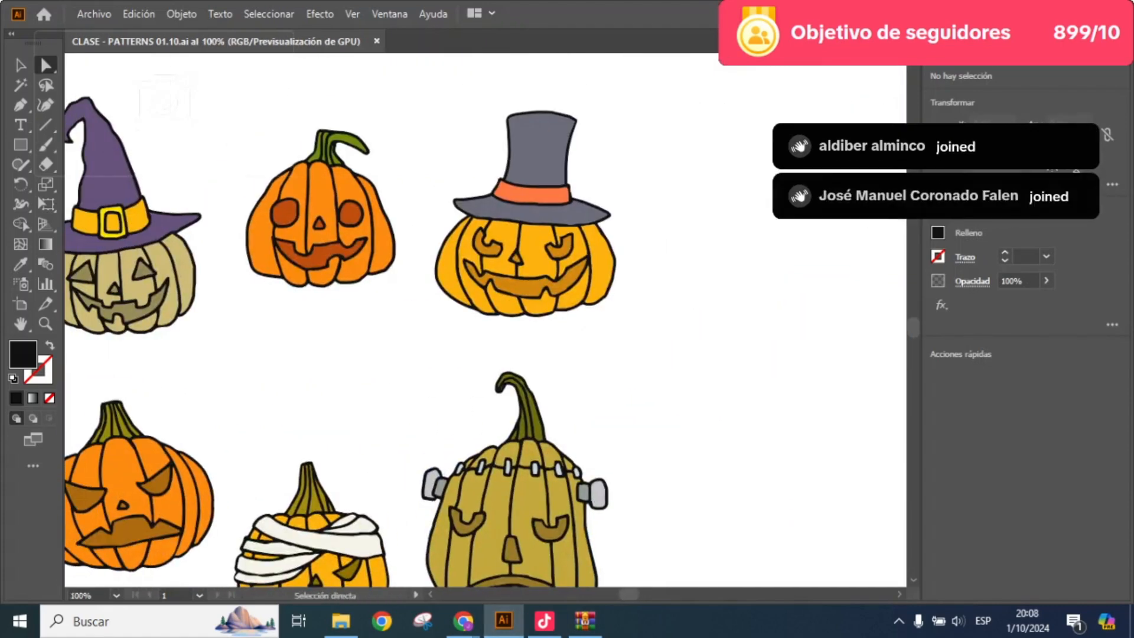
pyautogui.moveTo(315, 338); pyautogui.dragTo(528, 324)
pyautogui.scroll(-1, 585, 404)
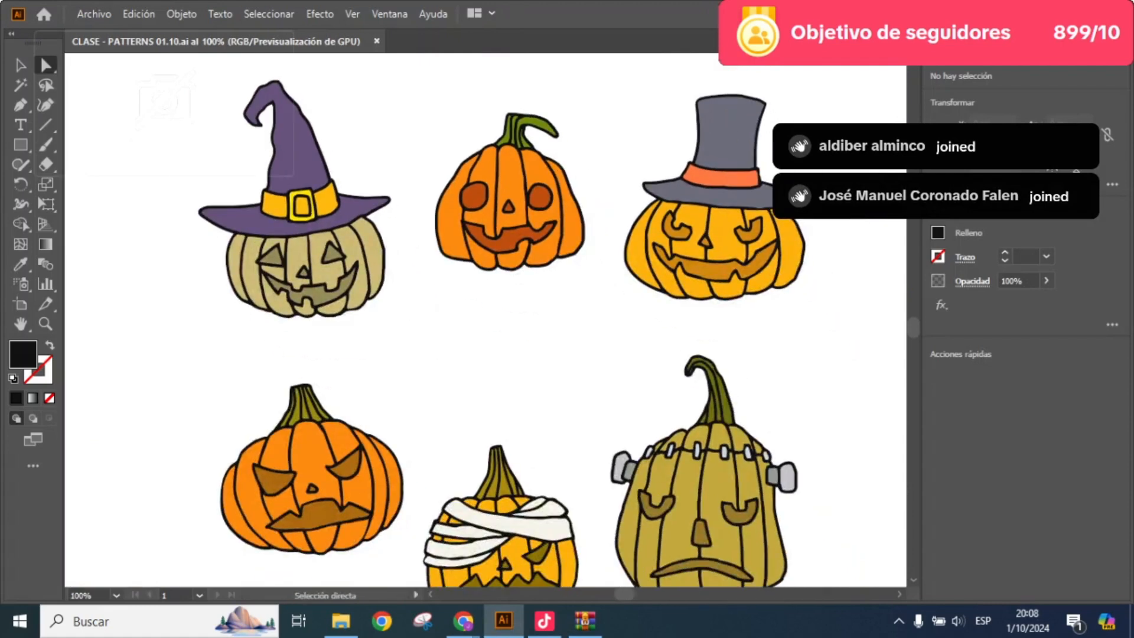
pyautogui.scroll(-3, 386, 265)
pyautogui.scroll(12, 387, 266)
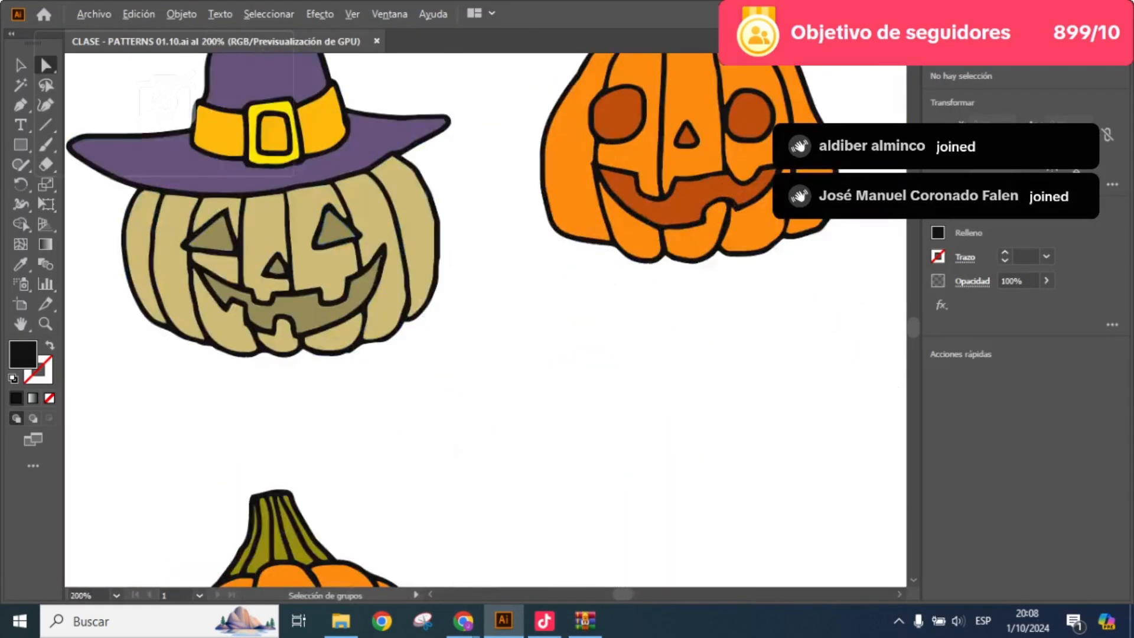
pyautogui.moveTo(363, 267); pyautogui.dragTo(499, 346)
pyautogui.scroll(-8, 587, 269)
pyautogui.scroll(-4, 632, 338)
pyautogui.moveTo(662, 327); pyautogui.dragTo(447, 347)
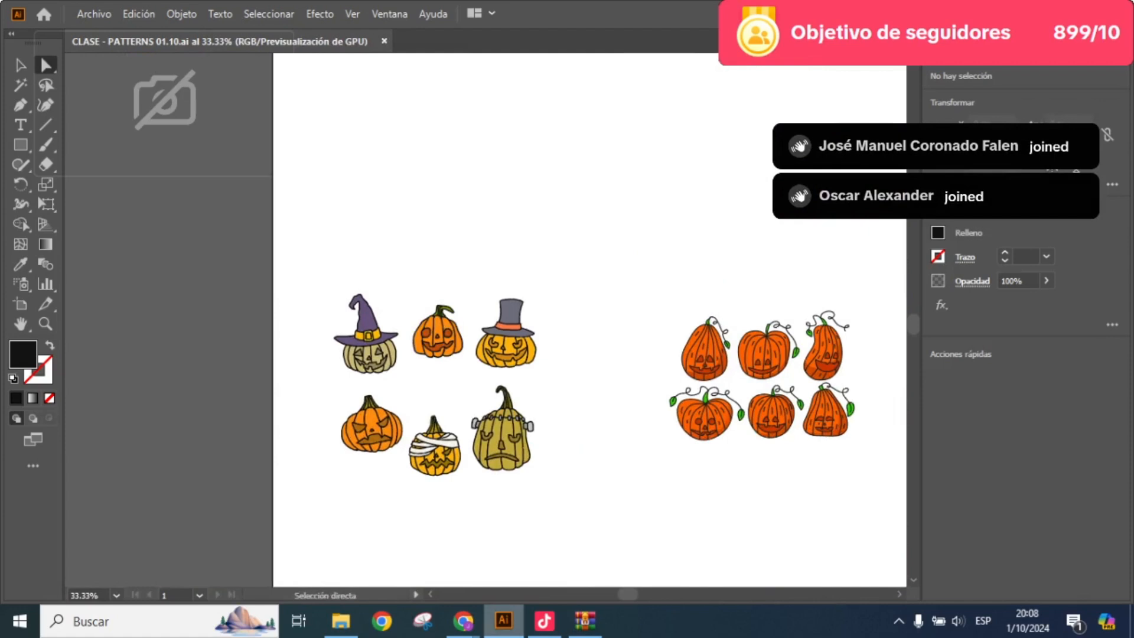
# - Switch to Freepik, close the pumpkin faces collection's details and browse further pumpkin collections in the results
pyautogui.moveTo(504, 621)
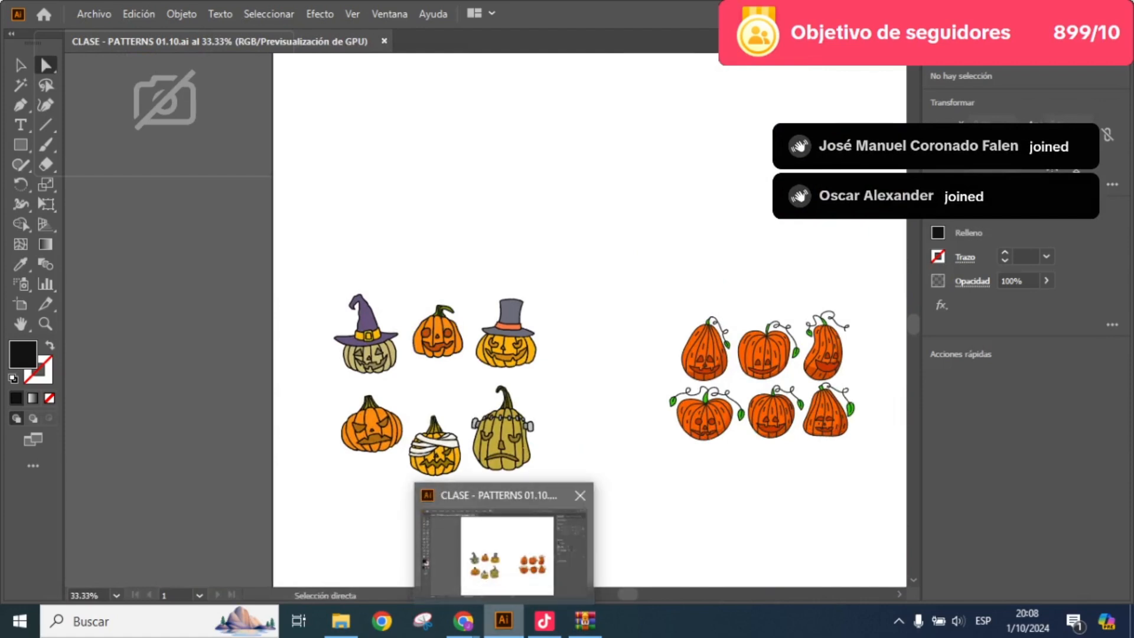
pyautogui.moveTo(463, 621)
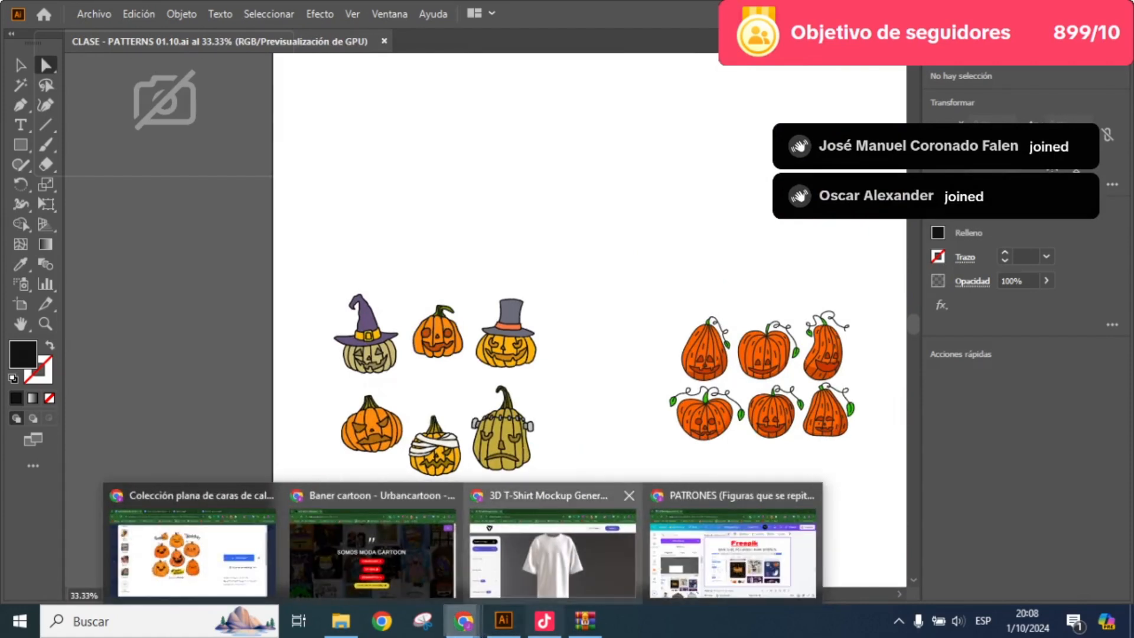
pyautogui.click(221, 543)
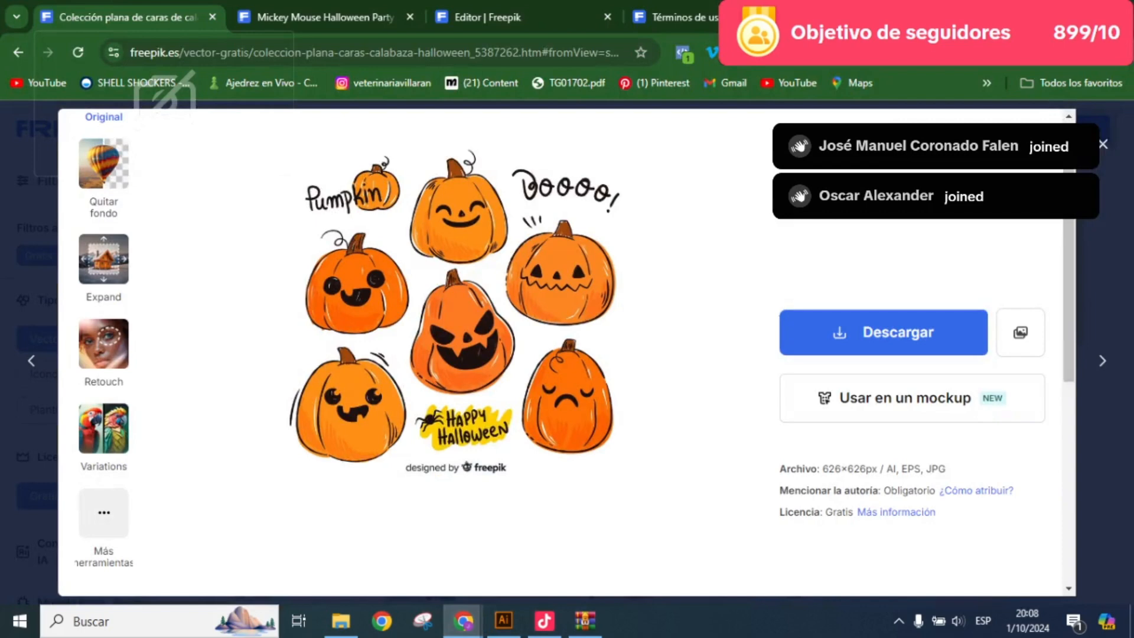
pyautogui.click(1102, 144)
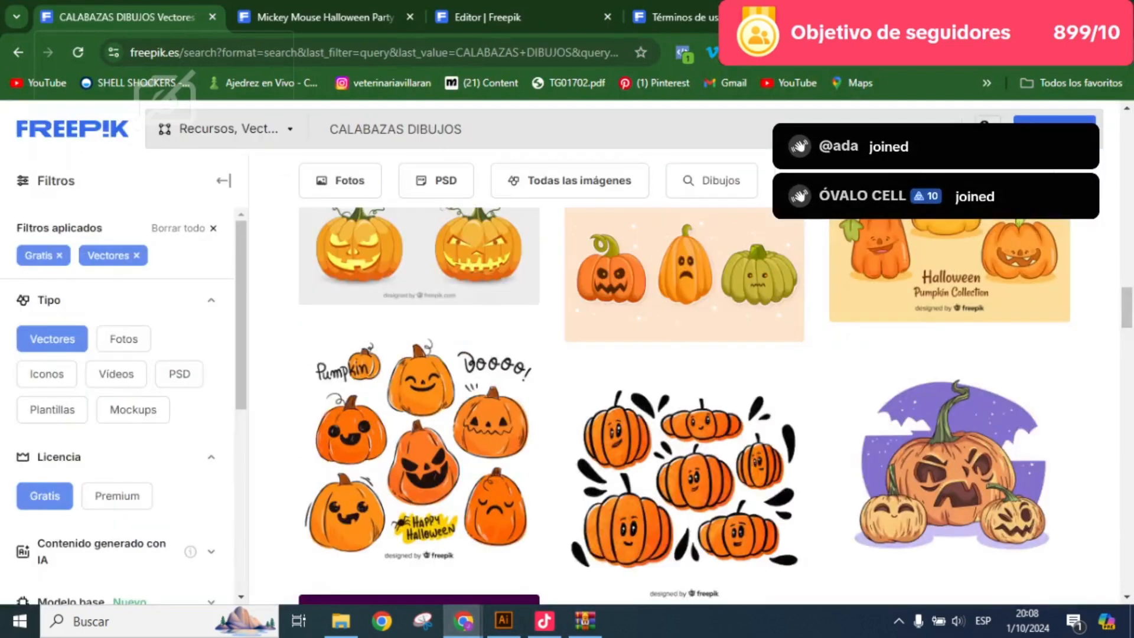
pyautogui.scroll(-4, 779, 468)
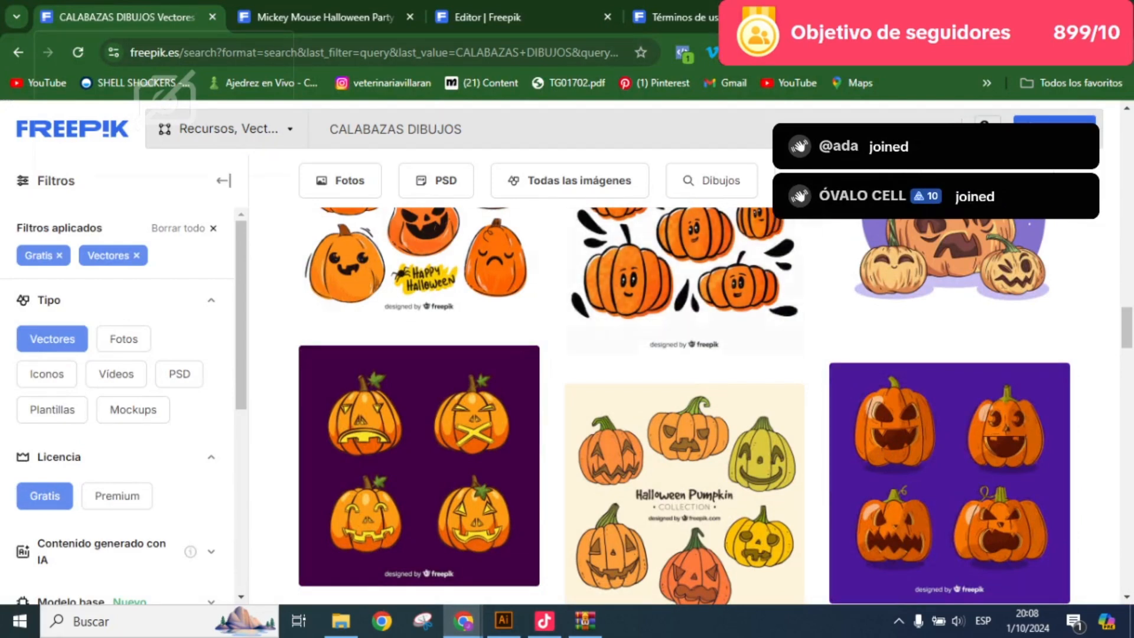
pyautogui.scroll(-1, 683, 449)
# - Switch to Illustrator and review the "2 FORMAS DE HACER PATRONES" artboard with its three vector groups
pyautogui.click(503, 619)
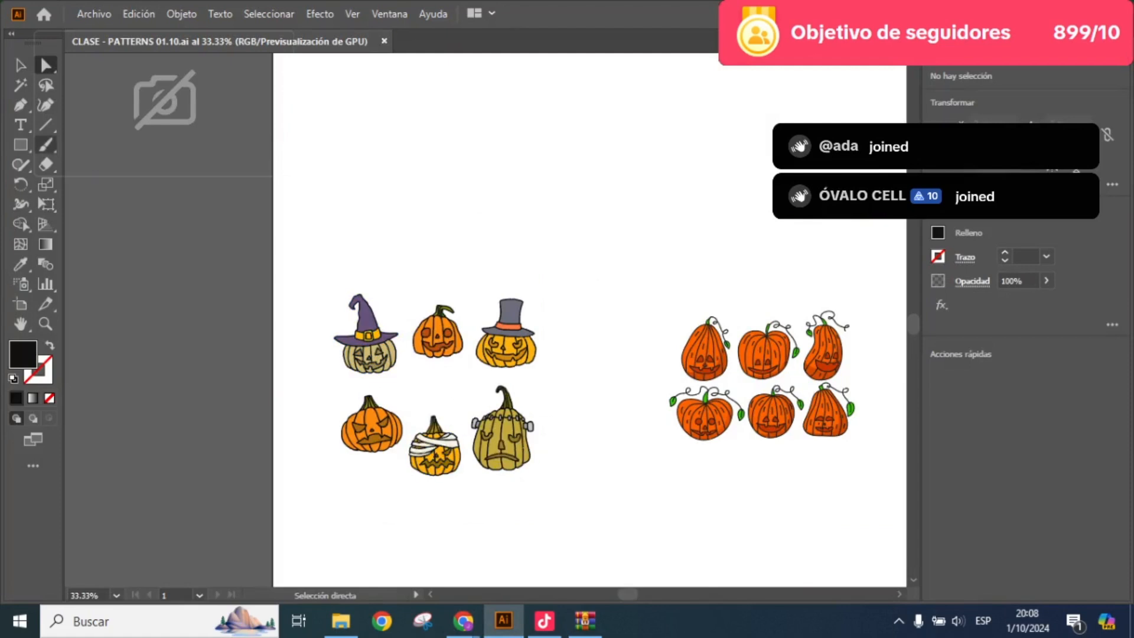
pyautogui.hotkey('ctrl', '-')
pyautogui.hotkey('ctrl', '-')
pyautogui.hotkey('ctrl', '-')
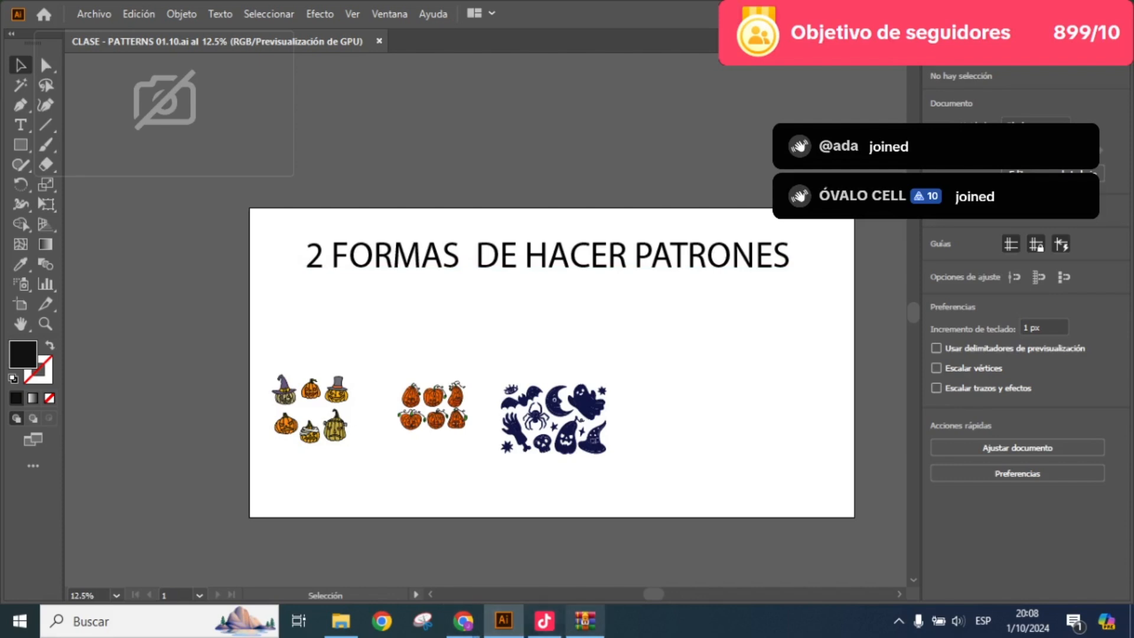
pyautogui.hotkey('ctrl', '+')
pyautogui.hotkey('ctrl', '+')
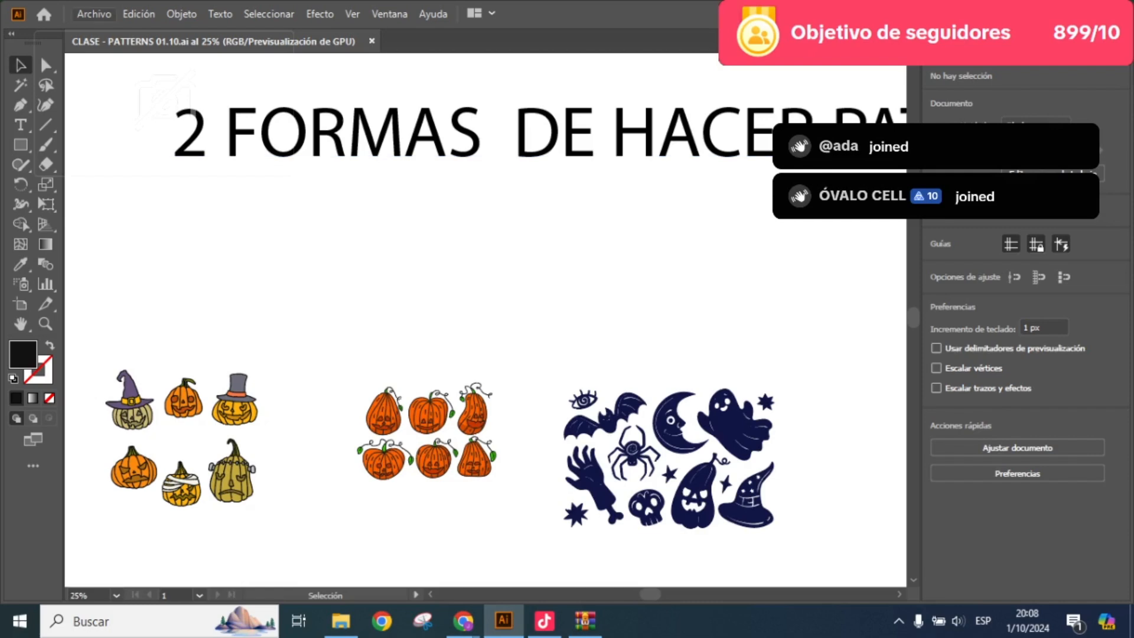
# - Create a new blank document with the default settings and return to CLASE - PATTERNS 01.10.ai
pyautogui.click(94, 14)
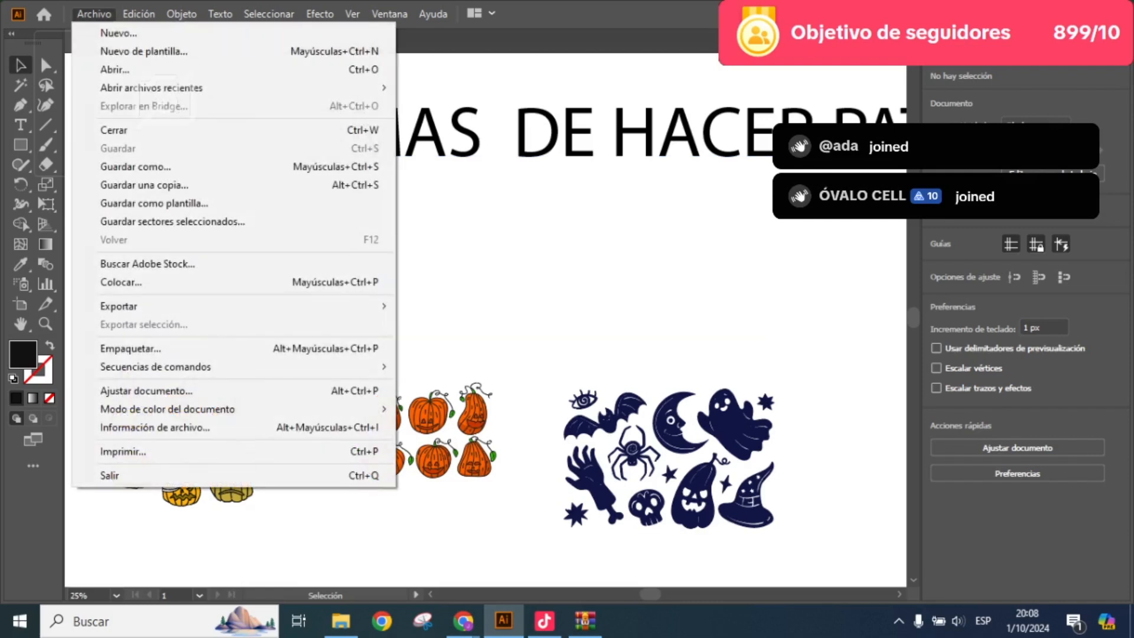
pyautogui.click(118, 33)
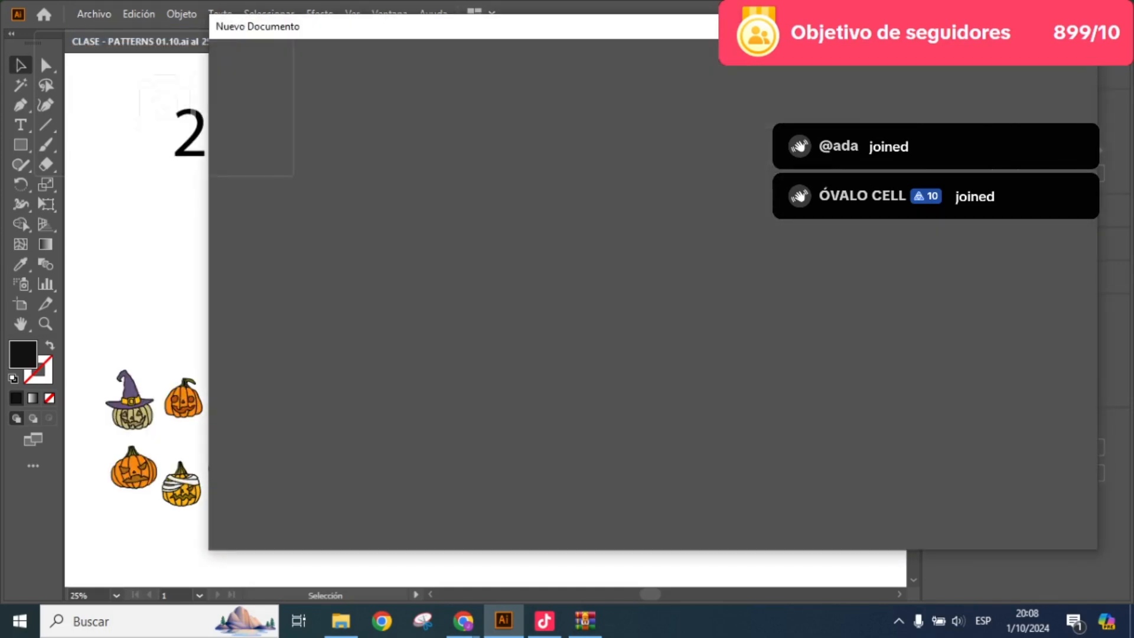
pyautogui.press('Return')
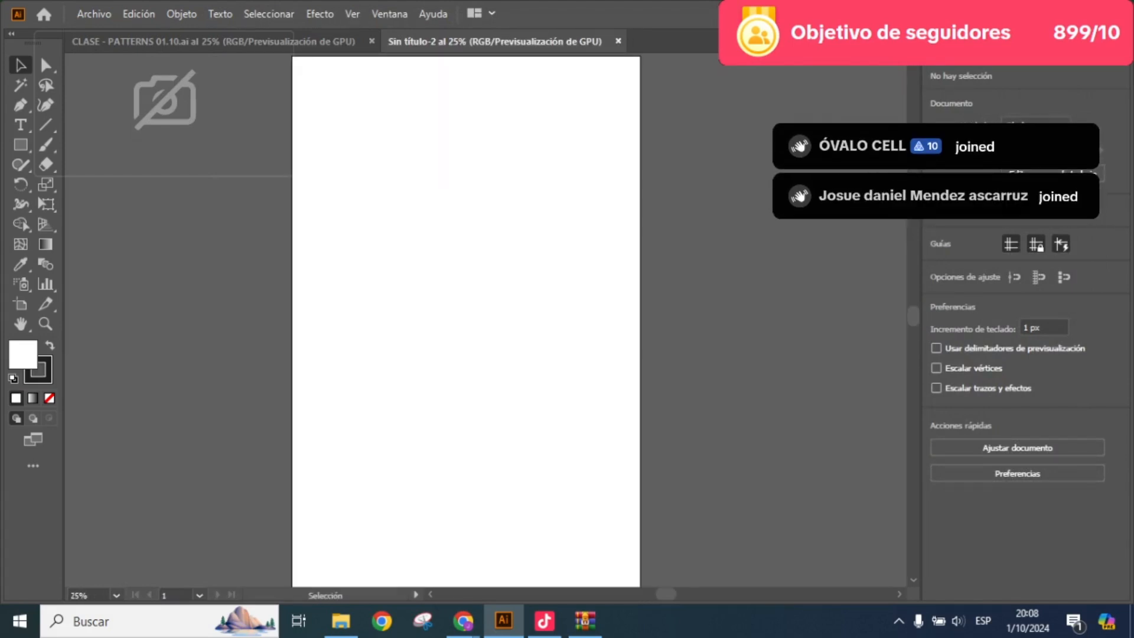
pyautogui.click(214, 42)
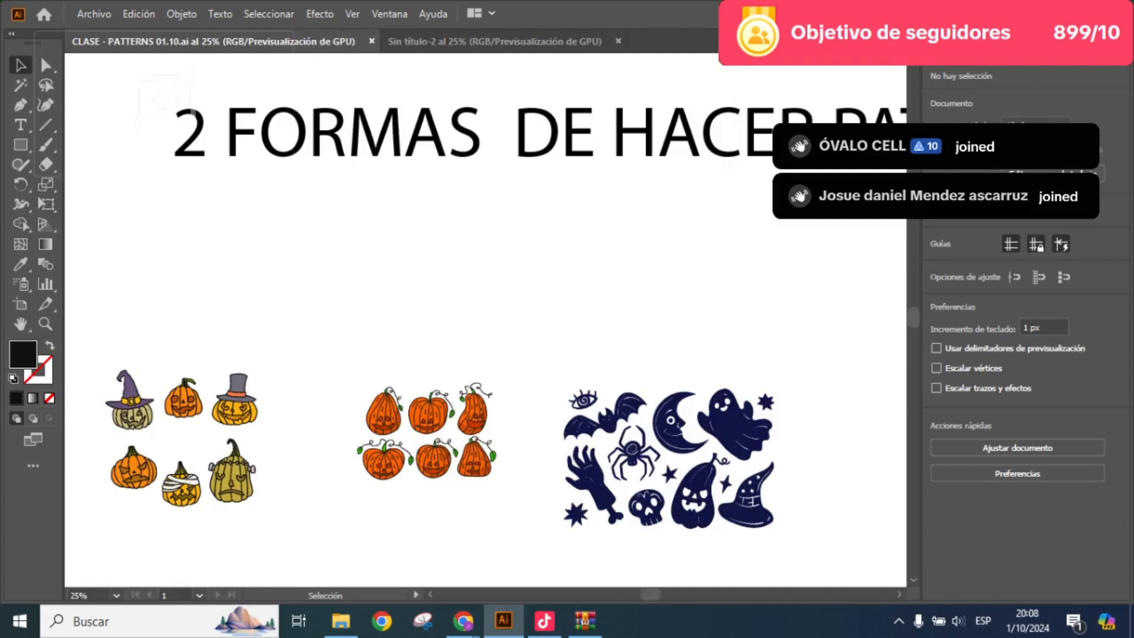
pyautogui.hotkey('ctrl', '-')
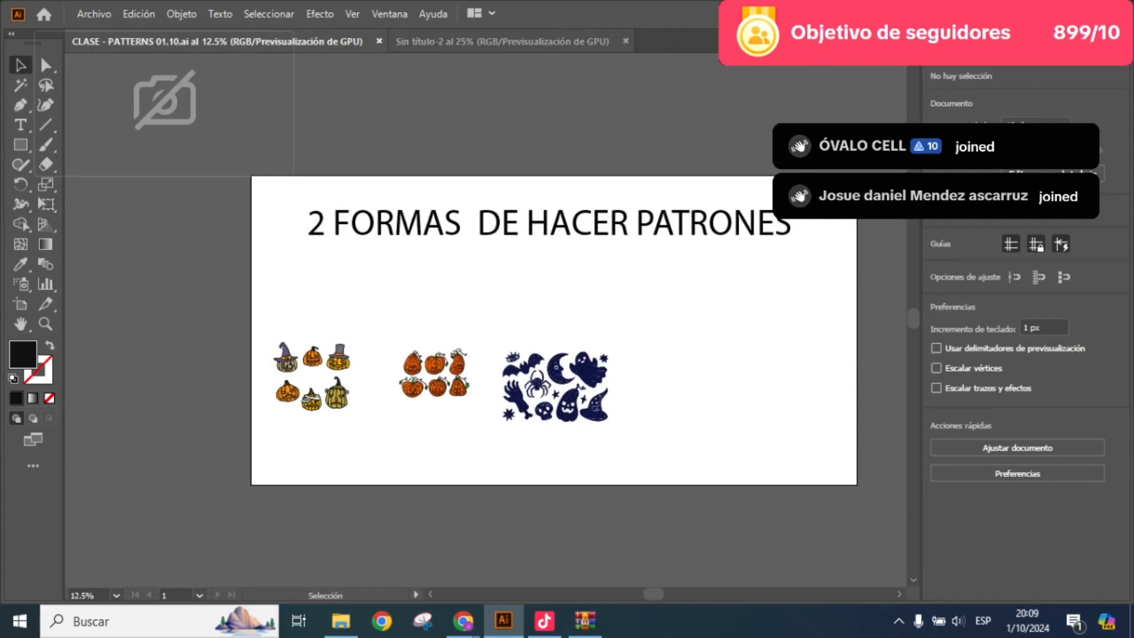
# - Select the witch-hat pumpkin in the first group and show the Swatches (Muestras) panel as a floating panel
pyautogui.keyDown('alt'); pyautogui.scroll(3, 338, 385); pyautogui.keyUp('alt')
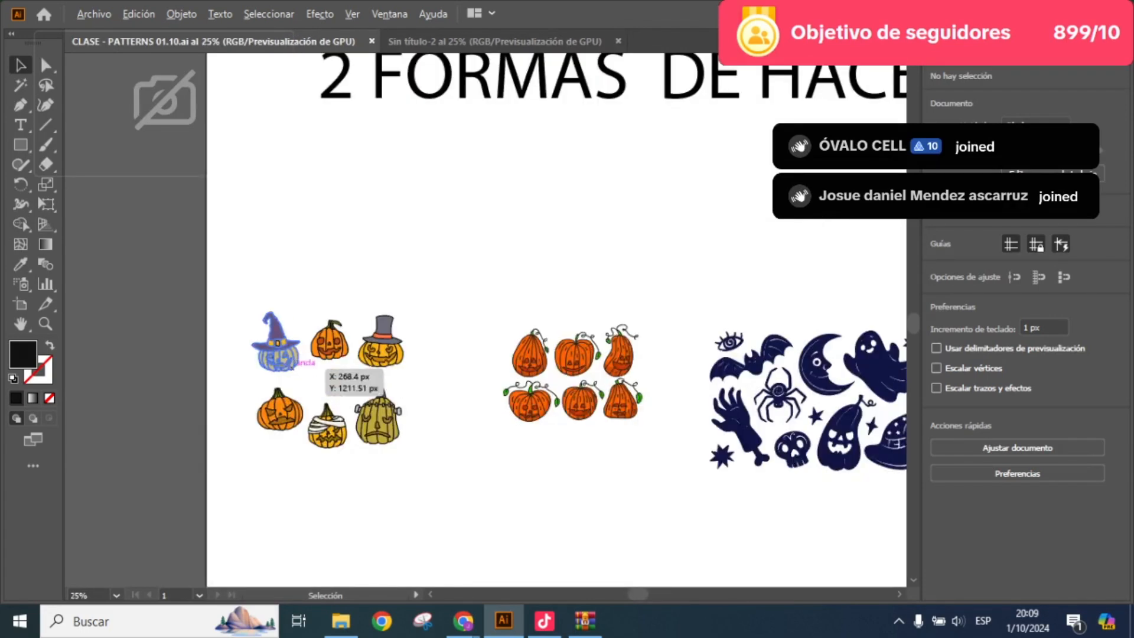
pyautogui.click(284, 363)
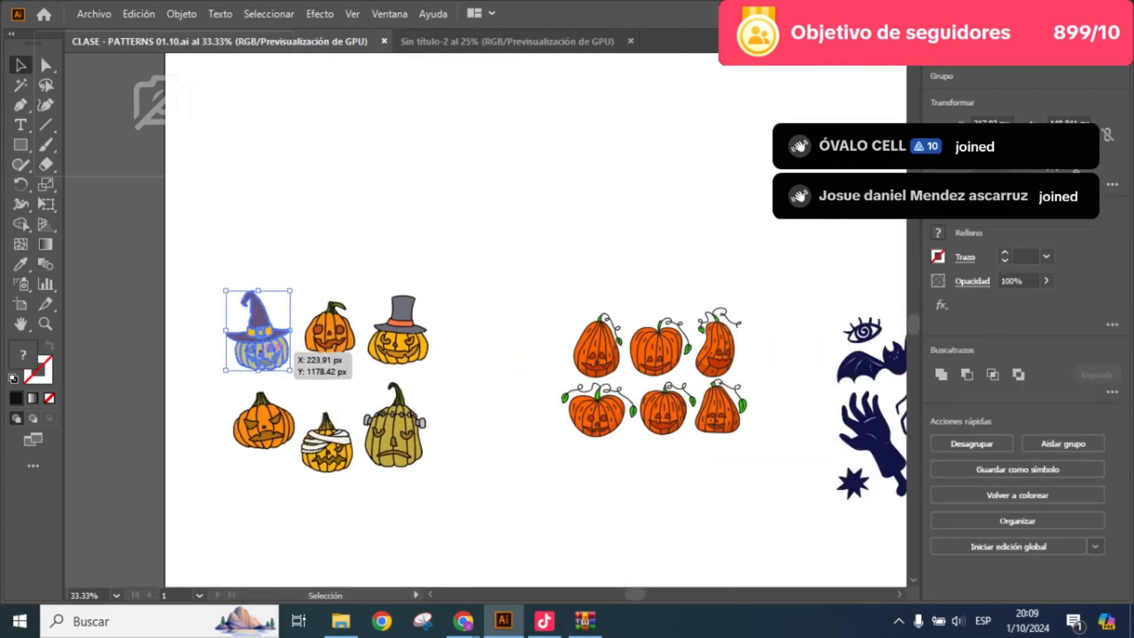
pyautogui.keyDown('alt'); pyautogui.scroll(1, 343, 286); pyautogui.keyUp('alt')
pyautogui.moveTo(342, 286); pyautogui.dragTo(299, 367)
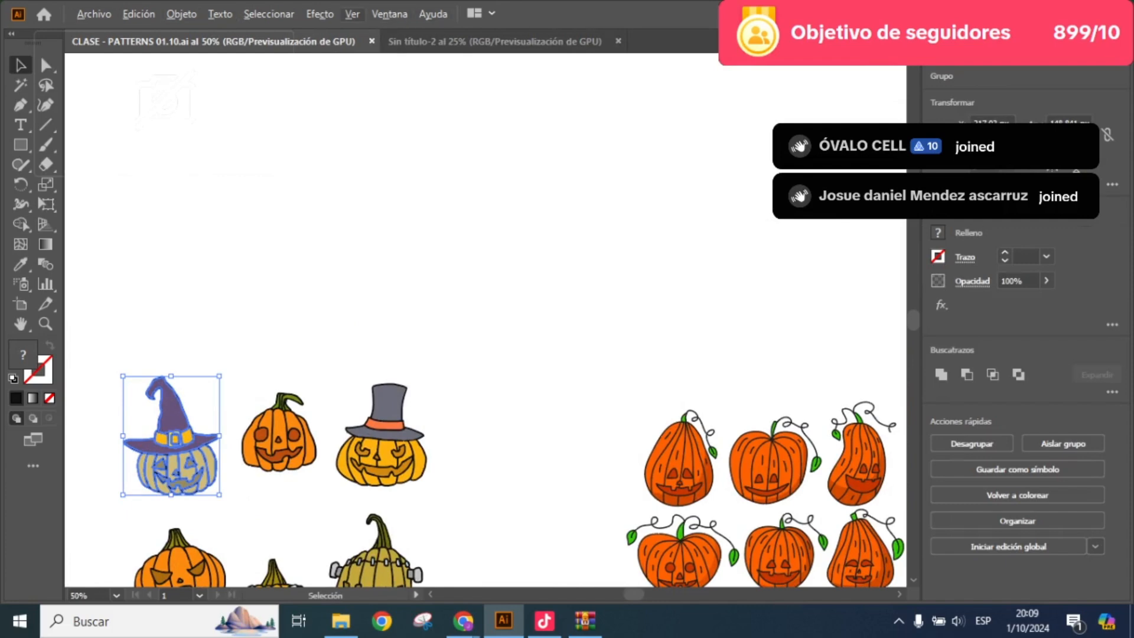
pyautogui.click(389, 13)
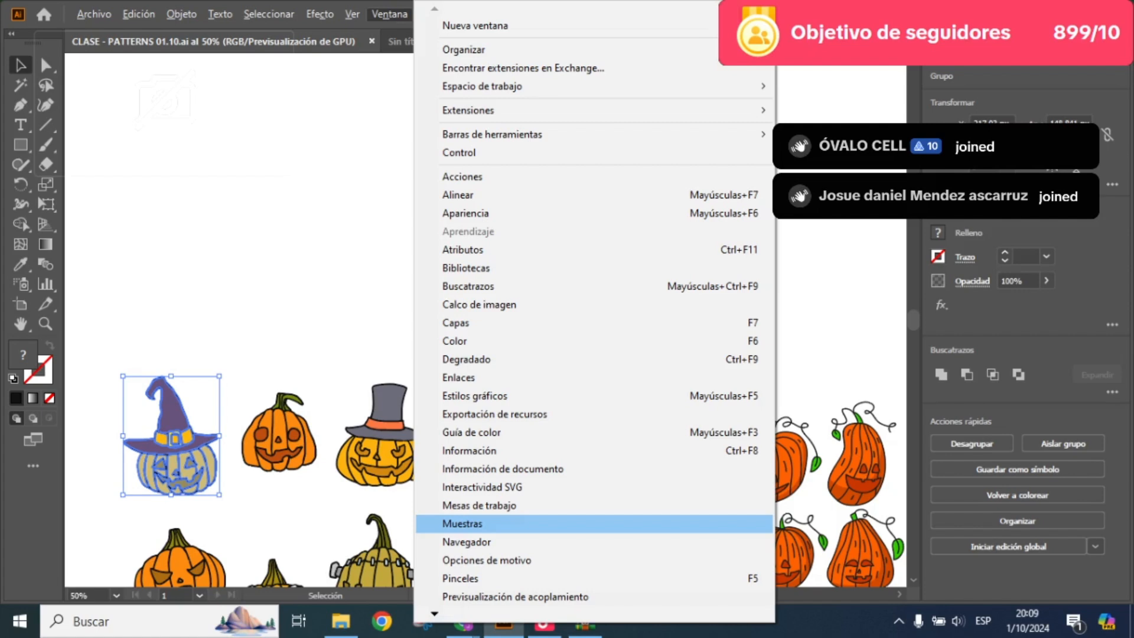
pyautogui.click(463, 523)
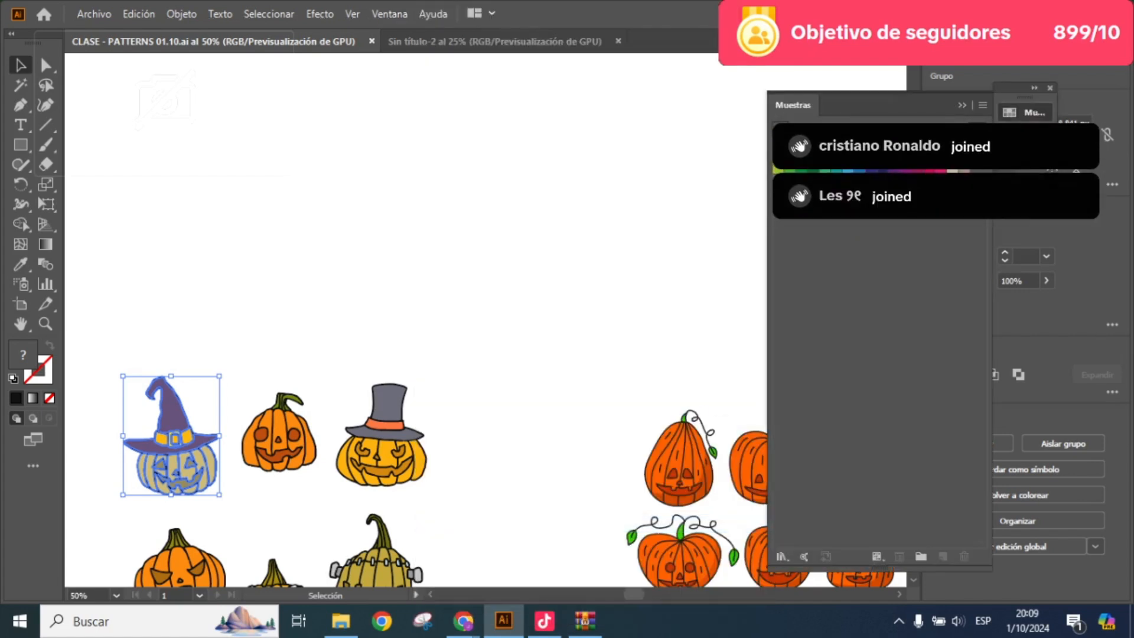
pyautogui.moveTo(793, 104); pyautogui.dragTo(649, 110)
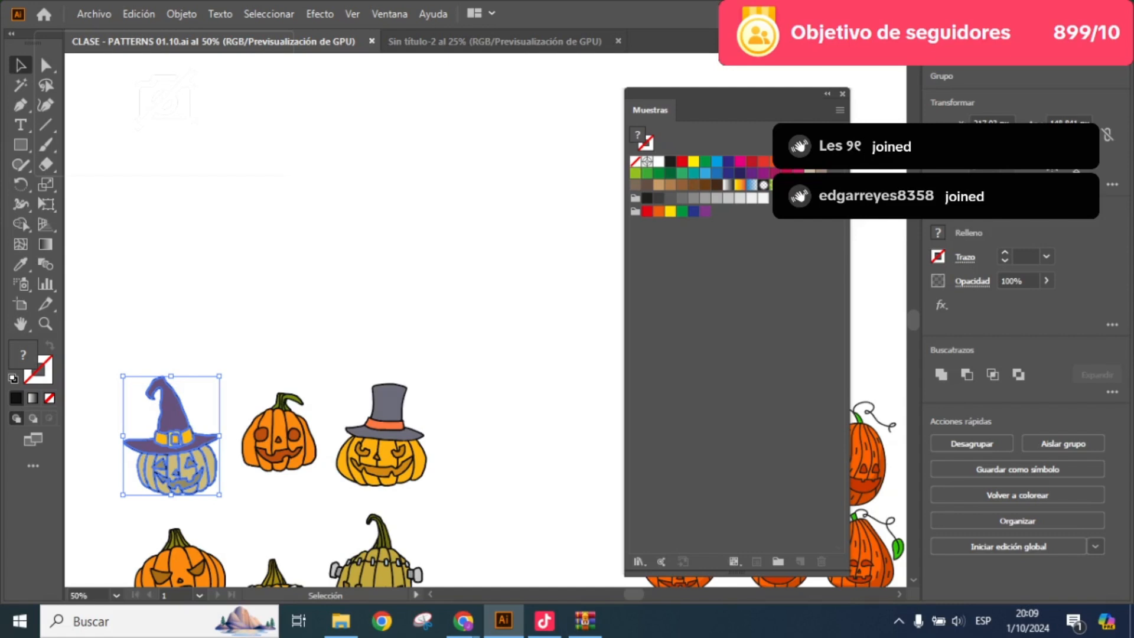
# - Reposition the floating Swatches panel below the pumpkin groups so the blank area of the artboard is uncovered
pyautogui.hotkey('ctrl', '-')
pyautogui.hotkey('ctrl', '-')
pyautogui.hotkey('ctrl', '-')
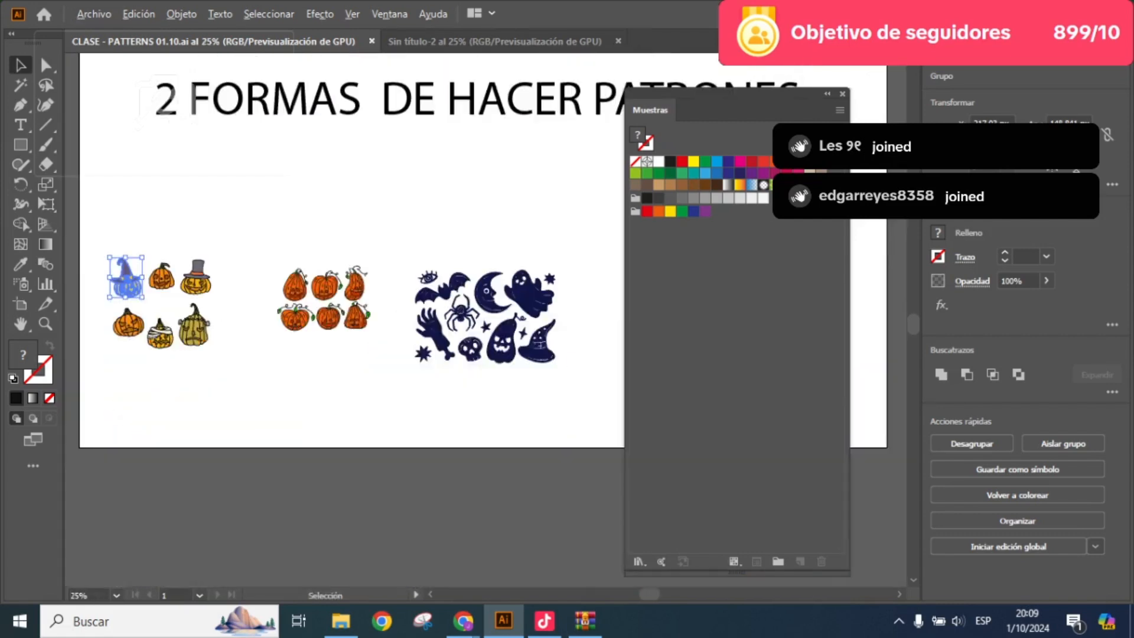
pyautogui.moveTo(366, 302); pyautogui.dragTo(386, 333)
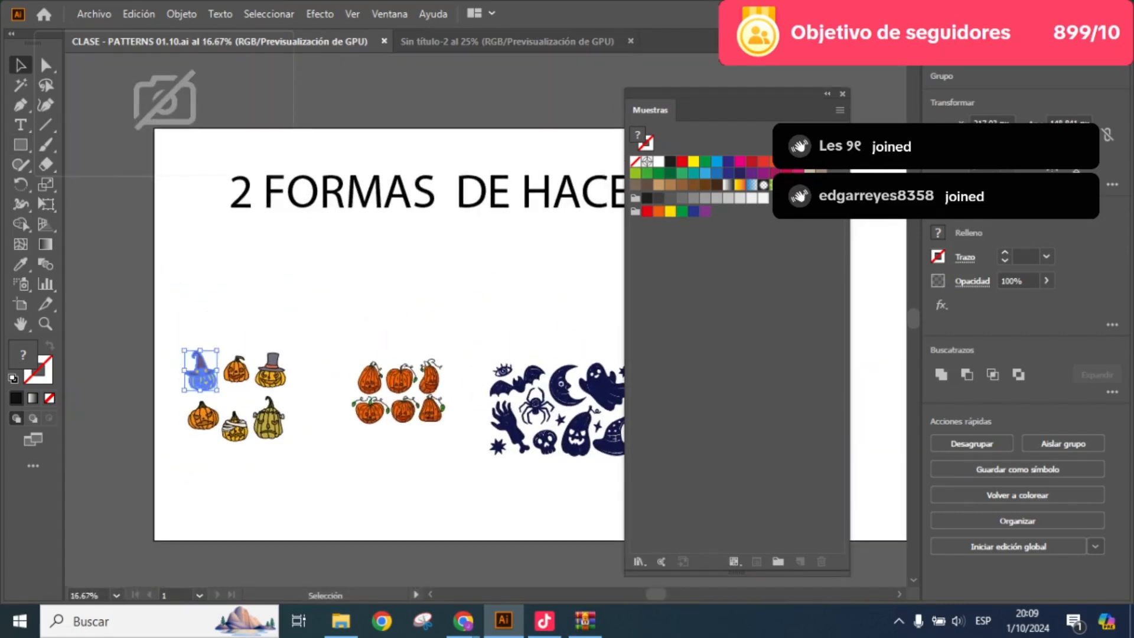
pyautogui.hotkey('ctrl', '-')
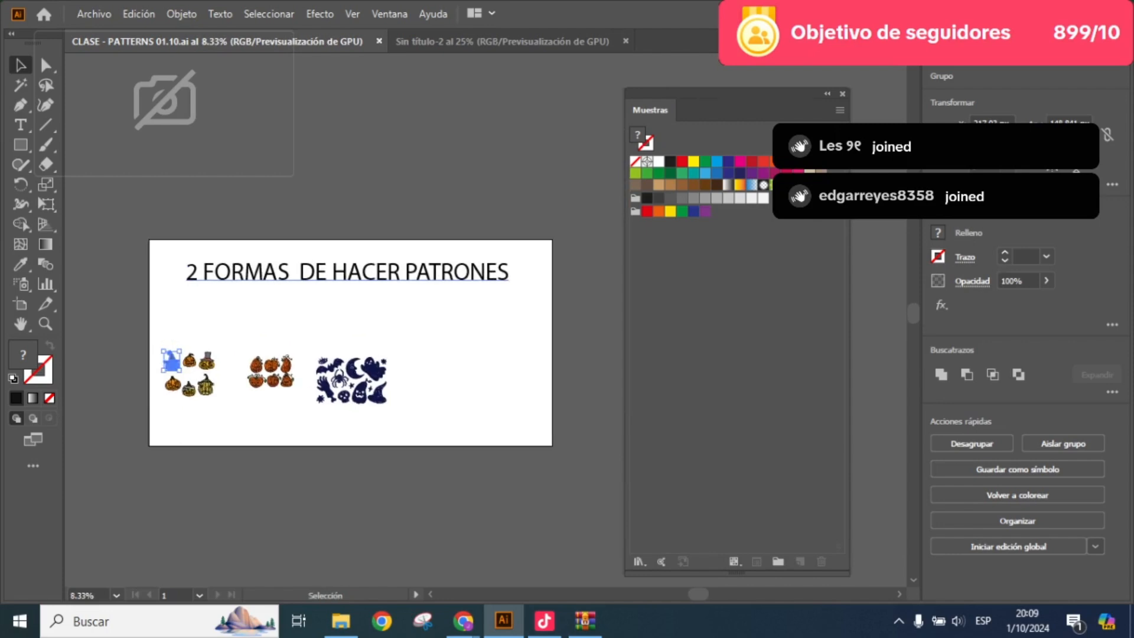
pyautogui.hotkey('ctrl', '+')
pyautogui.hotkey('ctrl', '+')
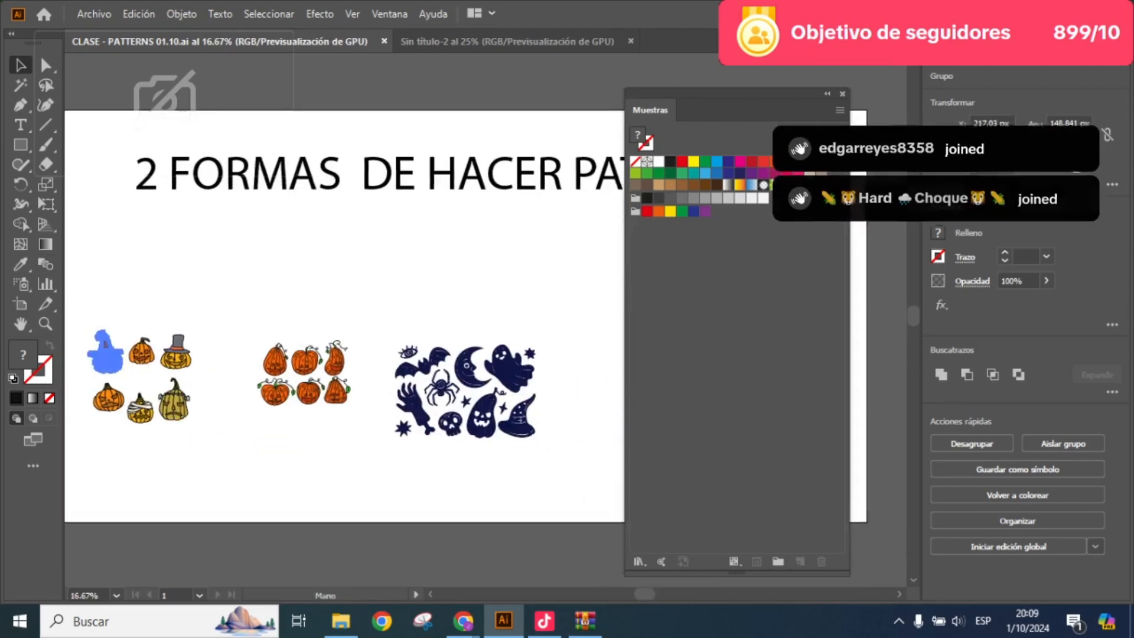
pyautogui.moveTo(708, 94); pyautogui.dragTo(127, 445)
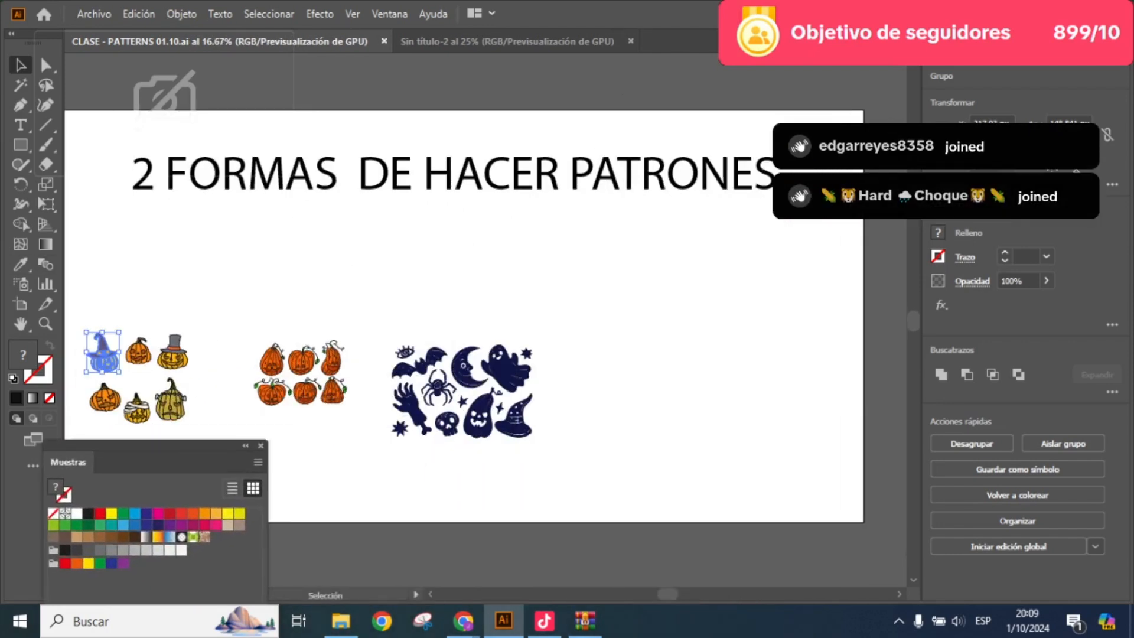
# - Duplicate the witch-hat pumpkin into six scattered copies on the blank area beside the dark blue Halloween group
pyautogui.moveTo(104, 354); pyautogui.dragTo(421, 313)
pyautogui.hotkey('ctrl', '+')
pyautogui.hotkey('ctrl', '+')
pyautogui.hotkey('ctrl', '+')
pyautogui.click(617, 382)
pyautogui.scroll(2, 617, 382)
pyautogui.scroll(-1, 617, 381)
pyautogui.scroll(-1, 611, 383)
pyautogui.scroll(-2, 596, 185)
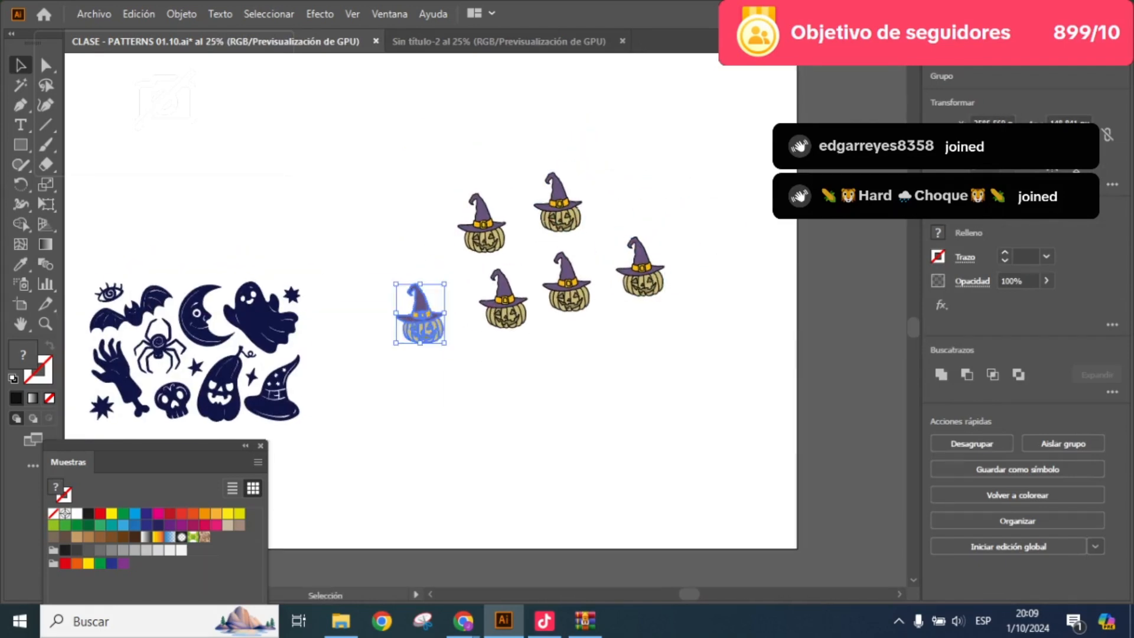
# - Try to duplicate the six scattered pumpkins as a second batch below them, and undo the duplication
pyautogui.moveTo(420, 313); pyautogui.dragTo(409, 367)
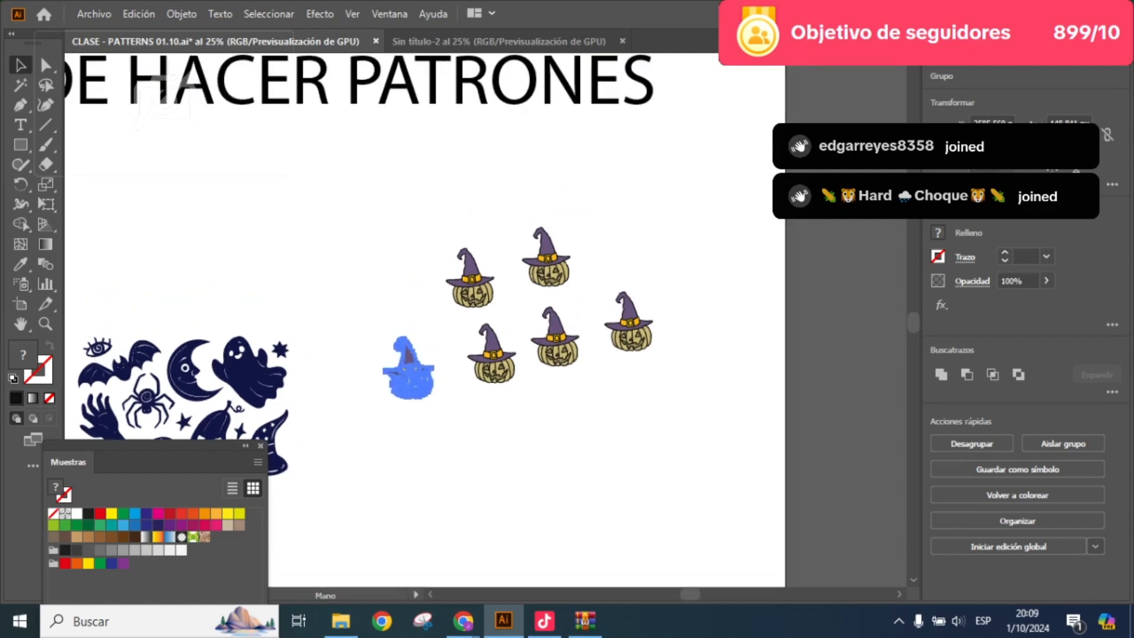
pyautogui.moveTo(654, 447); pyautogui.dragTo(528, 317)
pyautogui.hotkey('ctrl', 'shift', 'a')
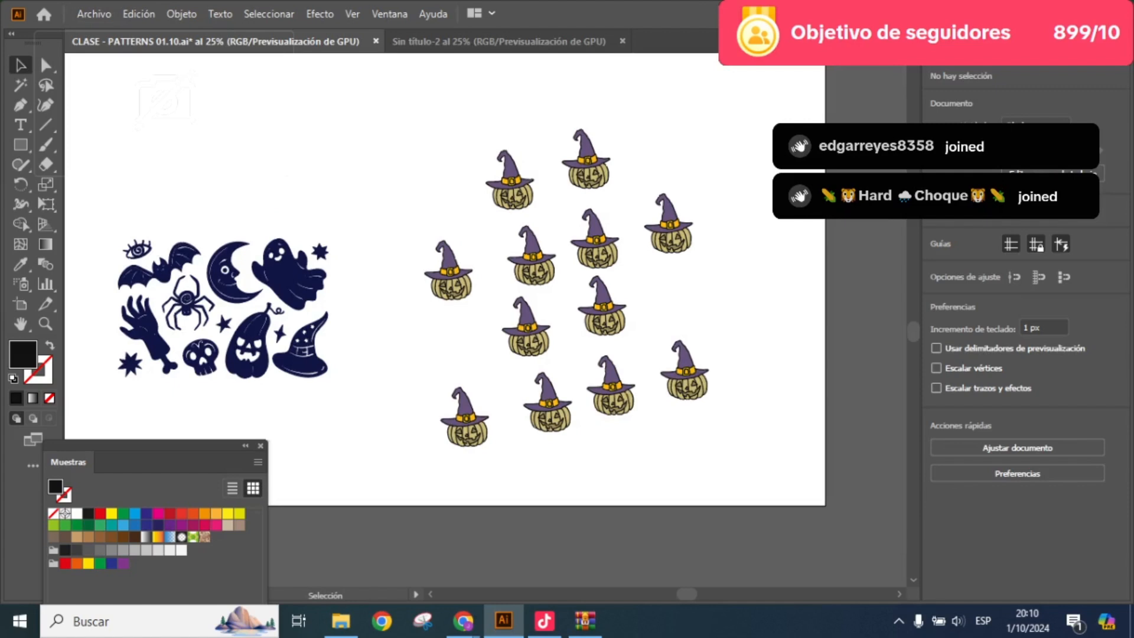
pyautogui.hotkey('ctrl', 'z')
pyautogui.hotkey('ctrl', 'z')
pyautogui.scroll(3, 473, 313)
pyautogui.hscroll(-2, 472, 313)
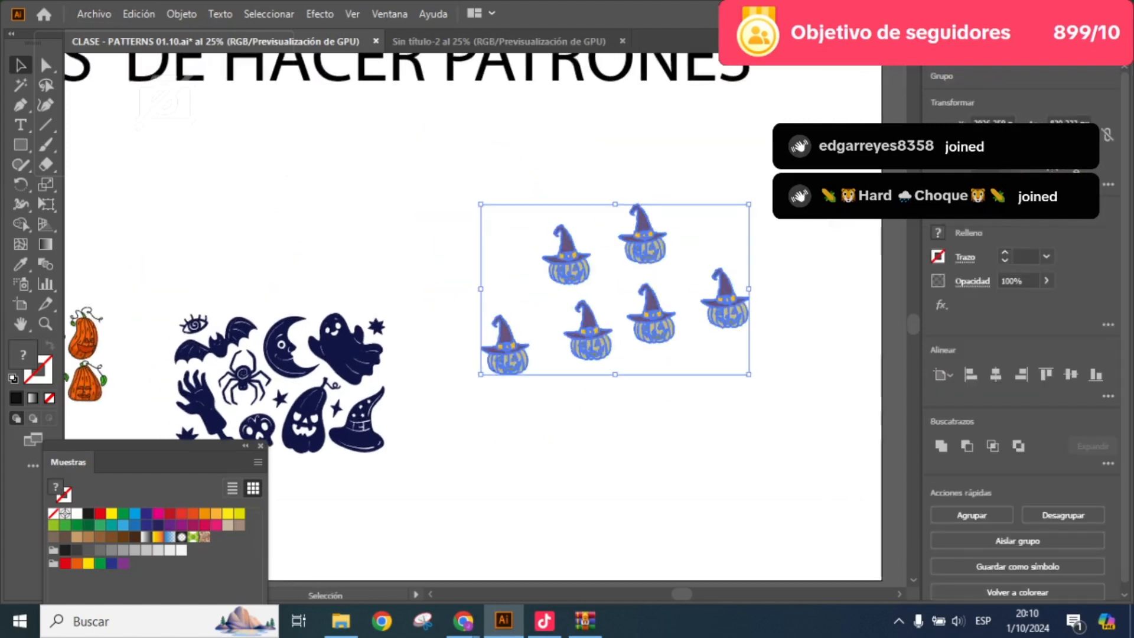
# - Move the Swatches panel close to the scattered pumpkins and add one witch-hat pumpkin to it as a new pattern swatch
pyautogui.moveTo(148, 446); pyautogui.dragTo(227, 166)
pyautogui.hotkey('ctrl', 'shift', 'a')
pyautogui.hotkey('ctrl', '+')
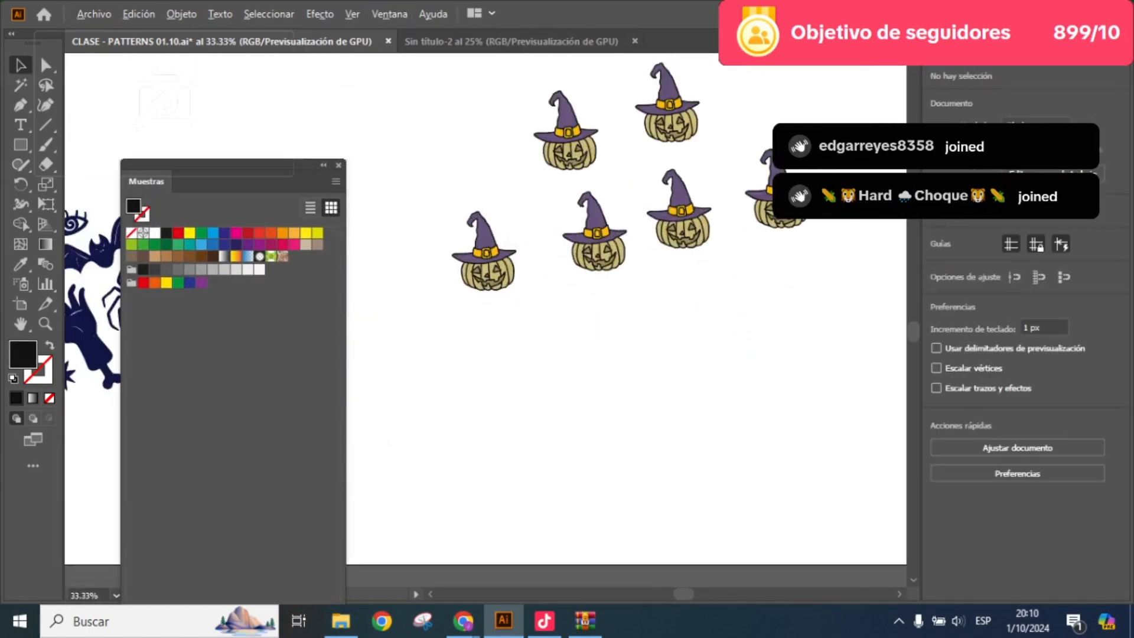
pyautogui.scroll(2, 590, 325)
pyautogui.scroll(3, 623, 354)
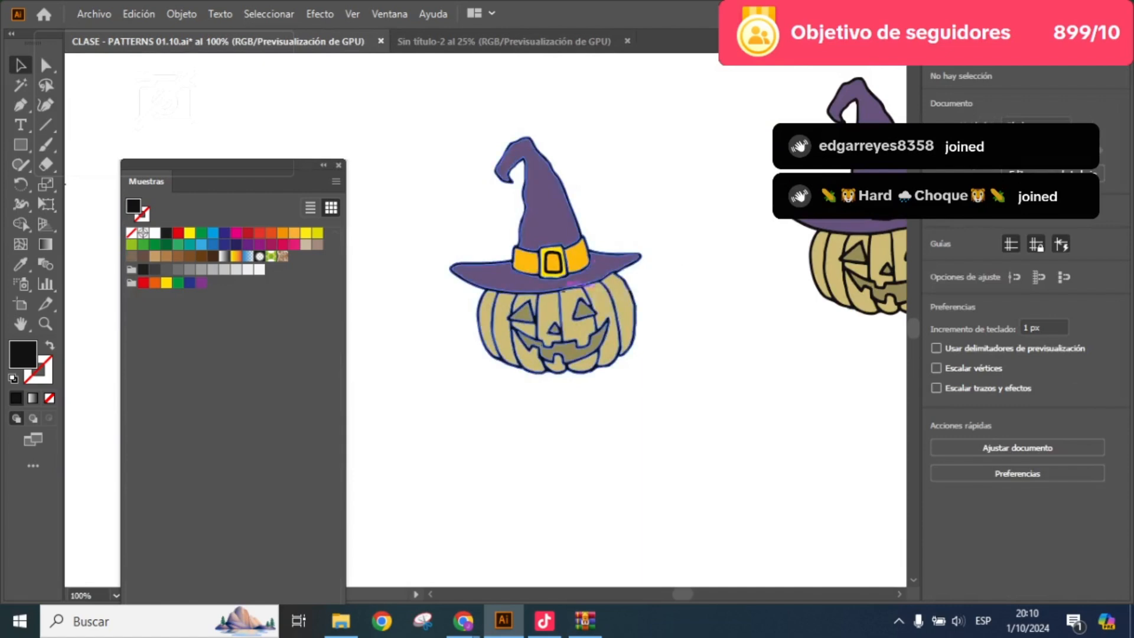
pyautogui.click(576, 283)
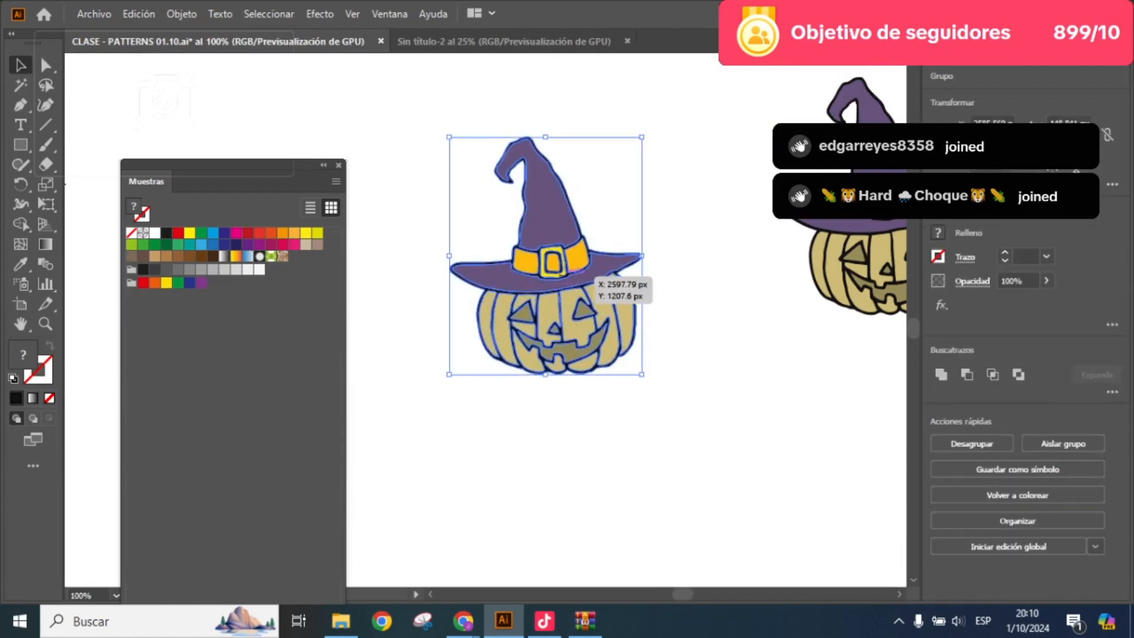
pyautogui.moveTo(576, 283); pyautogui.dragTo(385, 296)
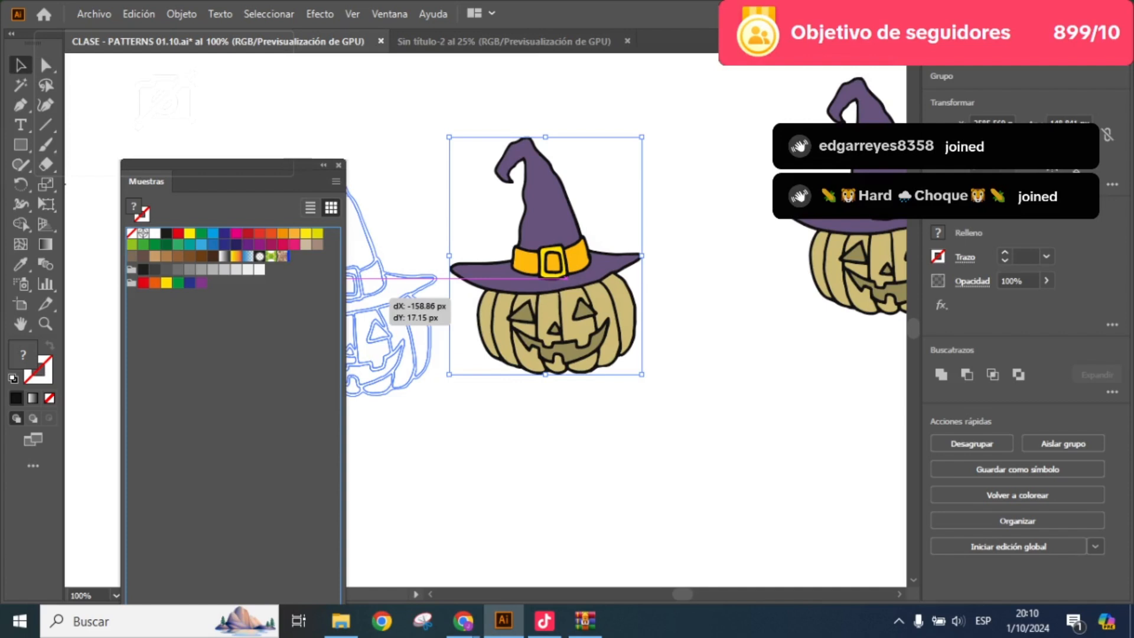
pyautogui.press('Escape')
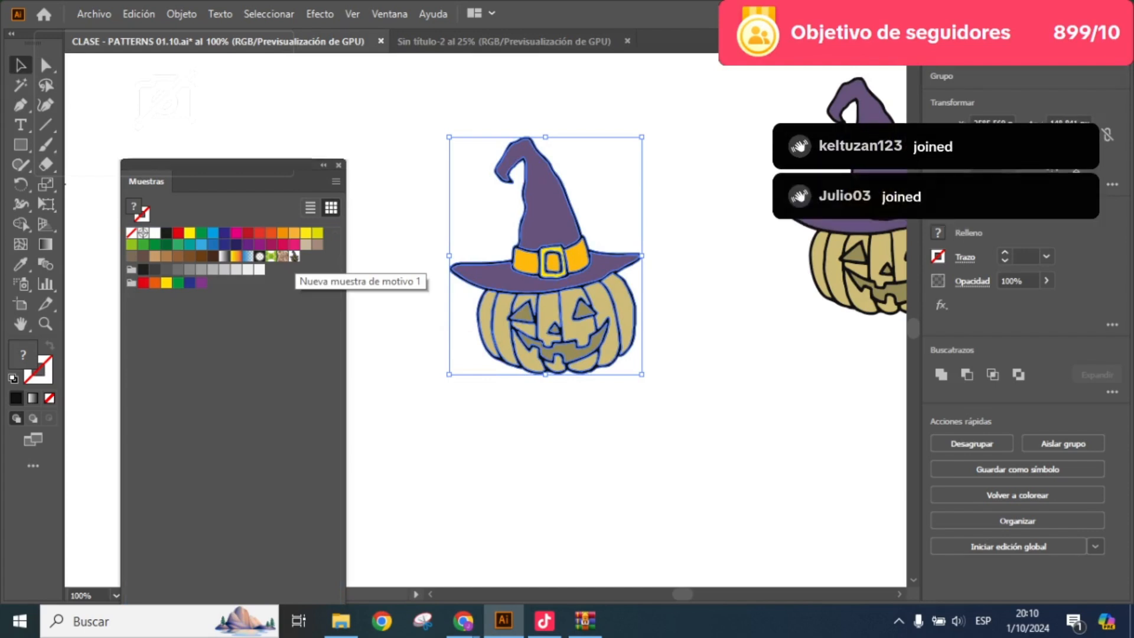
# - Move all six scattered witch-hat pumpkins off the artboard, below its lower edge
pyautogui.scroll(-2, 614, 329)
pyautogui.scroll(-4, 625, 327)
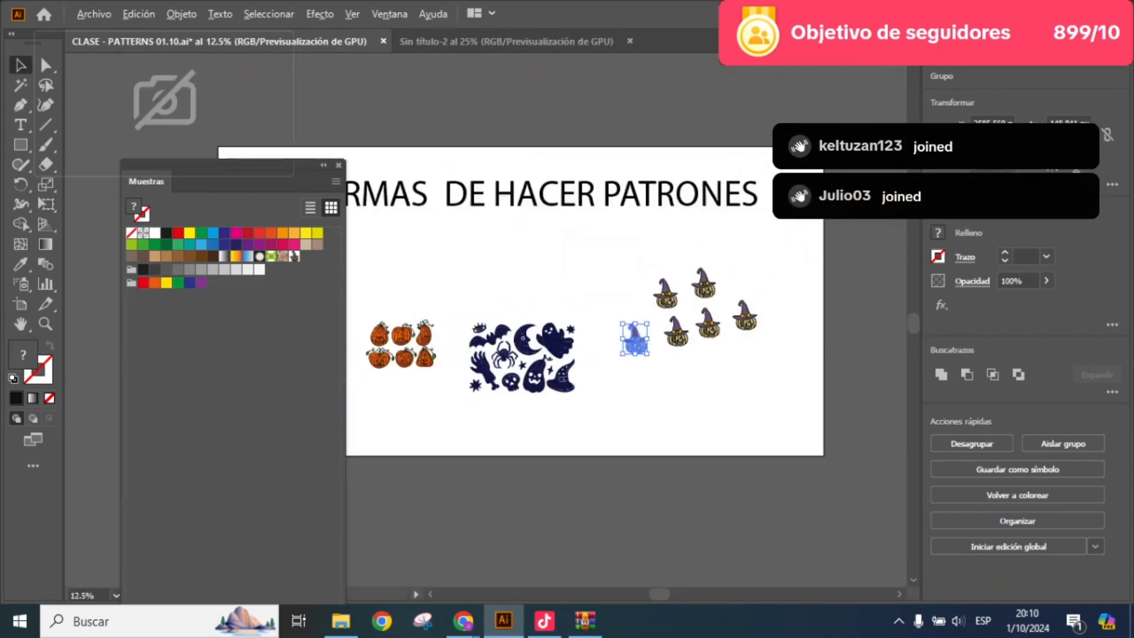
pyautogui.hscroll(3, 626, 326)
pyautogui.moveTo(466, 224); pyautogui.dragTo(630, 384)
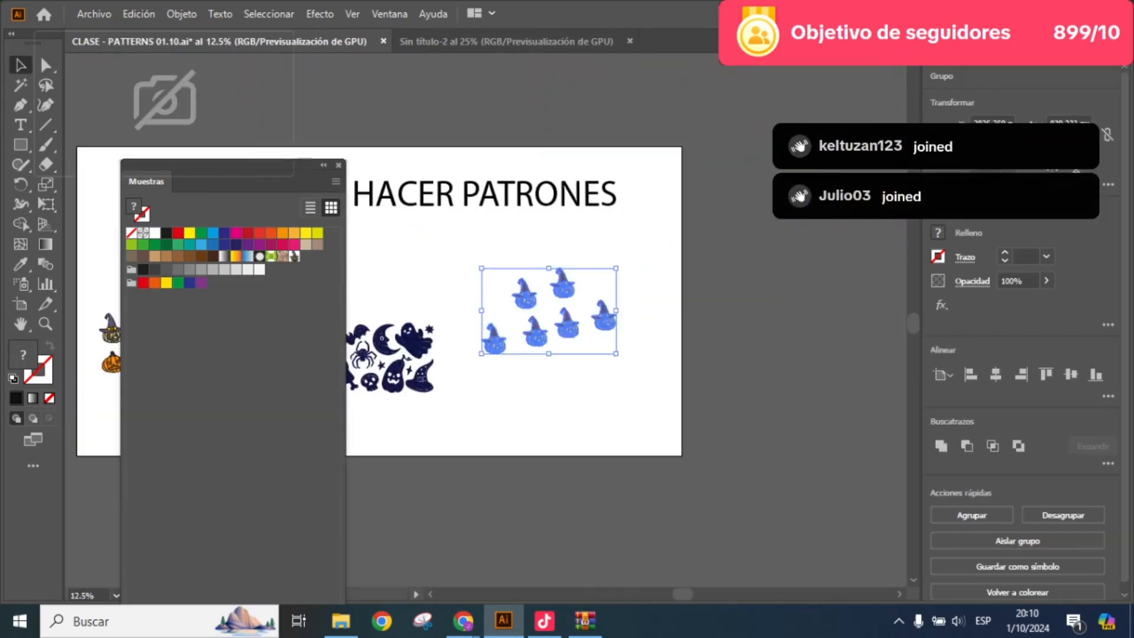
pyautogui.moveTo(533, 293); pyautogui.dragTo(365, 534)
pyautogui.moveTo(403, 352)
pyautogui.mouseDown()
pyautogui.moveTo(384, 355)
pyautogui.moveTo(519, 322)
pyautogui.mouseUp()
# - Draw a rectangle about 1097 px wide on the cleared artboard area and fill it with the new pumpkin pattern swatch
pyautogui.scroll(2, 519, 321)
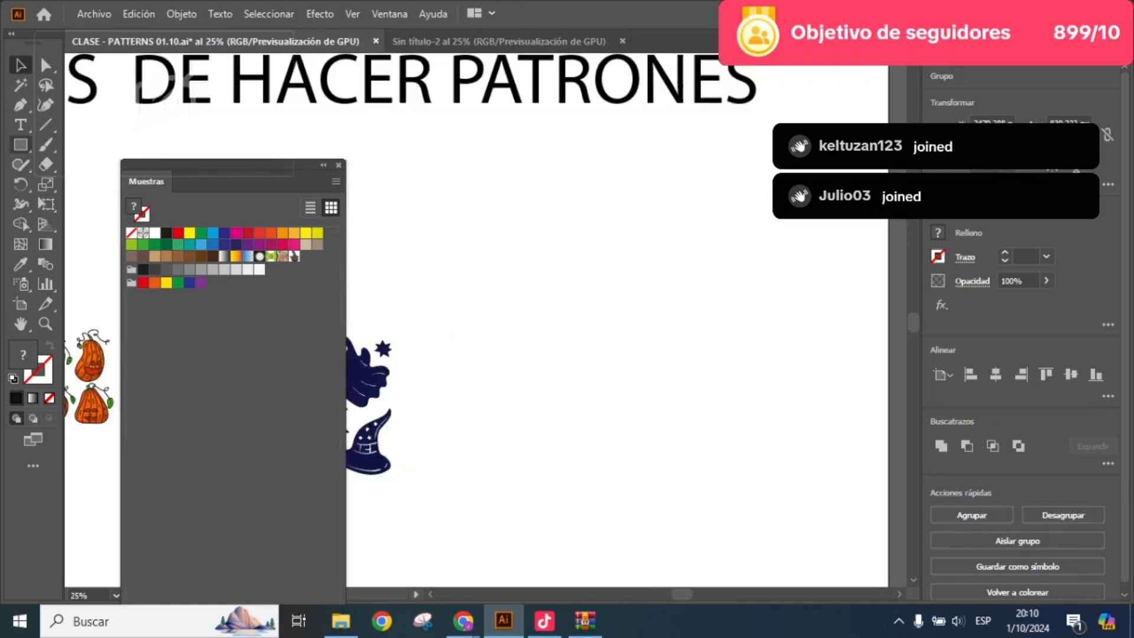
pyautogui.click(21, 145)
pyautogui.moveTo(465, 157); pyautogui.dragTo(815, 535)
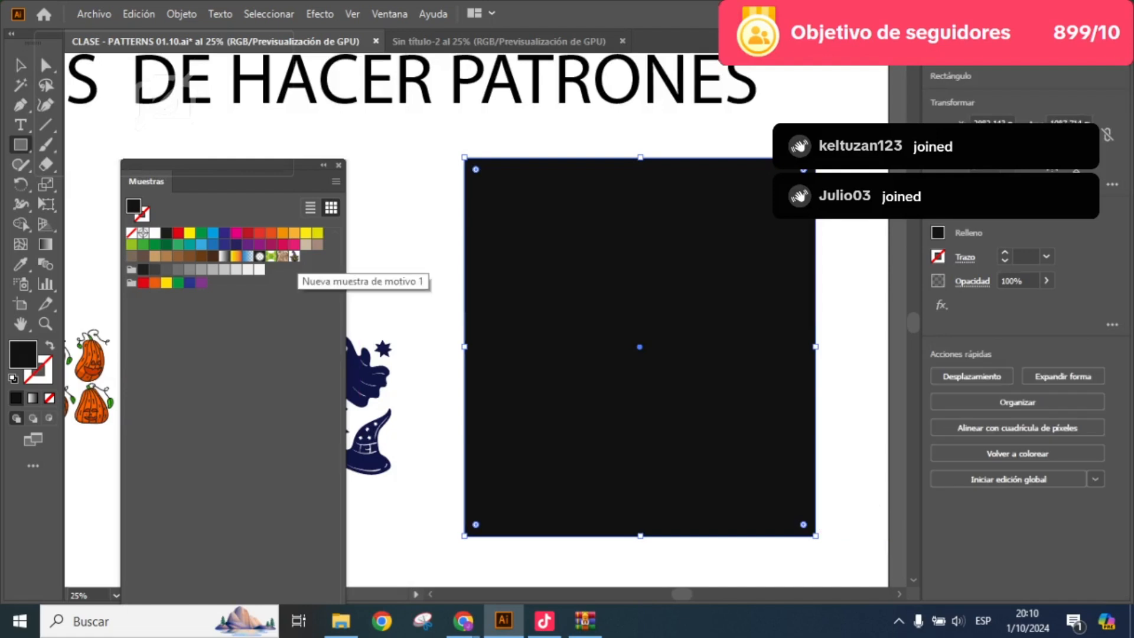
pyautogui.click(294, 256)
pyautogui.click(20, 65)
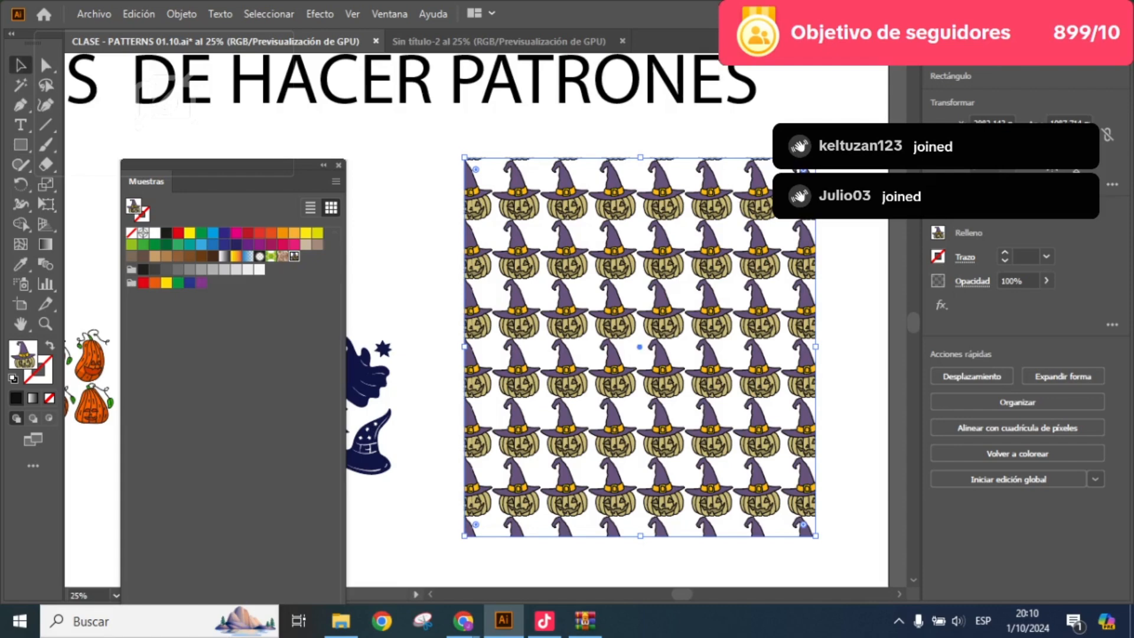
pyautogui.hotkey('ctrl', '+')
pyautogui.hotkey('ctrl', '+')
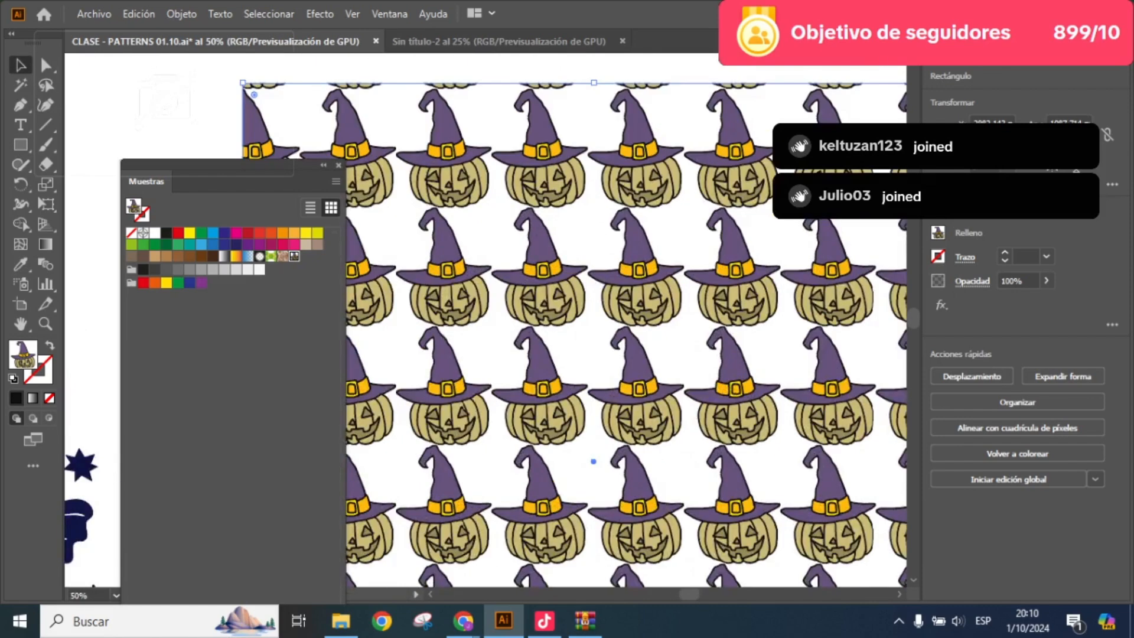
# - Draw a much larger rectangle with the pumpkin pattern fill outside the artboard and inspect its repeat up close
pyautogui.hotkey('ctrl', '-')
pyautogui.hotkey('ctrl', '-')
pyautogui.hotkey('ctrl', '-')
pyautogui.hotkey('ctrl', '-')
pyautogui.hotkey('ctrl', '-')
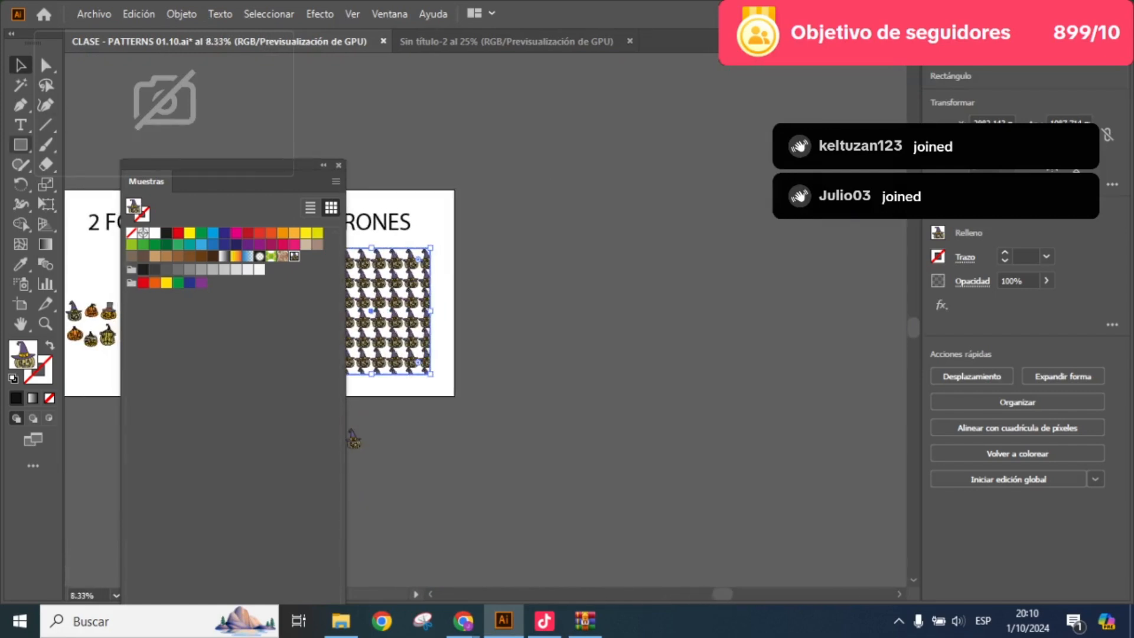
pyautogui.press('m')
pyautogui.moveTo(484, 76); pyautogui.dragTo(805, 543)
pyautogui.scroll(7, 677, 271)
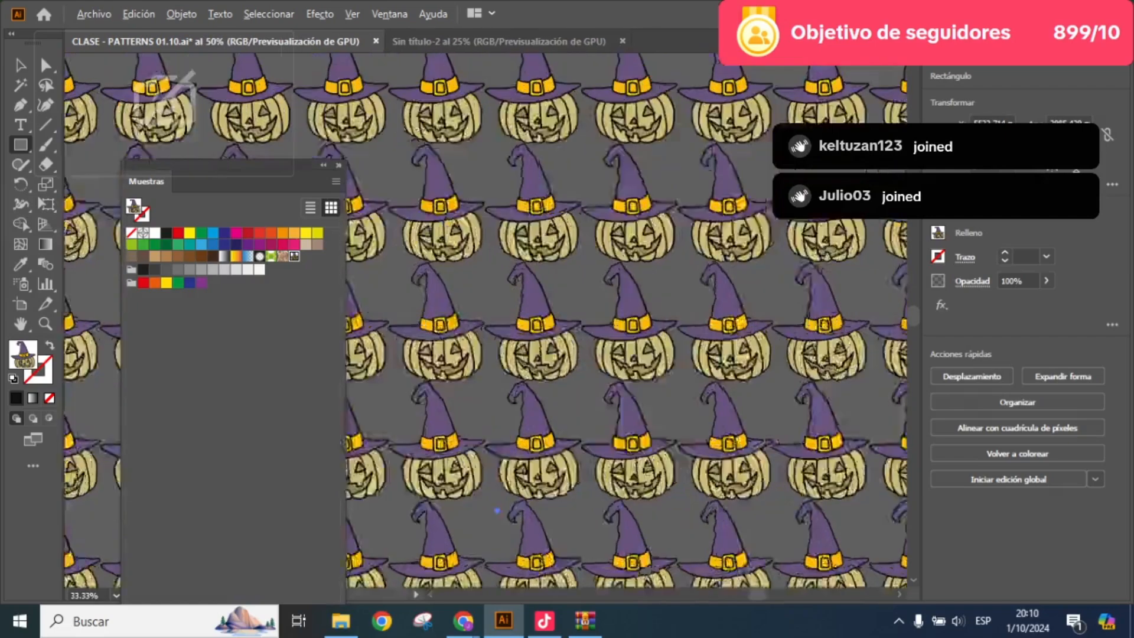
pyautogui.scroll(-3, 677, 271)
pyautogui.scroll(5, 678, 271)
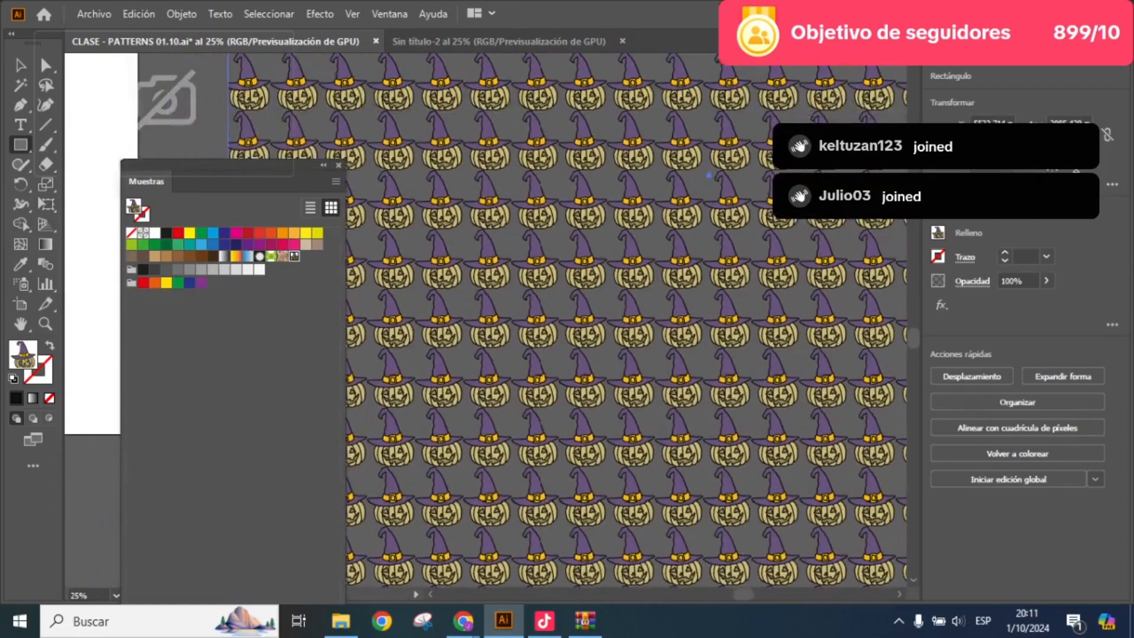
pyautogui.scroll(-3, 677, 271)
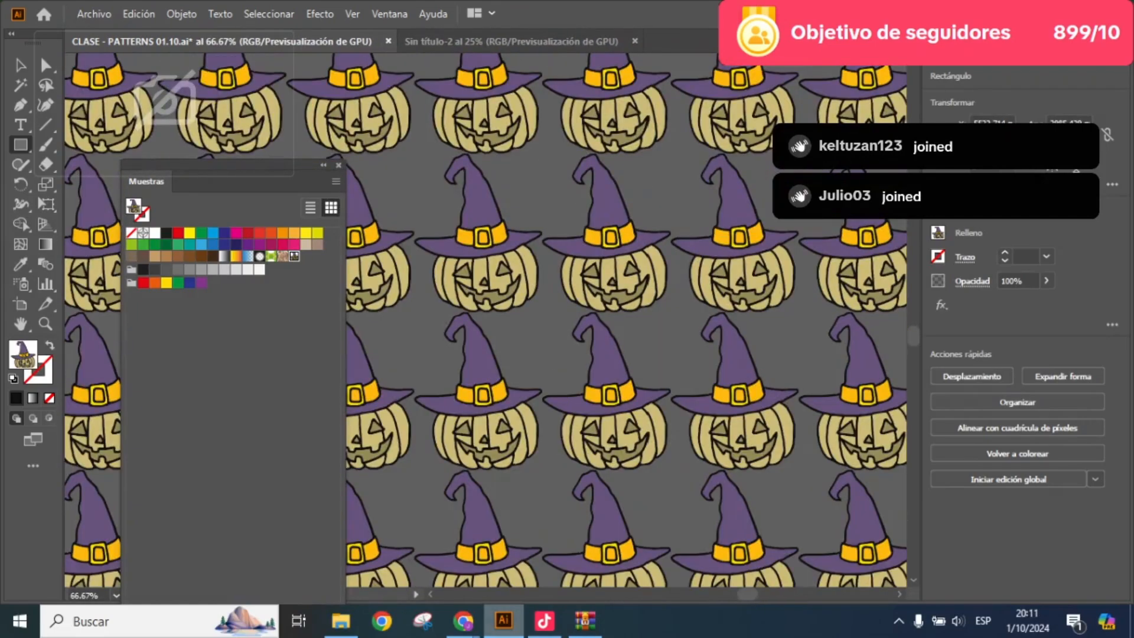
# - Switch to the Canva presentation in the browser and view the "EJEMPLOS:" slide of patterned shirts in full screen
pyautogui.click(423, 621)
pyautogui.click(463, 621)
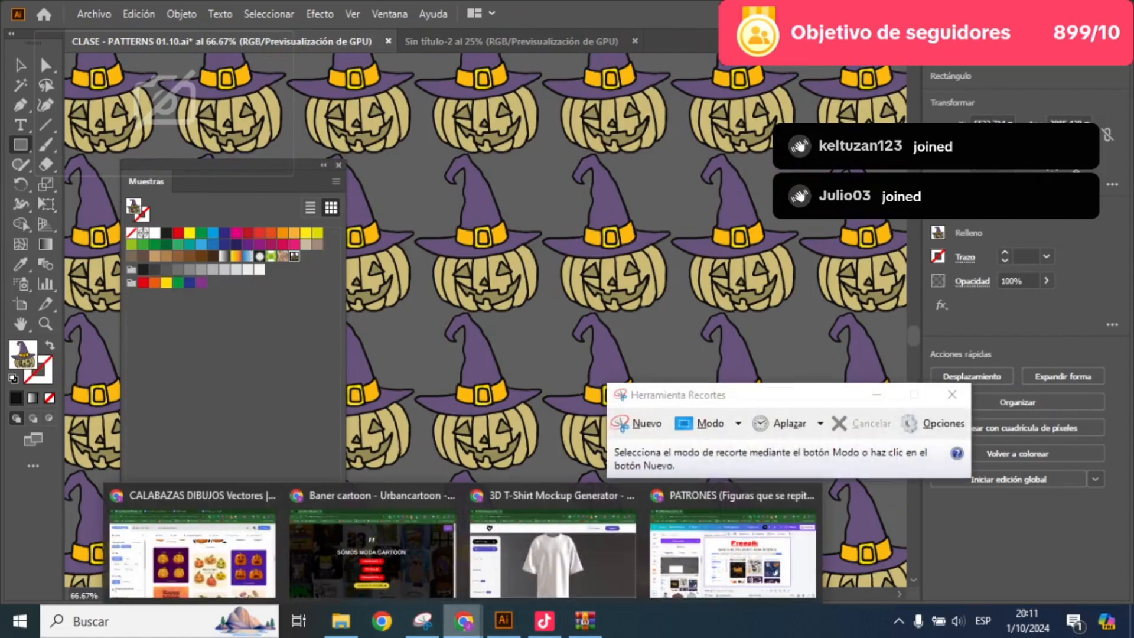
pyautogui.click(732, 555)
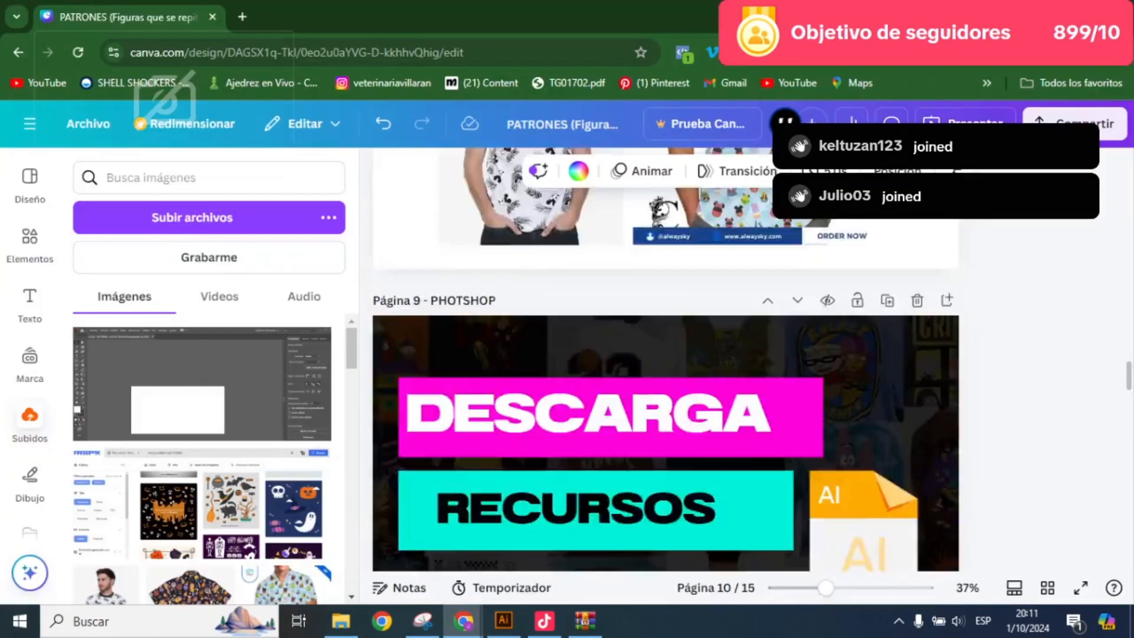
pyautogui.scroll(5, 666, 413)
pyautogui.scroll(-2, 744, 372)
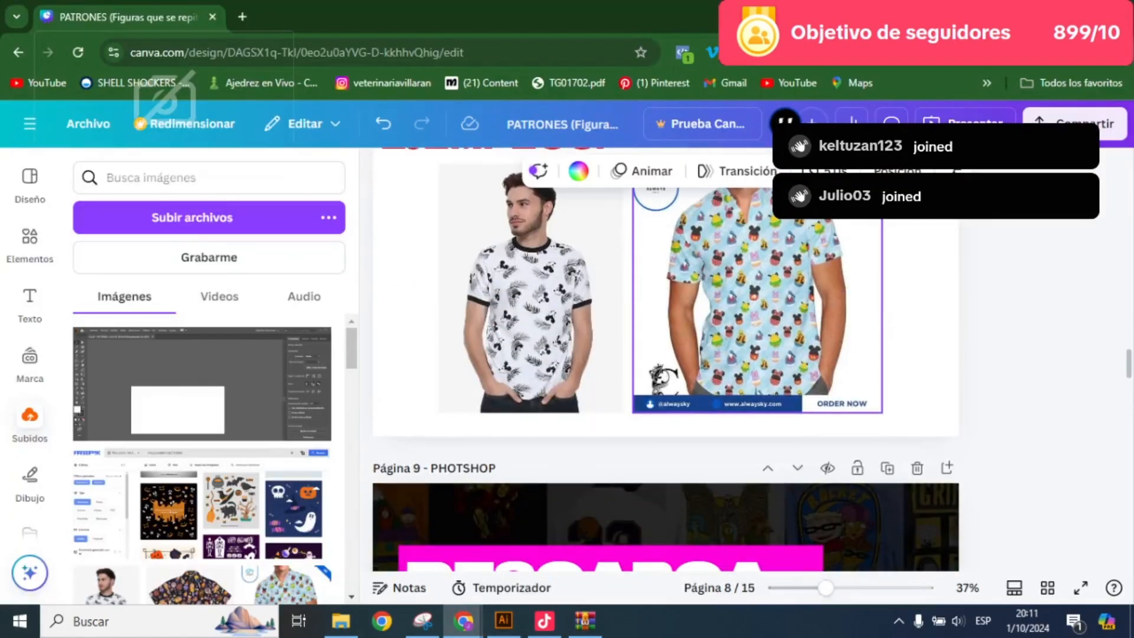
pyautogui.click(744, 372)
pyautogui.click(1081, 588)
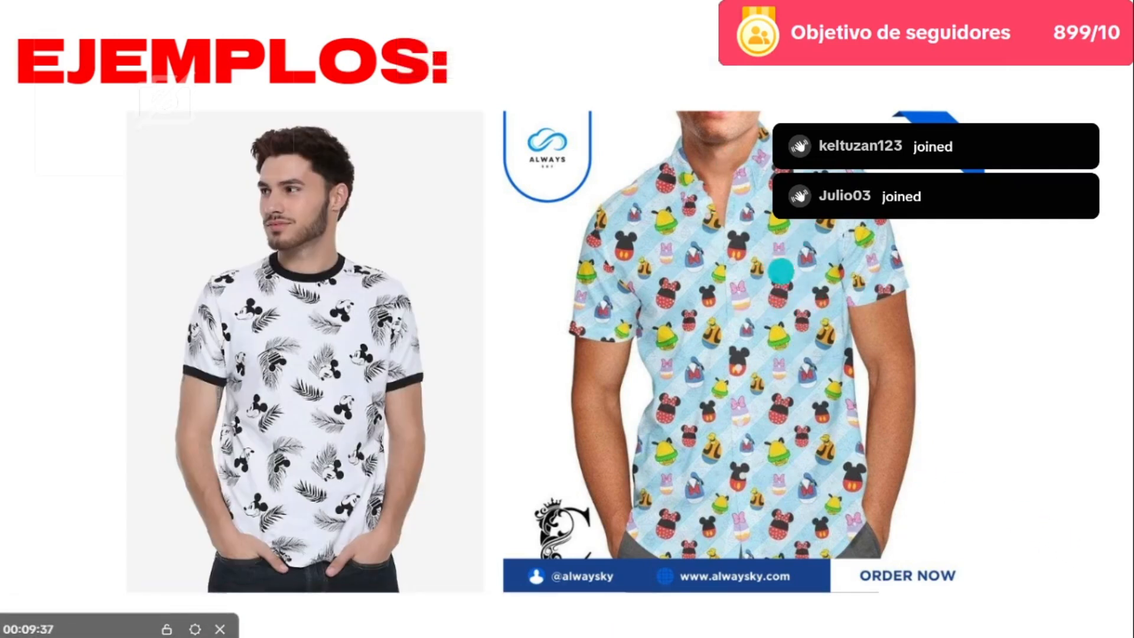
pyautogui.press('Escape')
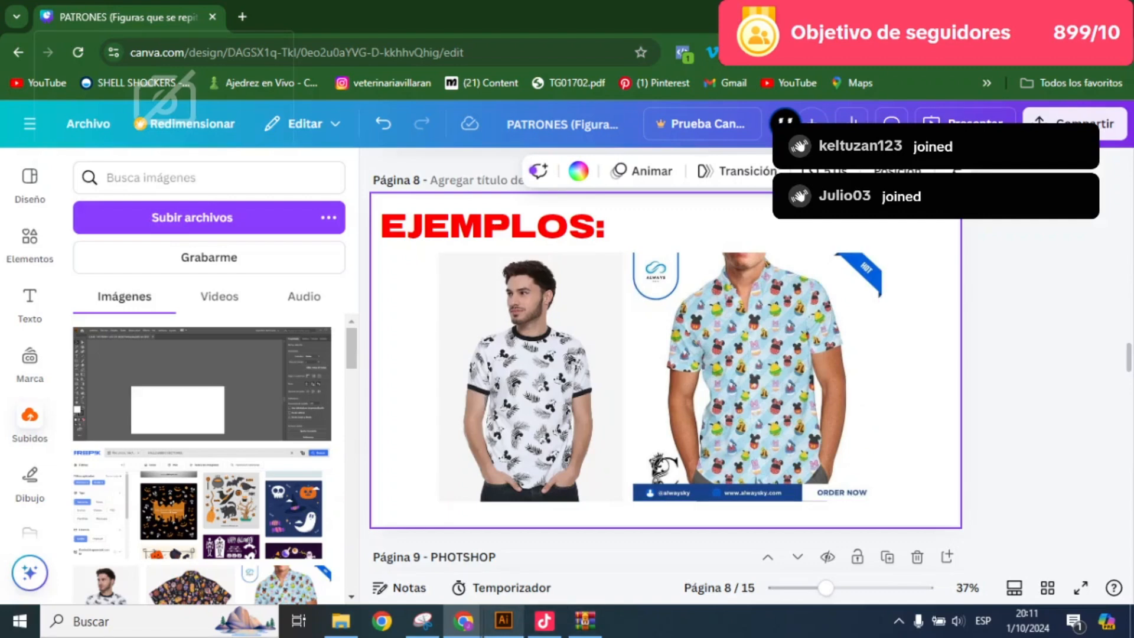
# - Return to Illustrator and reposition the smaller pumpkin-pattern rectangle inside the artboard, beside the blue Halloween icons and near the right edge
pyautogui.click(504, 620)
pyautogui.scroll(-3, 520, 336)
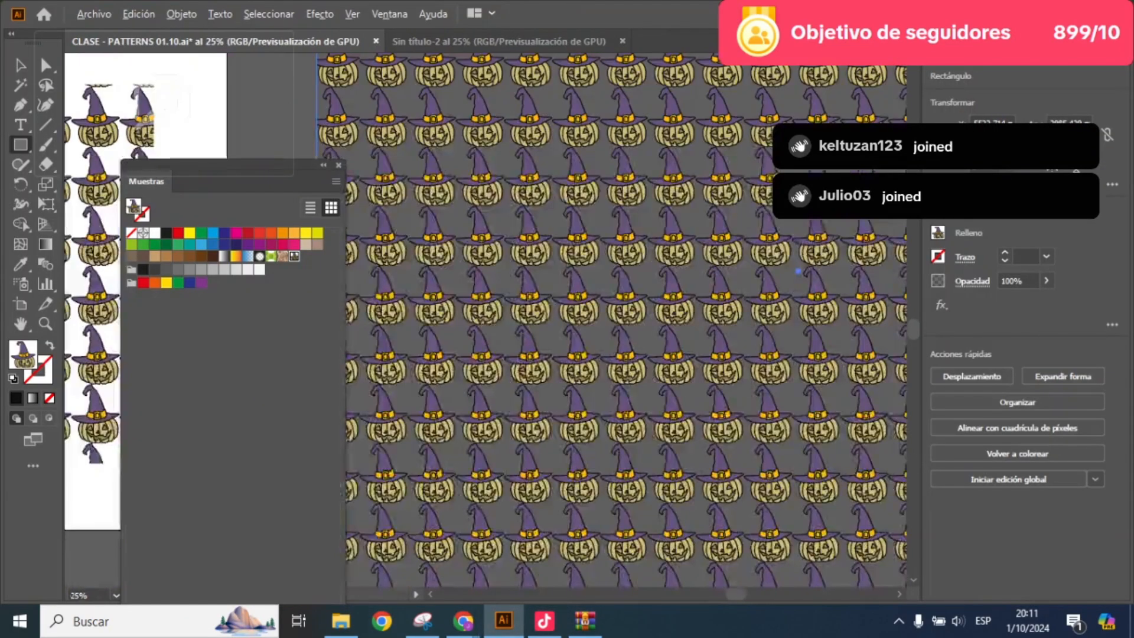
pyautogui.moveTo(520, 336); pyautogui.dragTo(795, 293)
pyautogui.click(20, 65)
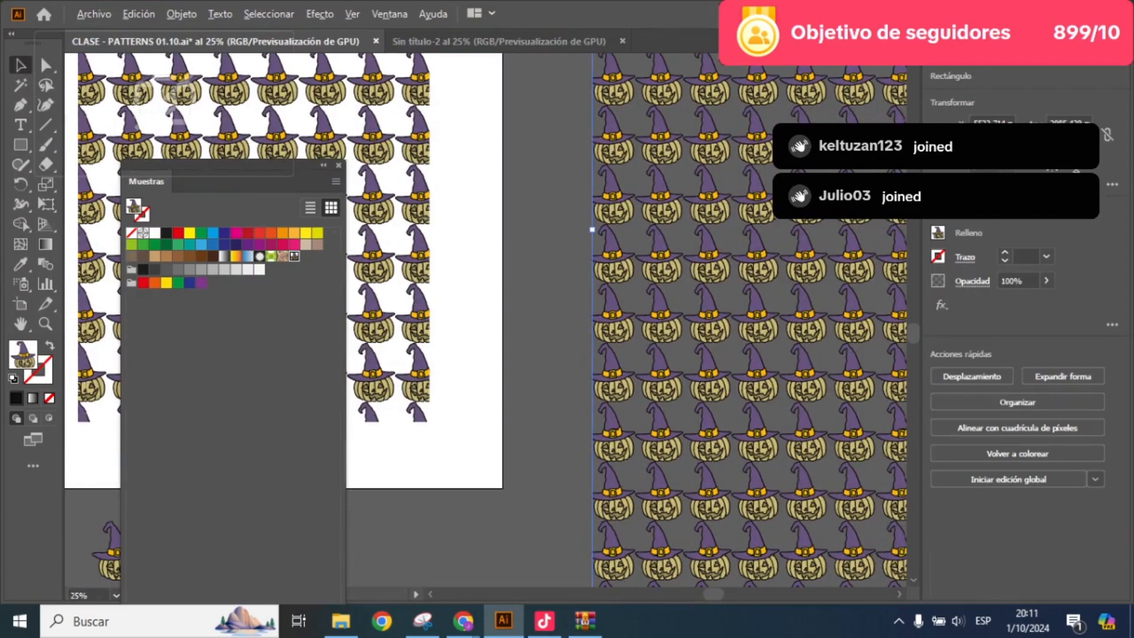
pyautogui.moveTo(383, 230); pyautogui.dragTo(742, 276)
pyautogui.moveTo(661, 211); pyautogui.dragTo(724, 268)
pyautogui.scroll(-1, 724, 269)
pyautogui.scroll(-2, 485, 319)
pyautogui.scroll(-1, 484, 319)
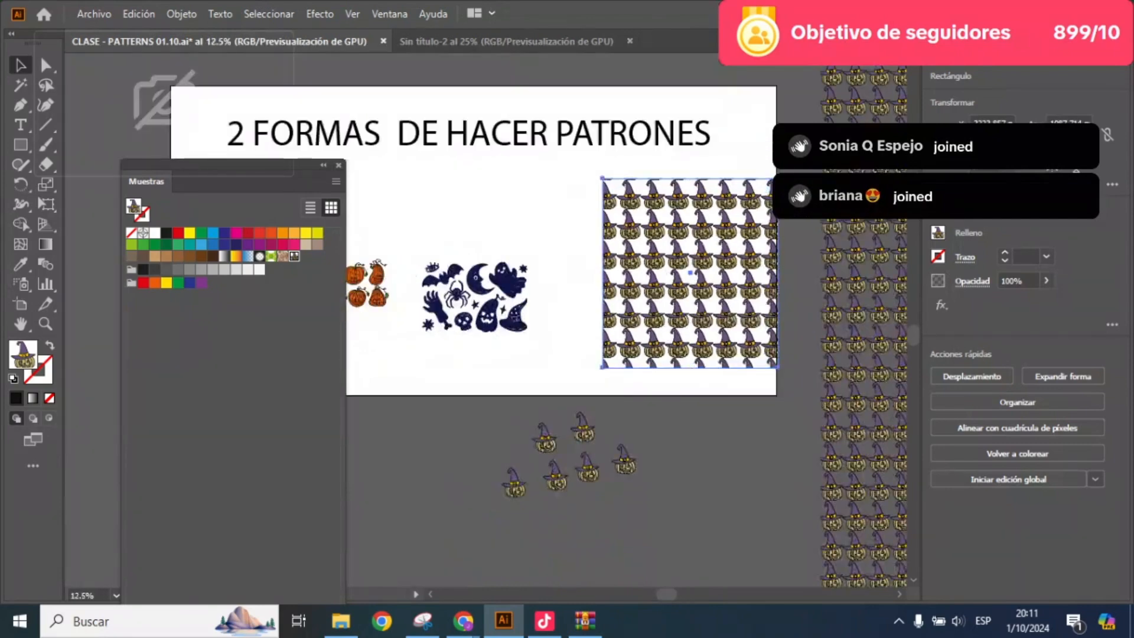
pyautogui.hscroll(2, 485, 319)
pyautogui.scroll(1, 484, 319)
pyautogui.scroll(1, 626, 318)
pyautogui.hscroll(-1, 625, 319)
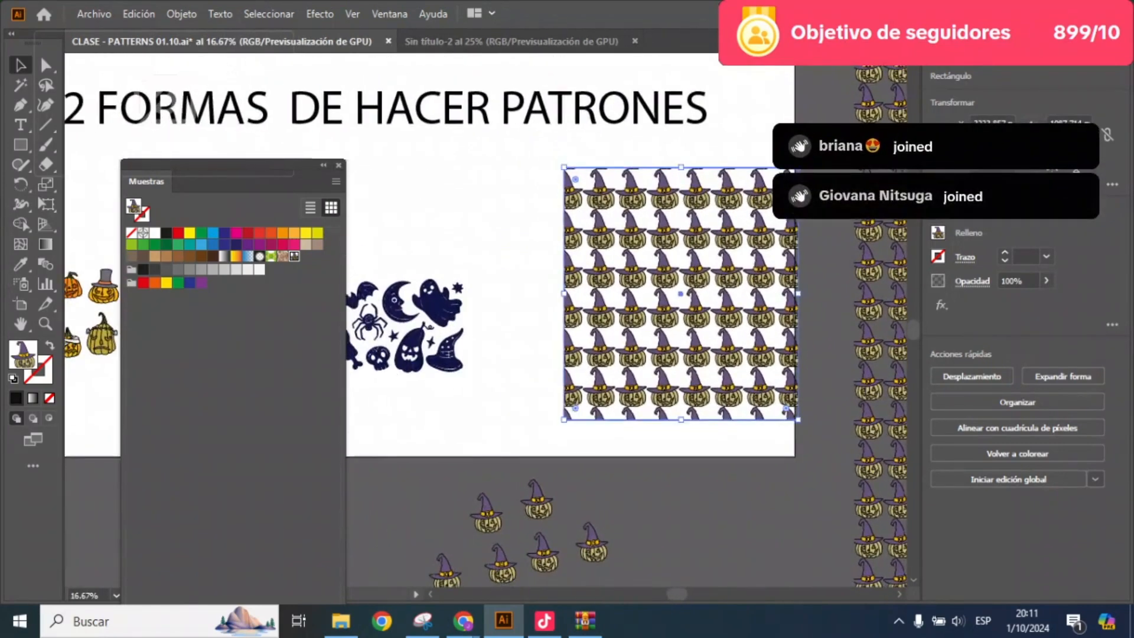
pyautogui.scroll(2, 755, 316)
pyautogui.moveTo(755, 315); pyautogui.dragTo(763, 313)
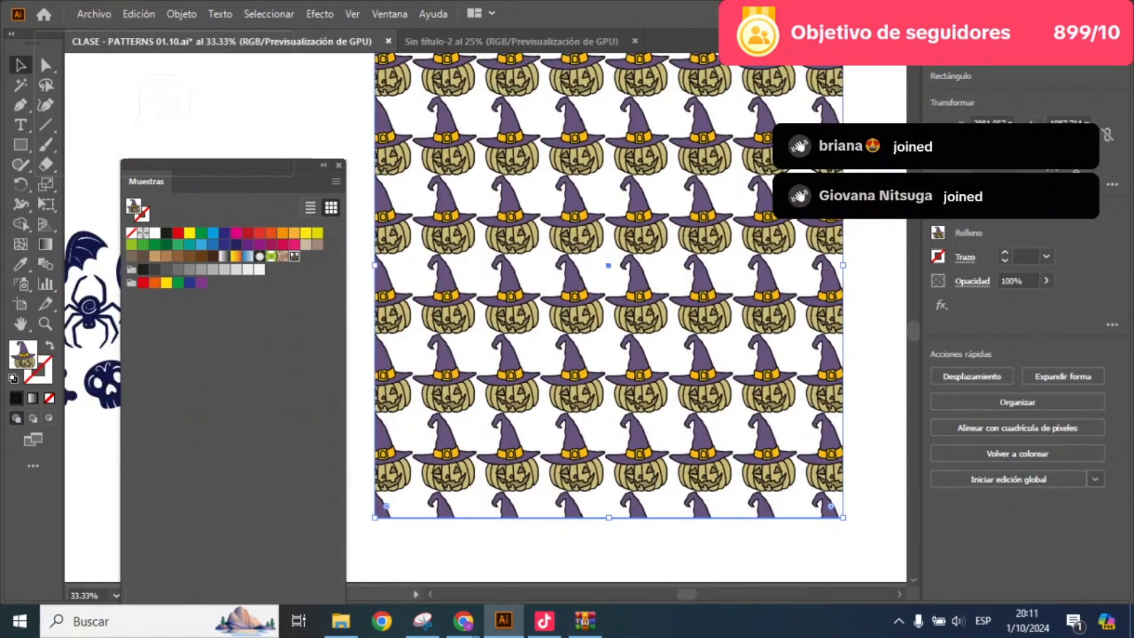
# - Open the witch-hat pumpkin swatch in pattern editing mode and move the Swatches panel clear of the pattern tile
pyautogui.scroll(4, 608, 266)
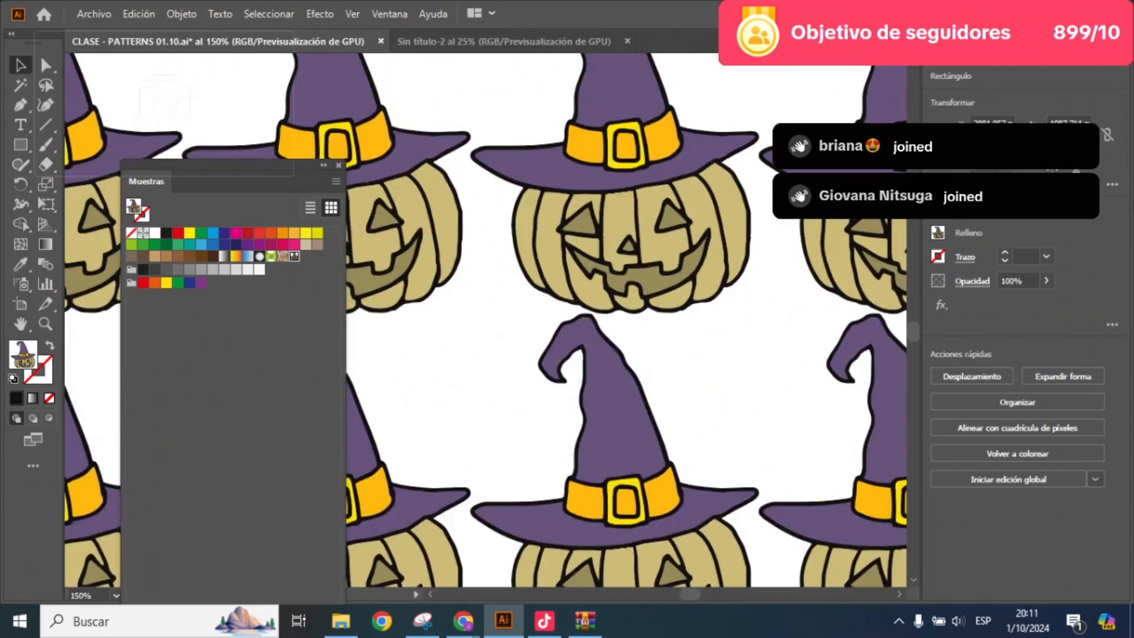
pyautogui.scroll(-4, 608, 266)
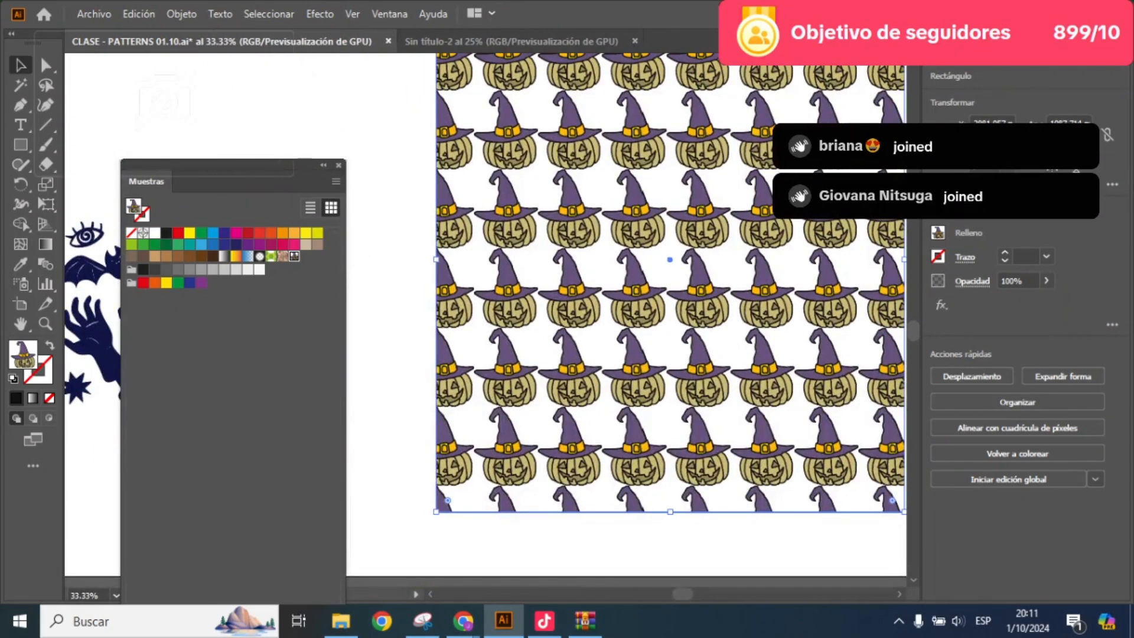
pyautogui.moveTo(236, 164); pyautogui.dragTo(393, 117)
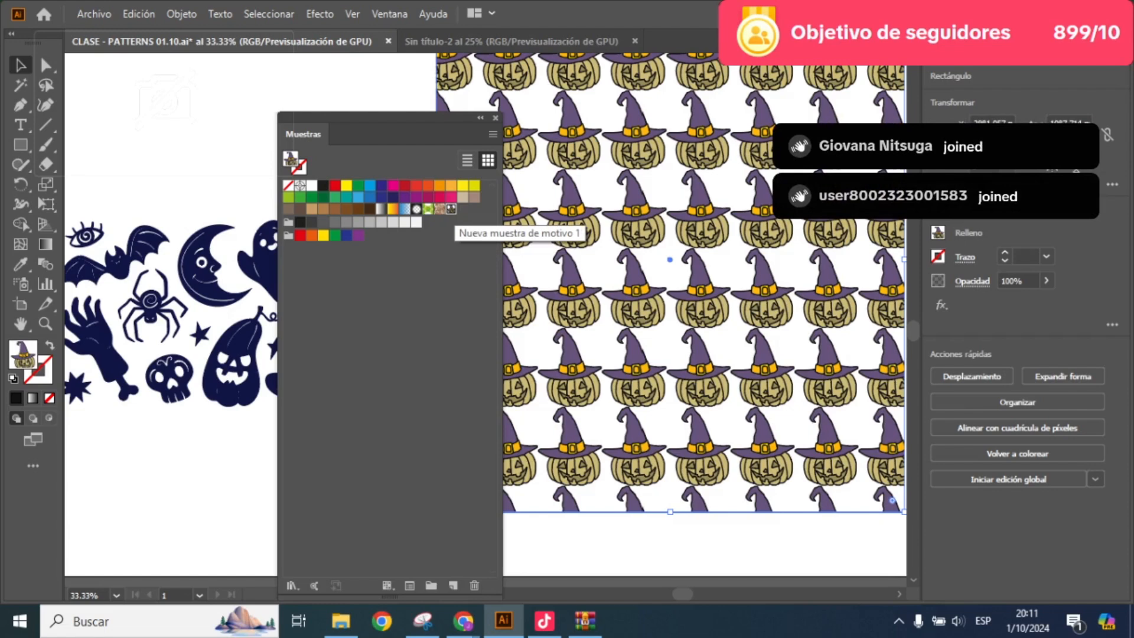
pyautogui.doubleClick(451, 209)
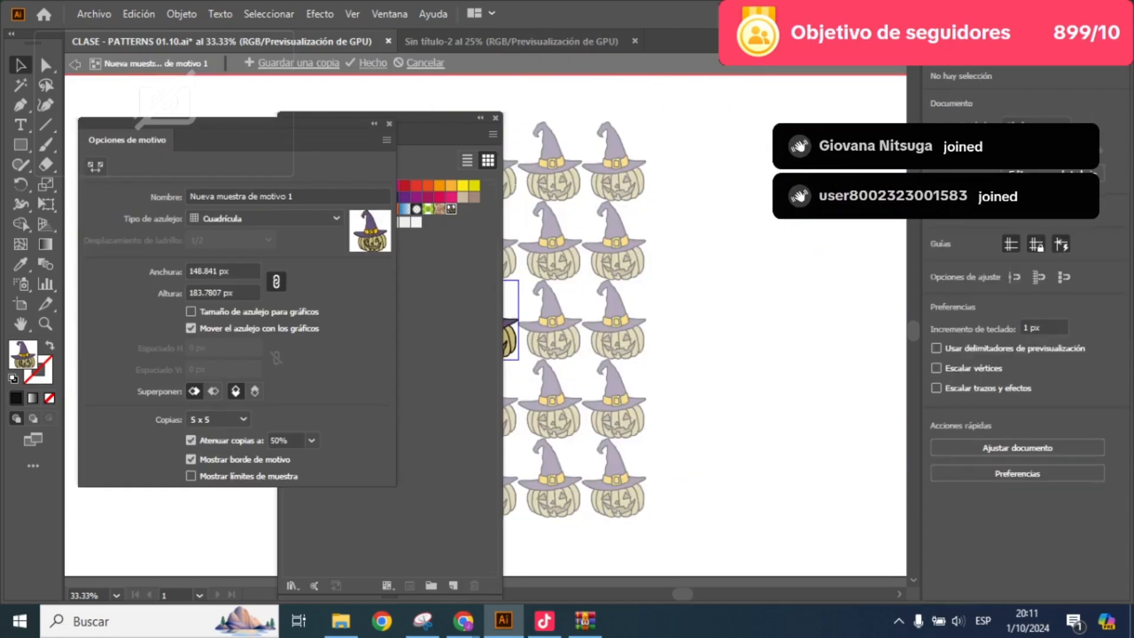
pyautogui.moveTo(439, 118); pyautogui.dragTo(868, 141)
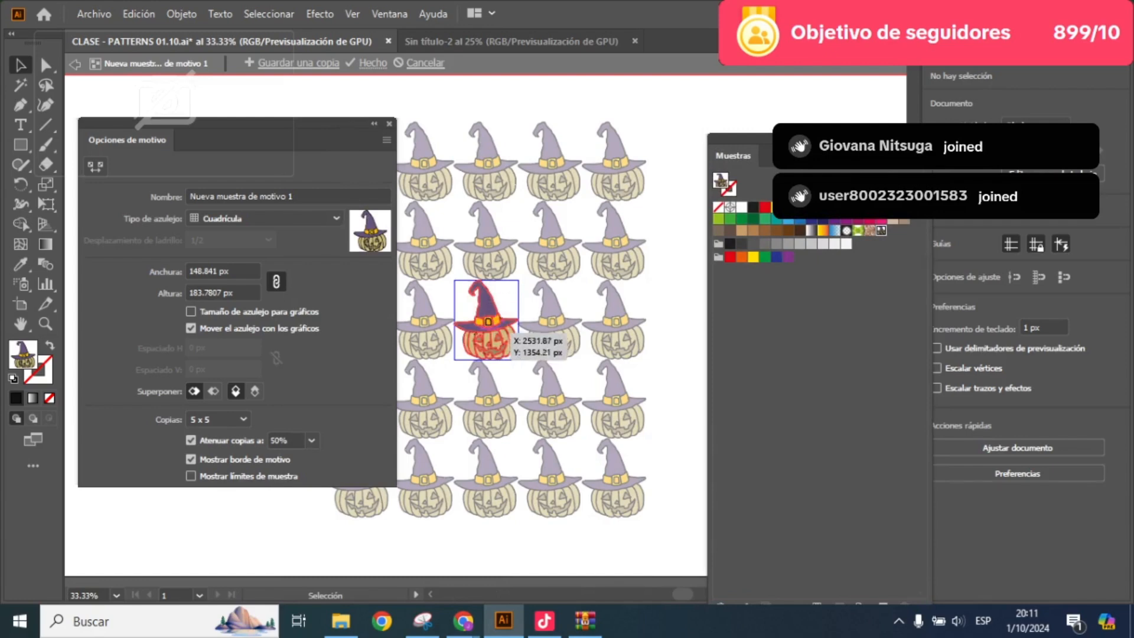
pyautogui.scroll(2, 480, 317)
pyautogui.press('space')
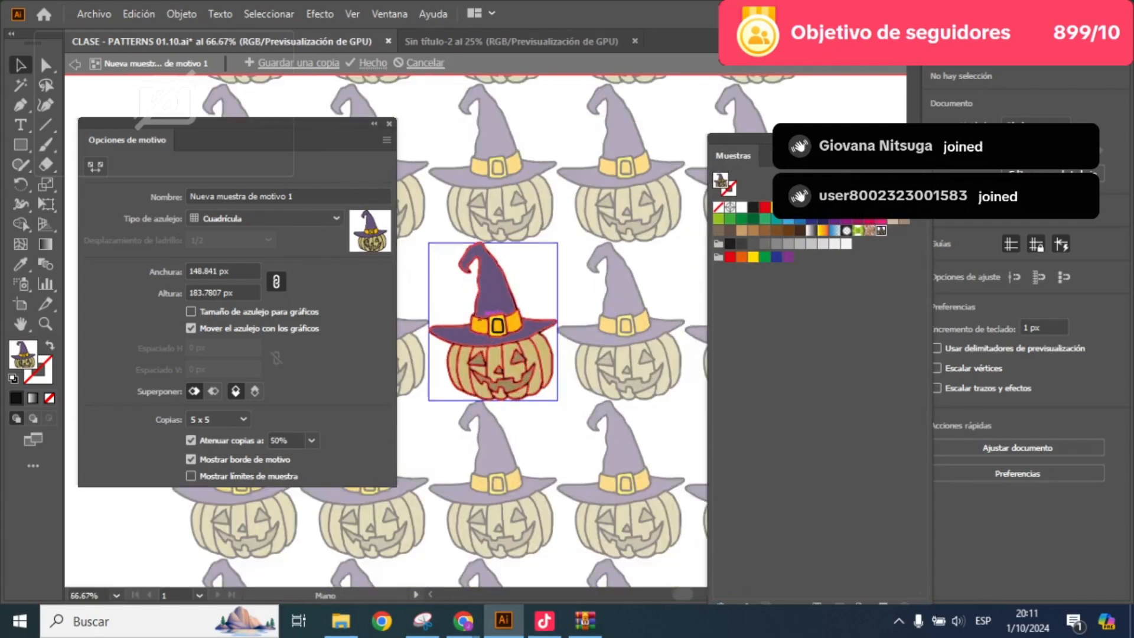
pyautogui.moveTo(572, 248); pyautogui.dragTo(608, 254)
pyautogui.scroll(1, 608, 254)
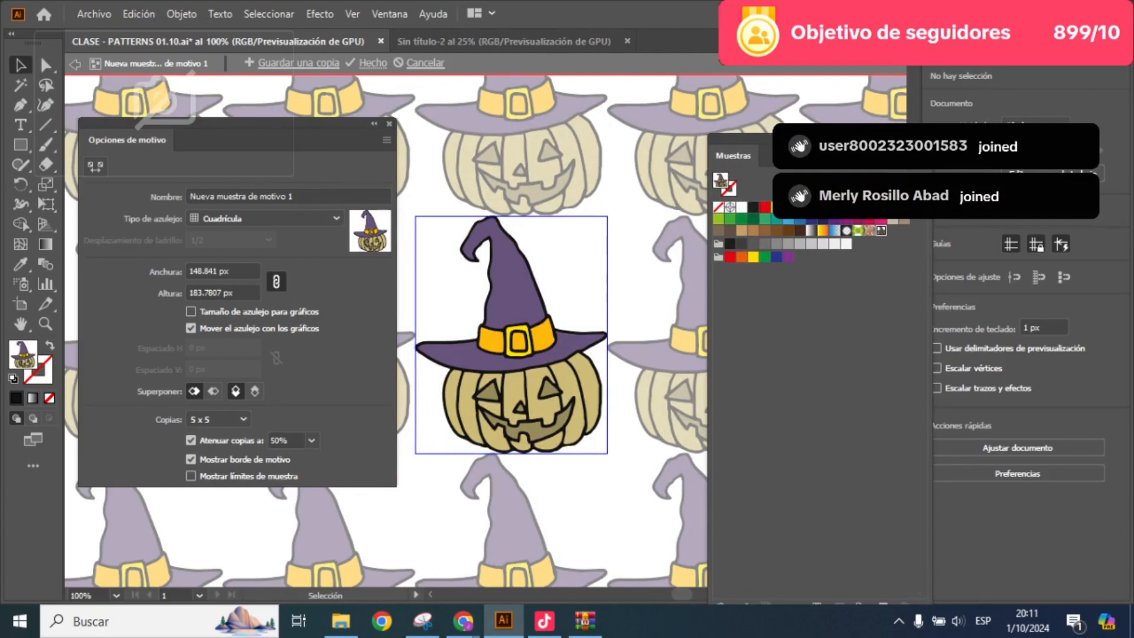
pyautogui.scroll(-2, 589, 245)
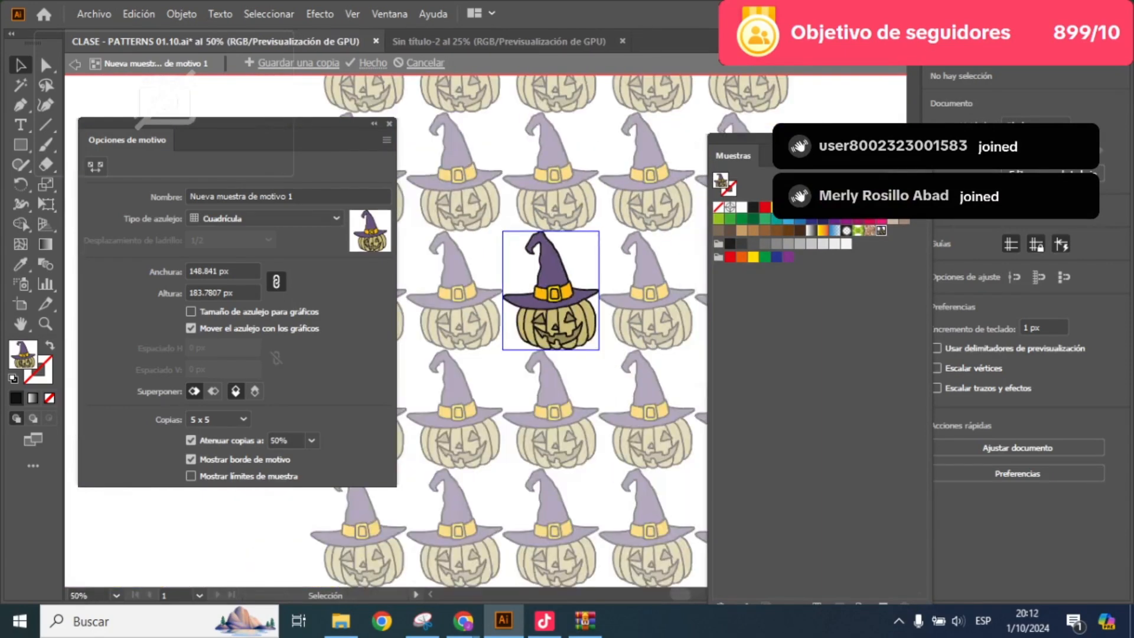
pyautogui.scroll(1, 619, 337)
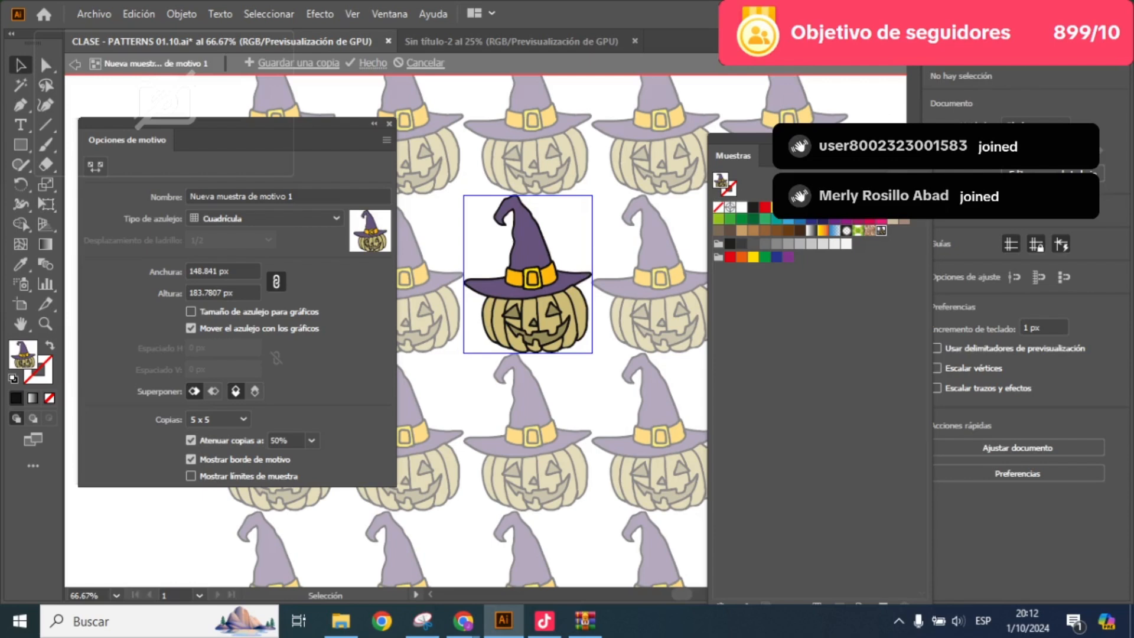
# - Set the pattern tile's width to 200 px with its proportions linked, spacing the pumpkins farther apart
pyautogui.doubleClick(204, 271)
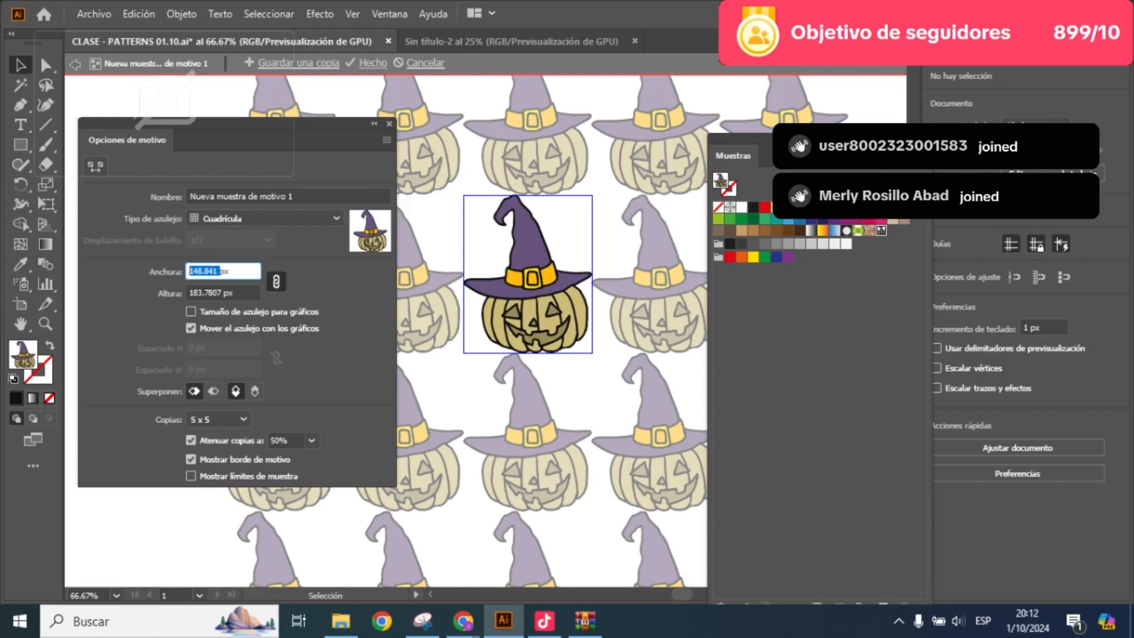
pyautogui.write('200')
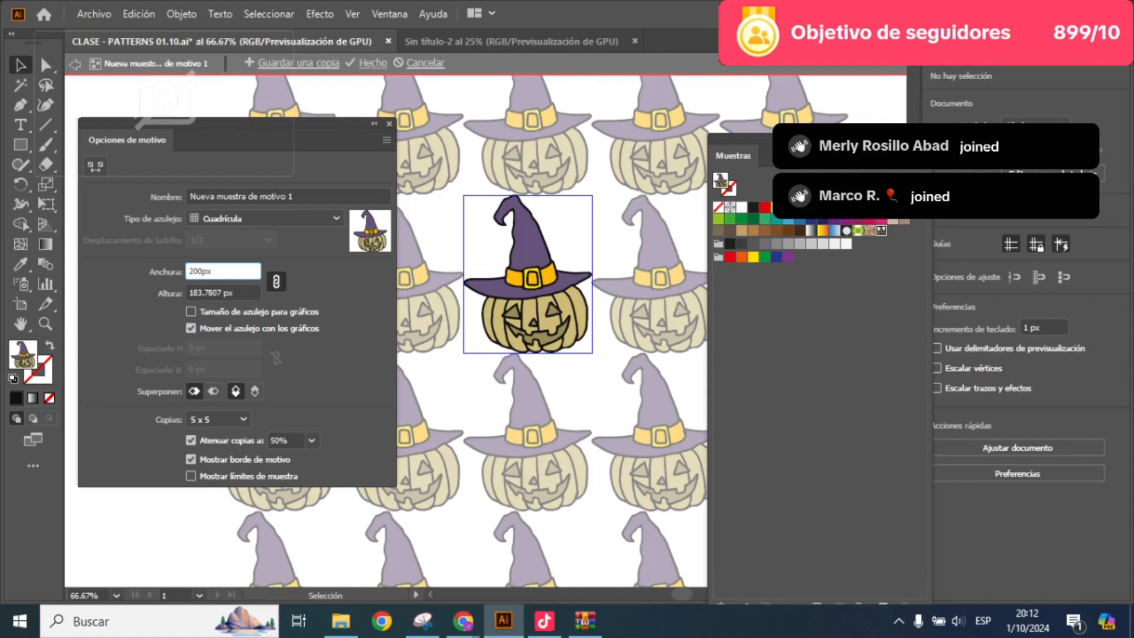
pyautogui.press('Return')
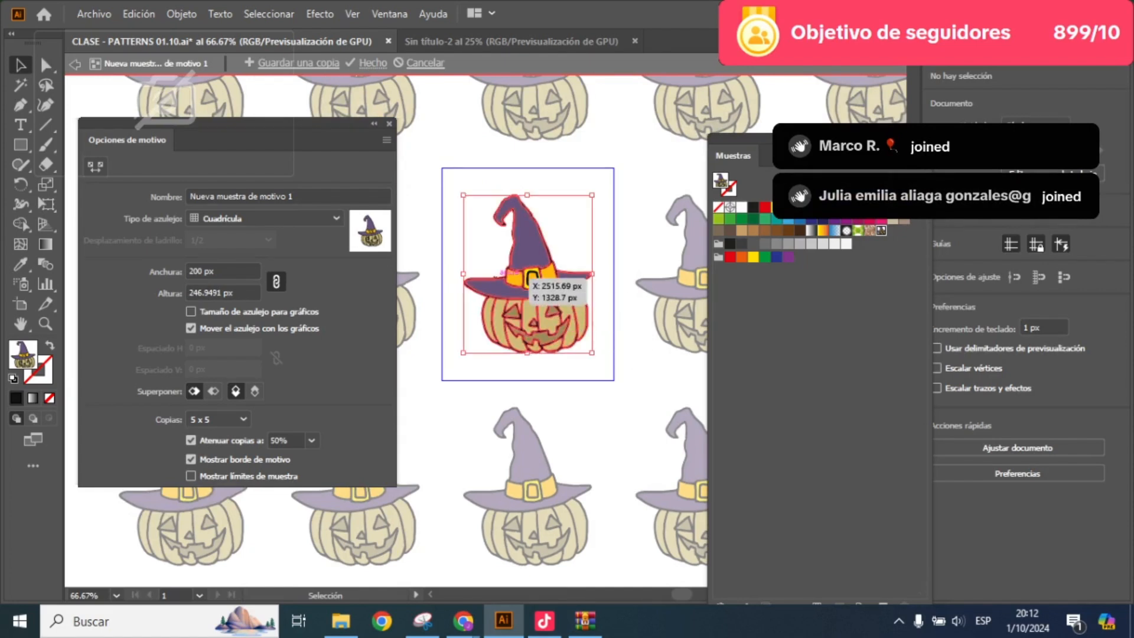
# - Rotate the pumpkin inside the pattern tile so that it tilts slightly counter-clockwise, and finish editing the pattern
pyautogui.click(567, 301)
pyautogui.moveTo(597, 192); pyautogui.dragTo(612, 211)
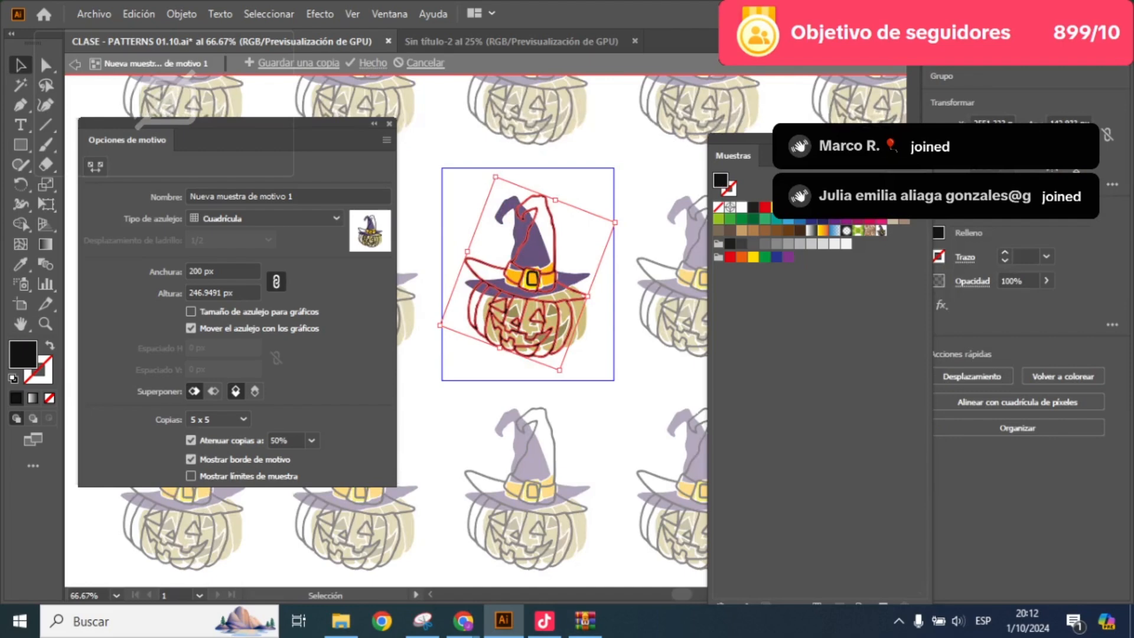
pyautogui.hotkey('ctrl', 'z')
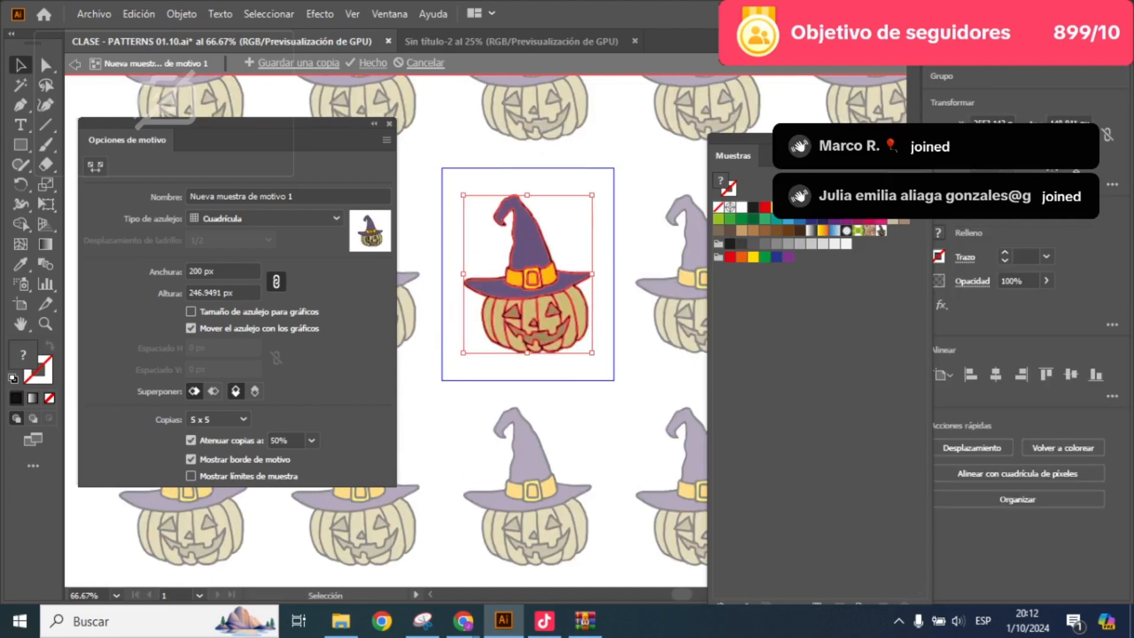
pyautogui.hotkey('ctrl', 'shift', 'z')
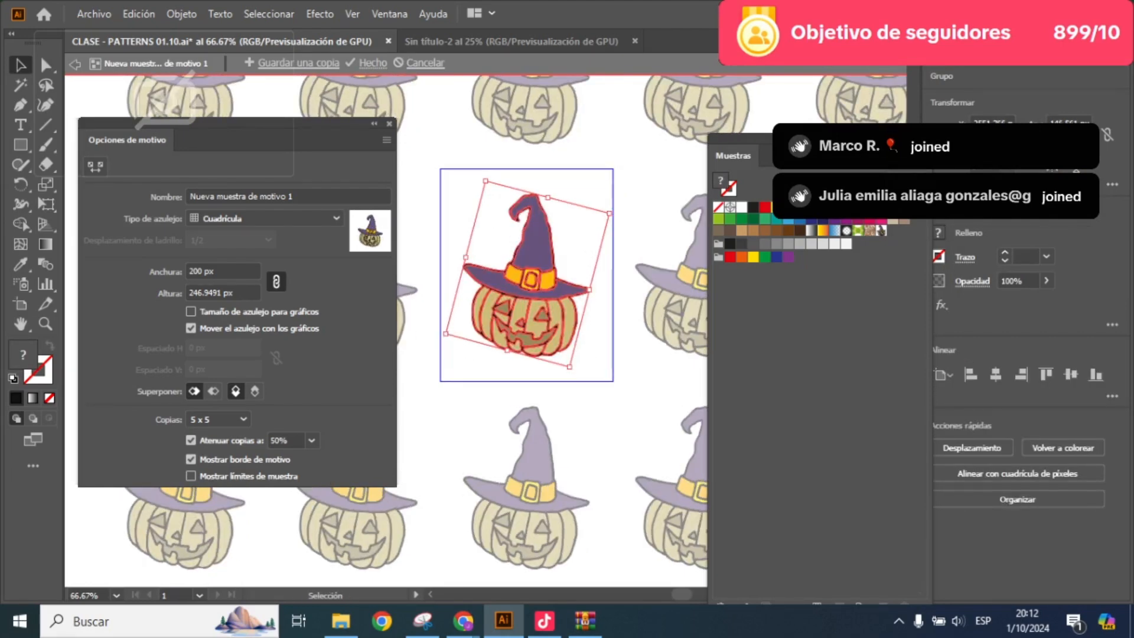
pyautogui.moveTo(614, 211); pyautogui.dragTo(483, 349)
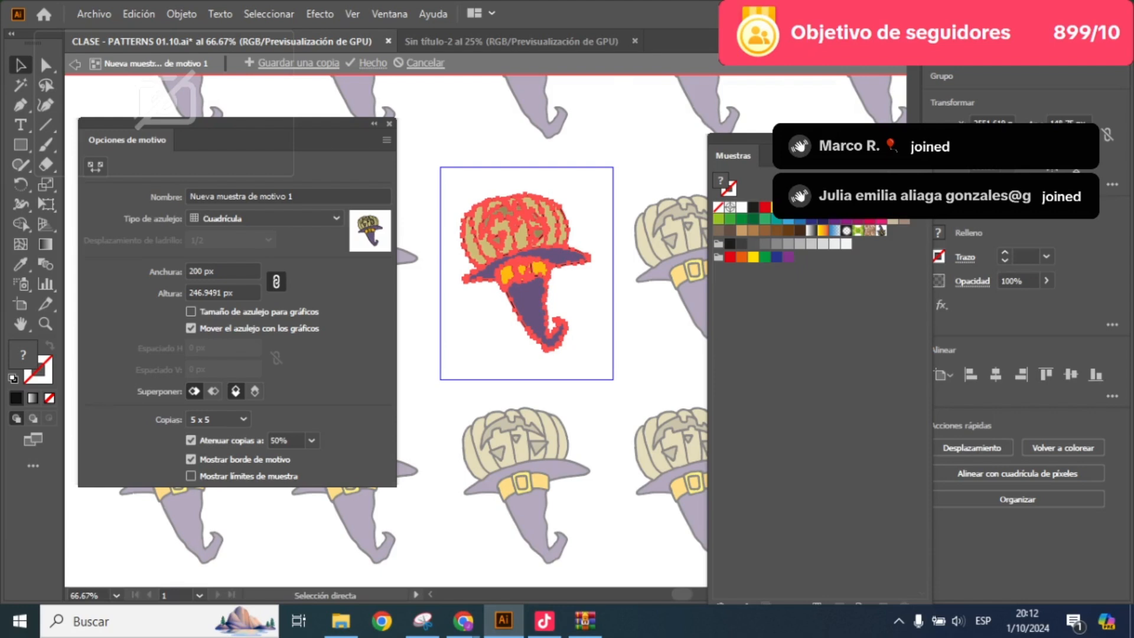
pyautogui.hotkey('ctrl', 'z')
pyautogui.moveTo(533, 164); pyautogui.dragTo(572, 184)
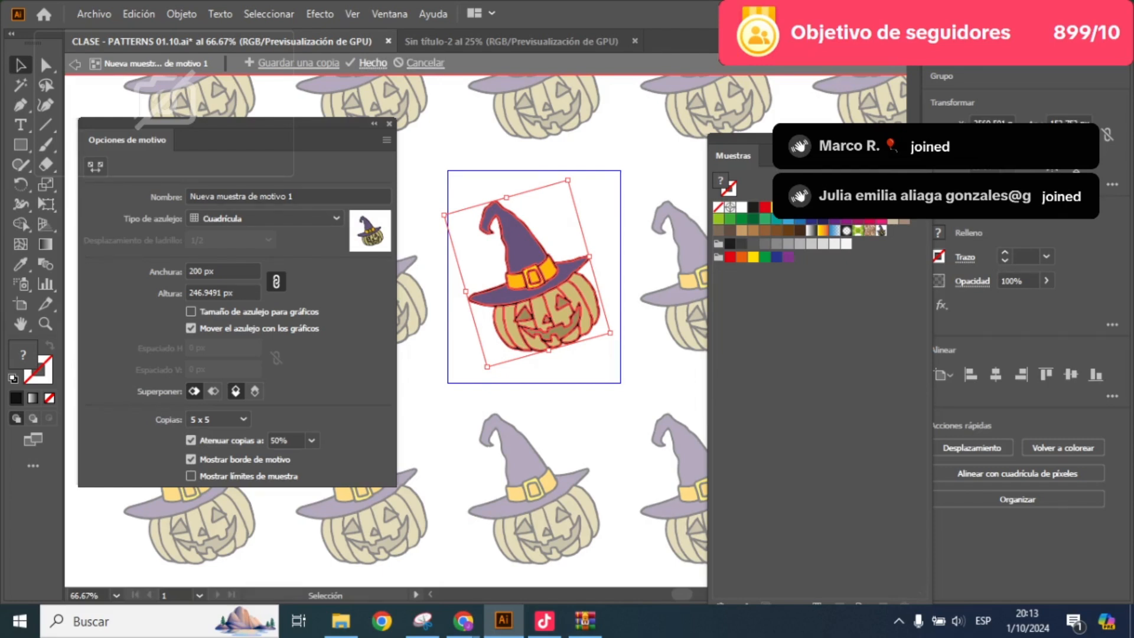
pyautogui.press('Escape')
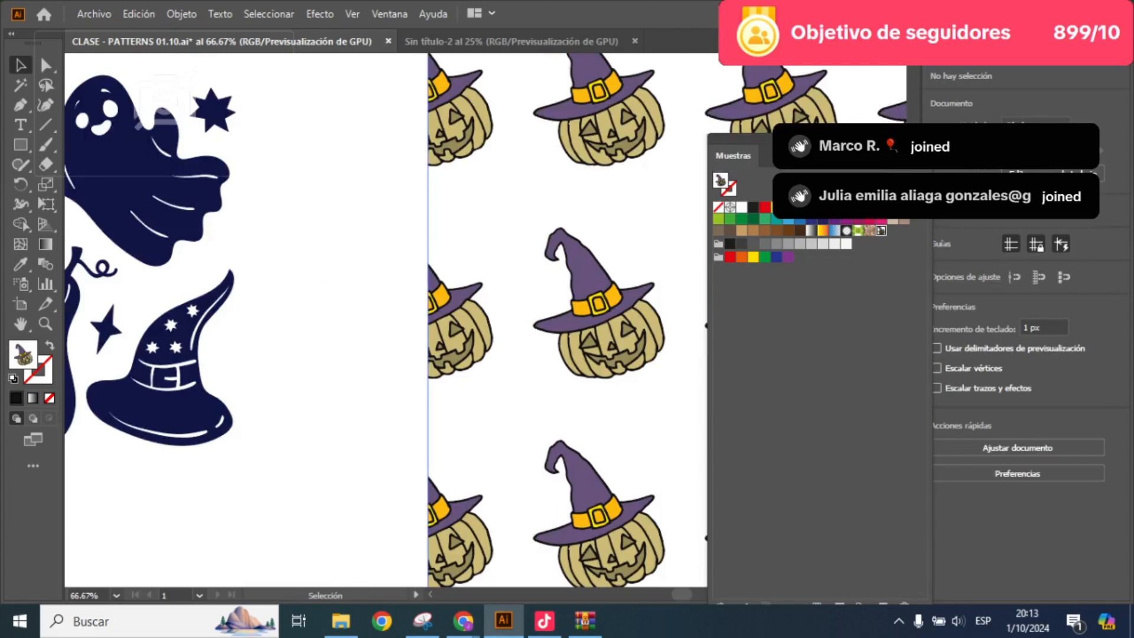
# - Move the large pumpkin-pattern rectangle outside the artboard farther to the right, leaving a wide gap beside the artboard
pyautogui.hotkey('ctrl', '-')
pyautogui.hotkey('ctrl', '-')
pyautogui.hotkey('ctrl', '-')
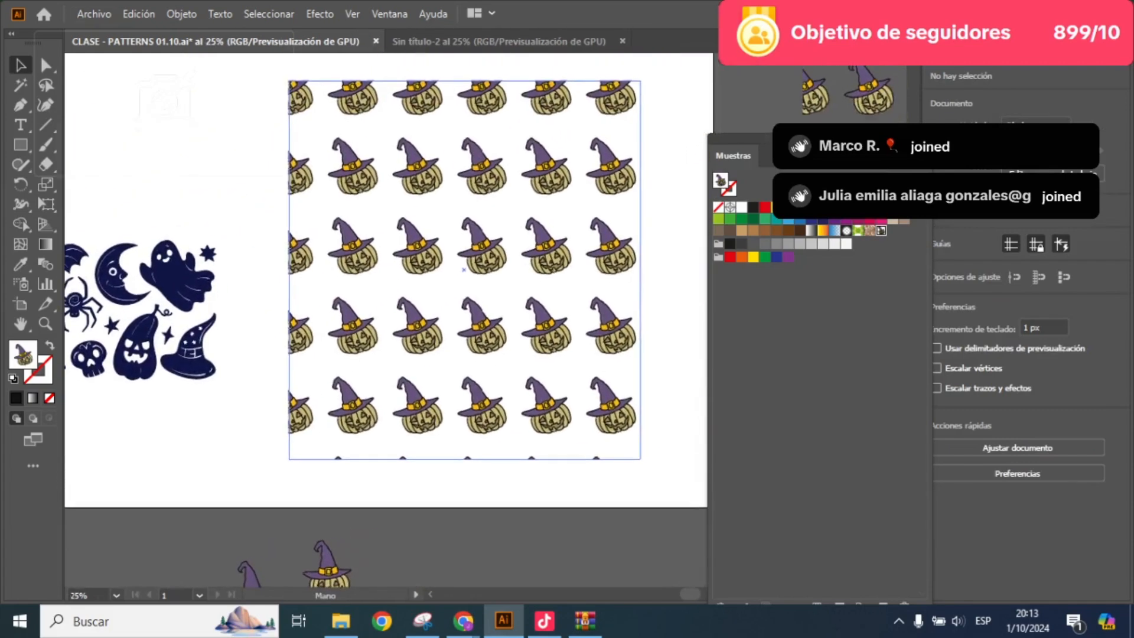
pyautogui.hotkey('ctrl', '-')
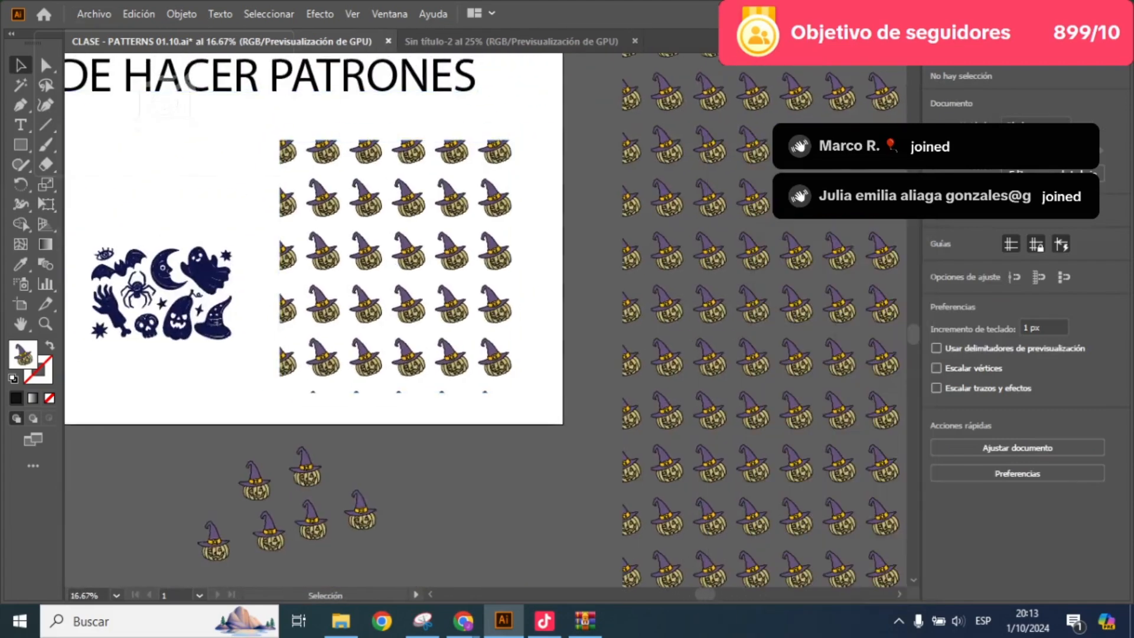
pyautogui.hotkey('ctrl', '-')
pyautogui.hotkey('ctrl', '-')
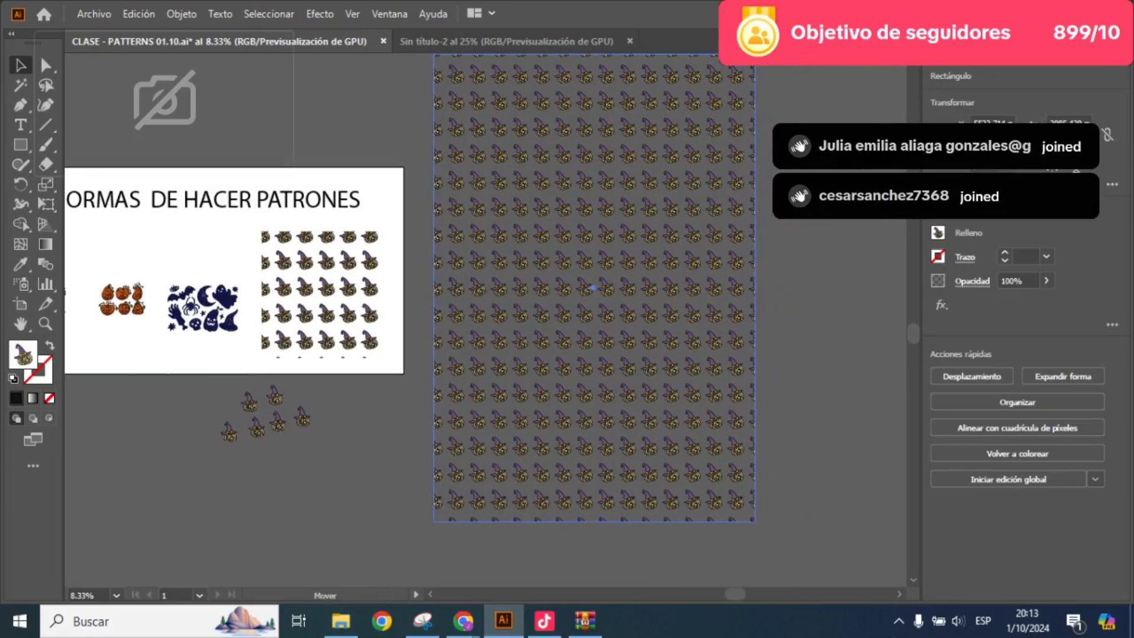
pyautogui.moveTo(594, 288); pyautogui.dragTo(837, 310)
pyautogui.moveTo(708, 296); pyautogui.dragTo(630, 336)
# - Draw another large rectangle with the pumpkin pattern fill between the artboard and the existing large rectangle, overlapping the latter
pyautogui.press('m')
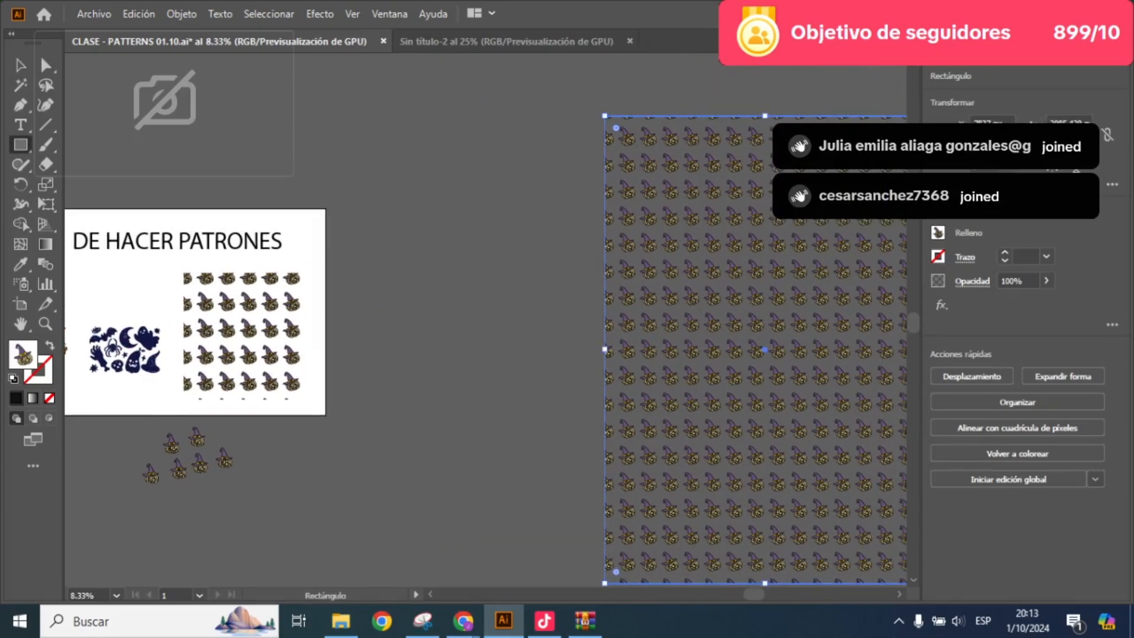
pyautogui.moveTo(412, 115); pyautogui.dragTo(722, 527)
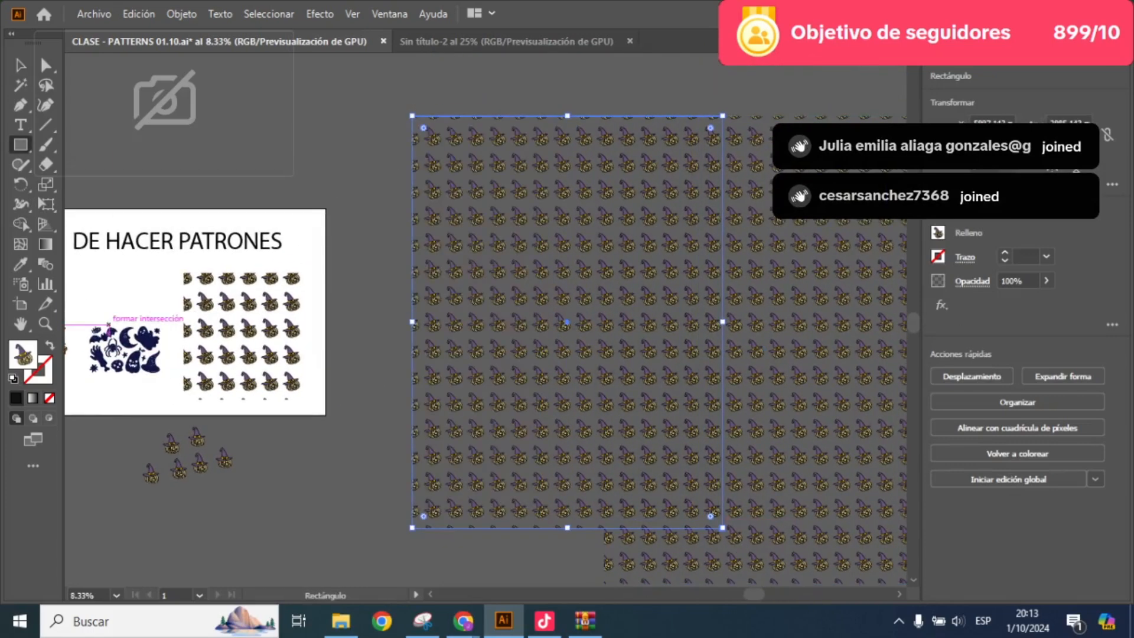
pyautogui.hotkey('shift', 'o')
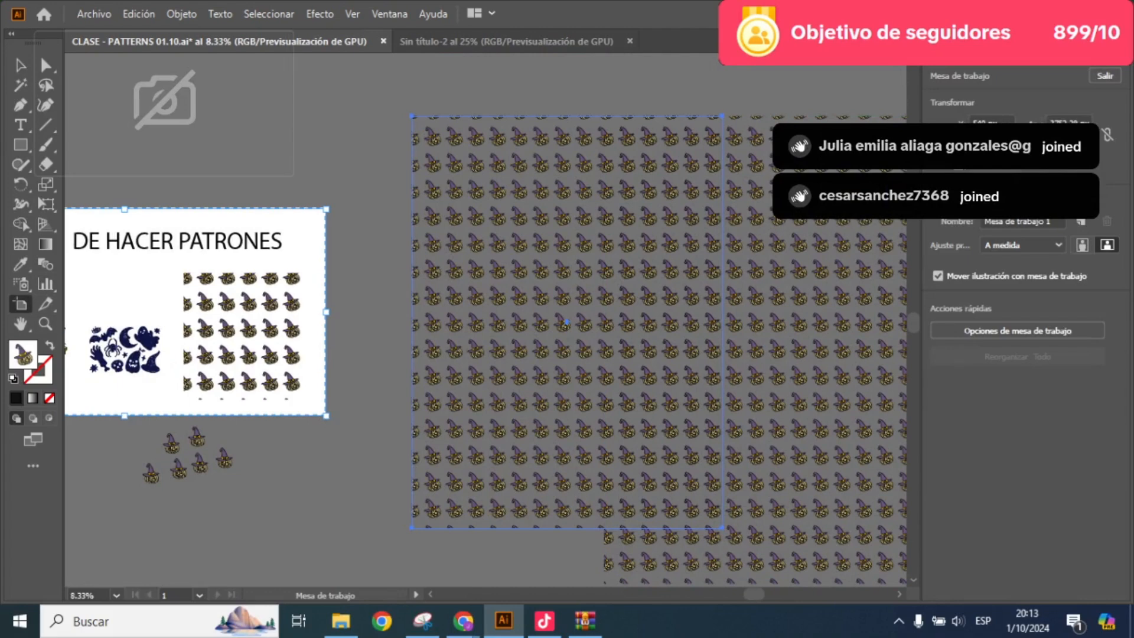
pyautogui.press('v')
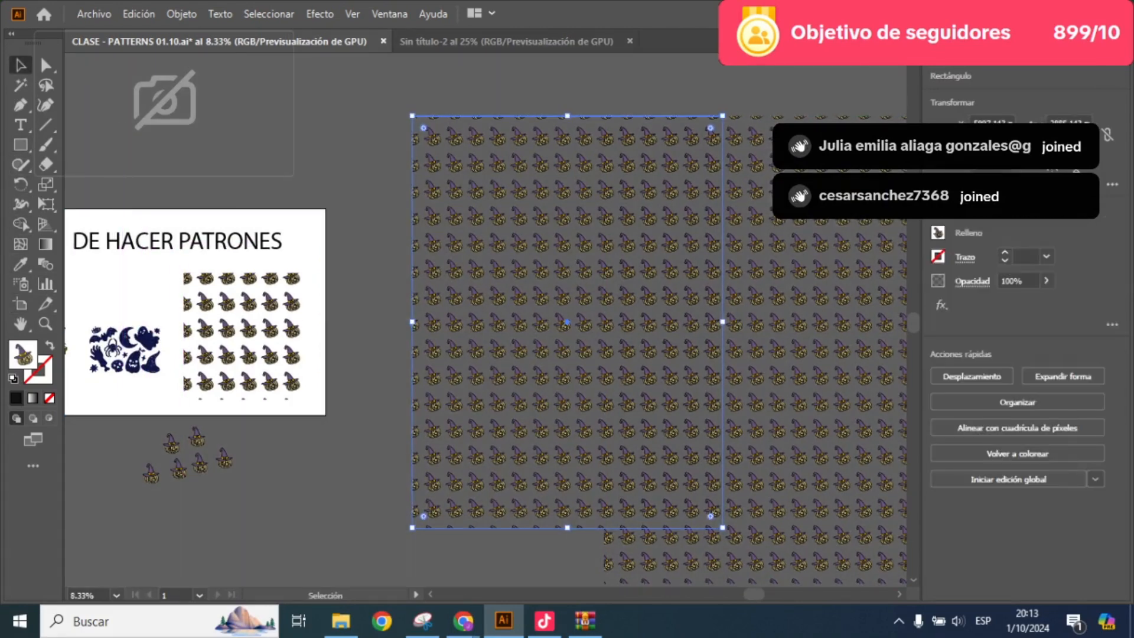
# - Fill the new pattern rectangle with solid pink FF4399 and display the document's artboards list
pyautogui.doubleClick(23, 354)
pyautogui.click(455, 312)
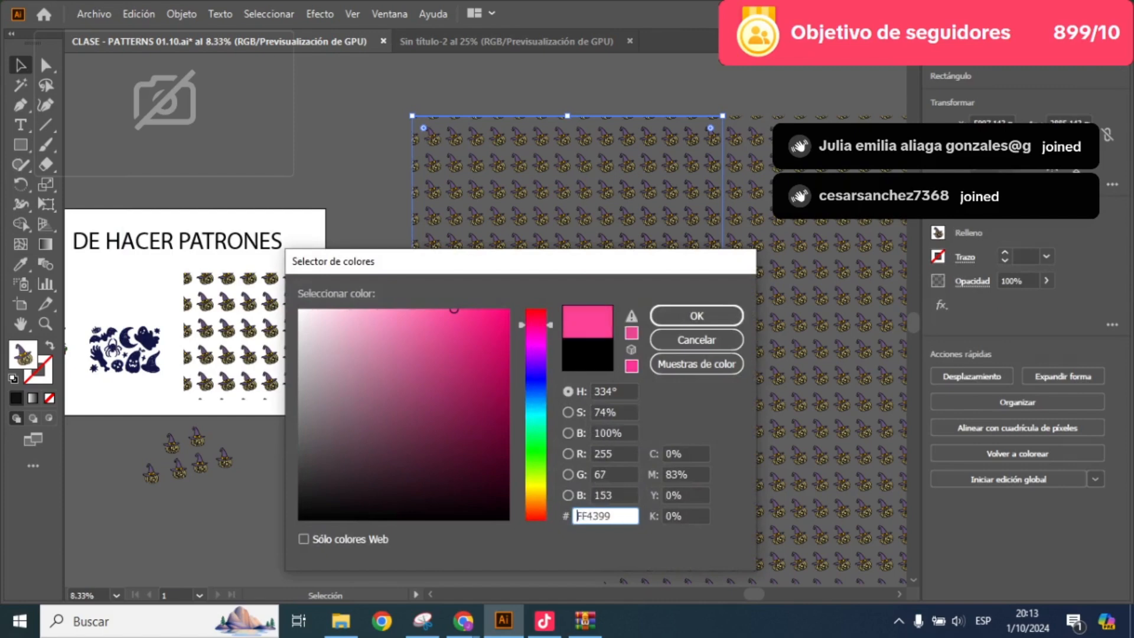
pyautogui.click(692, 318)
pyautogui.click(389, 13)
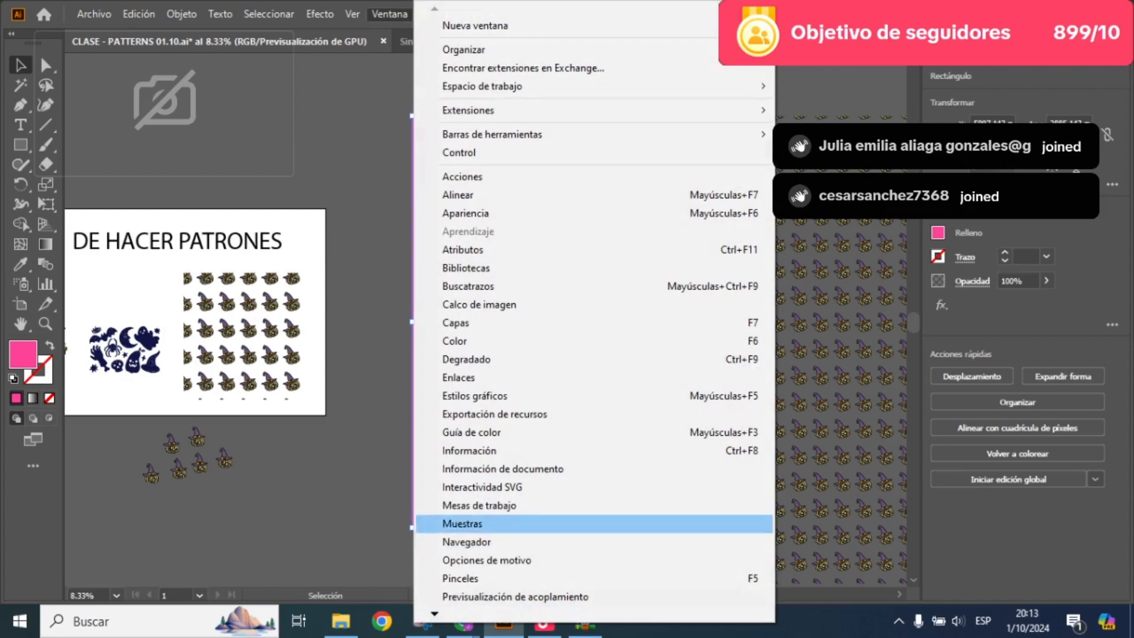
pyautogui.click(479, 505)
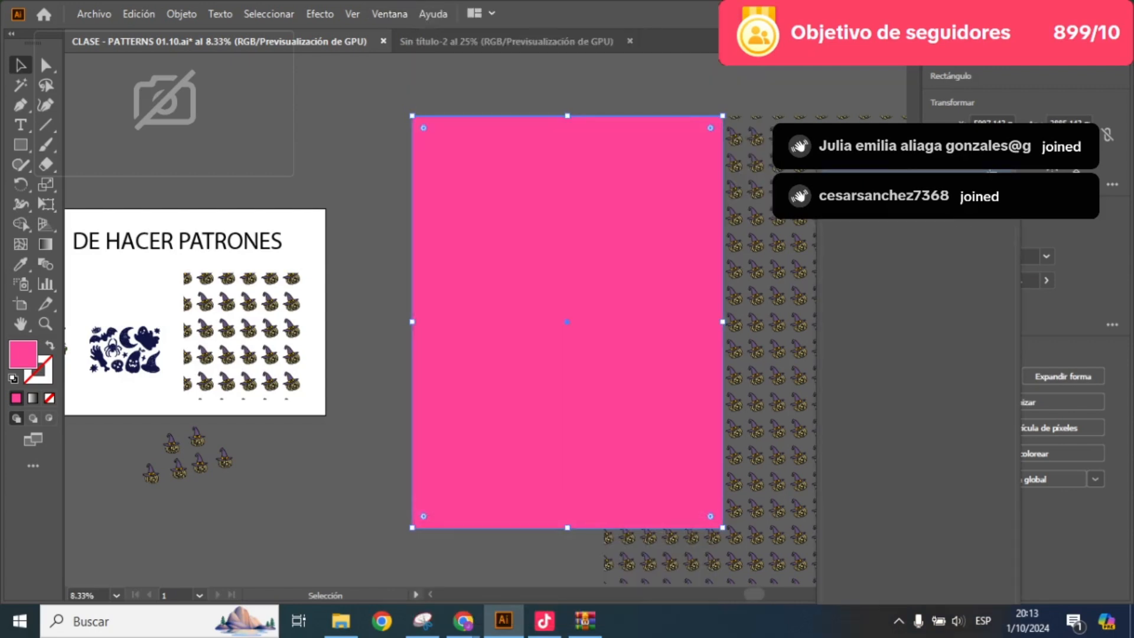
pyautogui.click(1009, 142)
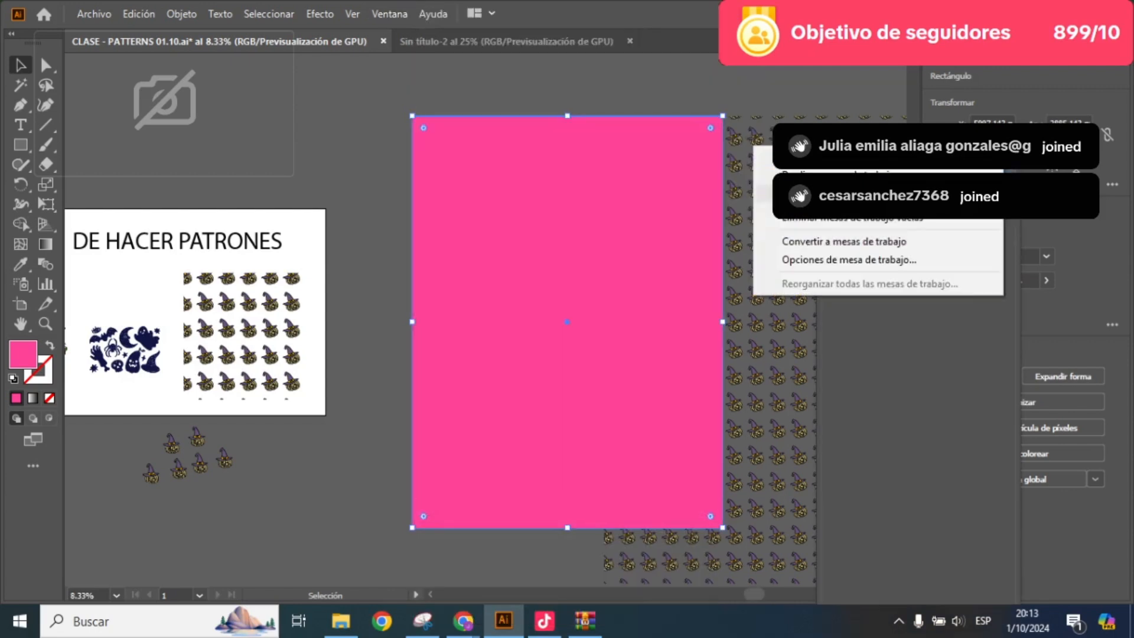
pyautogui.click(844, 241)
pyautogui.click(626, 254)
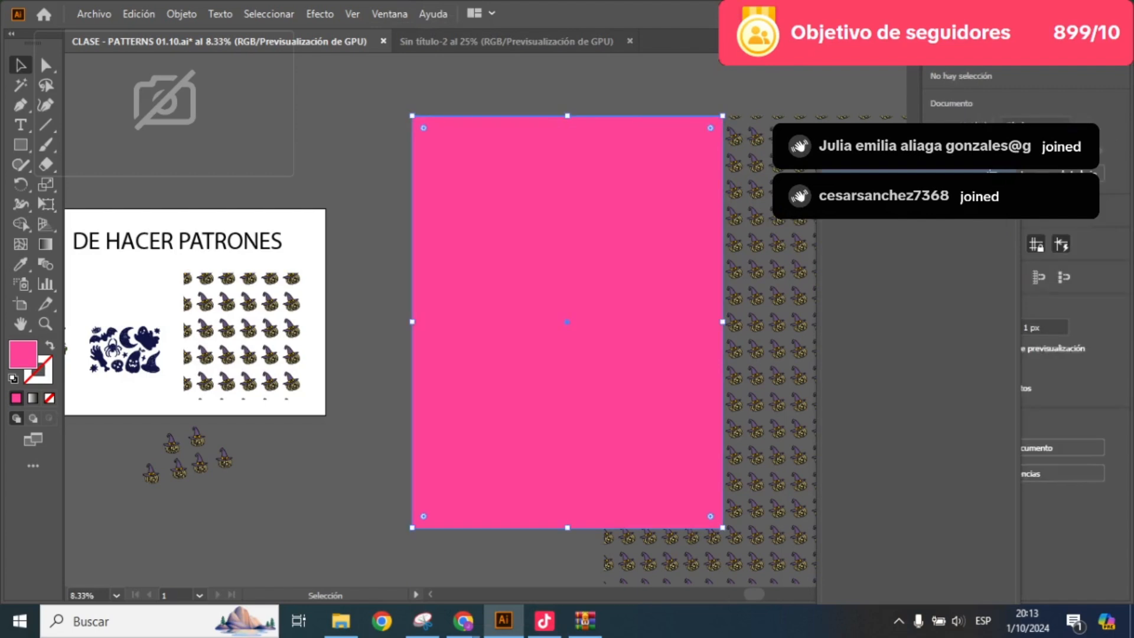
pyautogui.hotkey('ctrl', 'z')
# - Convert the pink rectangle into an artboard, keeping a copy of the filled rectangle in place
pyautogui.click(626, 89)
pyautogui.click(626, 236)
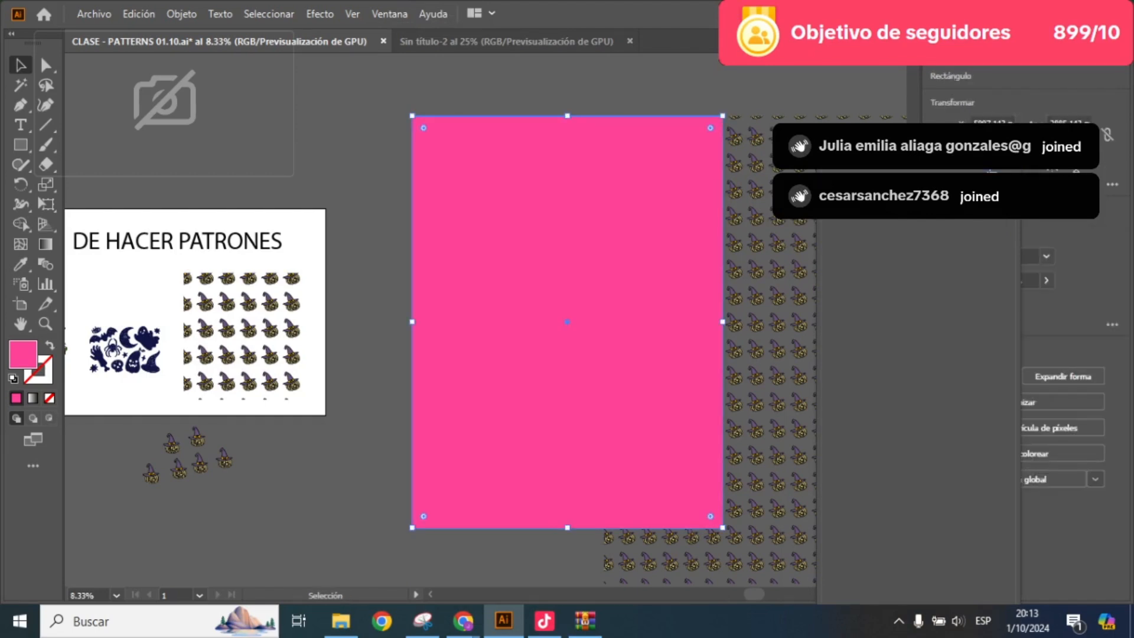
pyautogui.click(1009, 142)
pyautogui.click(843, 241)
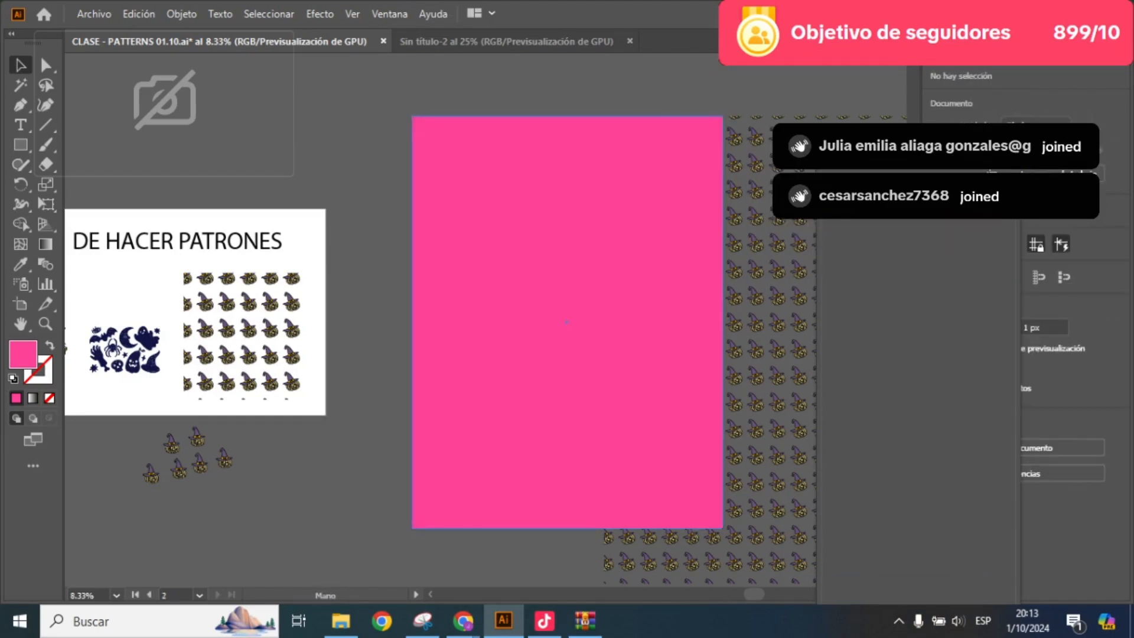
# - Apply the neighbouring rectangle's pumpkin pattern fill to the pink rectangle on the new artboard using the Eyedropper
pyautogui.press('i')
pyautogui.click(667, 236)
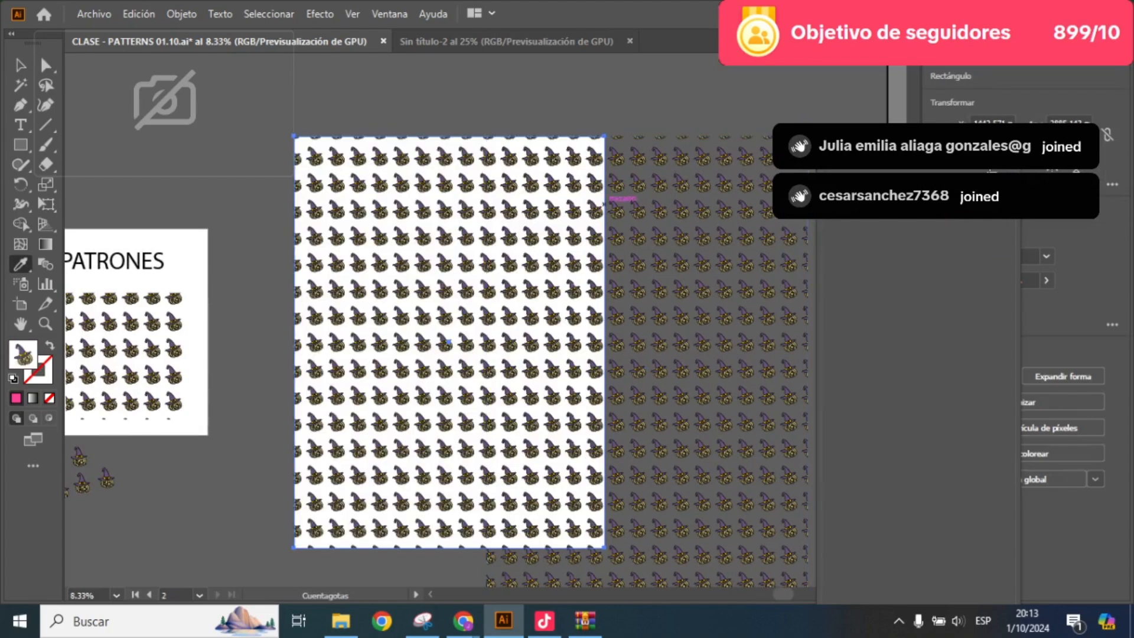
pyautogui.click(20, 65)
# - Place a copy of the patterned rectangle over the title artboard and enlarge it together with its pumpkin pattern
pyautogui.hotkey('ctrl', '-')
pyautogui.hscroll(3, 449, 342)
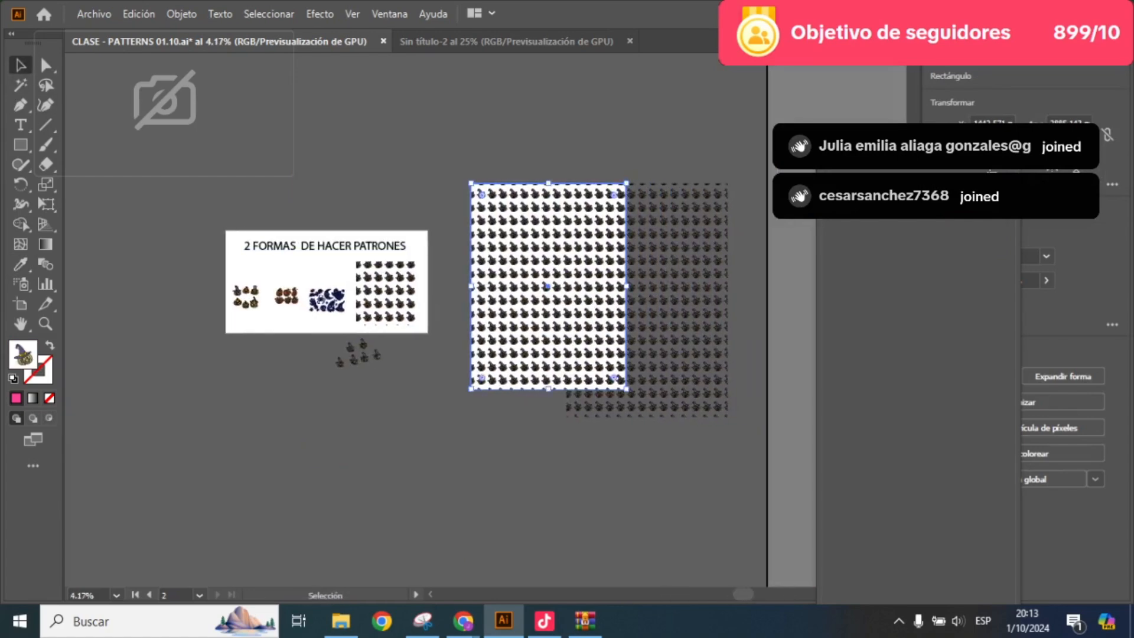
pyautogui.moveTo(550, 295); pyautogui.dragTo(300, 275)
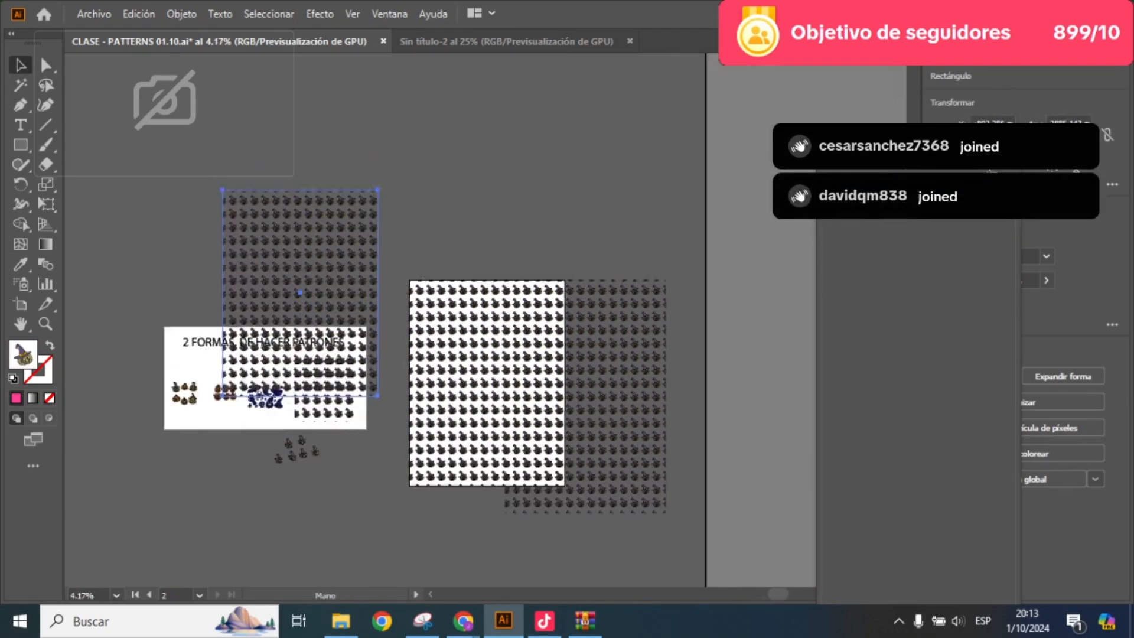
pyautogui.moveTo(380, 211); pyautogui.dragTo(392, 157)
# - Apply the enlarged pumpkin pattern from the scaled copy to the rectangle on the new artboard using the Eyedropper
pyautogui.click(510, 440)
pyautogui.press('i')
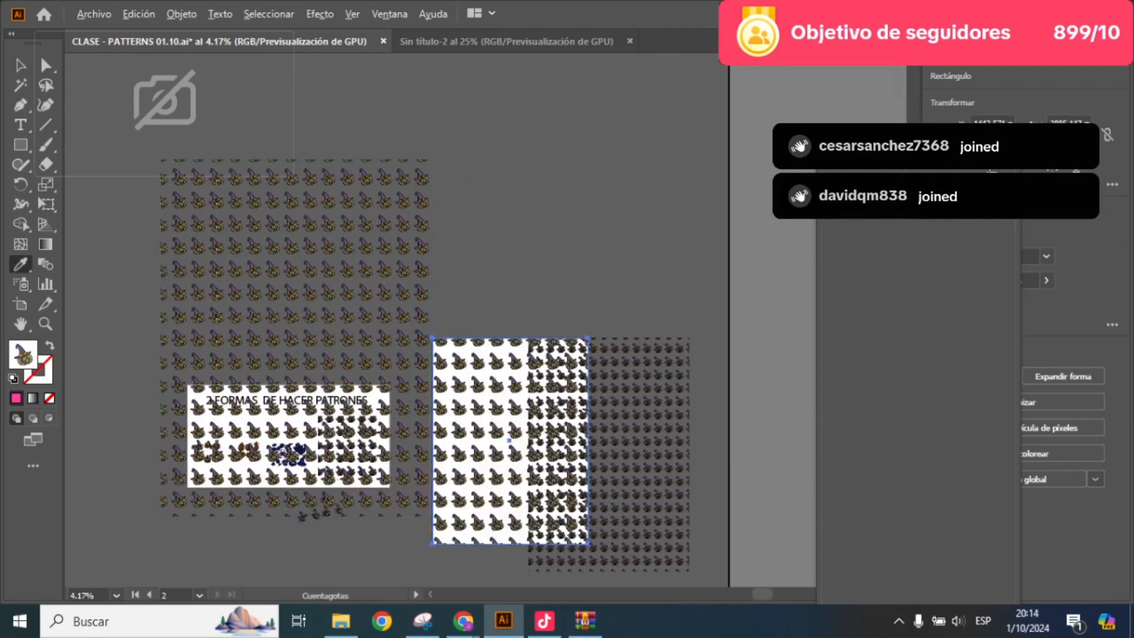
pyautogui.hotkey('ctrl', '+')
pyautogui.press('v')
# - Move the old small-pumpkin pattern rectangle off the new artboard, over the lower part of the title artboard
pyautogui.scroll(-1, 236, 266)
pyautogui.moveTo(236, 266); pyautogui.dragTo(442, 164)
pyautogui.moveTo(641, 304); pyautogui.dragTo(204, 445)
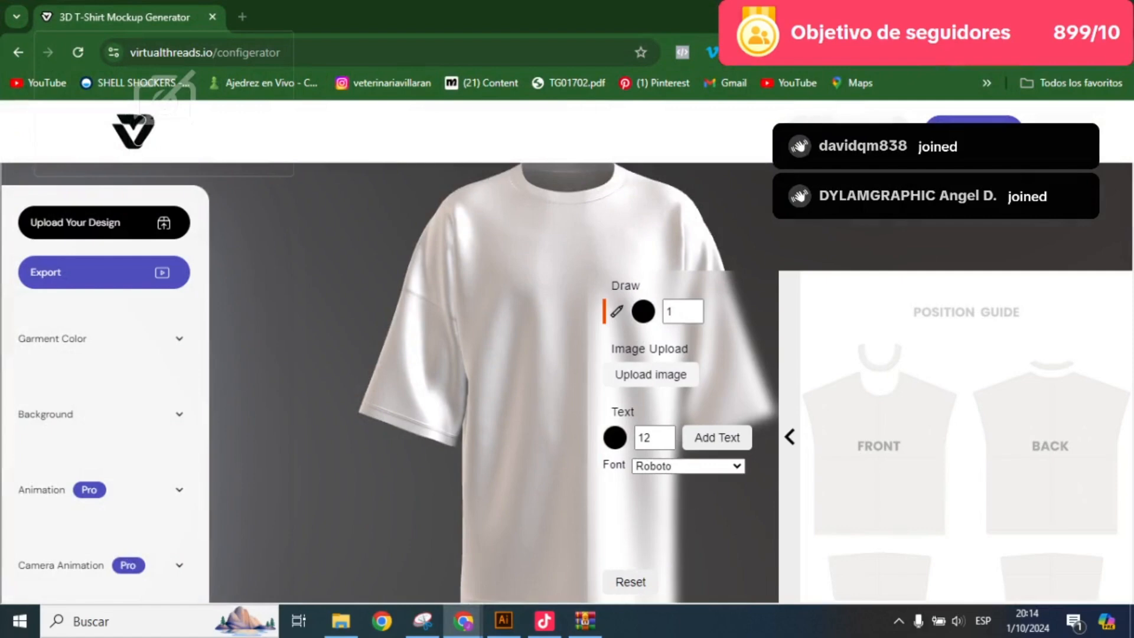
# - In the virtualthreads.io T-shirt mockup generator, upload the pumpkin pattern image and fit it over the FRONT piece
pyautogui.click(650, 374)
pyautogui.click(72, 124)
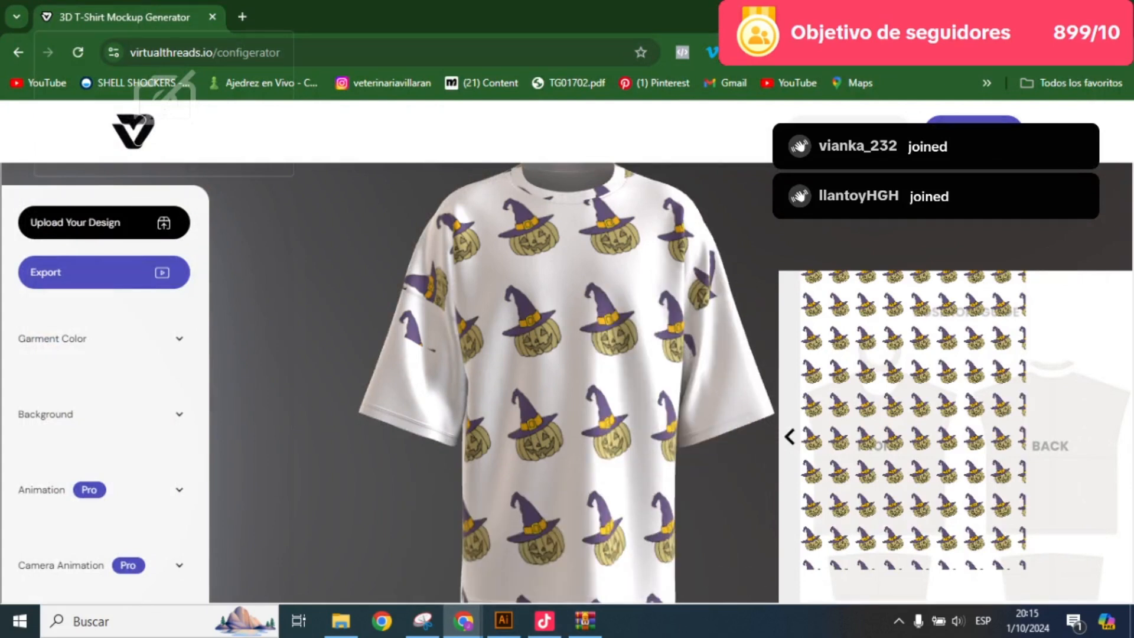
pyautogui.moveTo(914, 421); pyautogui.dragTo(870, 469)
pyautogui.click(870, 469)
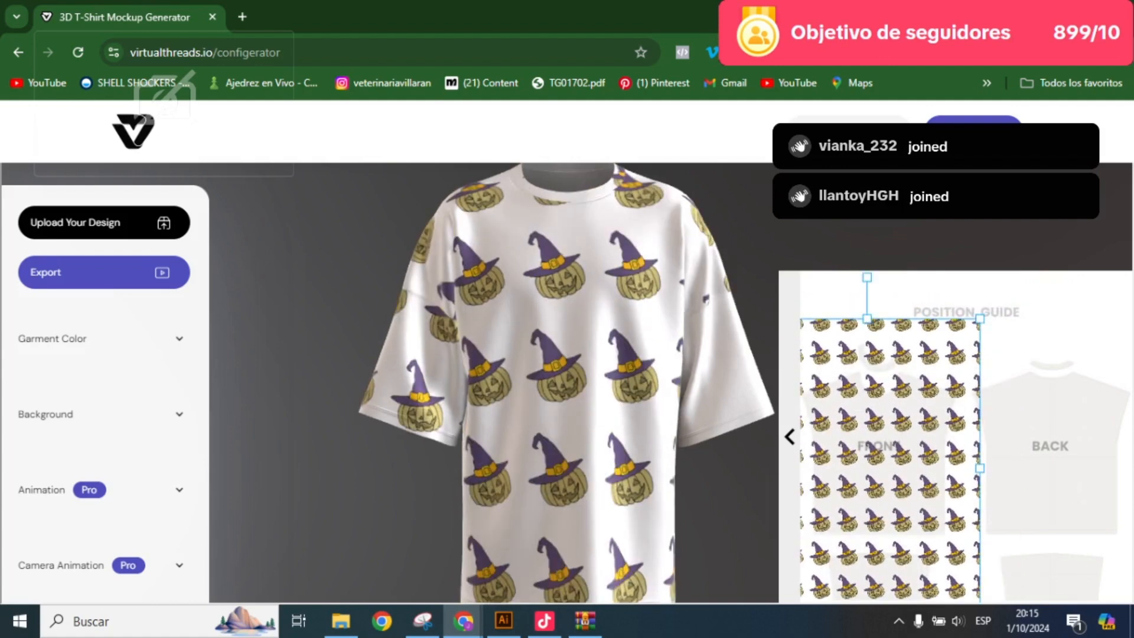
pyautogui.moveTo(980, 319)
pyautogui.mouseDown()
pyautogui.moveTo(942, 368)
pyautogui.moveTo(984, 338)
pyautogui.mouseUp()
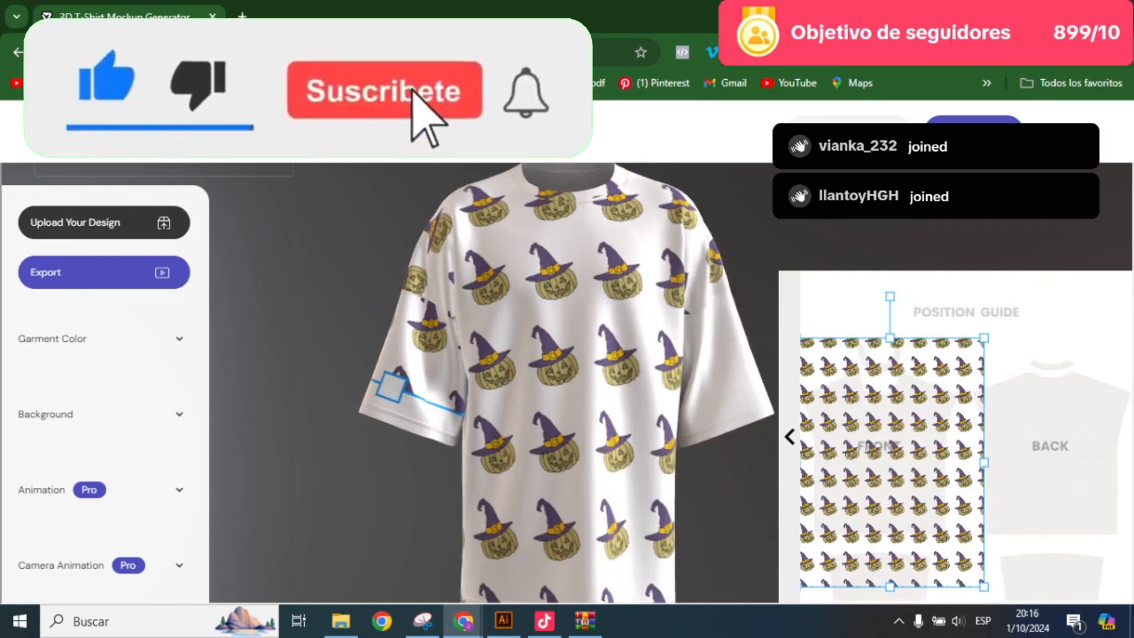
# - Set the garment color of the T-shirt mockup to a soft pink
pyautogui.click(100, 338)
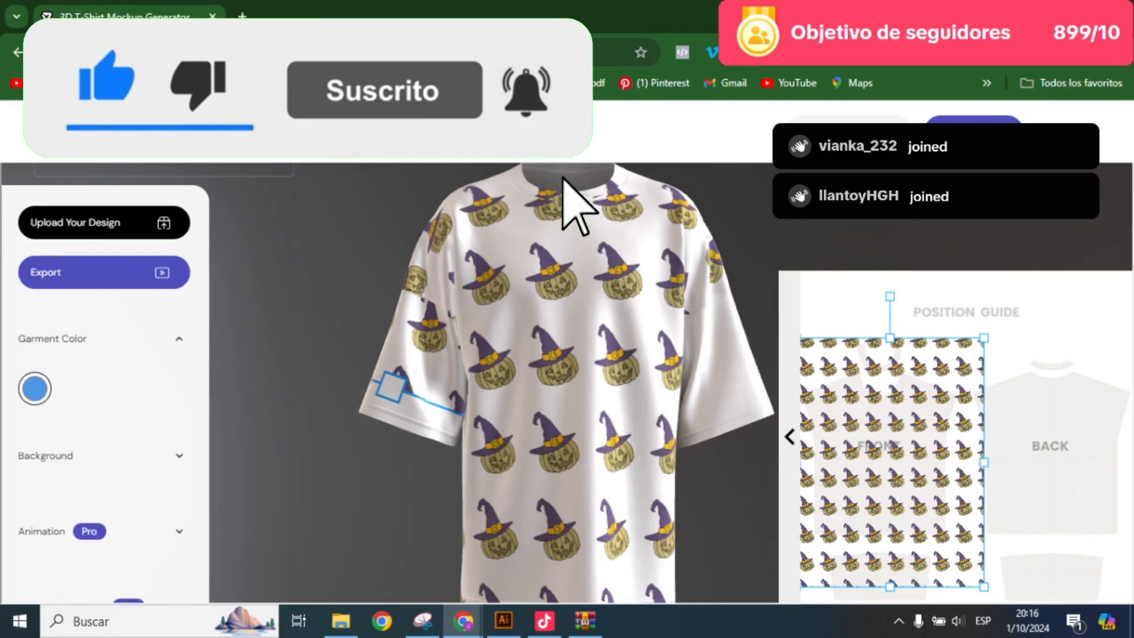
pyautogui.click(34, 389)
pyautogui.click(86, 215)
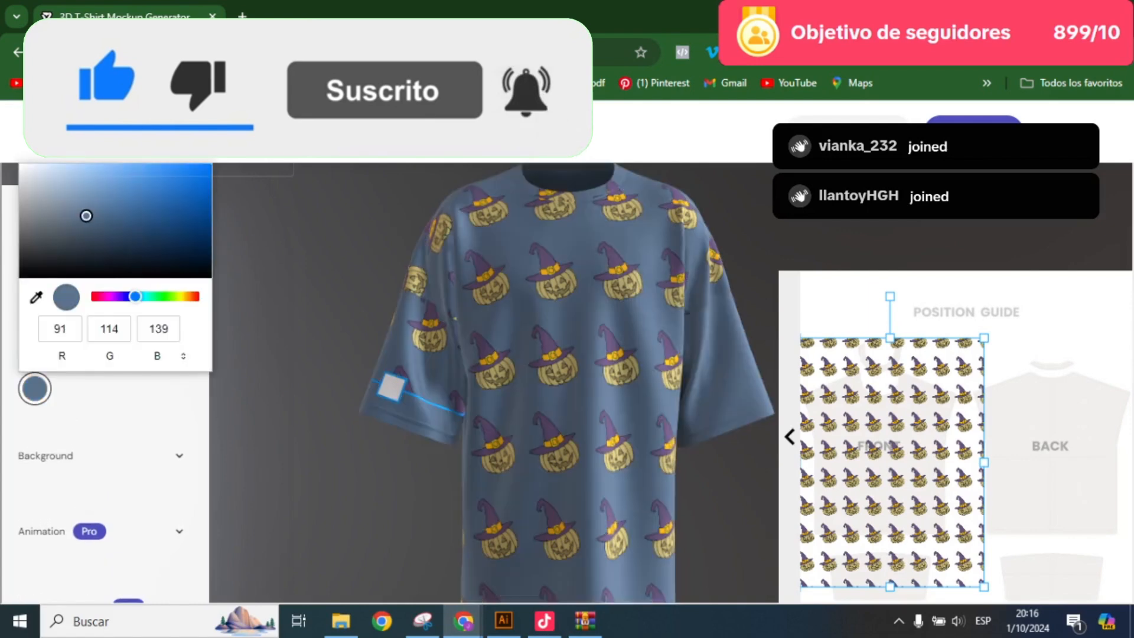
pyautogui.click(126, 297)
pyautogui.moveTo(118, 218); pyautogui.dragTo(145, 164)
pyautogui.click(98, 297)
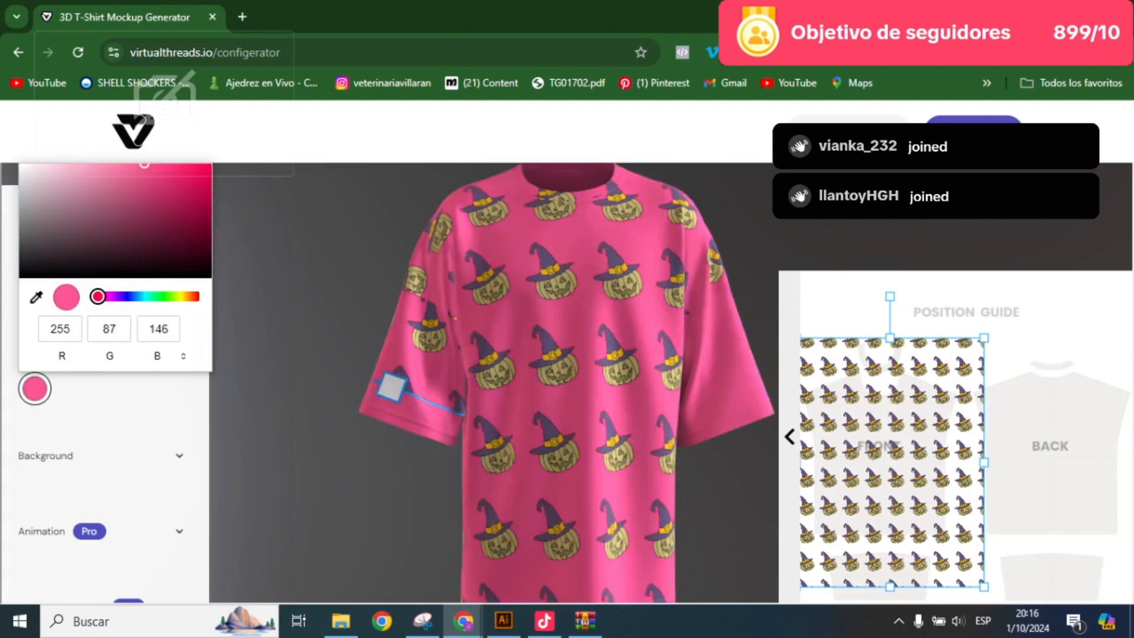
pyautogui.moveTo(121, 222); pyautogui.dragTo(103, 175)
pyautogui.click(265, 248)
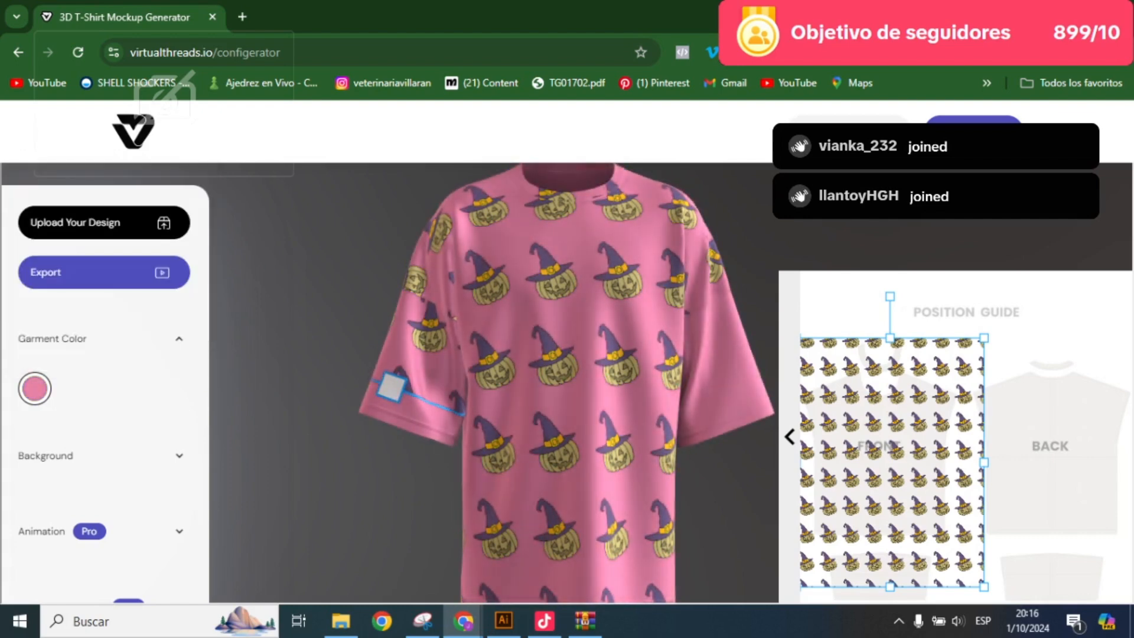
pyautogui.hotkey('ctrl', '+')
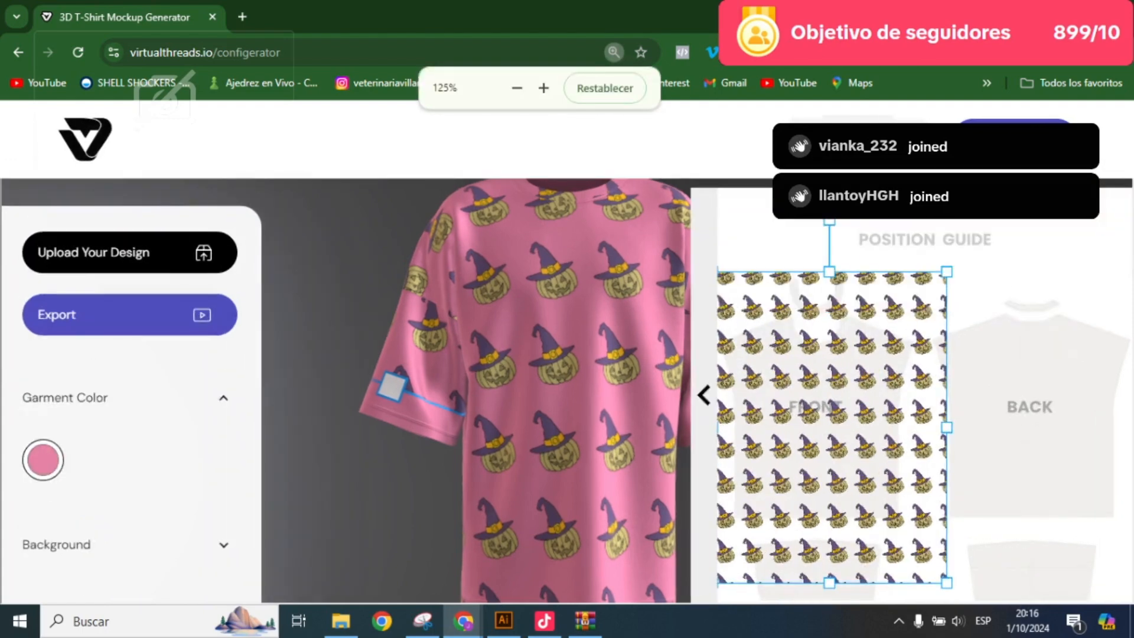
pyautogui.hotkey('ctrl', '-')
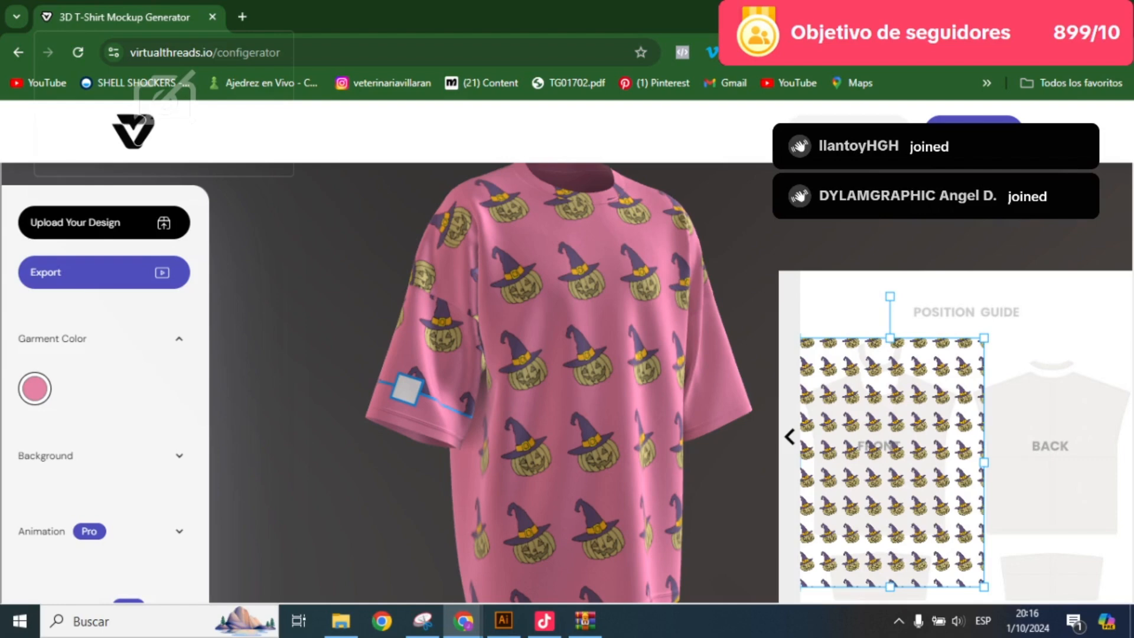
# - Upload the patron1-02 image again and place it, slightly reduced, over the BACK piece of the position guide
pyautogui.moveTo(491, 384); pyautogui.dragTo(682, 383)
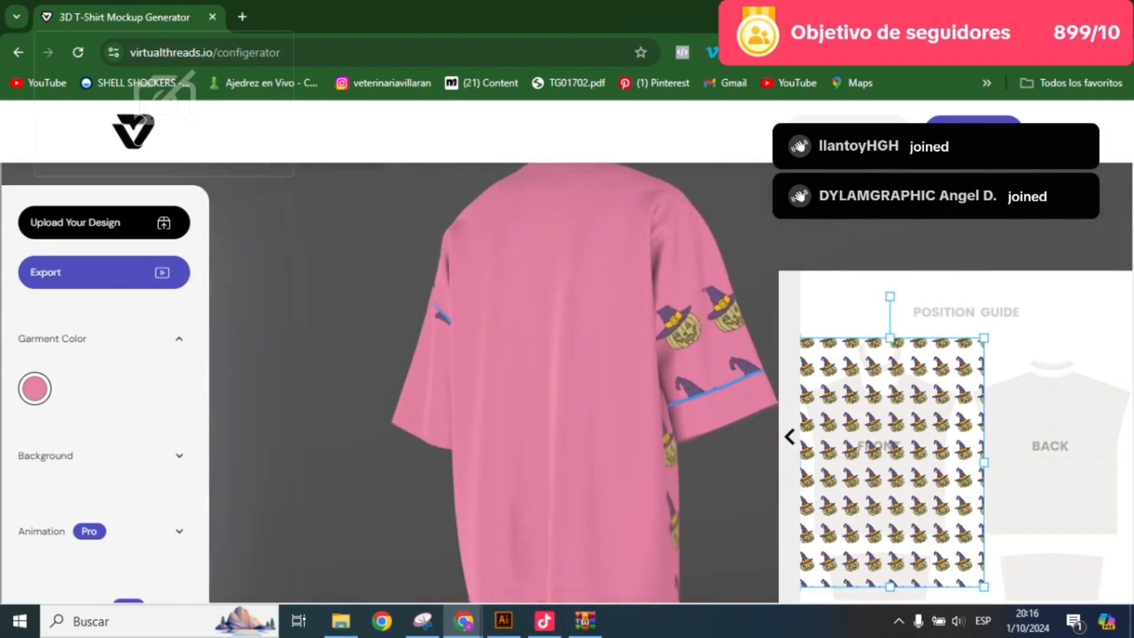
pyautogui.click(1051, 408)
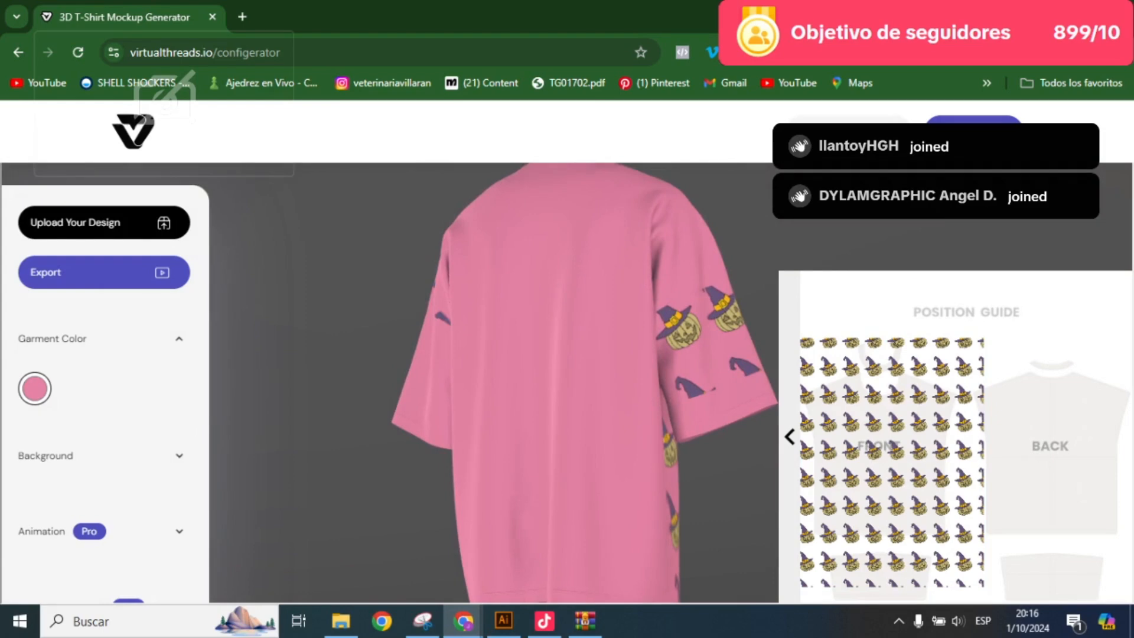
pyautogui.click(790, 436)
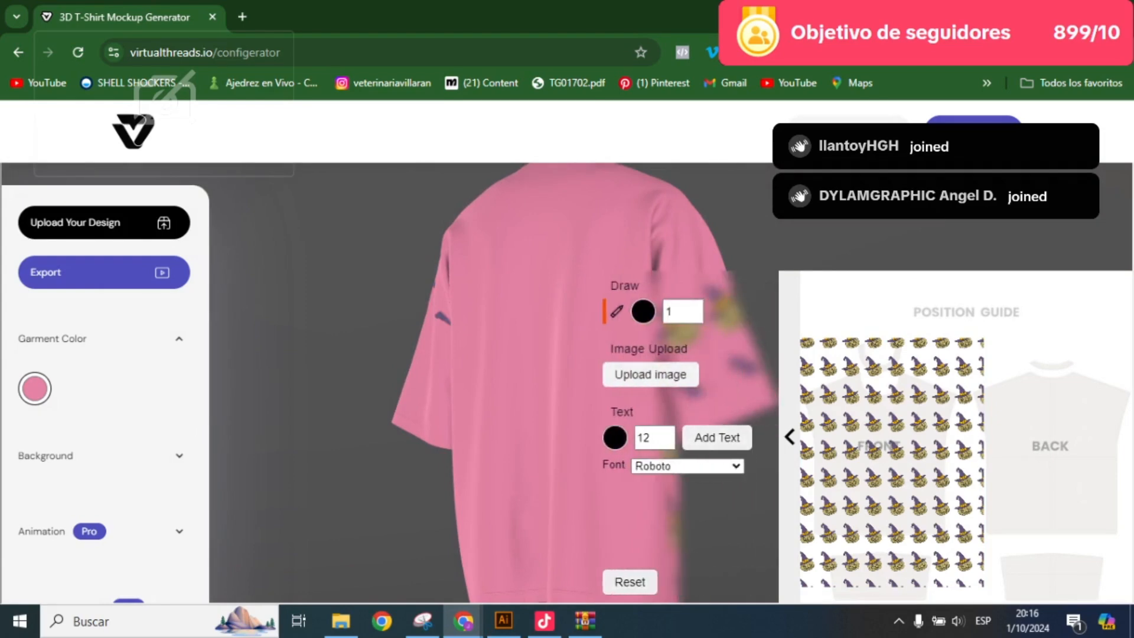
pyautogui.click(650, 374)
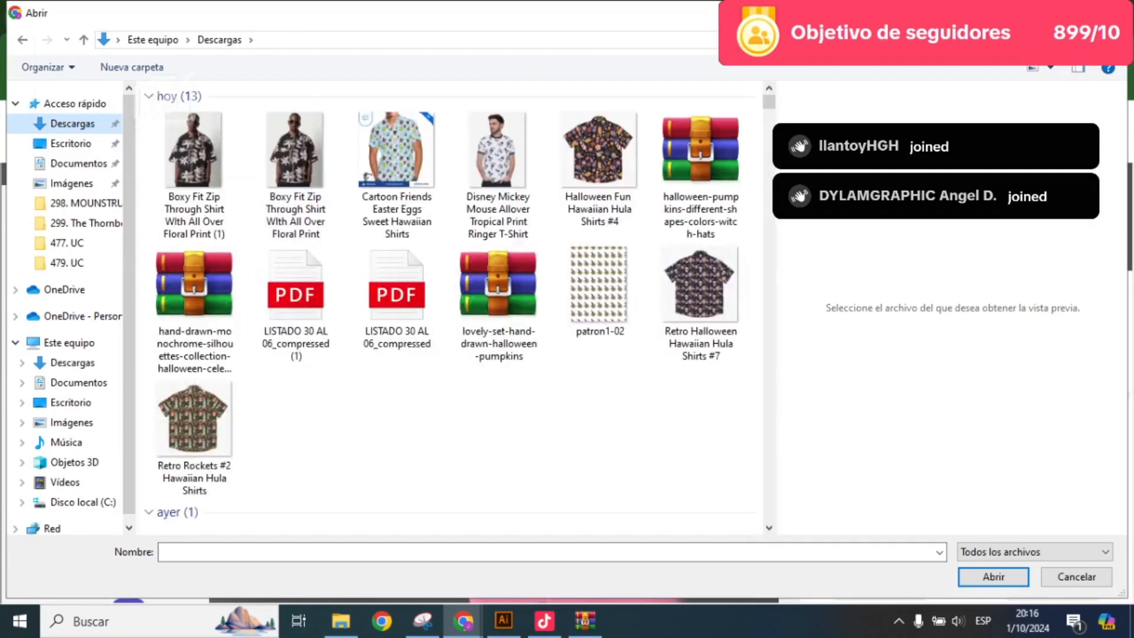
pyautogui.doubleClick(600, 242)
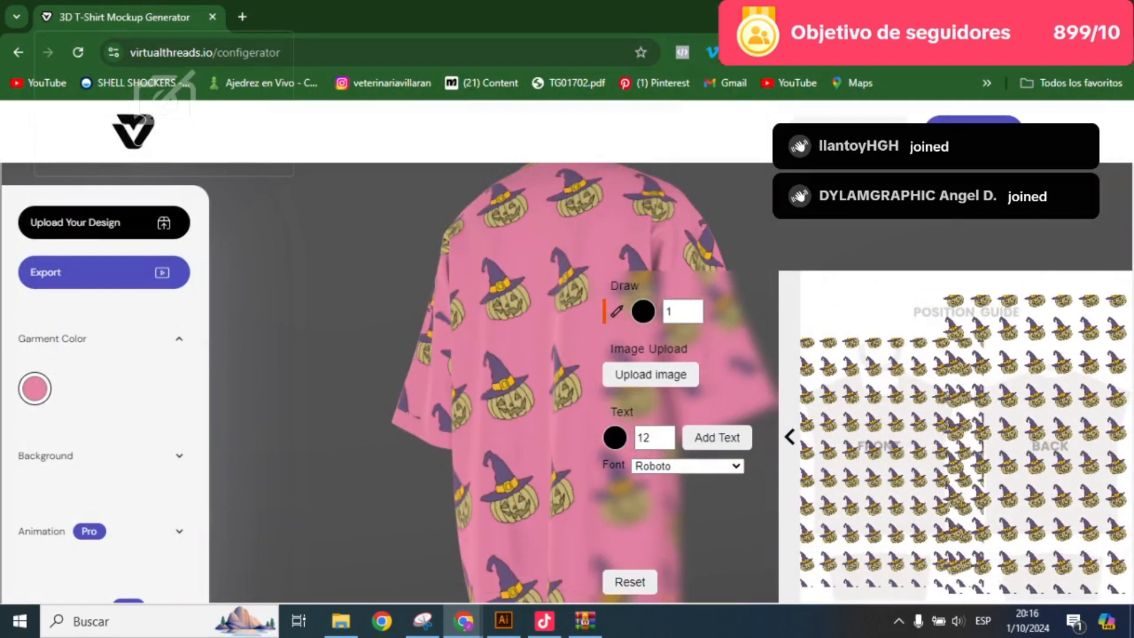
pyautogui.moveTo(942, 294); pyautogui.dragTo(993, 364)
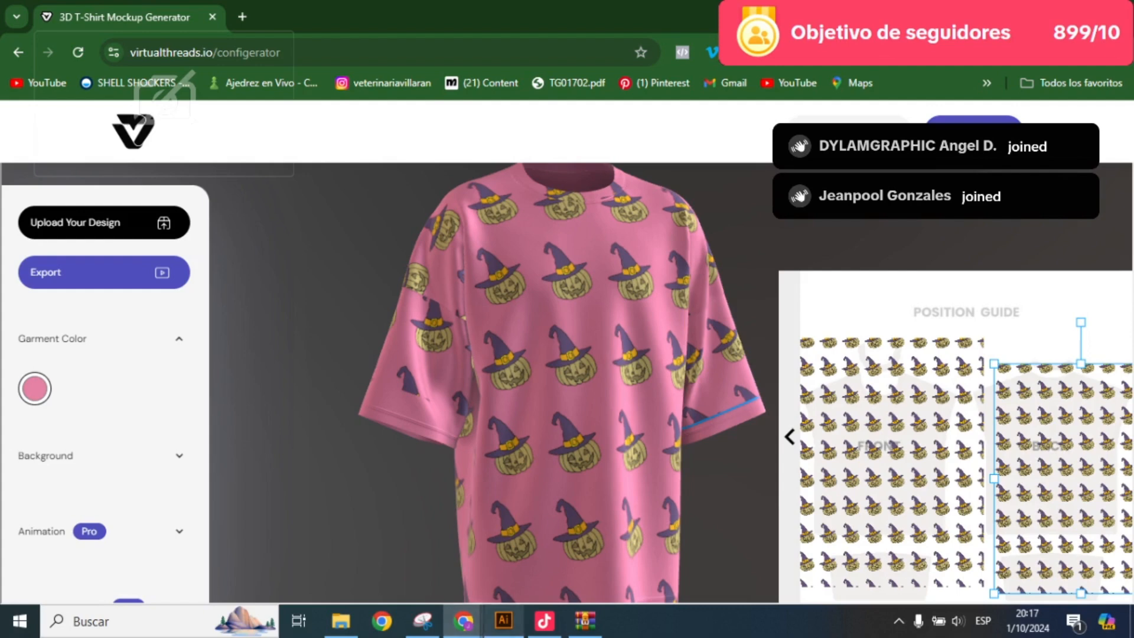
# - Switch back to Illustrator and delete the two large pumpkin-pattern rectangles covering the "2 FORMAS DE HACER PATRONES" artboard
pyautogui.click(504, 620)
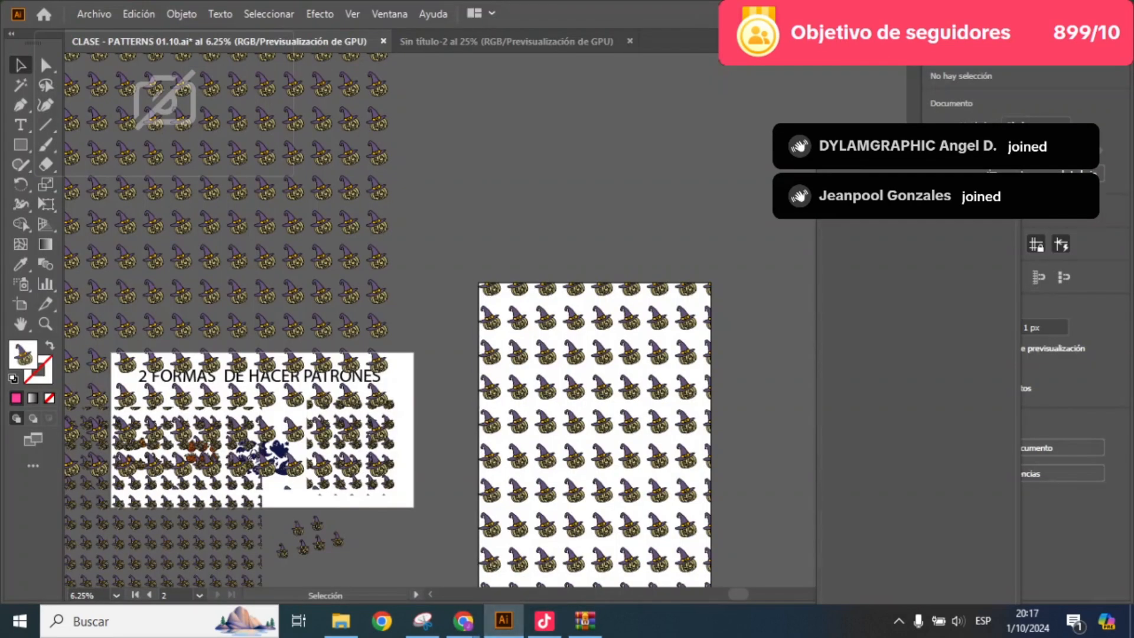
pyautogui.press('space')
pyautogui.moveTo(590, 432); pyautogui.dragTo(597, 425)
pyautogui.click(598, 426)
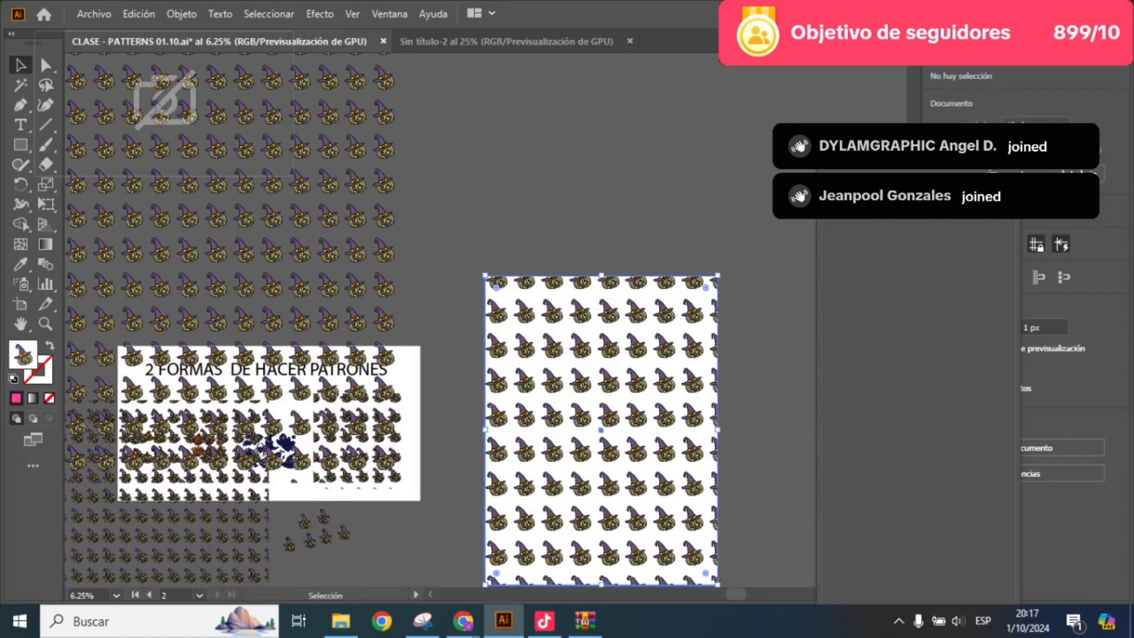
pyautogui.click(355, 254)
pyautogui.press('Delete')
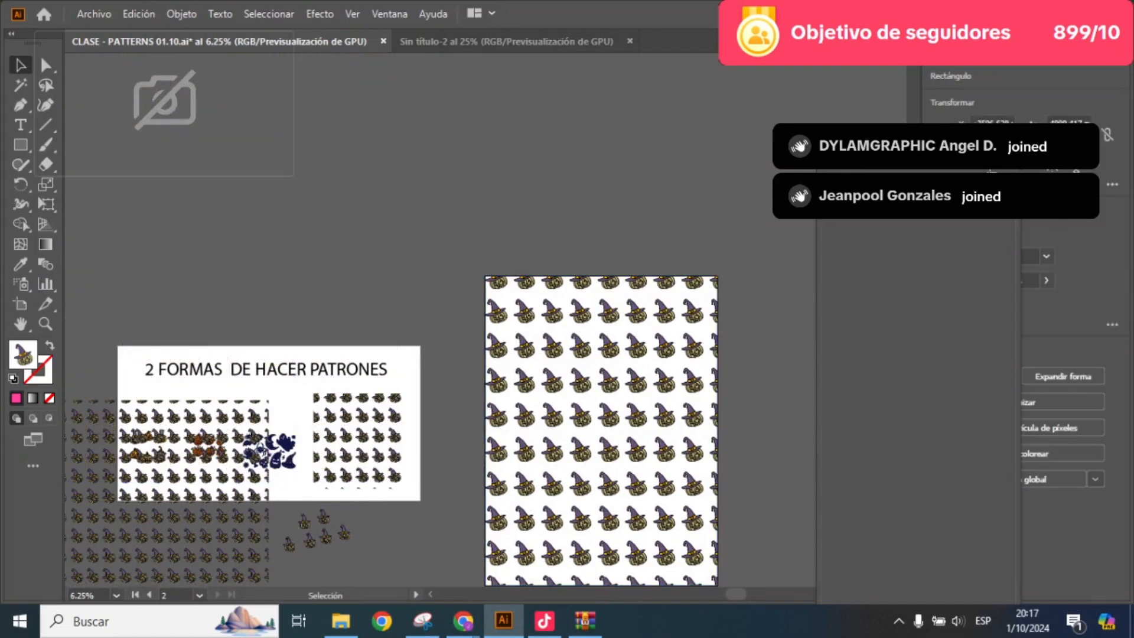
pyautogui.press('space')
pyautogui.moveTo(378, 330); pyautogui.dragTo(466, 237)
pyautogui.click(295, 377)
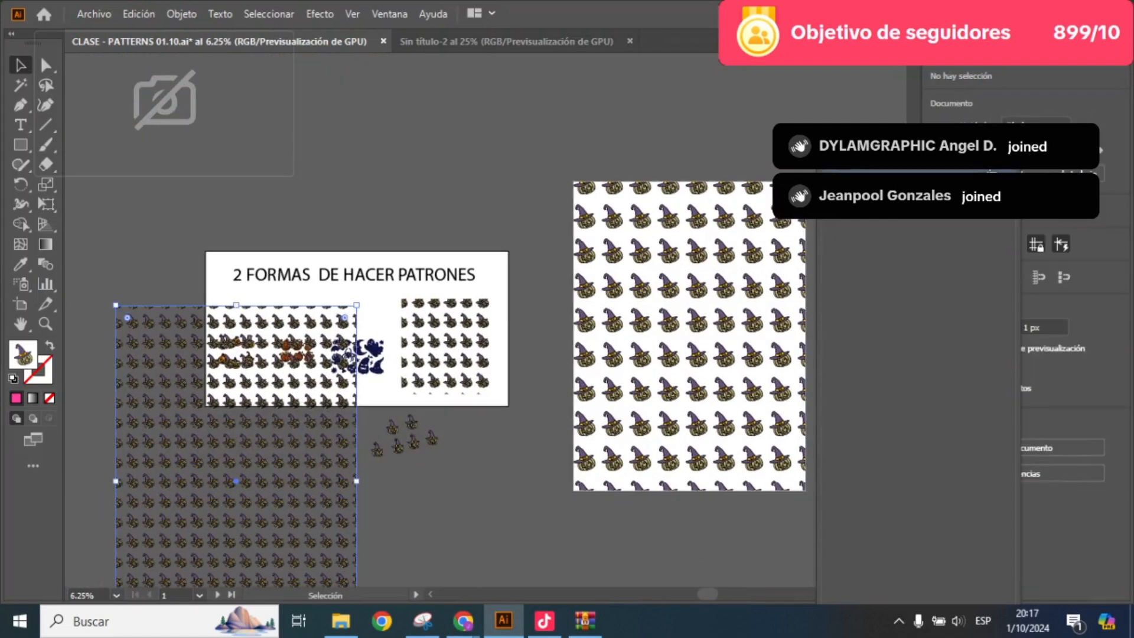
pyautogui.press('Delete')
# - Ungroup the set of six orange pumpkins on the title artboard and deselect them
pyautogui.moveTo(272, 384); pyautogui.dragTo(413, 358)
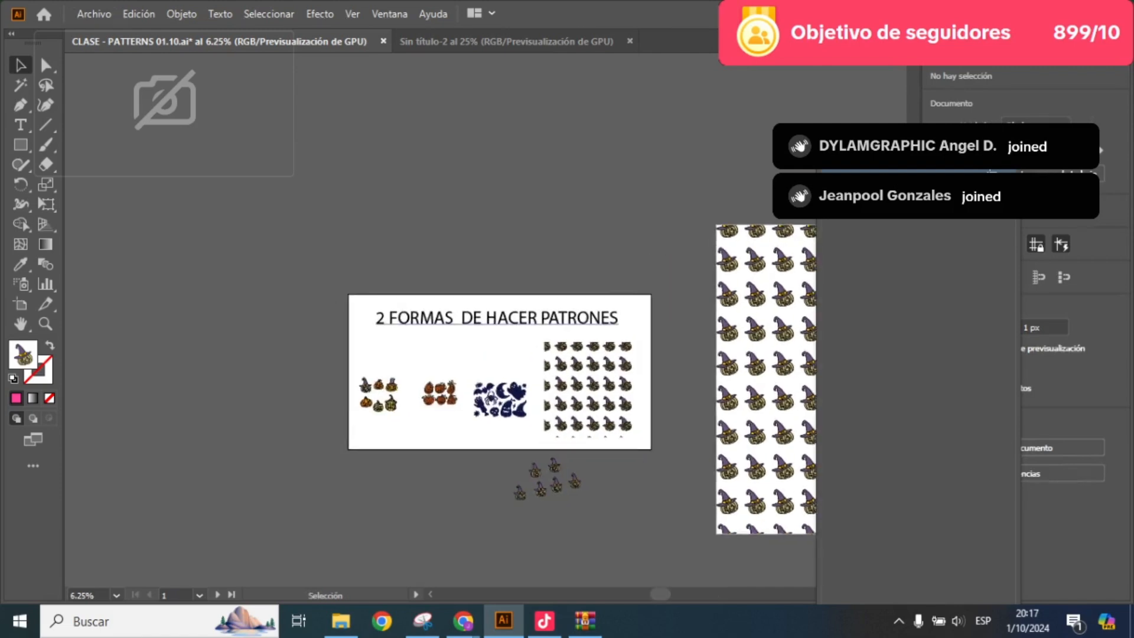
pyautogui.scroll(6, 413, 358)
pyautogui.scroll(-3, 440, 318)
pyautogui.scroll(5, 456, 442)
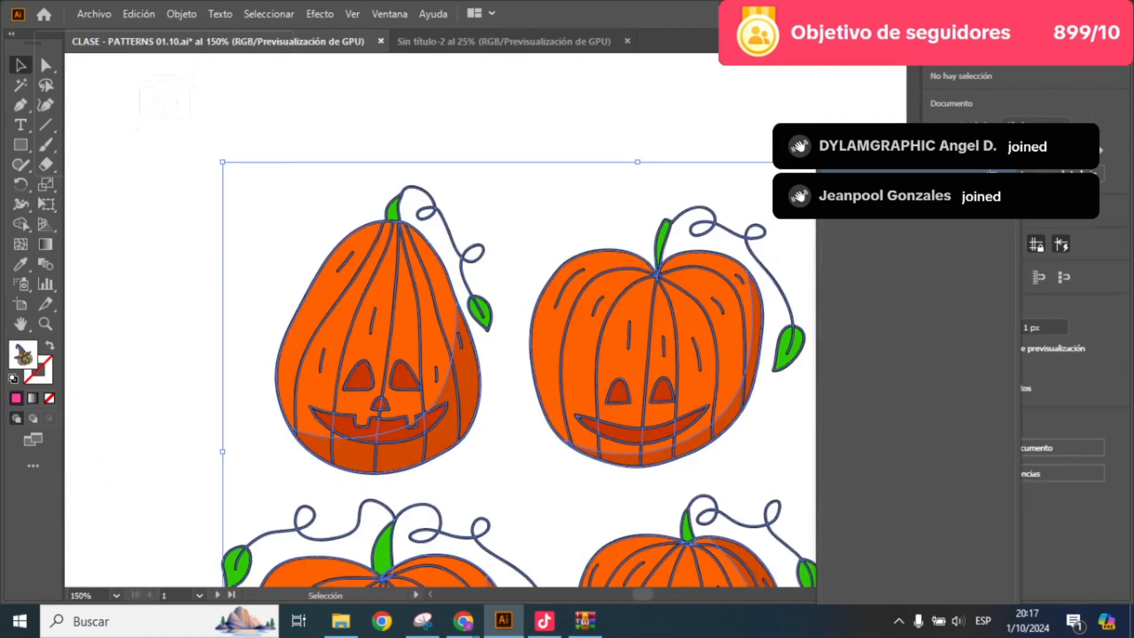
pyautogui.rightClick(431, 86)
pyautogui.click(472, 225)
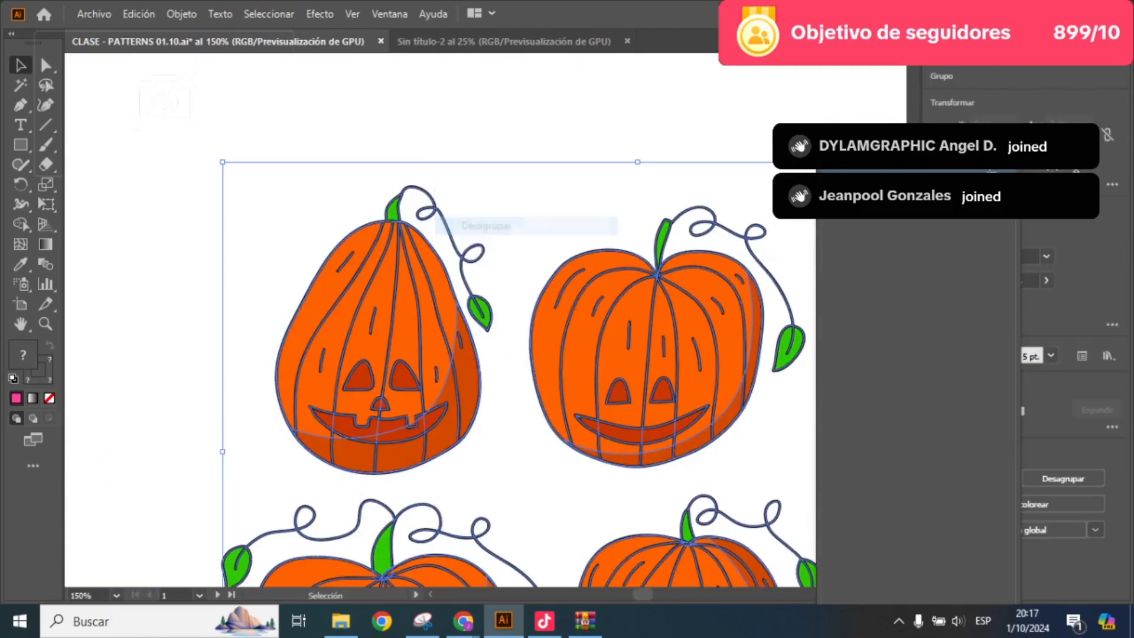
pyautogui.scroll(-2, 510, 195)
pyautogui.click(490, 221)
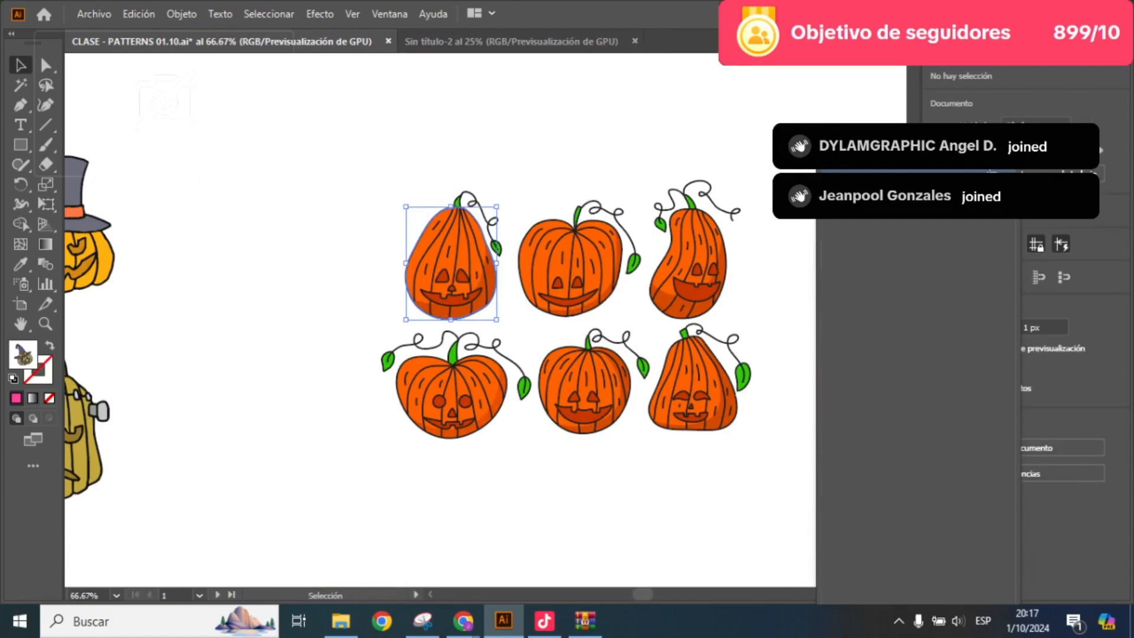
# - Group the parts of the pear-shaped orange pumpkin that starts the upper row and save the group as a pattern swatch
pyautogui.moveTo(397, 183); pyautogui.dragTo(504, 313)
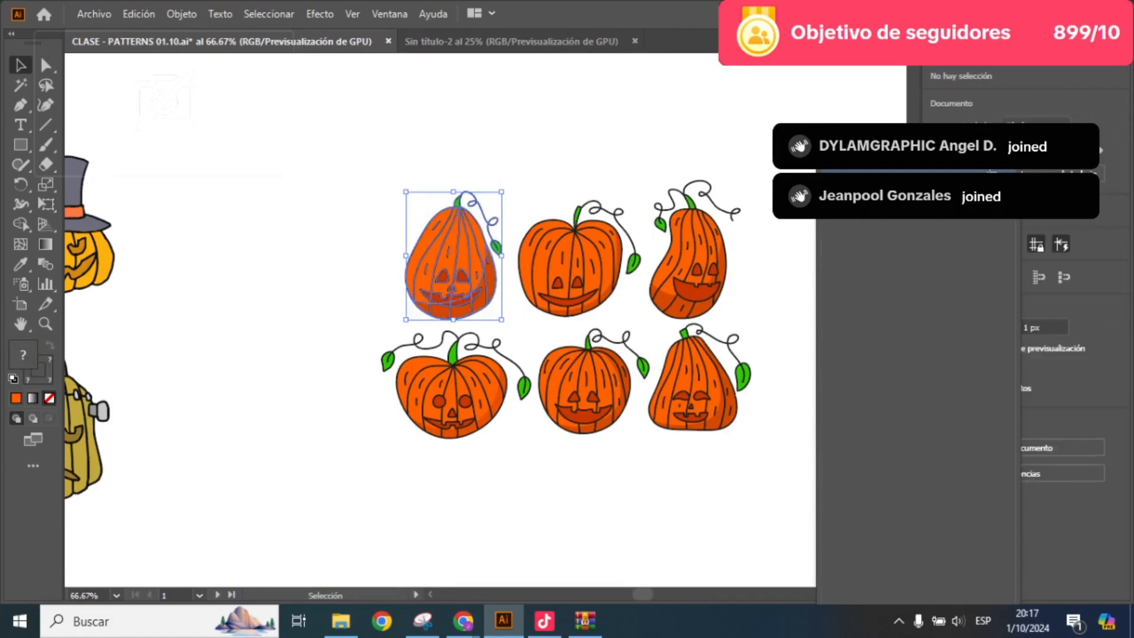
pyautogui.hotkey('ctrl', 'g')
pyautogui.click(389, 14)
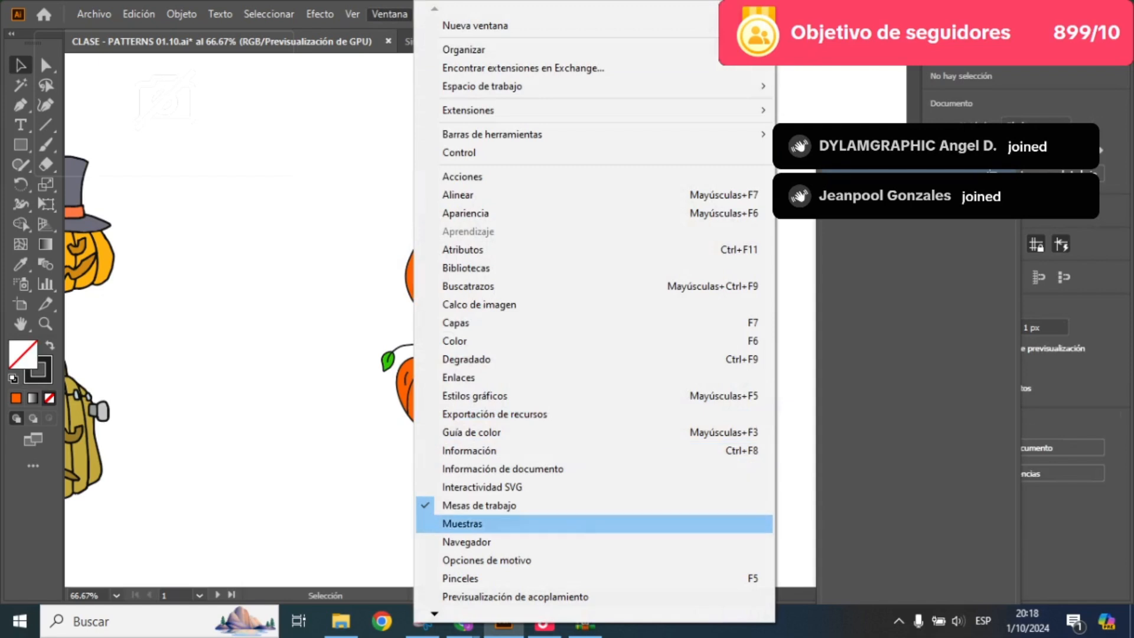
pyautogui.click(464, 523)
pyautogui.moveTo(738, 142); pyautogui.dragTo(175, 110)
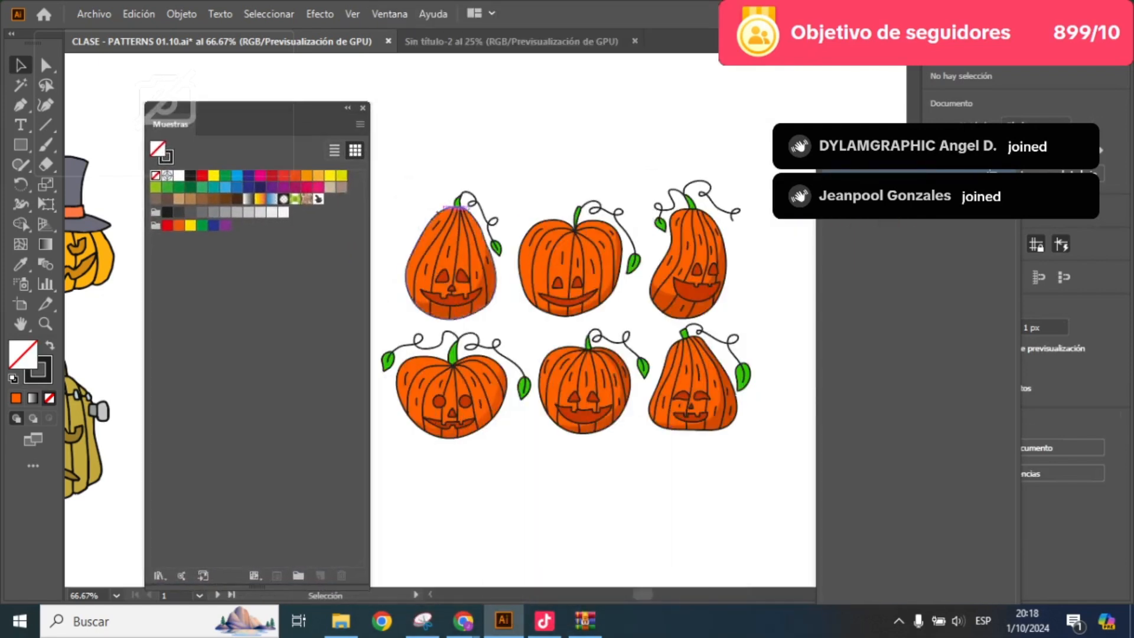
pyautogui.click(472, 258)
pyautogui.moveTo(451, 253); pyautogui.dragTo(408, 233)
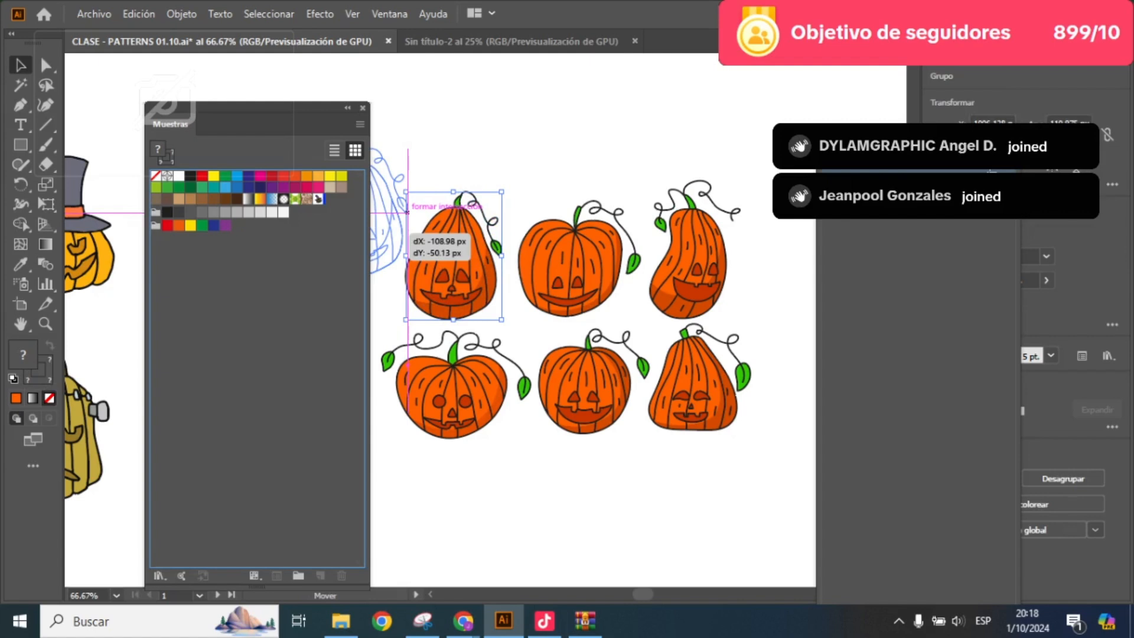
pyautogui.moveTo(409, 233); pyautogui.dragTo(325, 237)
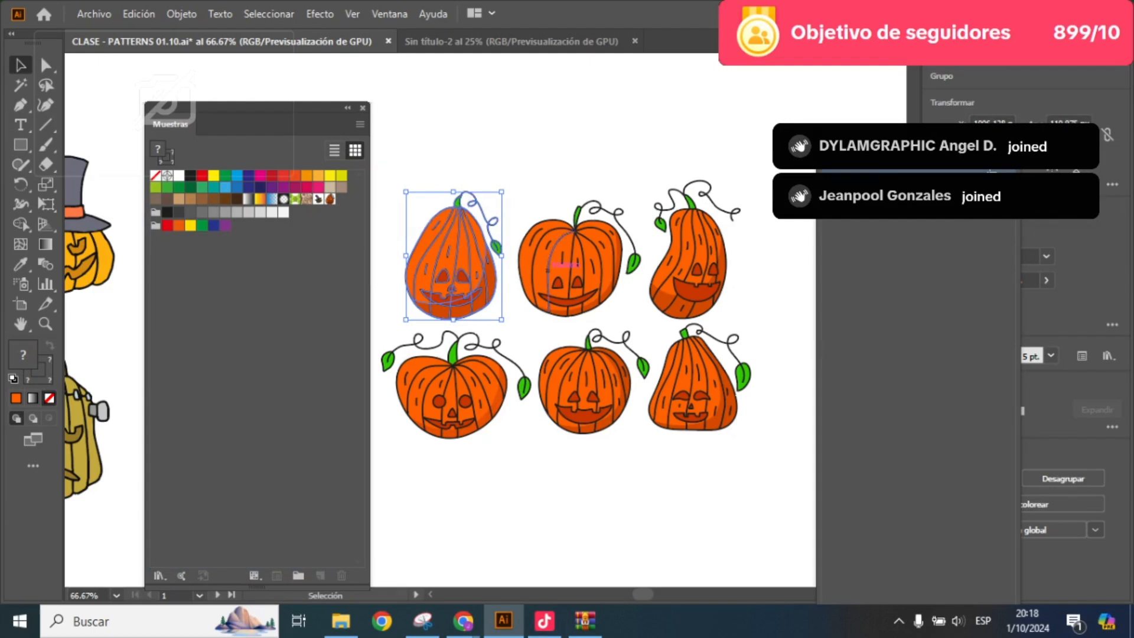
# - Draw a rectangle about 788 px wide above the six orange pumpkins and fill it with the new pumpkin pattern swatch
pyautogui.hotkey('ctrl', '-')
pyautogui.hotkey('ctrl', '-')
pyautogui.hotkey('ctrl', '-')
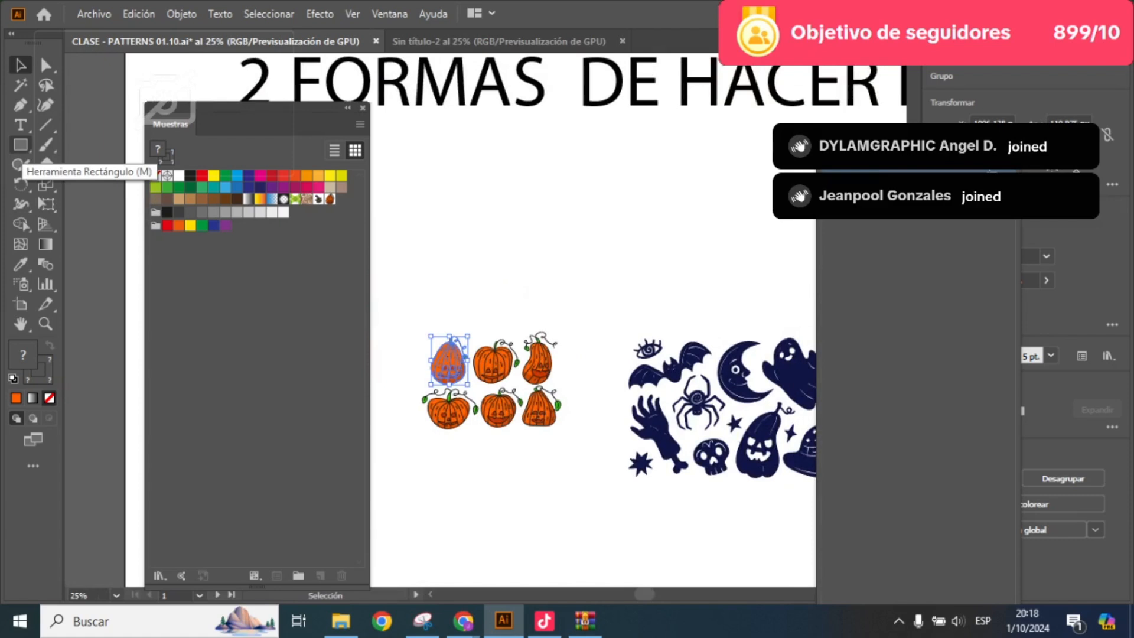
pyautogui.click(21, 145)
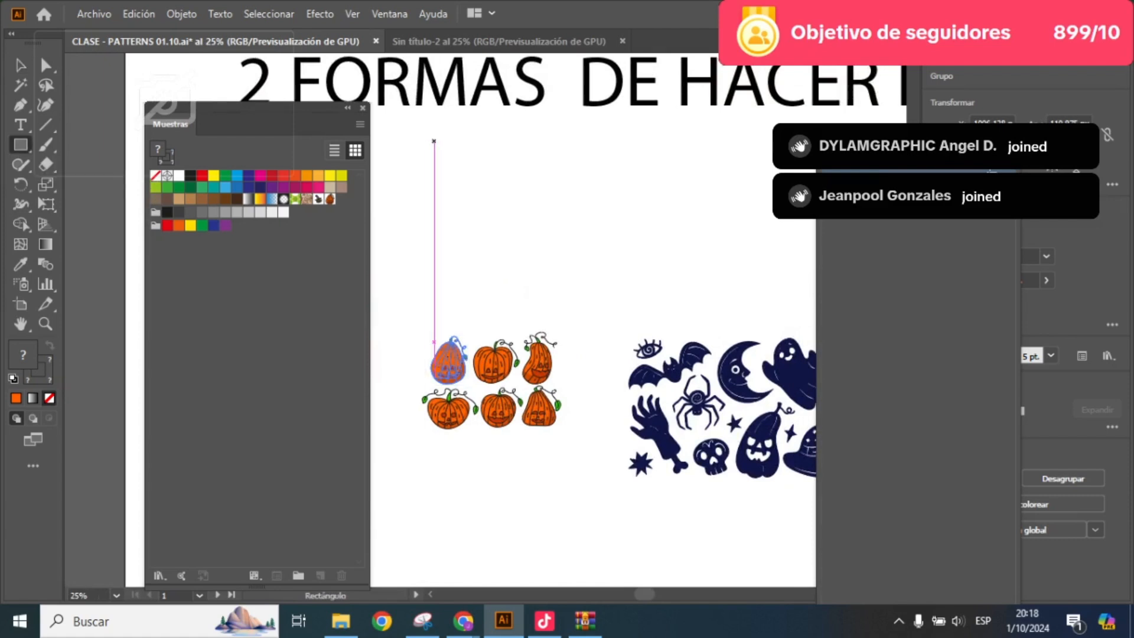
pyautogui.moveTo(434, 142); pyautogui.dragTo(688, 314)
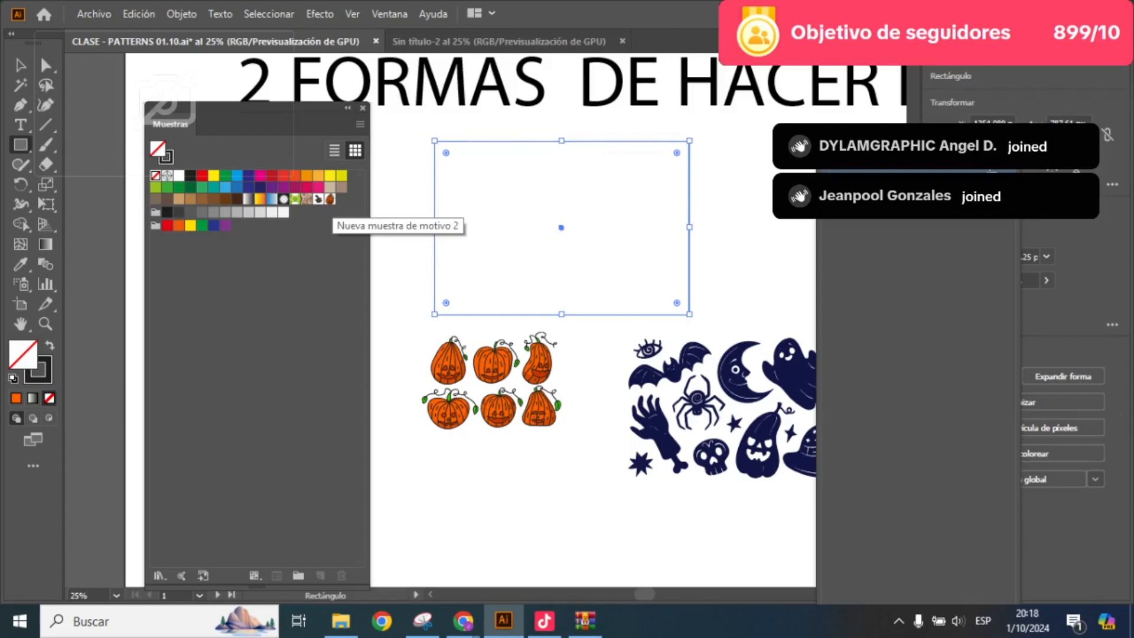
pyautogui.click(330, 198)
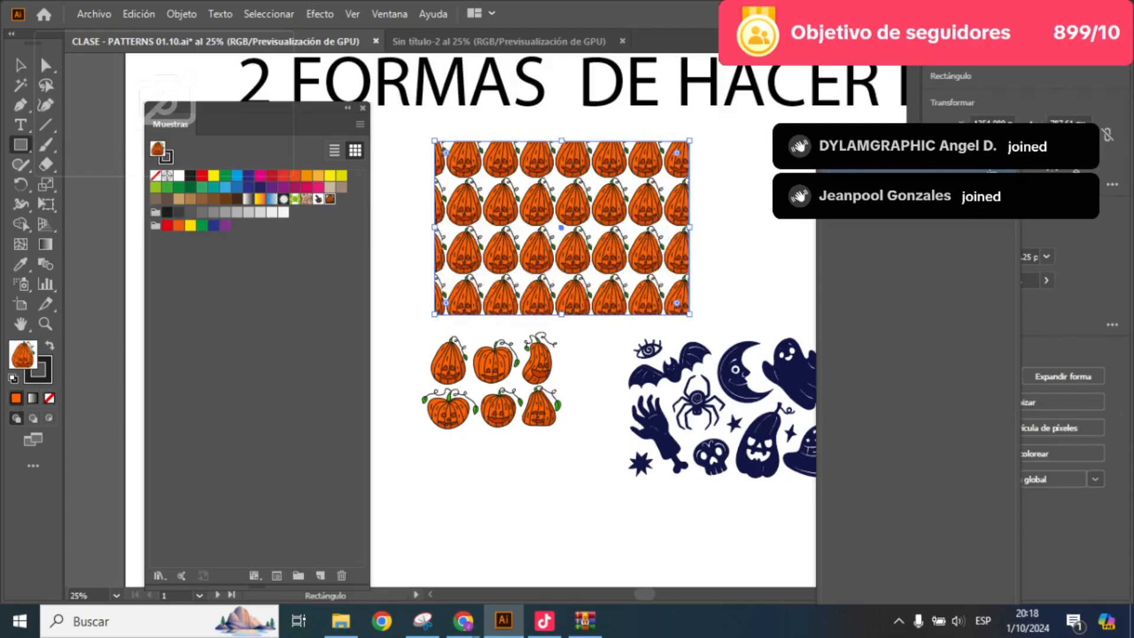
# - Draw a large pumpkin-pattern rectangle about 2363 px wide that overlaps the upper edge of the title artboard and extends beyond it
pyautogui.scroll(2, 487, 234)
pyautogui.scroll(-8, 508, 245)
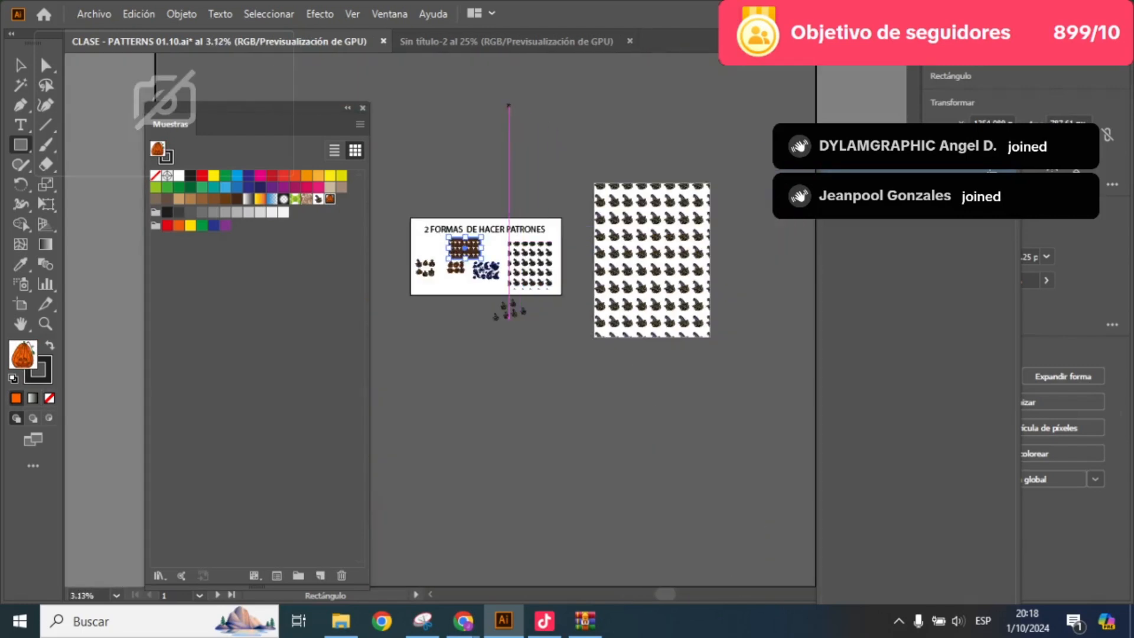
pyautogui.moveTo(509, 105); pyautogui.dragTo(602, 253)
pyautogui.scroll(7, 602, 253)
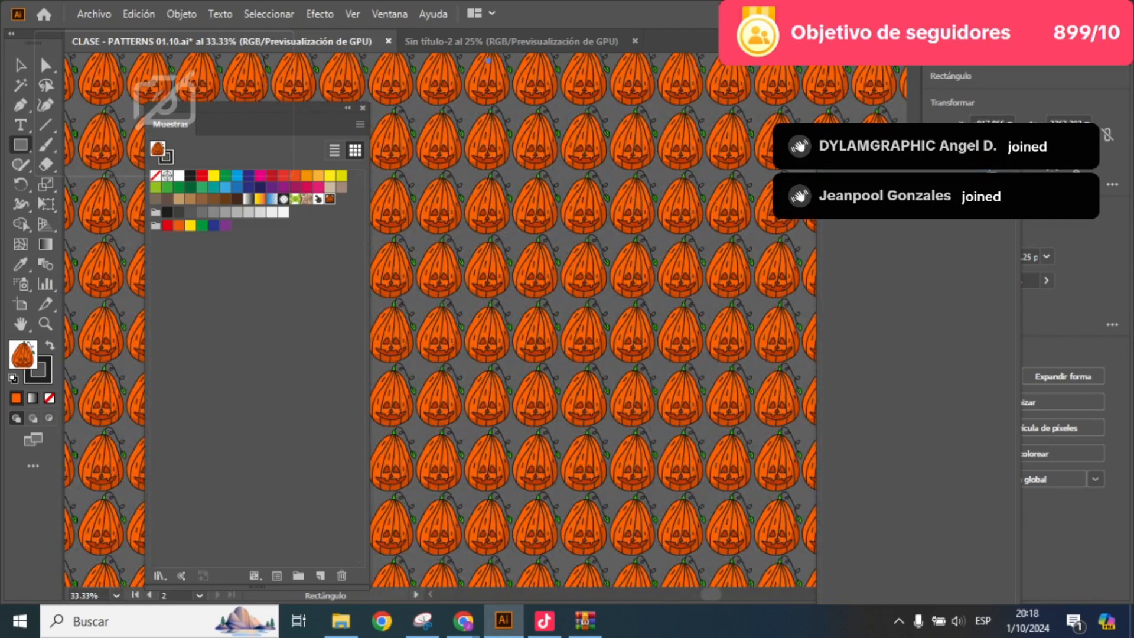
pyautogui.scroll(-2, 578, 194)
pyautogui.moveTo(569, 254); pyautogui.dragTo(702, 140)
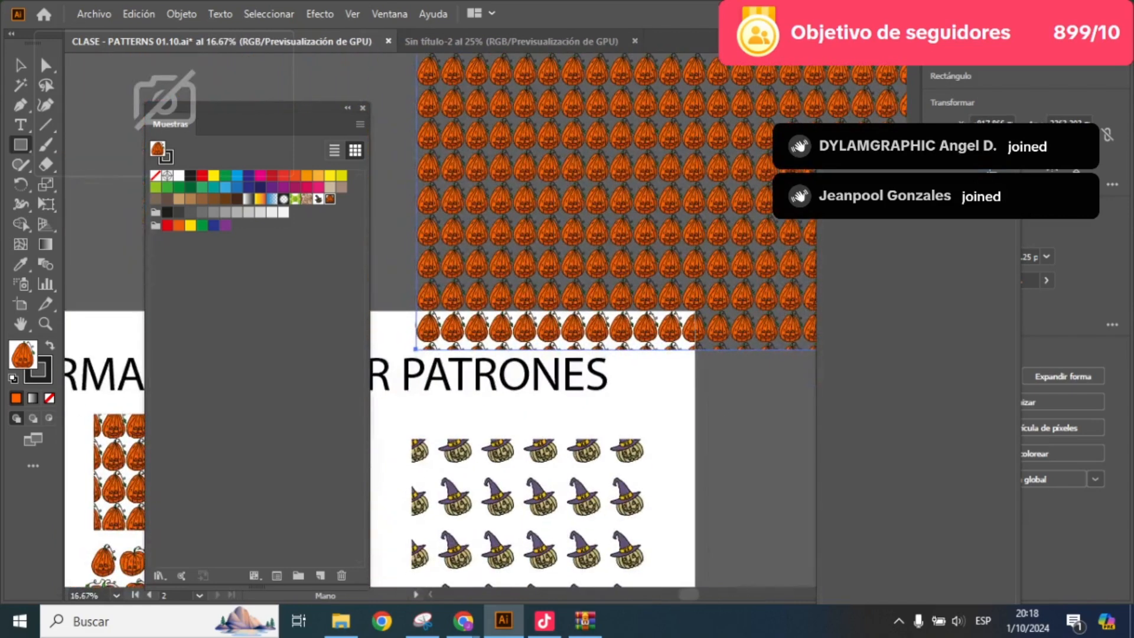
# - Remove the stroke from the large pumpkin-pattern rectangle and shift the swatches aside to uncover more of the artboard
pyautogui.click(21, 65)
pyautogui.moveTo(520, 378); pyautogui.dragTo(618, 239)
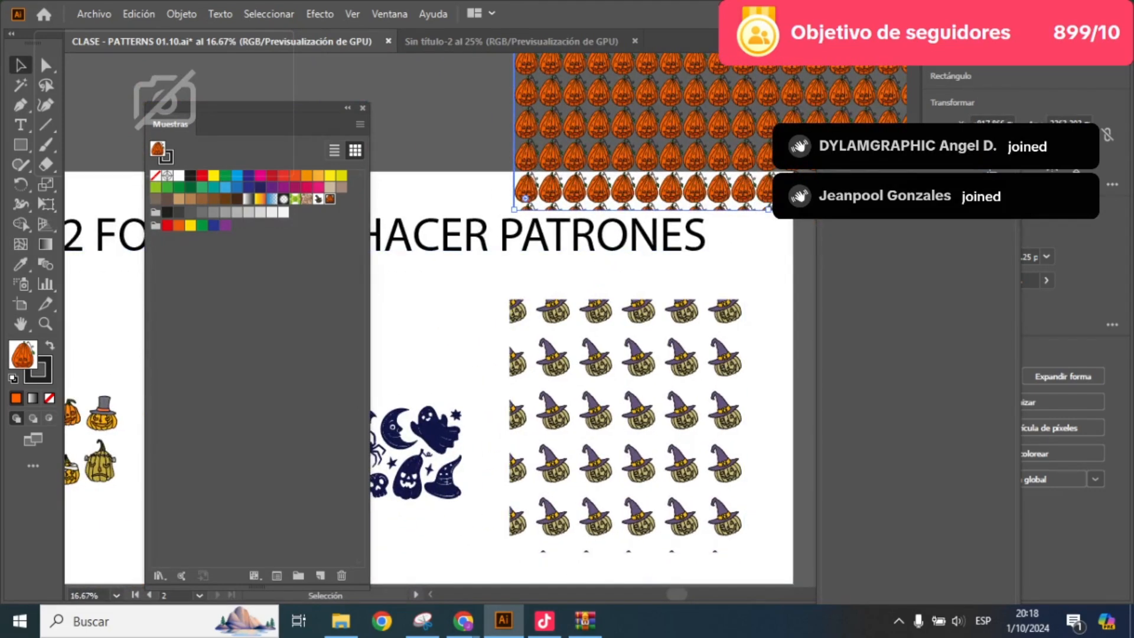
pyautogui.click(45, 378)
pyautogui.click(50, 397)
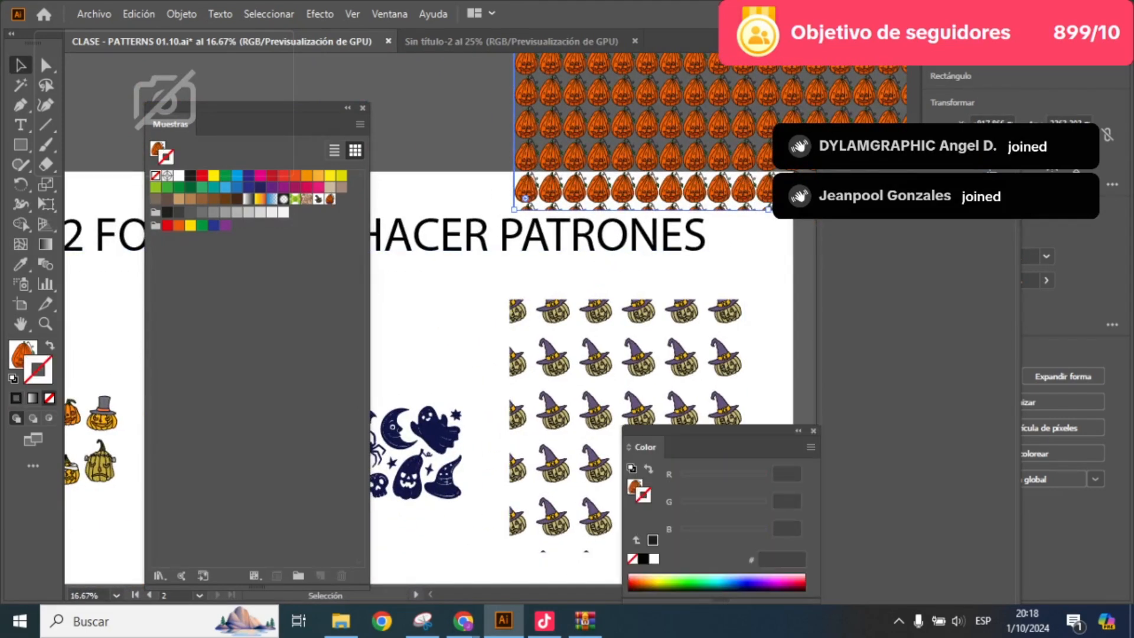
pyautogui.moveTo(248, 108); pyautogui.dragTo(226, 104)
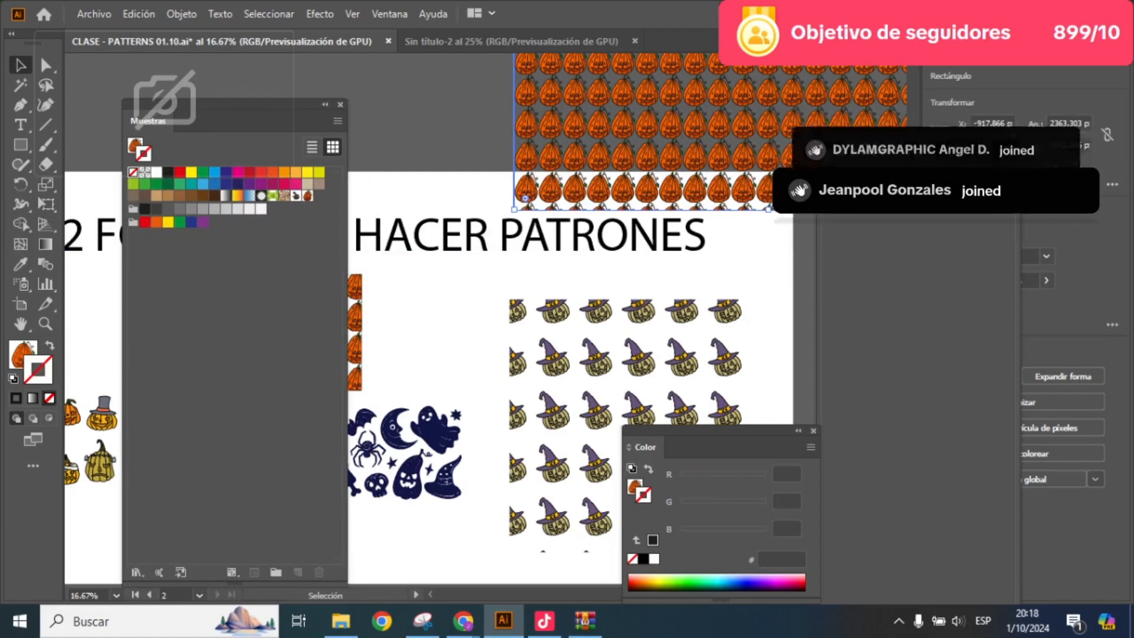
# - Move the navy Halloween silhouettes down so they slightly overlap the lower edge of the title artboard
pyautogui.scroll(-3, 591, 580)
pyautogui.hotkey('ctrl', '+')
pyautogui.scroll(-3, 590, 580)
pyautogui.hscroll(-3, 591, 580)
pyautogui.moveTo(535, 206); pyautogui.dragTo(456, 389)
pyautogui.hotkey('ctrl', '+')
pyautogui.moveTo(248, 105); pyautogui.dragTo(223, 97)
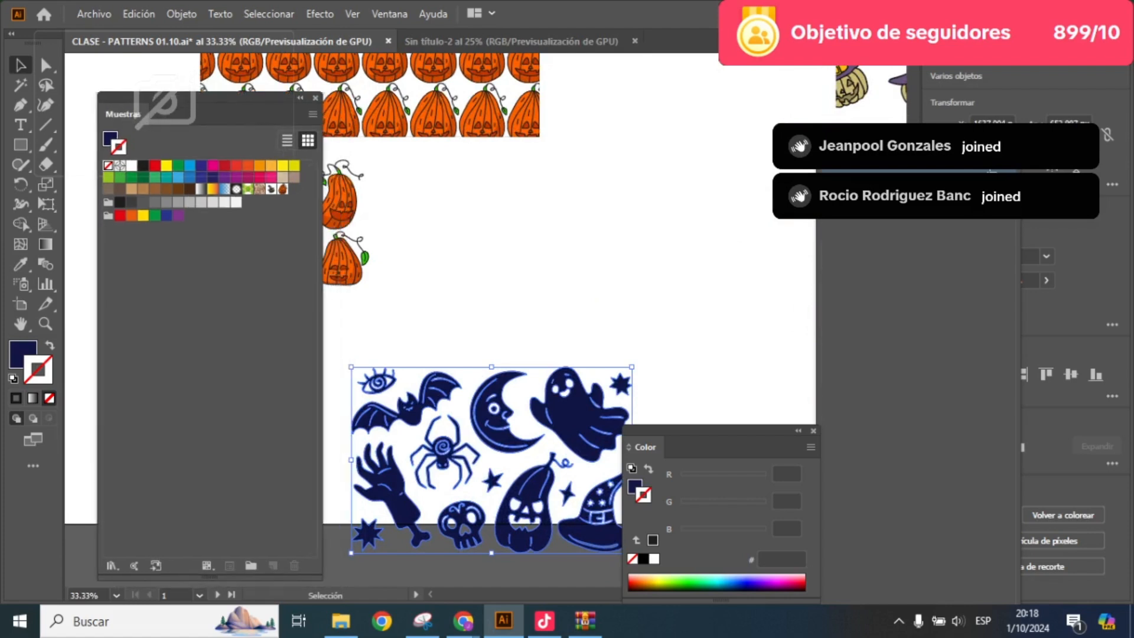
# - Draw a navy square about 98 px wide in the empty space above the Halloween silhouettes
pyautogui.click(20, 145)
pyautogui.moveTo(486, 204); pyautogui.dragTo(531, 248)
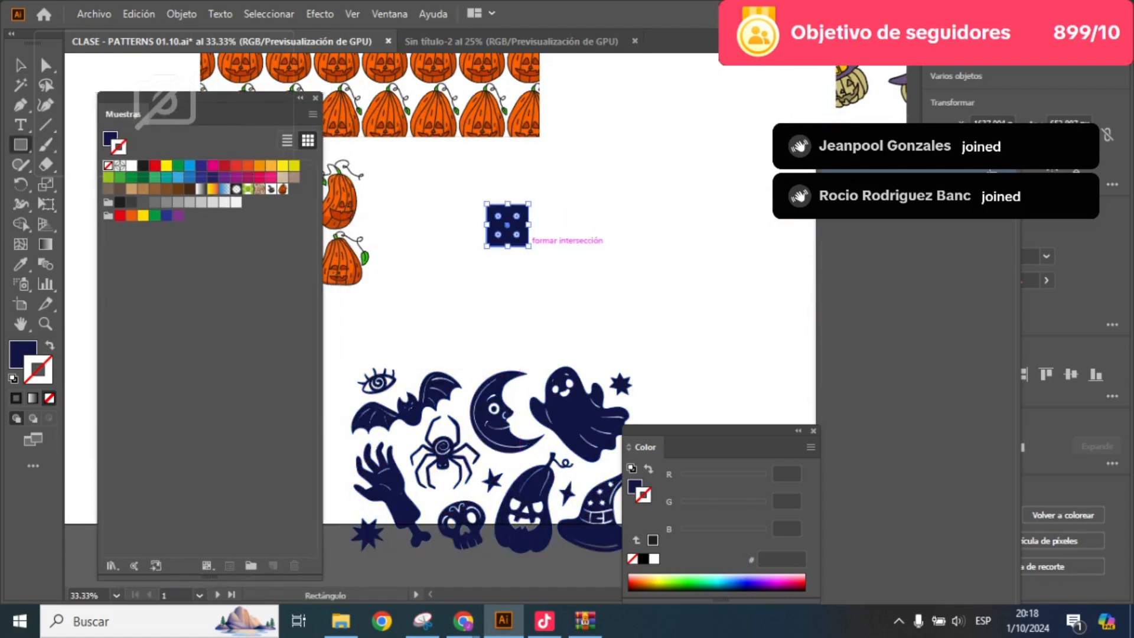
pyautogui.press('v')
pyautogui.hotkey('ctrl', '+')
pyautogui.hotkey('ctrl', '+')
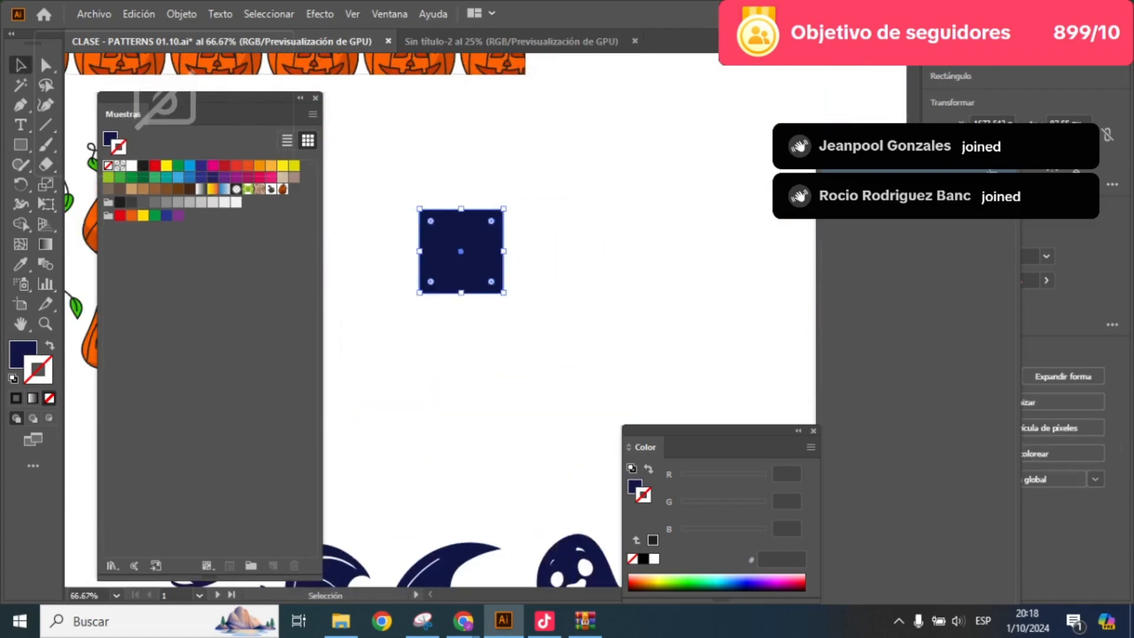
# - Duplicate the navy square beside the original and give the copy a yellow fill with no stroke
pyautogui.moveTo(462, 243); pyautogui.dragTo(582, 243)
pyautogui.click(166, 165)
pyautogui.moveTo(531, 331); pyautogui.dragTo(374, 329)
pyautogui.hotkey('shift', 'x')
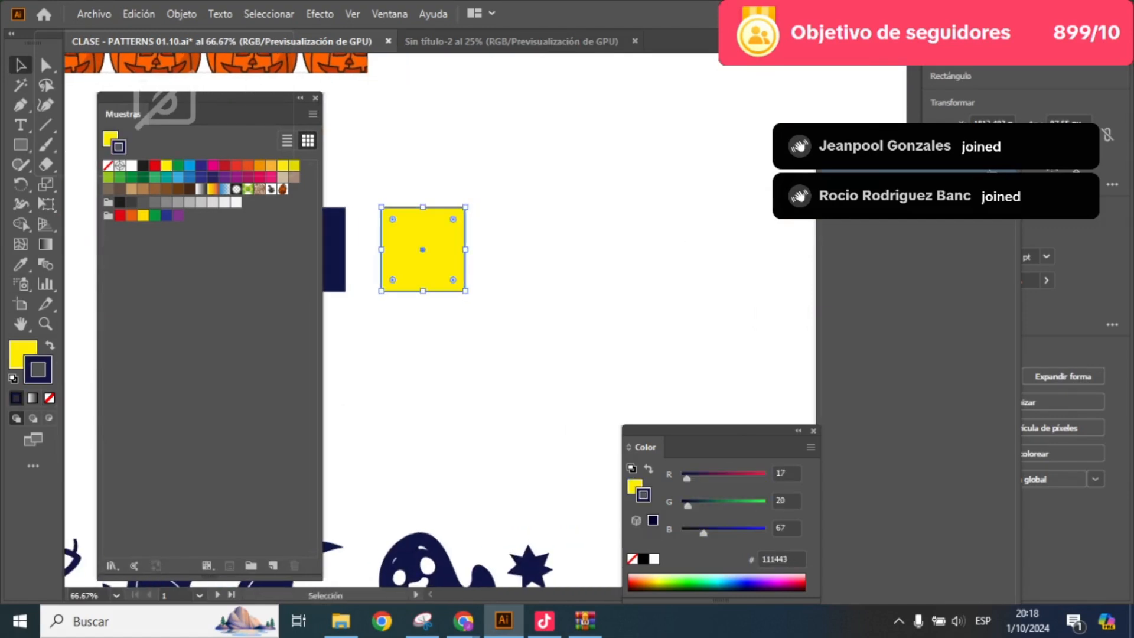
pyautogui.press('/')
# - Duplicate the yellow square beside it, give the copy a dark red BE1622 fill with no stroke, and deselect it
pyautogui.moveTo(441, 278); pyautogui.dragTo(591, 278)
pyautogui.click(224, 165)
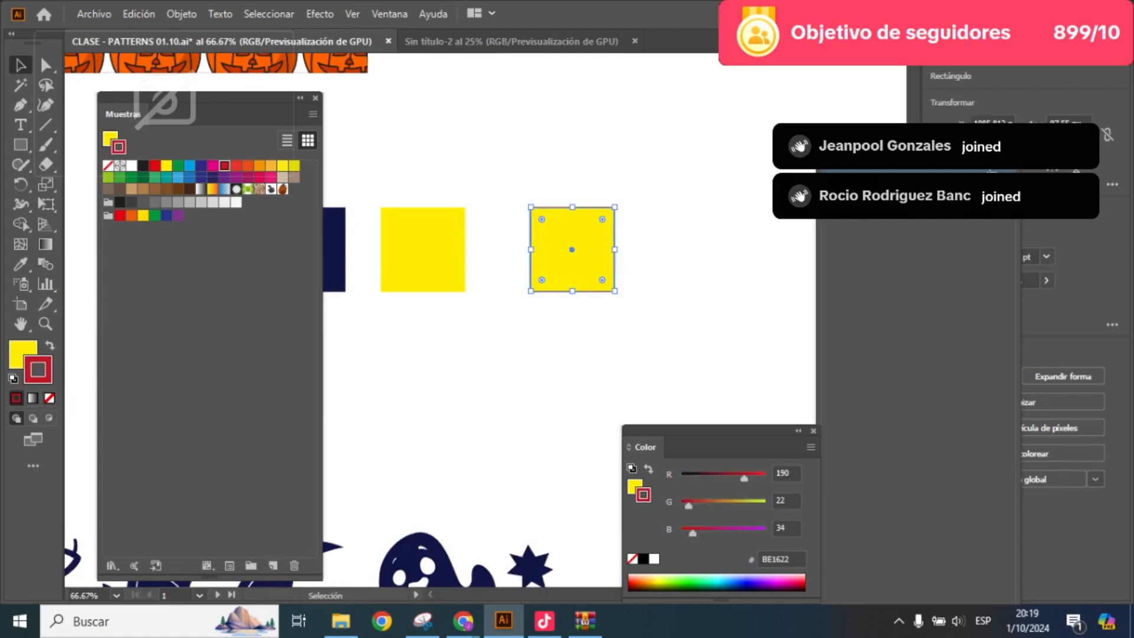
pyautogui.hotkey('shift', 'x')
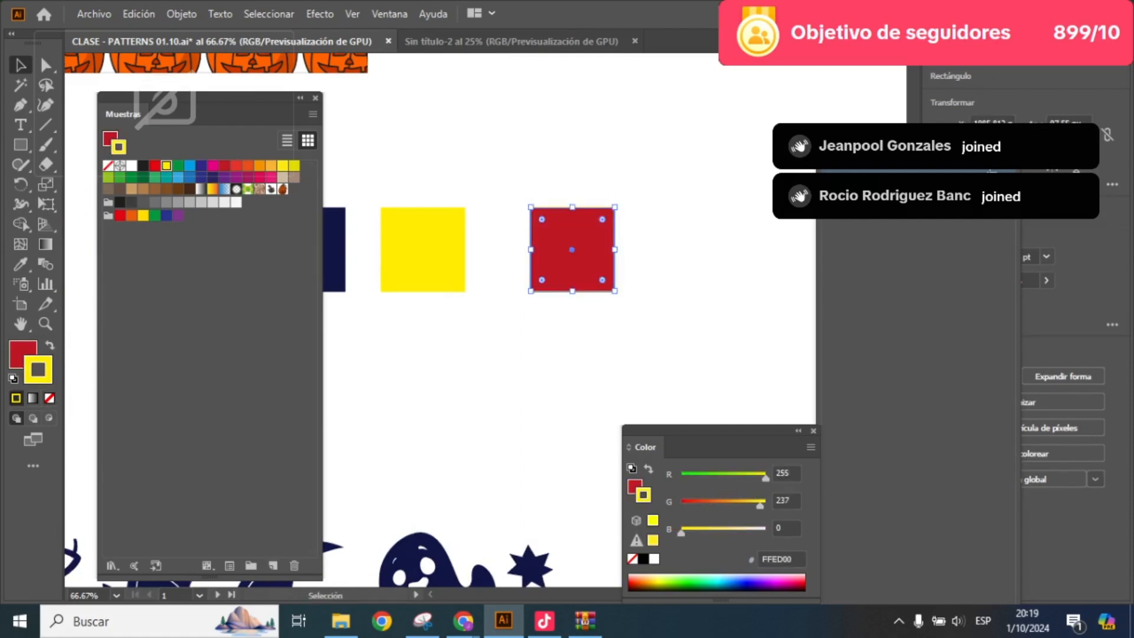
pyautogui.press('/')
pyautogui.click(425, 342)
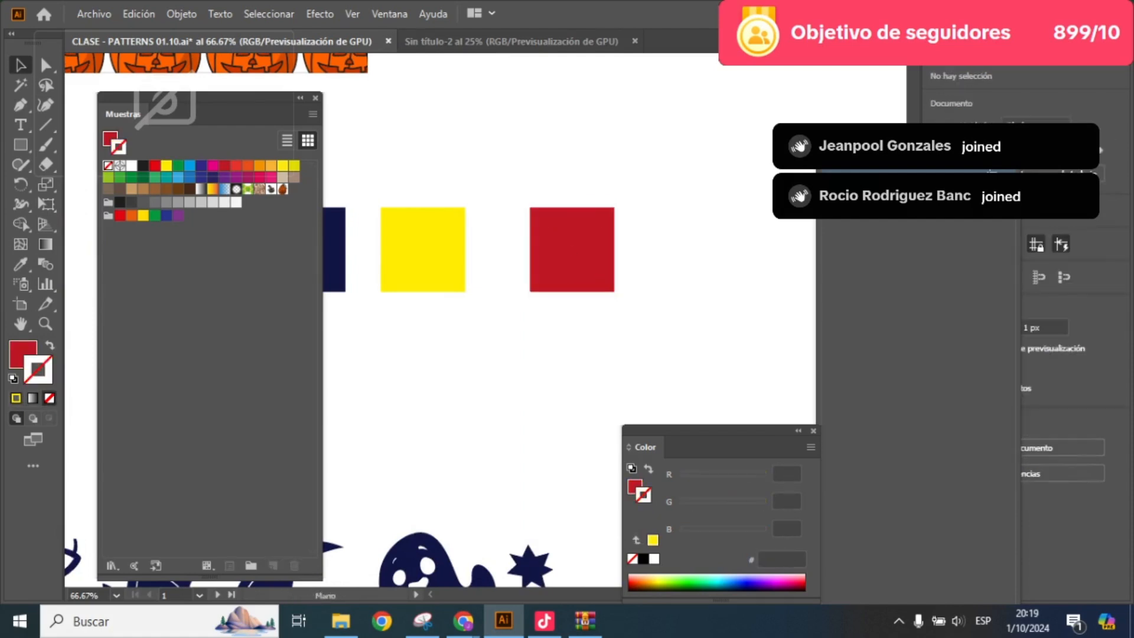
# - Duplicate the navy square directly below itself and fill the copy with the pumpkin pattern swatch
pyautogui.moveTo(378, 331); pyautogui.dragTo(502, 312)
pyautogui.moveTo(427, 230); pyautogui.dragTo(427, 339)
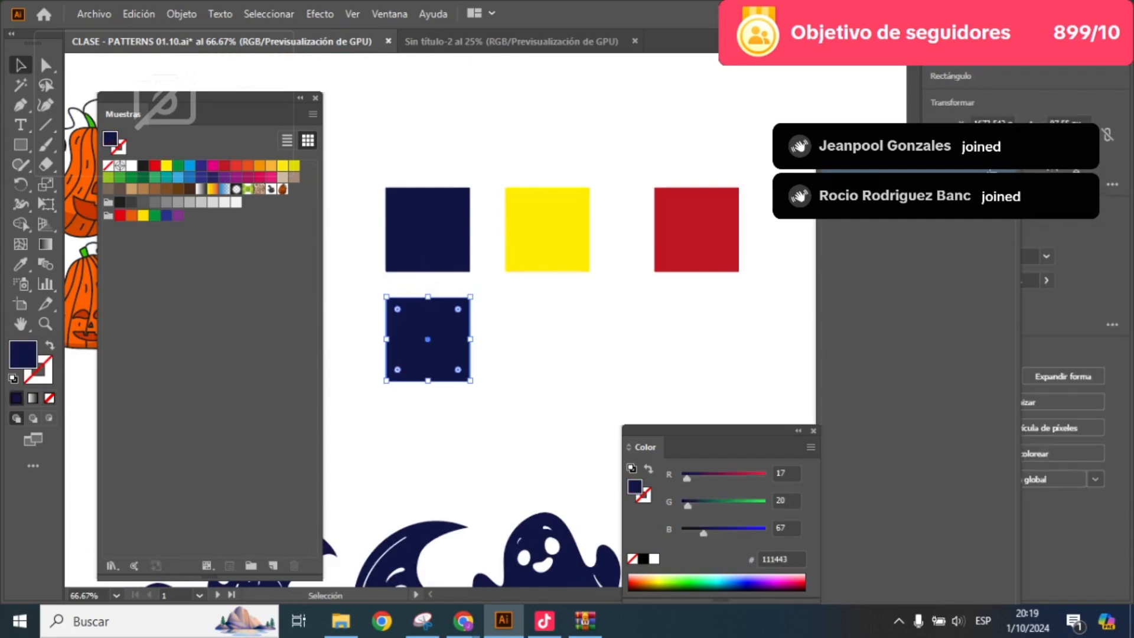
pyautogui.click(283, 189)
pyautogui.click(531, 349)
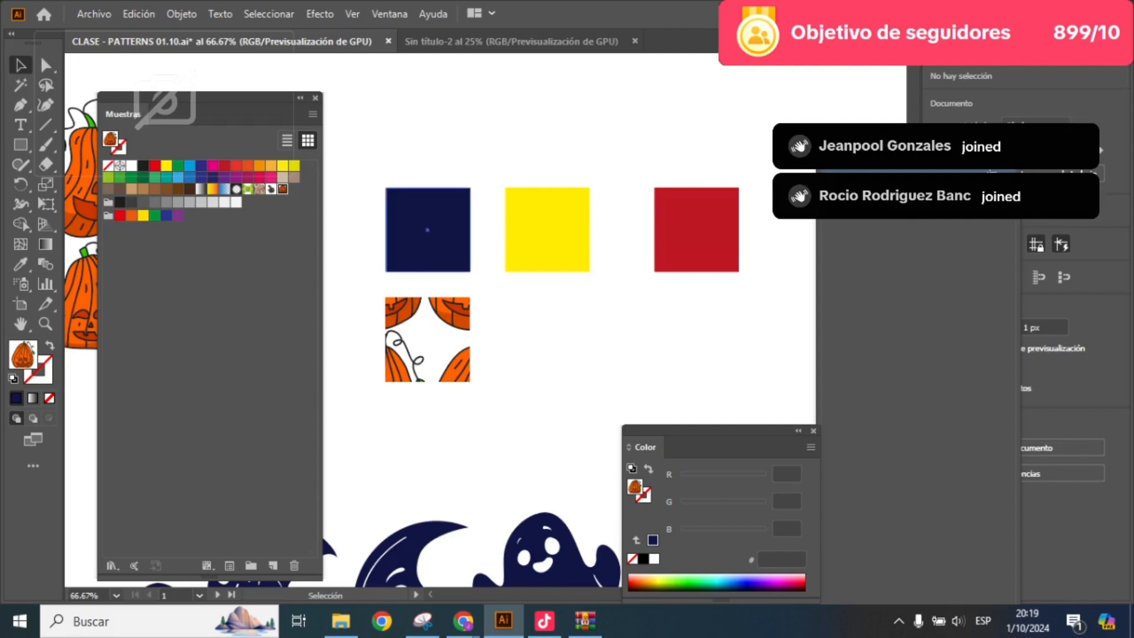
# - Draw a smaller square about 82 px wide beside the pumpkin-pattern square, below the yellow one
pyautogui.click(21, 144)
pyautogui.scroll(-1, 439, 266)
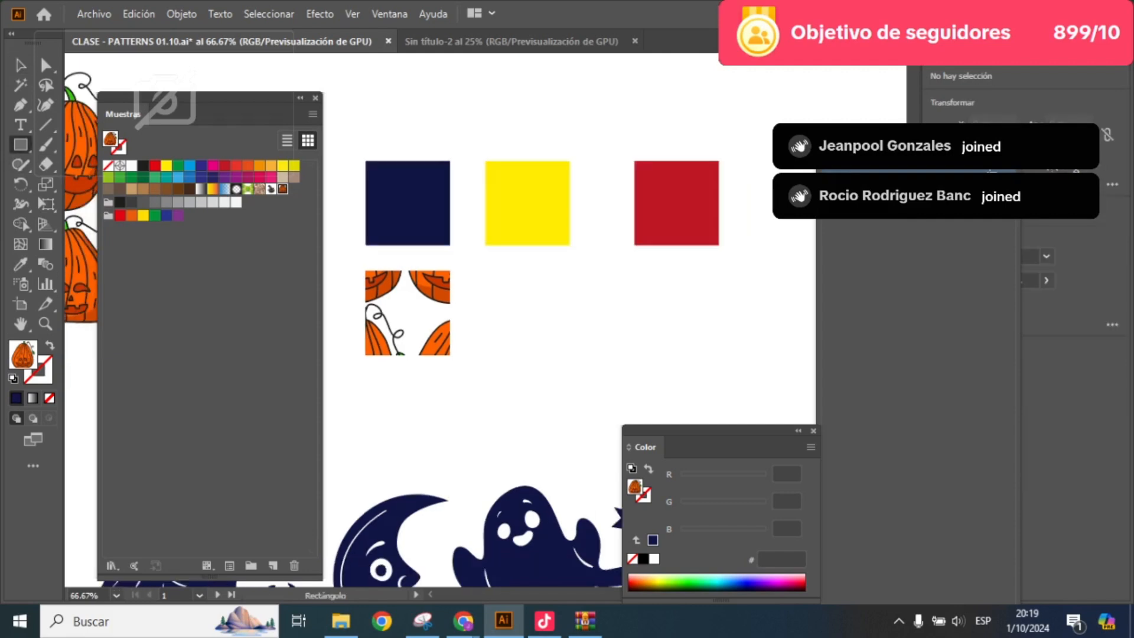
pyautogui.moveTo(512, 295); pyautogui.dragTo(583, 366)
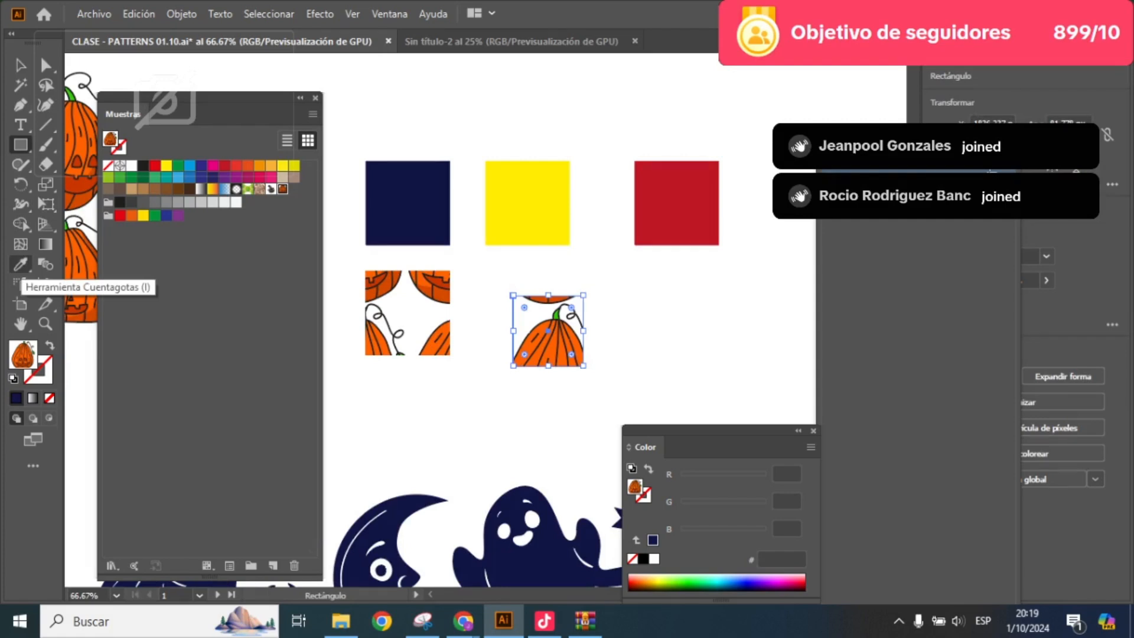
# - Sample the navy, yellow and red squares and finally the pumpkin-pattern square onto the smaller square with the Eyedropper
pyautogui.click(21, 265)
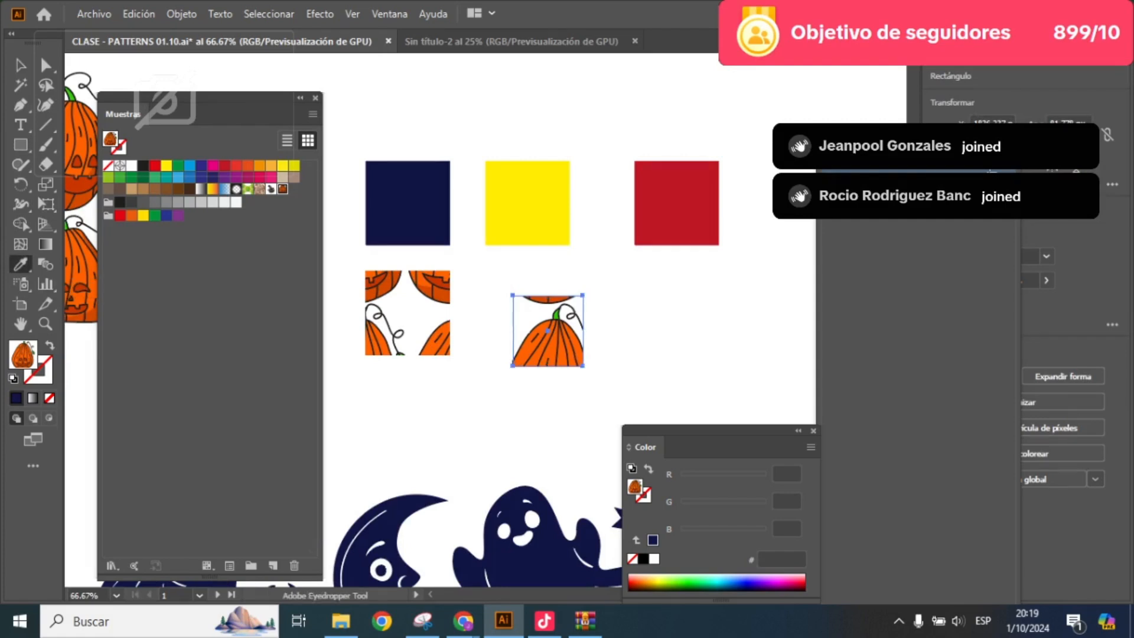
pyautogui.click(408, 203)
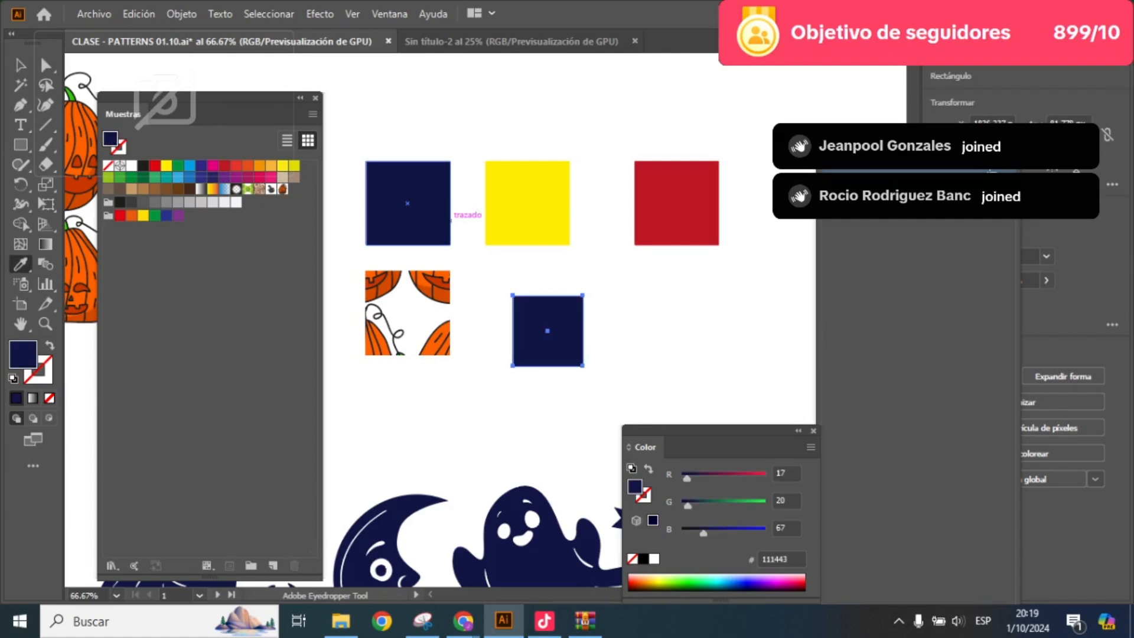
pyautogui.click(527, 203)
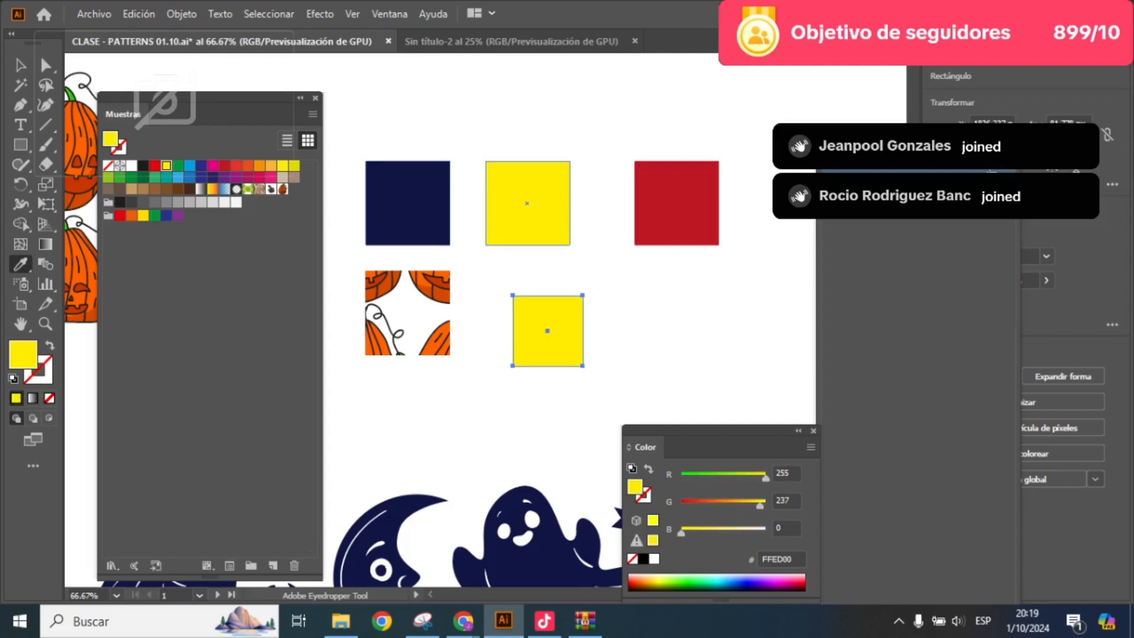
pyautogui.click(676, 204)
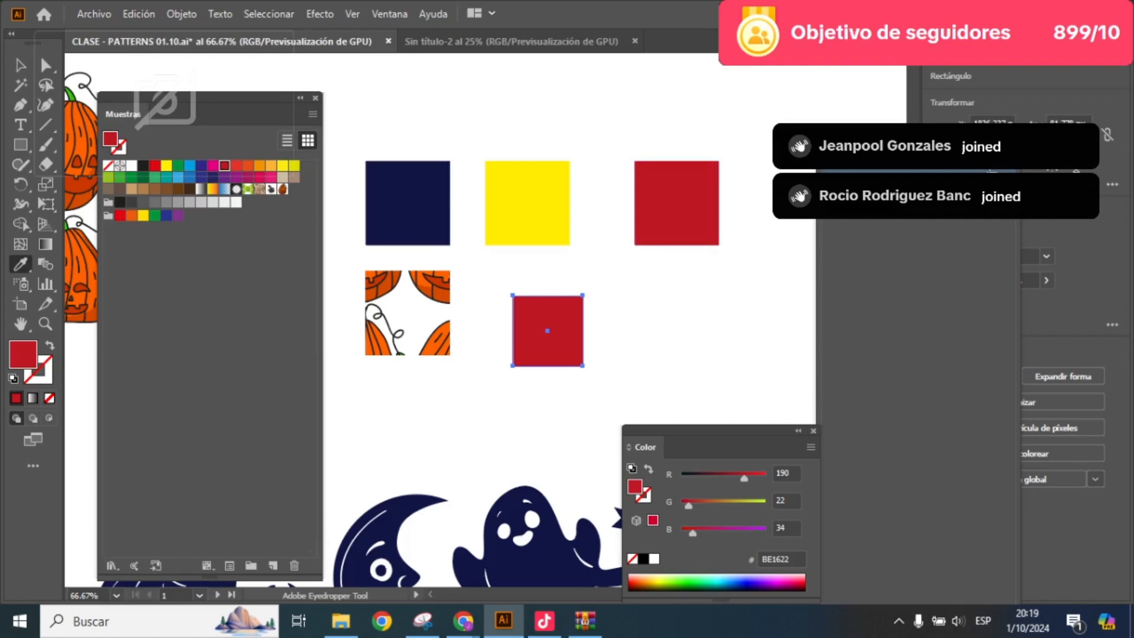
pyautogui.click(408, 312)
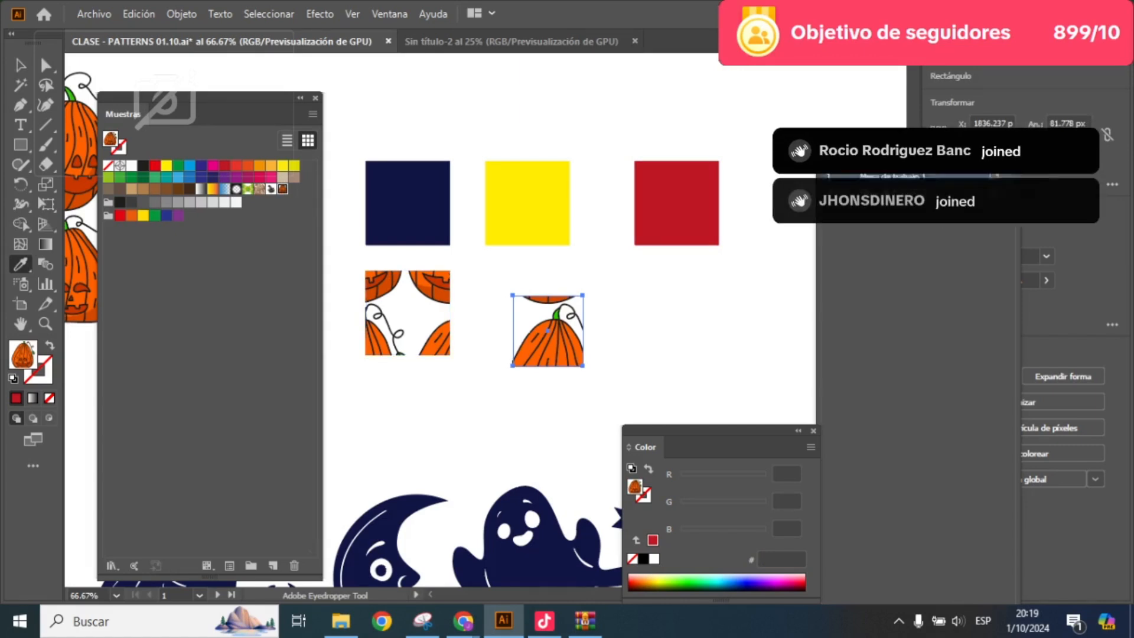
# - Try drawing a large pumpkin-pattern square over the sample squares, and undo it
pyautogui.press('v')
pyautogui.hotkey('ctrl', '-')
pyautogui.hotkey('ctrl', '-')
pyautogui.press('m')
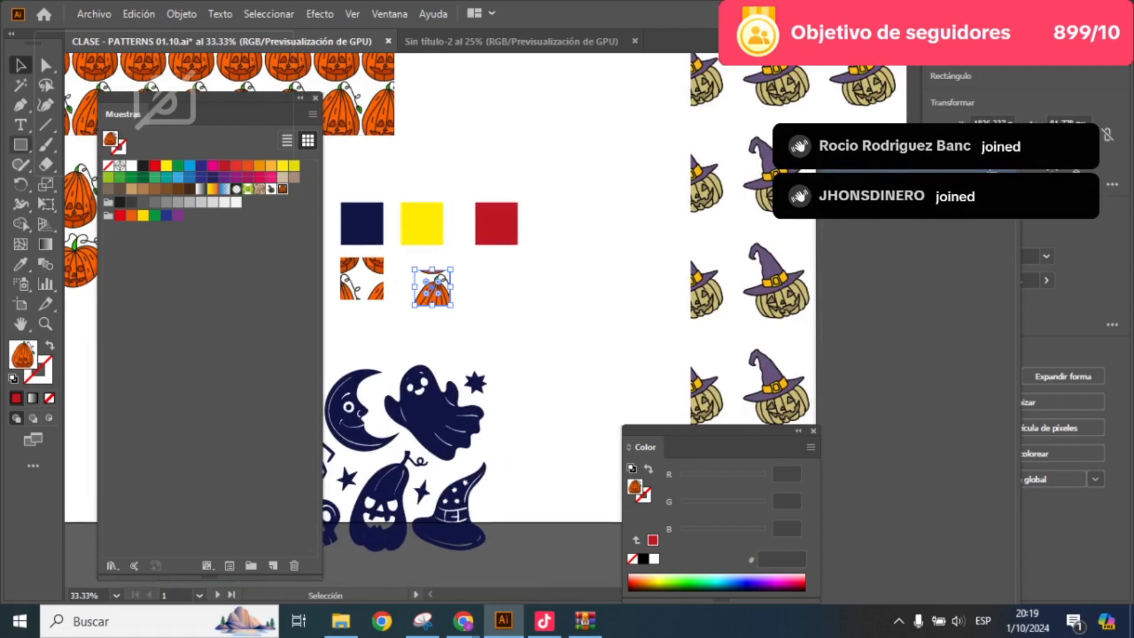
pyautogui.moveTo(512, 281); pyautogui.dragTo(638, 405)
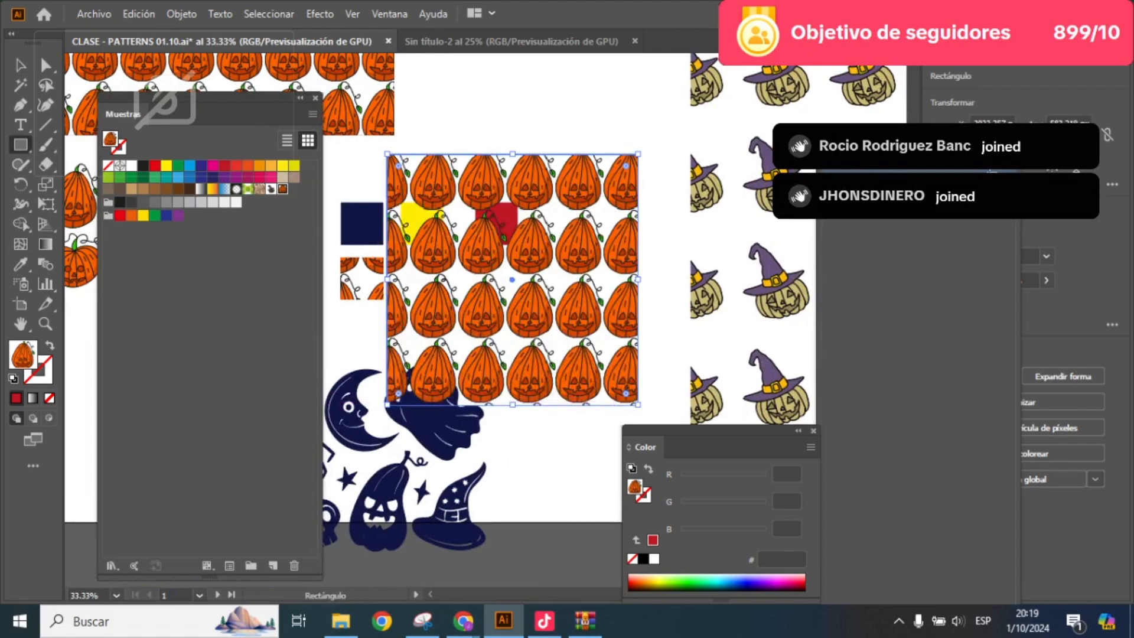
pyautogui.hotkey('ctrl', '+')
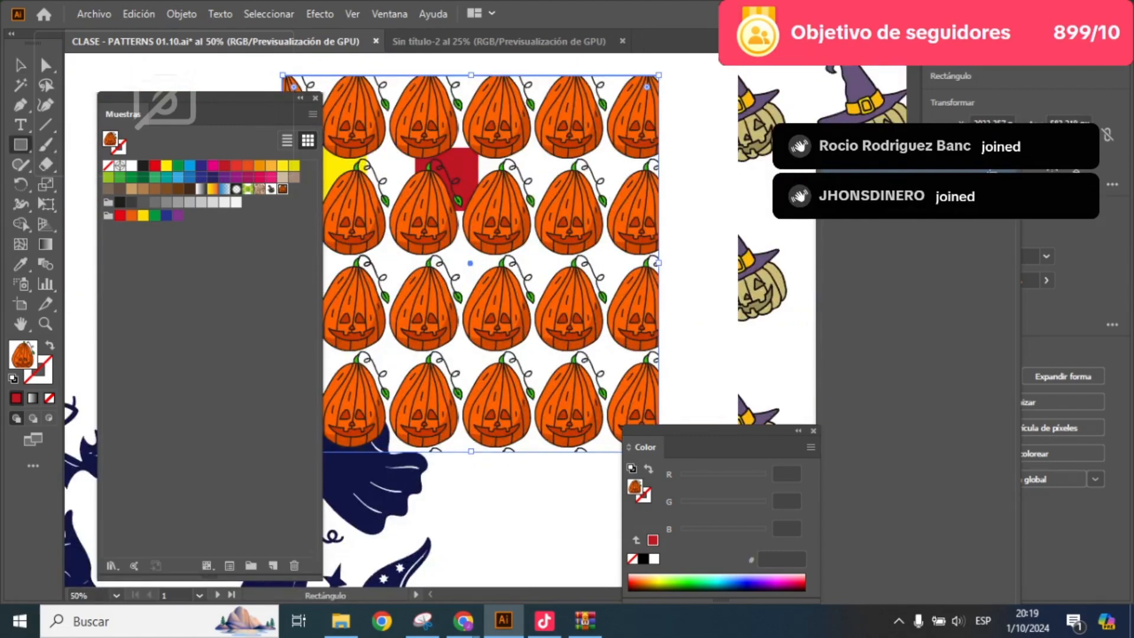
pyautogui.hotkey('ctrl', 'z')
pyautogui.moveTo(488, 291); pyautogui.dragTo(608, 285)
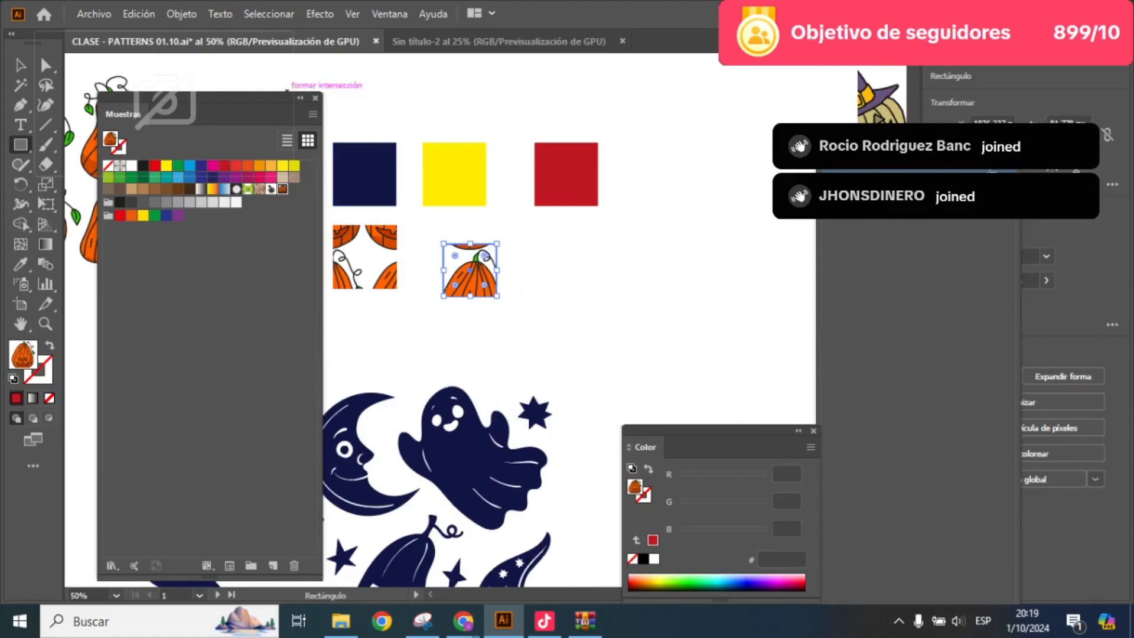
# - Close the floating swatches and colour panels and examine the large witch-hat pumpkin pattern beyond the sample squares
pyautogui.click(316, 98)
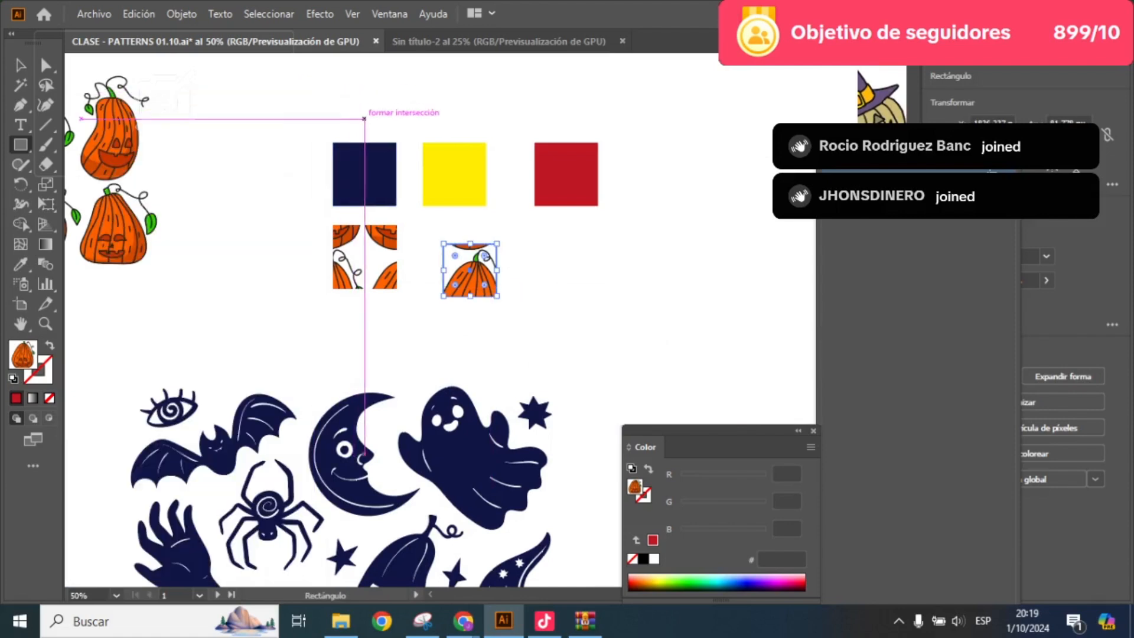
pyautogui.scroll(1, 364, 118)
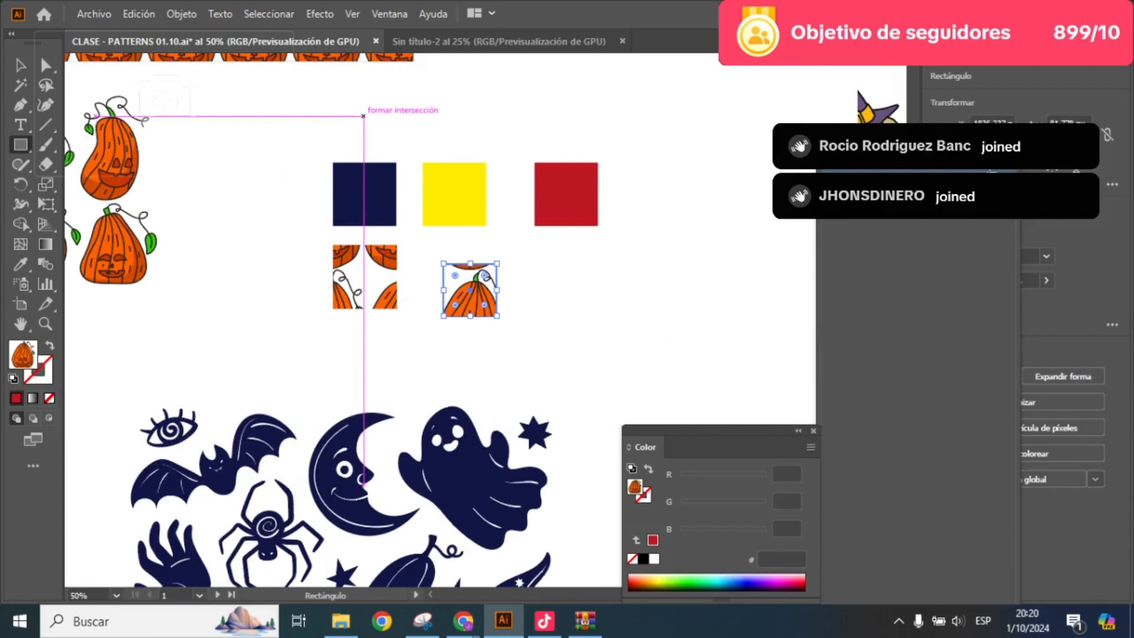
pyautogui.scroll(-1, 364, 105)
pyautogui.scroll(3, 431, 104)
pyautogui.hscroll(1, 431, 103)
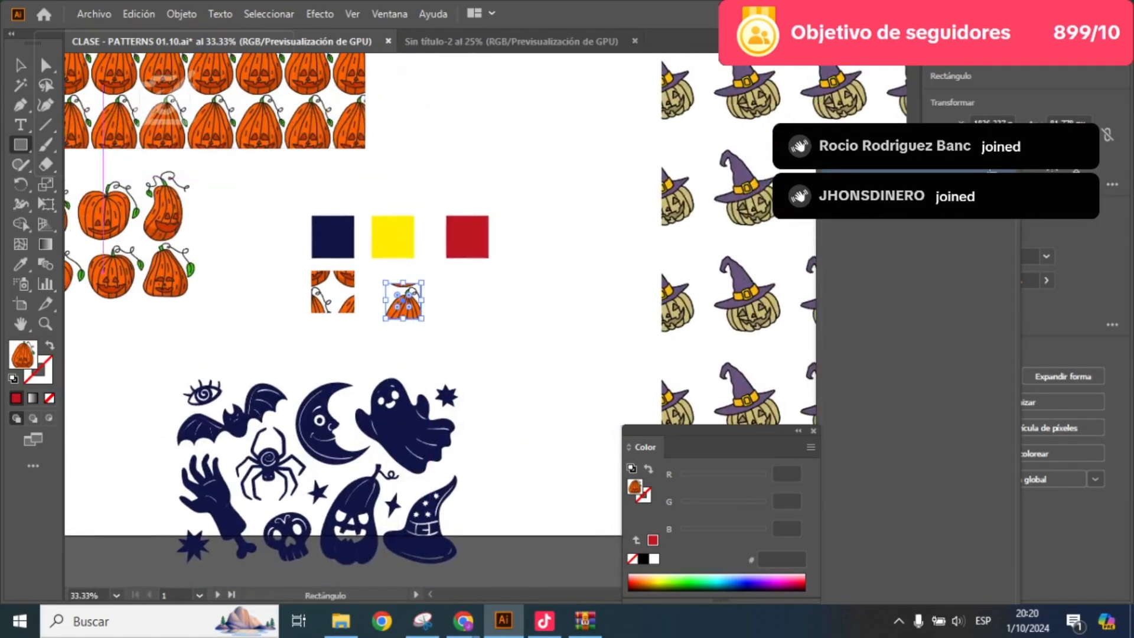
pyautogui.click(21, 66)
pyautogui.moveTo(519, 195); pyautogui.dragTo(380, 219)
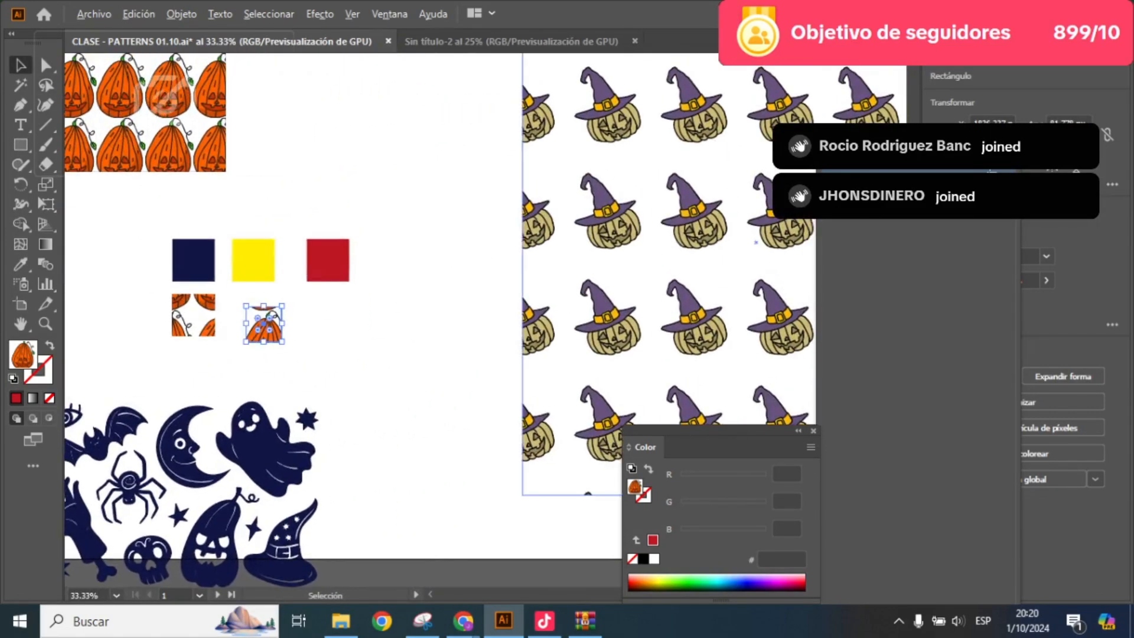
pyautogui.moveTo(519, 237); pyautogui.dragTo(319, 223)
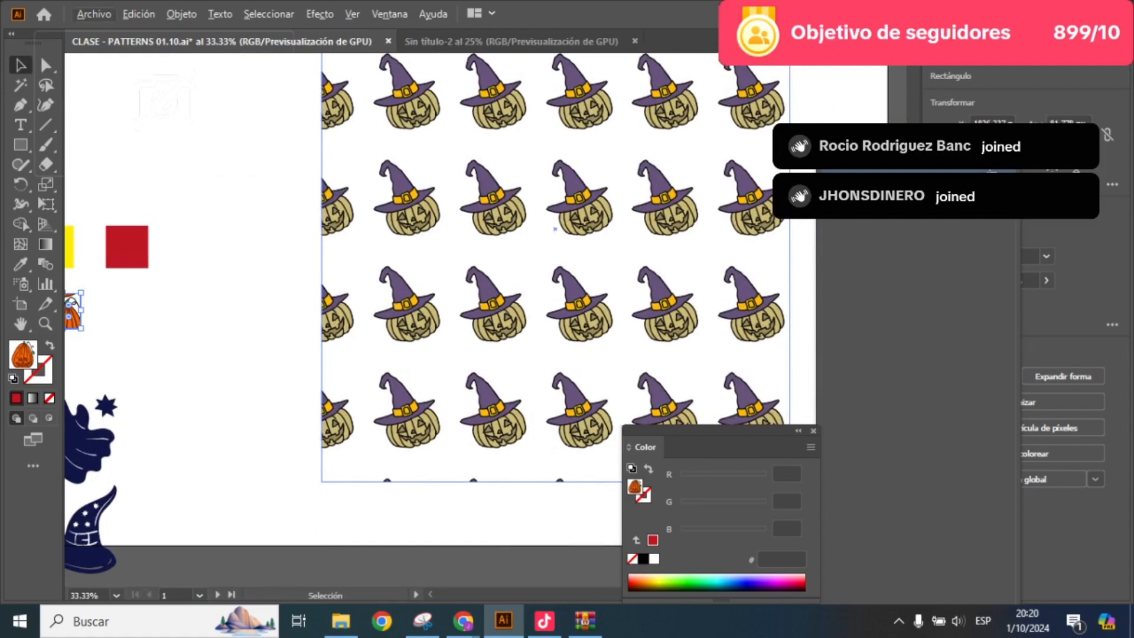
pyautogui.scroll(3, 620, 220)
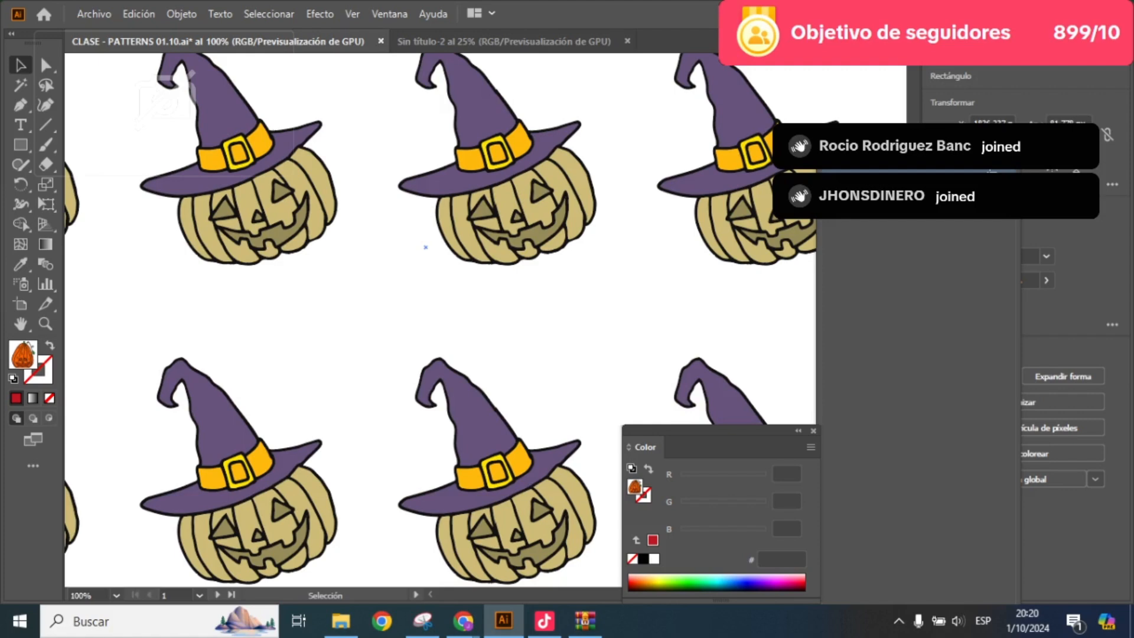
pyautogui.scroll(-3, 569, 142)
pyautogui.moveTo(570, 142); pyautogui.dragTo(599, 196)
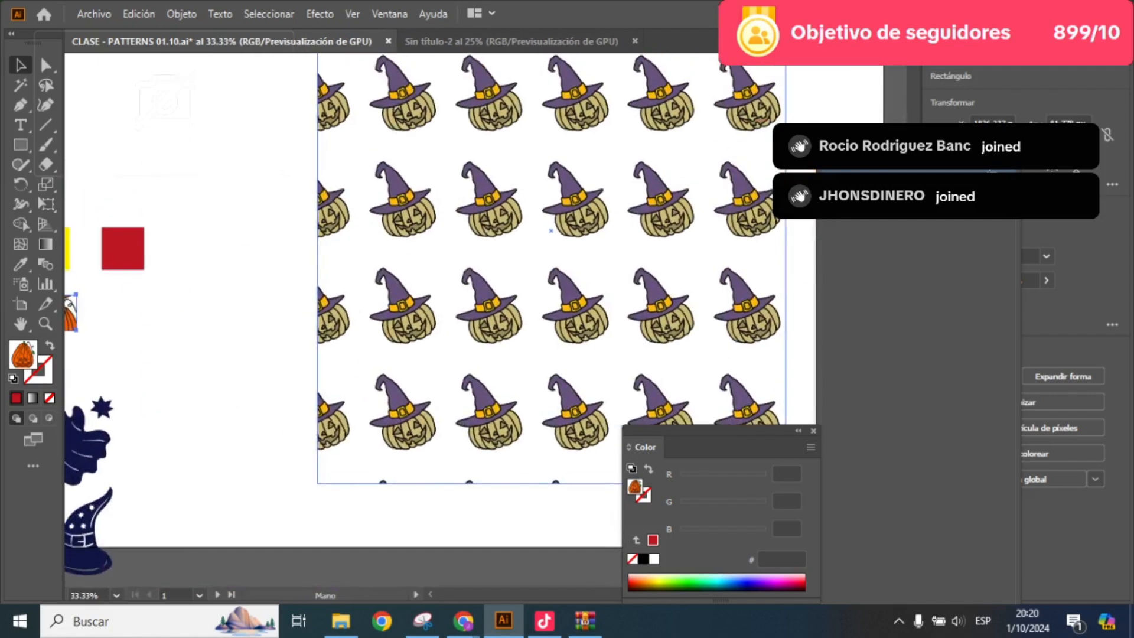
pyautogui.moveTo(378, 236); pyautogui.dragTo(486, 295)
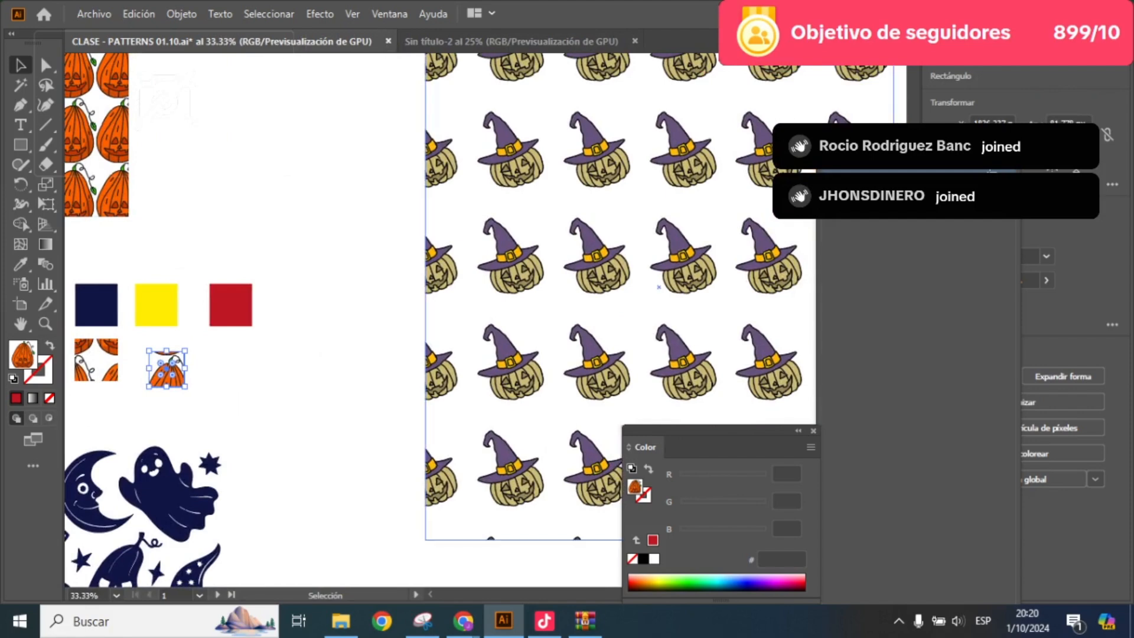
pyautogui.click(813, 431)
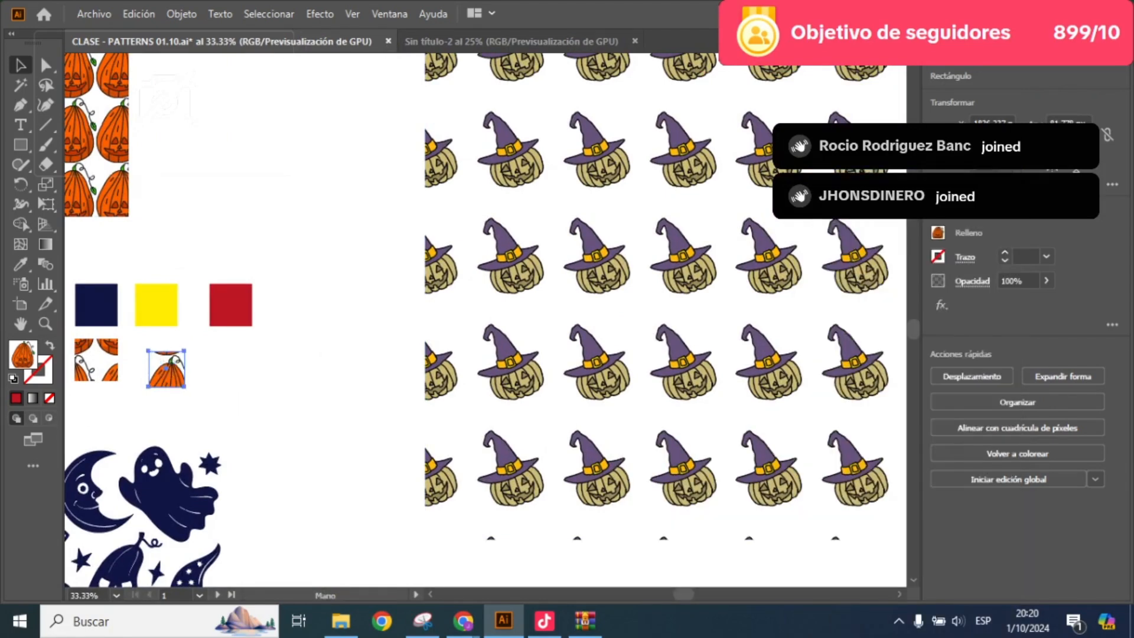
# - Draw a small rectangle about 2.6 by 4.3 cm beside the large witch-hat pattern, using that pattern as its fill
pyautogui.moveTo(650, 296); pyautogui.dragTo(570, 311)
pyautogui.click(570, 311)
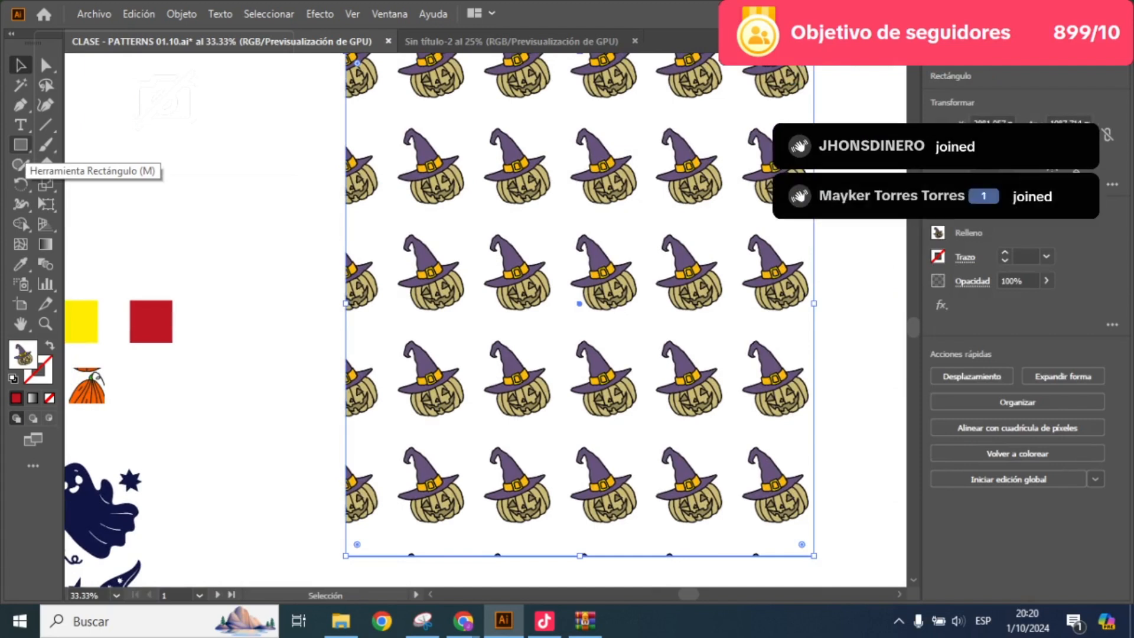
pyautogui.click(21, 144)
pyautogui.moveTo(217, 140); pyautogui.dragTo(249, 191)
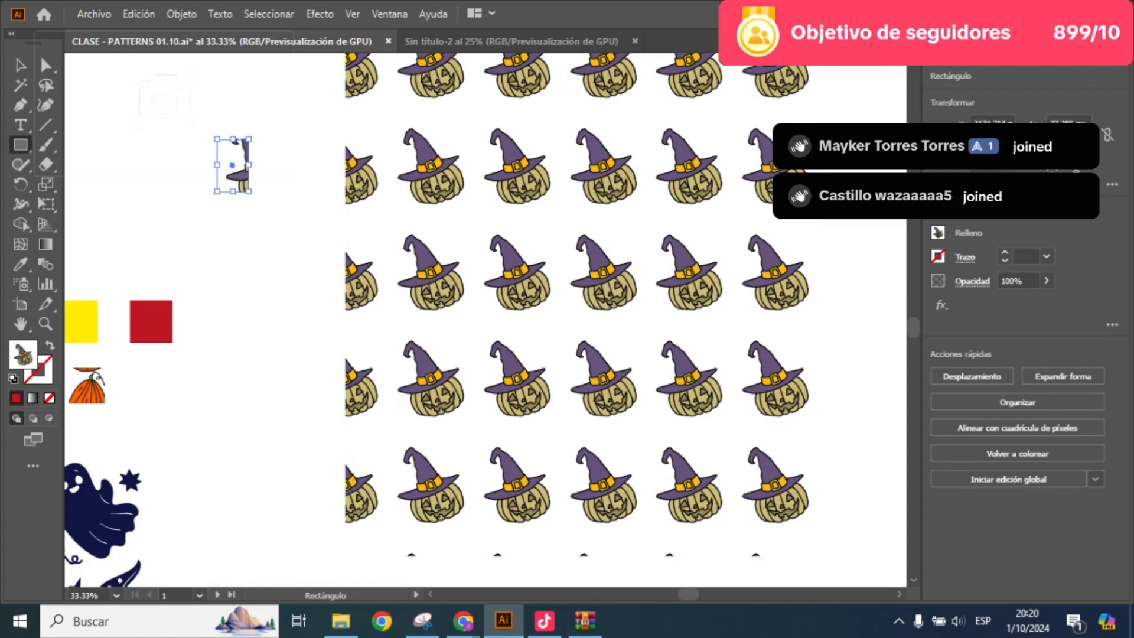
pyautogui.scroll(5, 230, 165)
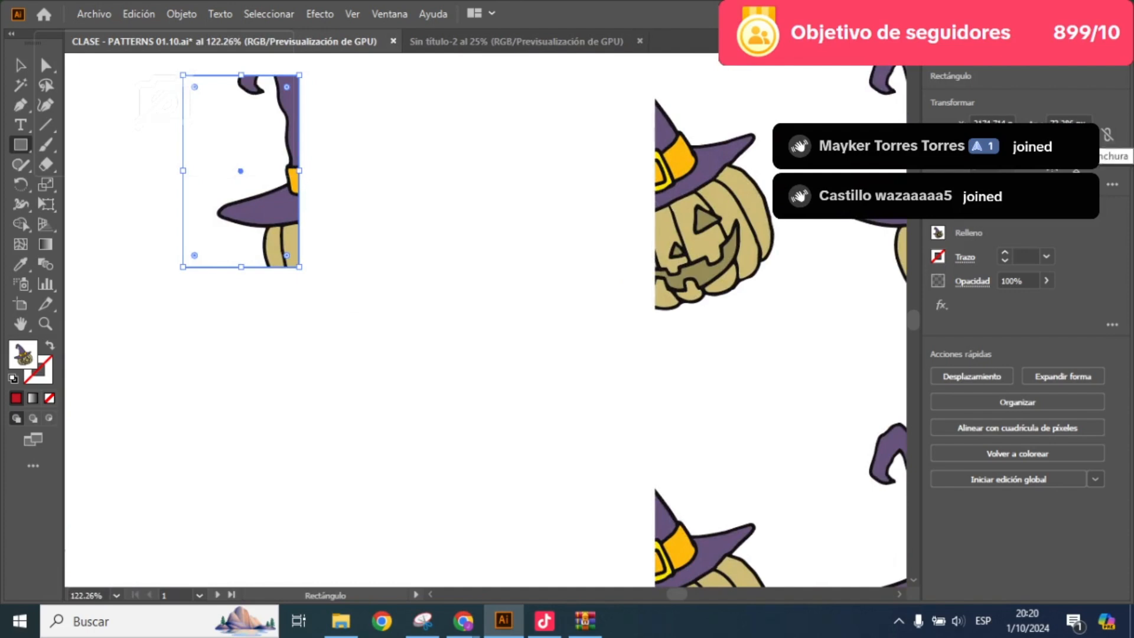
# - Deselect everything, detach the document properties so they float over the canvas, and set the document units to centimetres
pyautogui.click(20, 65)
pyautogui.hotkey('ctrl', 'shift', 'a')
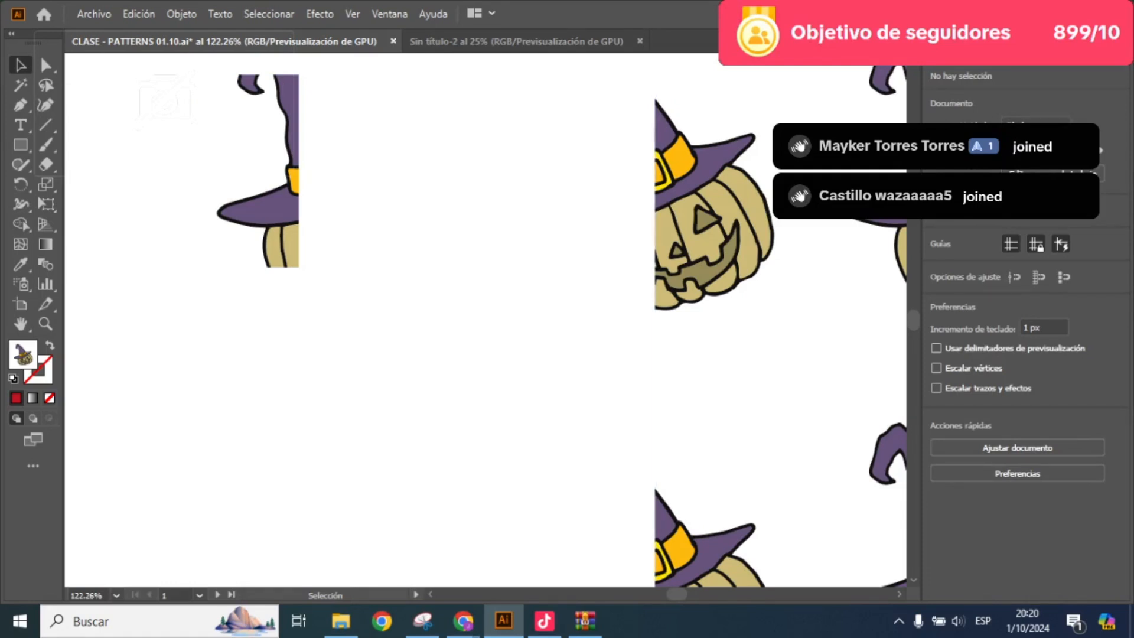
pyautogui.moveTo(945, 56); pyautogui.dragTo(419, 100)
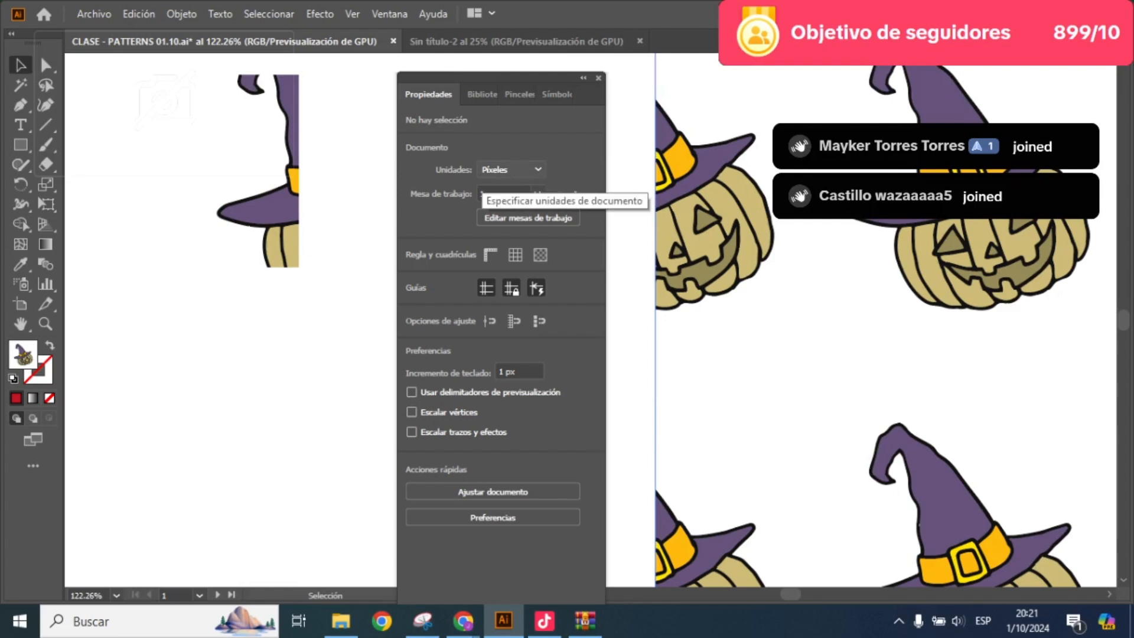
pyautogui.click(511, 170)
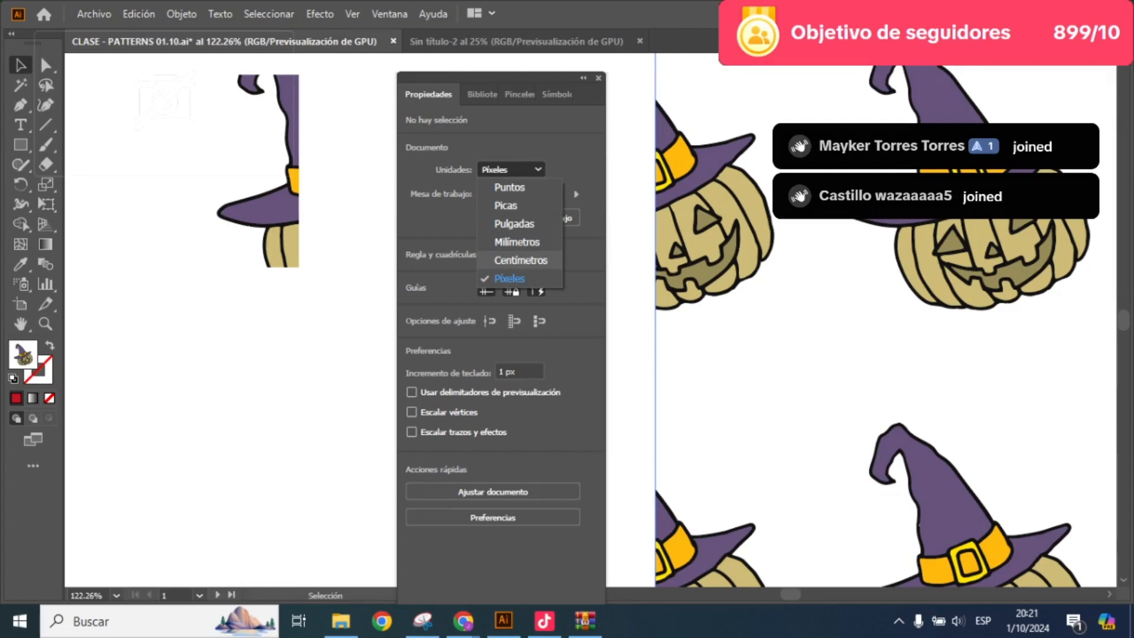
pyautogui.click(521, 260)
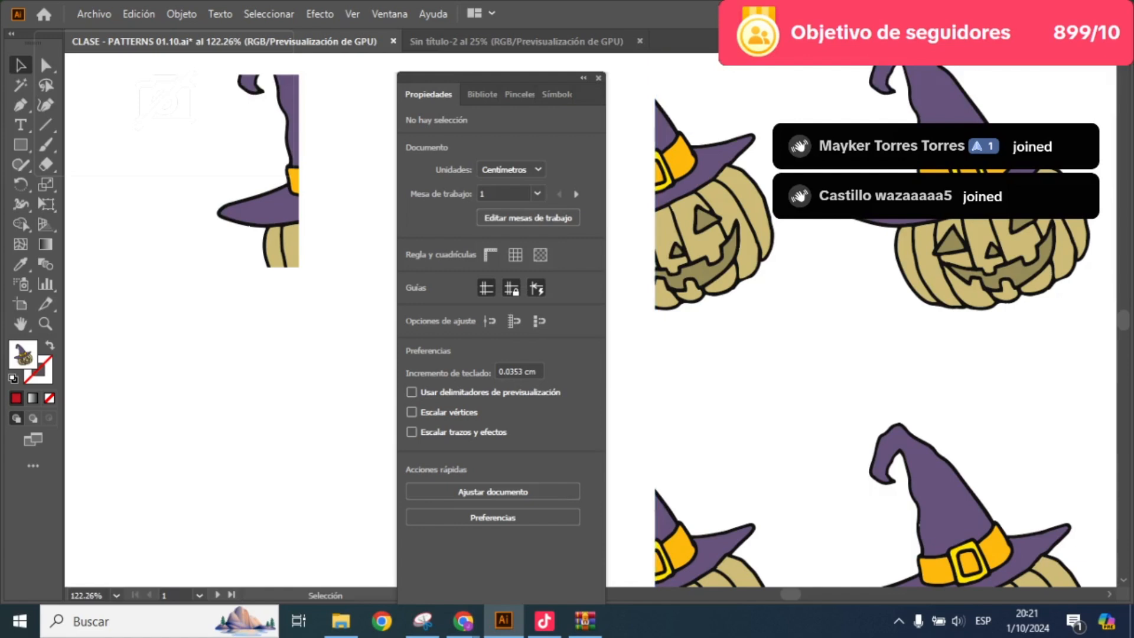
# - Fill the small patterned rectangle with solid pink and shift it slightly downward
pyautogui.click(241, 170)
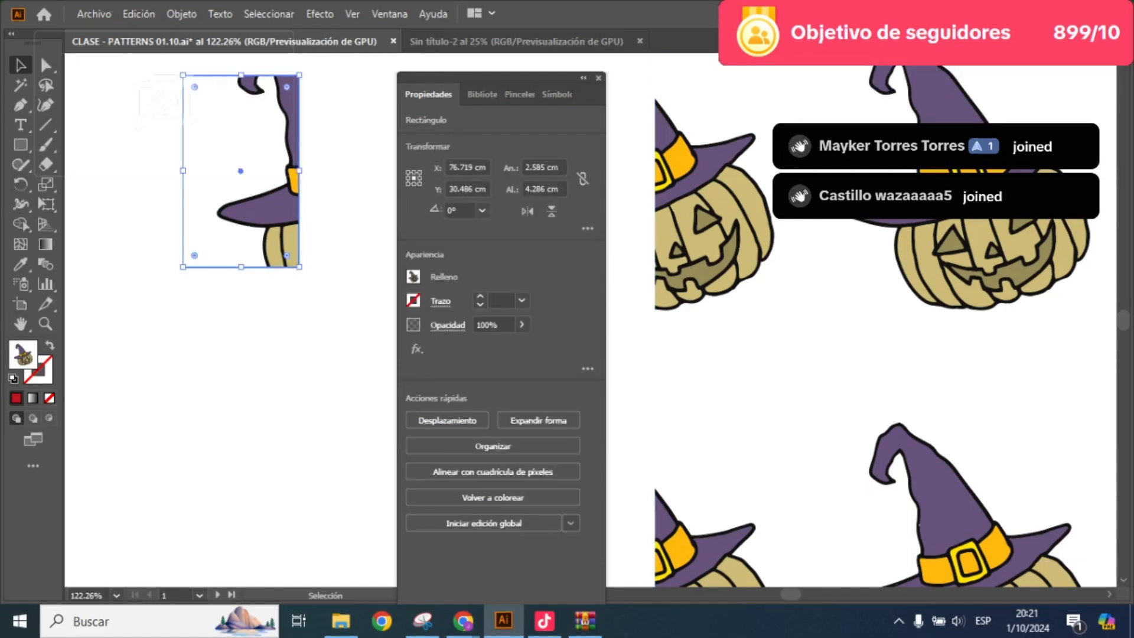
pyautogui.doubleClick(22, 354)
pyautogui.click(405, 328)
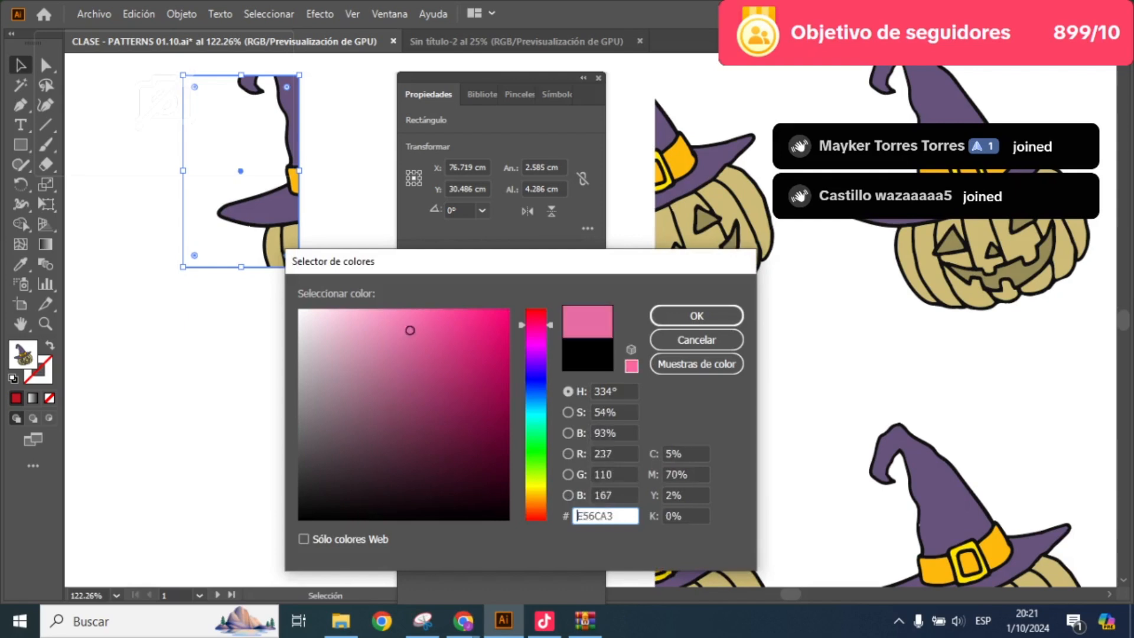
pyautogui.click(412, 319)
pyautogui.click(693, 336)
pyautogui.moveTo(297, 182); pyautogui.dragTo(308, 267)
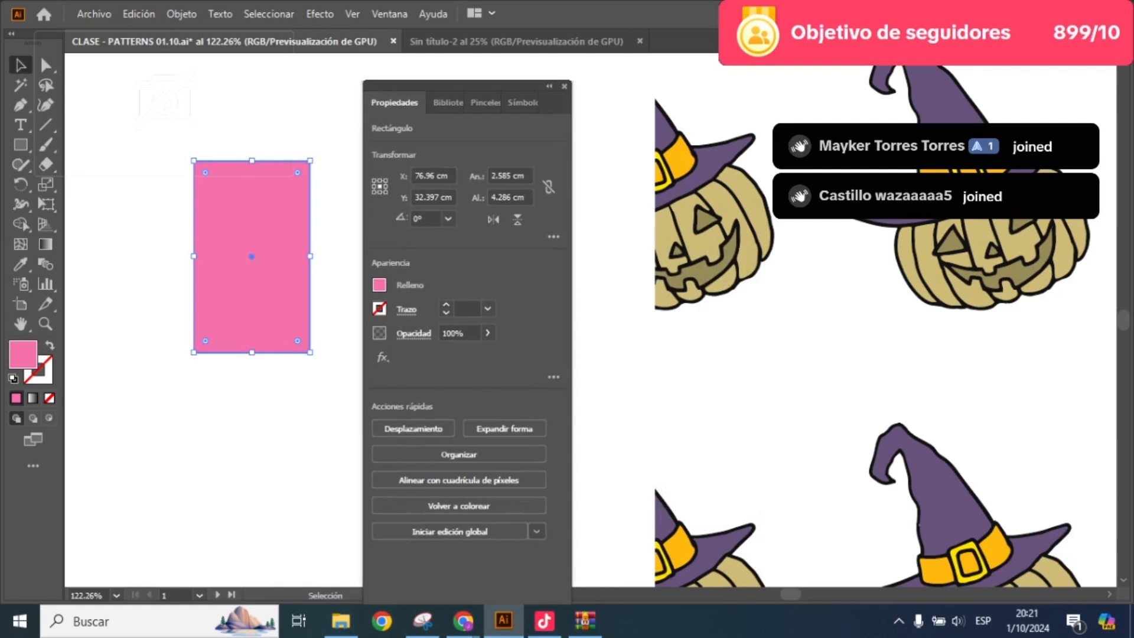
# - Place the pink rectangle over one witch-hat pumpkin in the large pattern and lower its opacity to 54%
pyautogui.moveTo(252, 256); pyautogui.dragTo(733, 235)
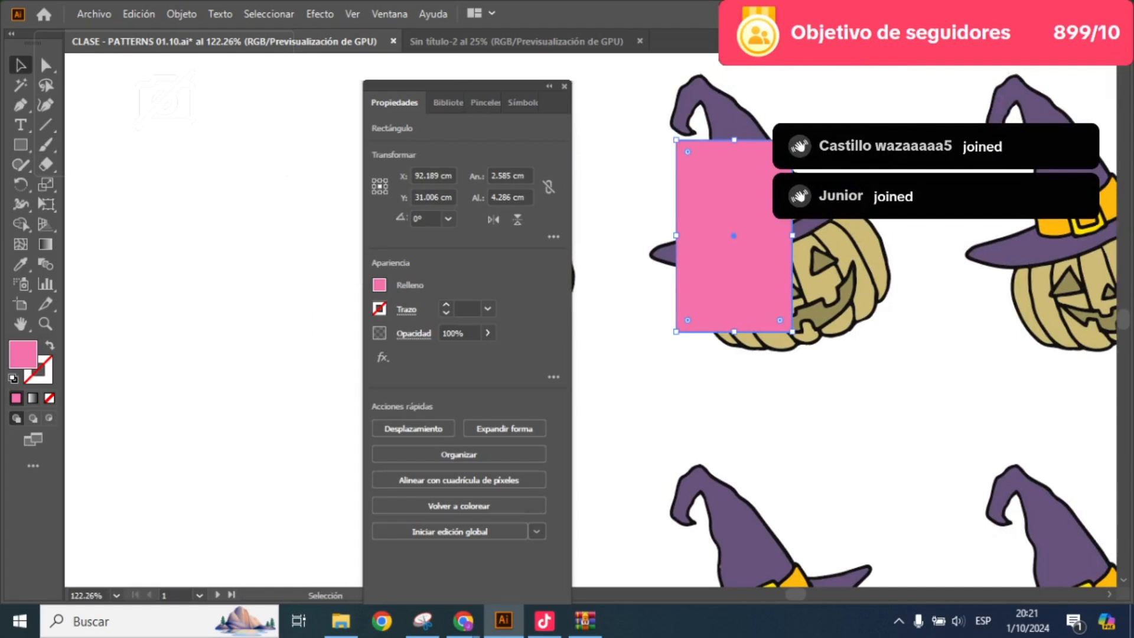
pyautogui.click(487, 333)
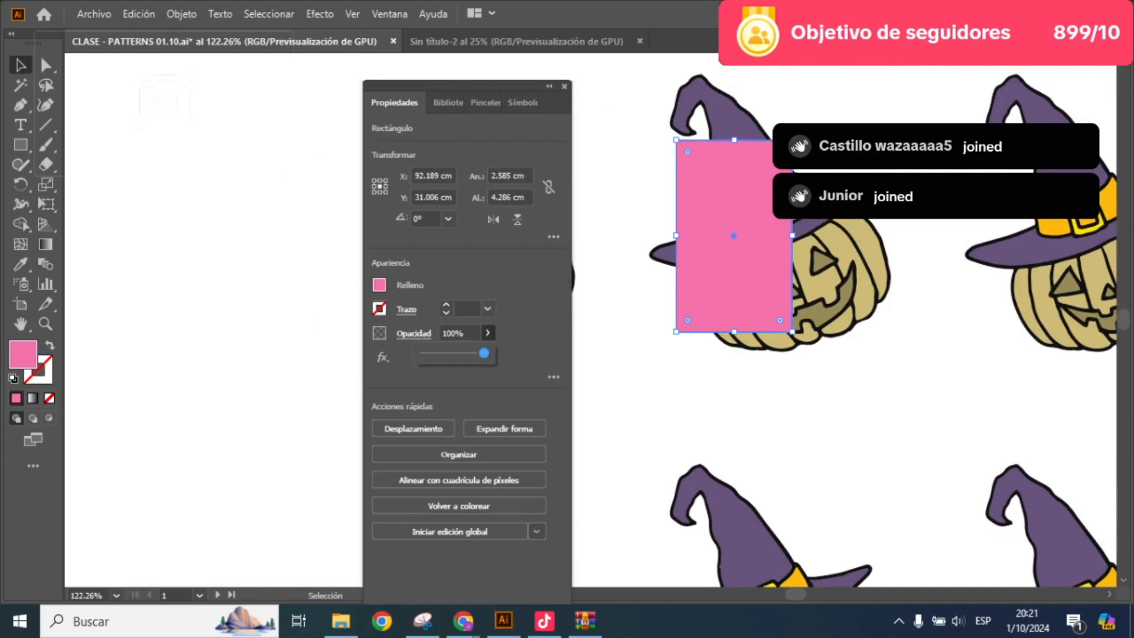
pyautogui.moveTo(488, 353); pyautogui.dragTo(456, 352)
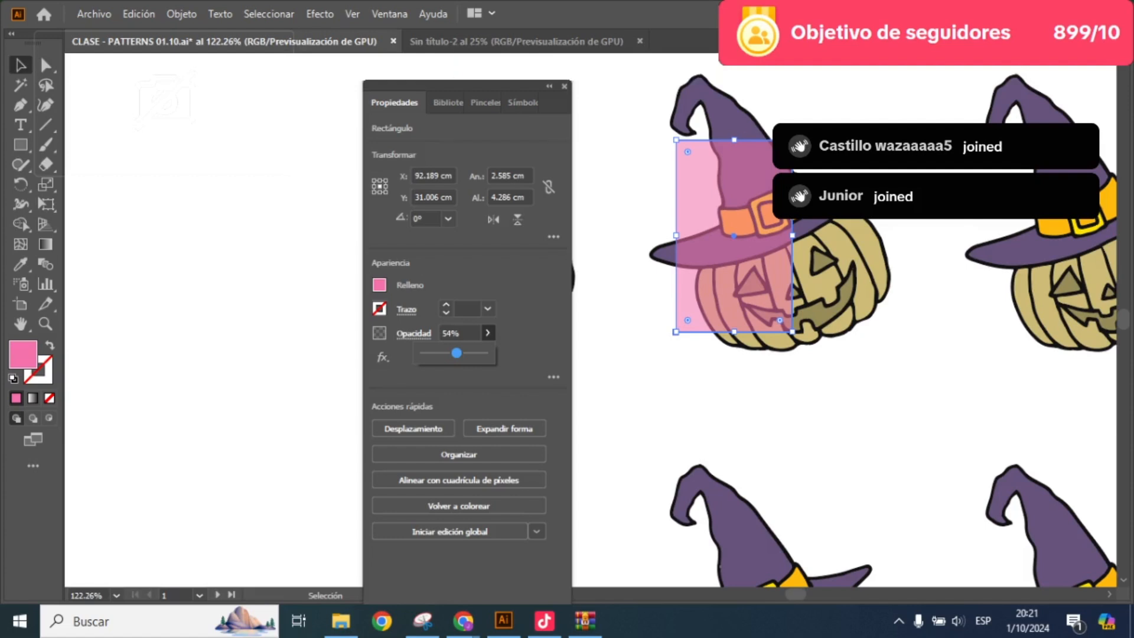
pyautogui.click(459, 333)
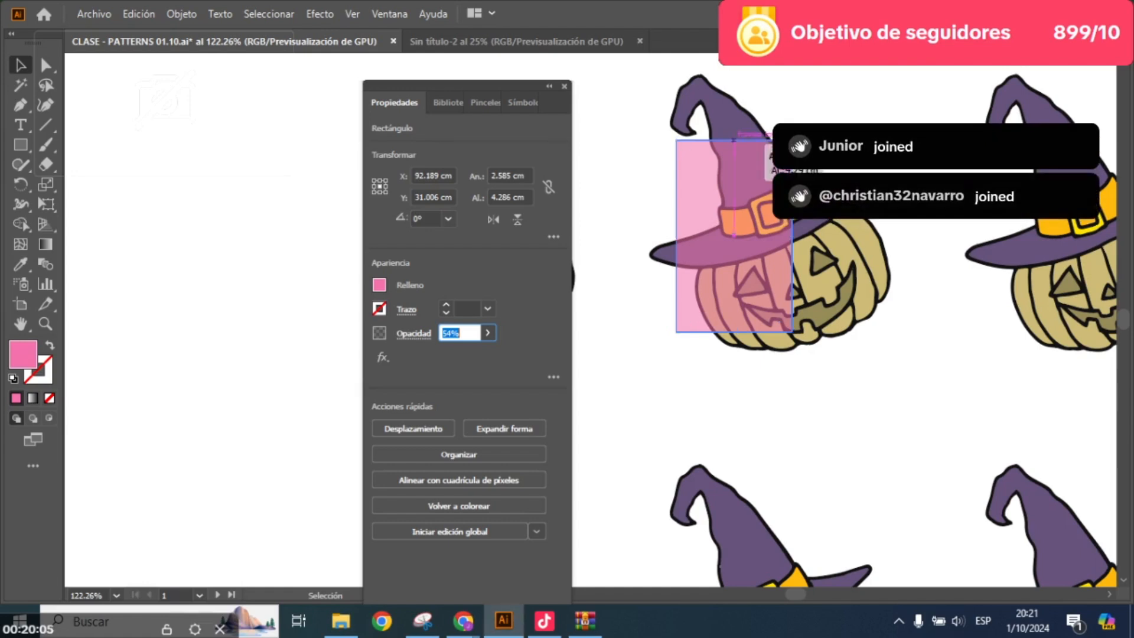
# - Resize the pink rectangle to about 5.4 by 6.3 cm to frame the whole witch-hat pumpkin, and link its width and height
pyautogui.moveTo(734, 140); pyautogui.dragTo(734, 72)
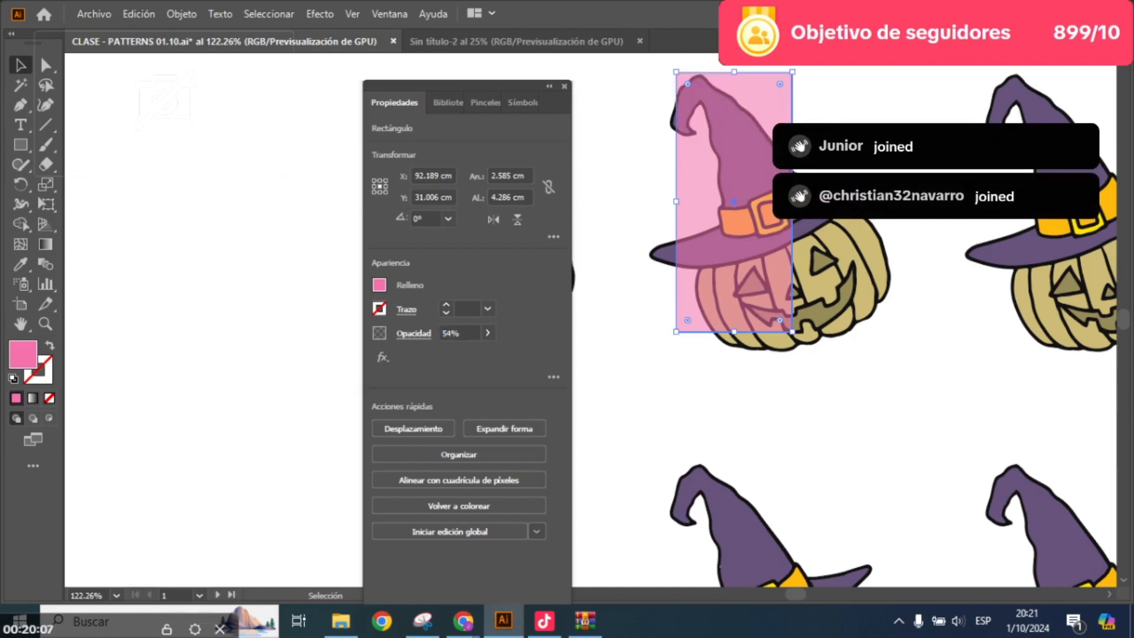
pyautogui.moveTo(676, 202); pyautogui.dragTo(650, 202)
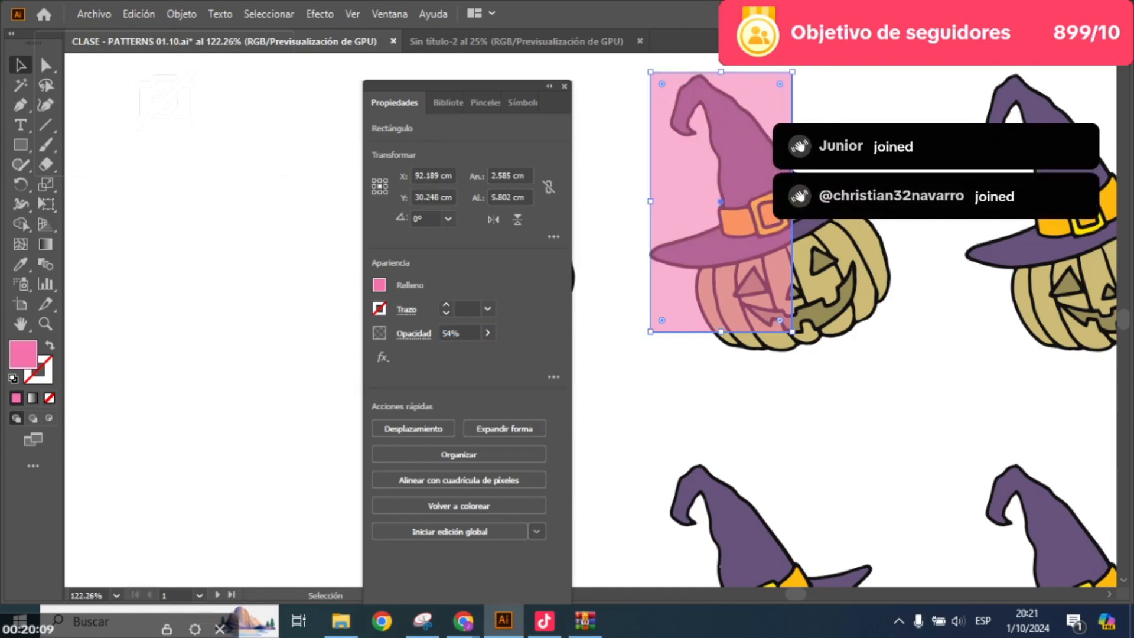
pyautogui.moveTo(792, 201); pyautogui.dragTo(892, 202)
pyautogui.moveTo(771, 332); pyautogui.dragTo(771, 348)
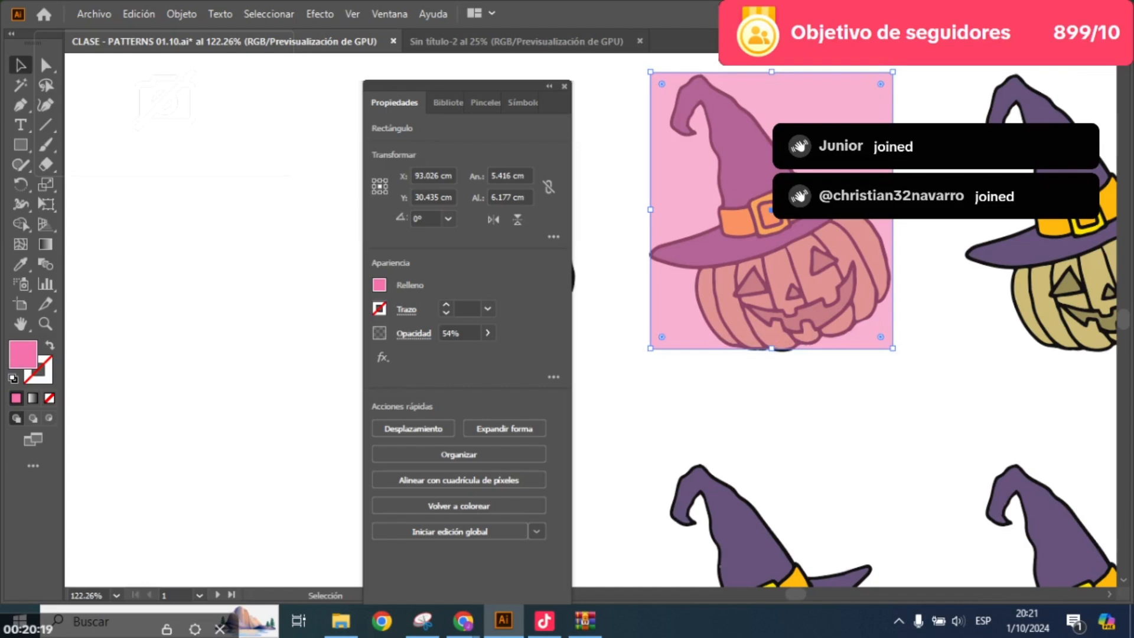
pyautogui.click(548, 187)
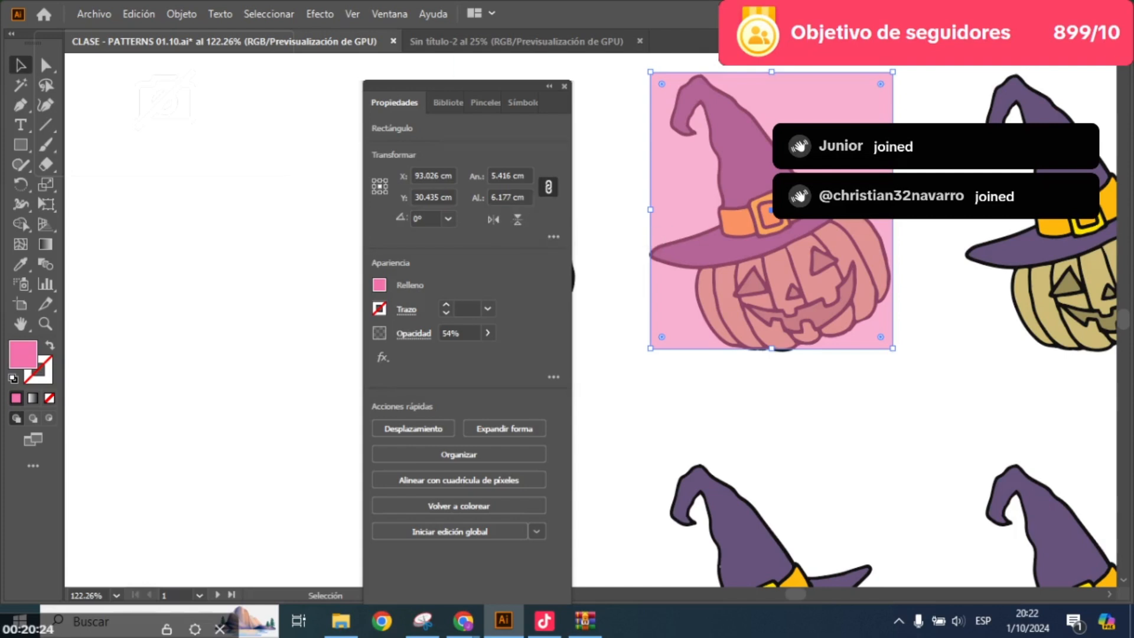
pyautogui.moveTo(771, 348); pyautogui.dragTo(771, 352)
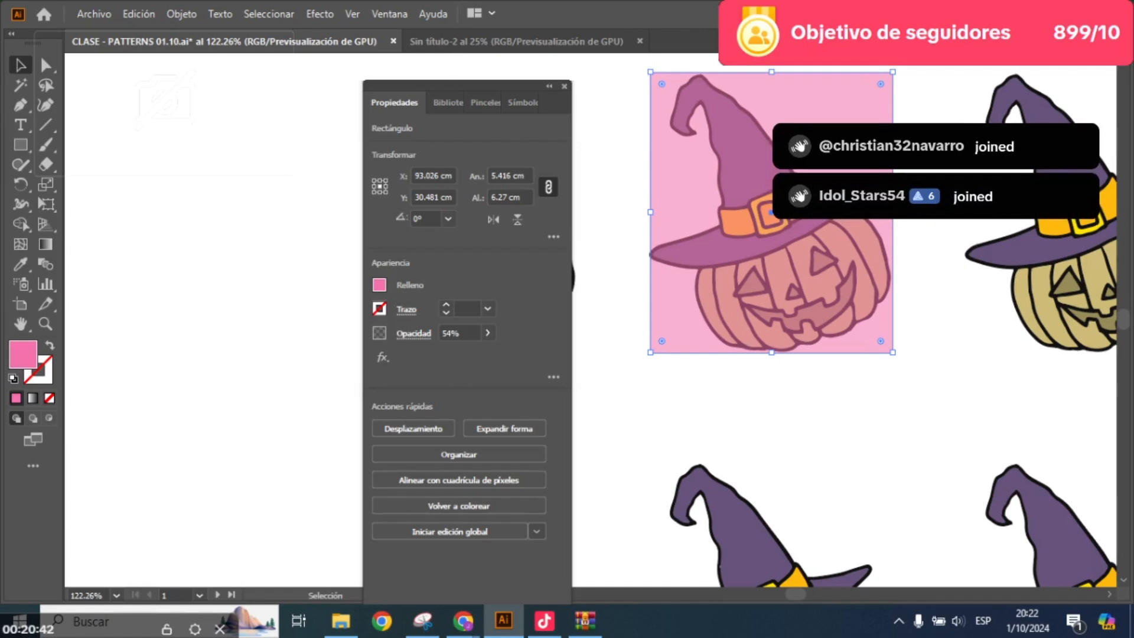
# - Set the pink rectangle's height to 3 cm with its width scaling in proportion
pyautogui.click(507, 175)
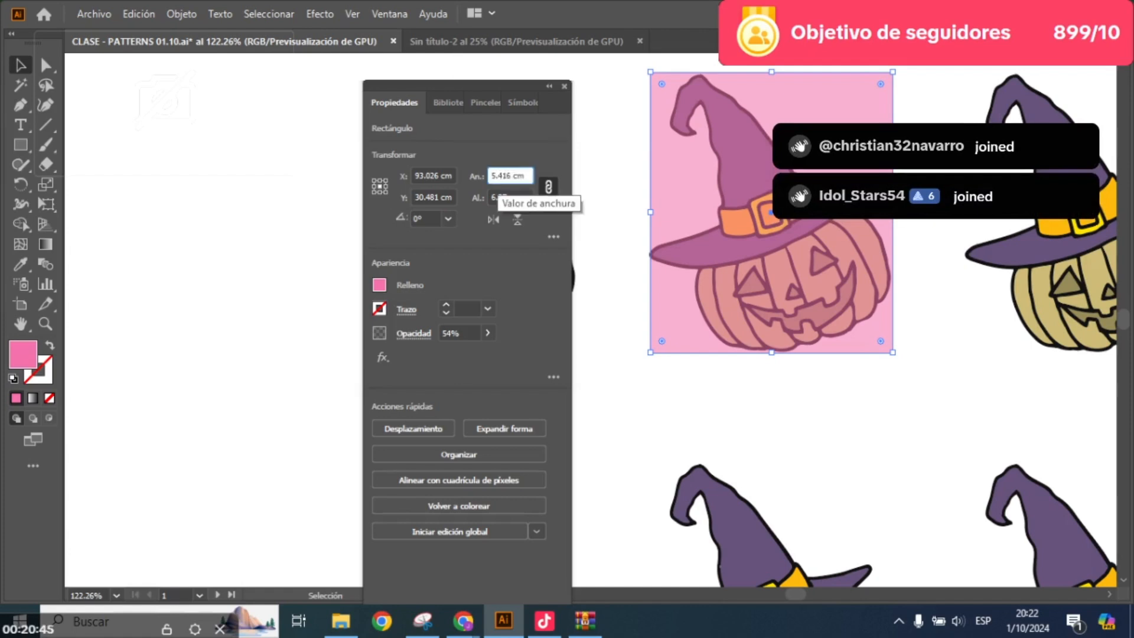
pyautogui.moveTo(507, 176); pyautogui.dragTo(490, 197)
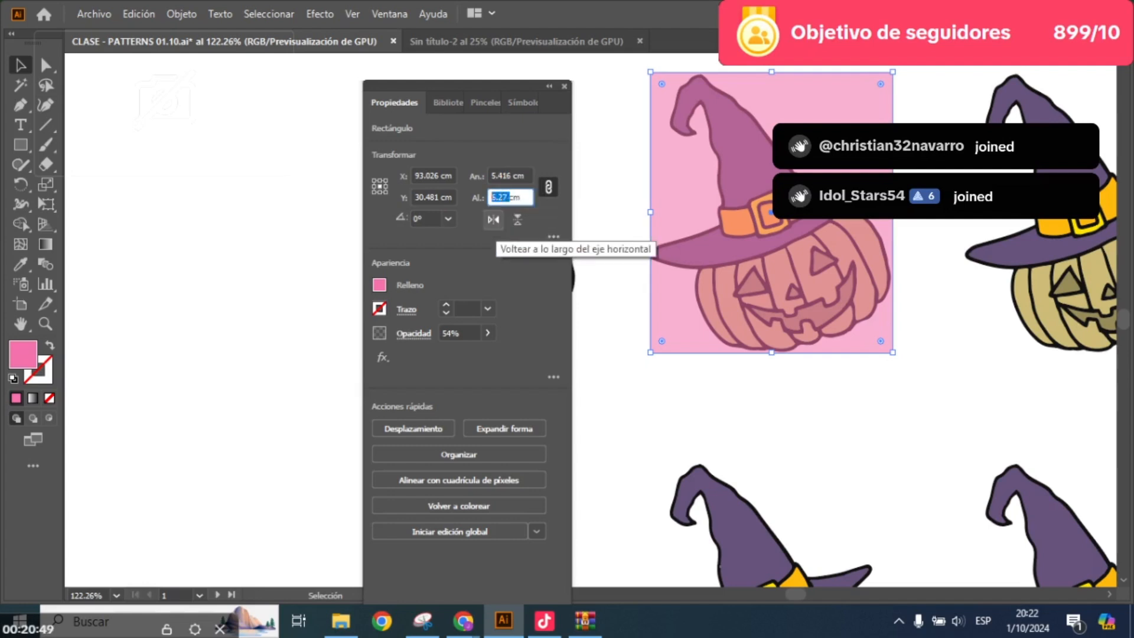
pyautogui.write('3')
pyautogui.press('Return')
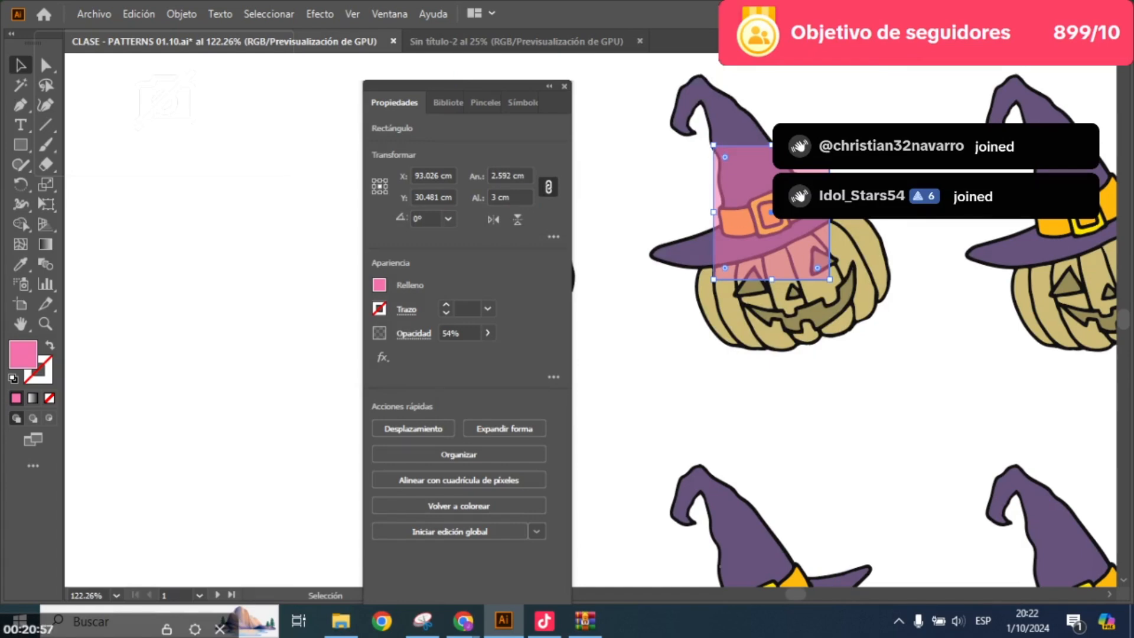
# - Scale the large witch-hat pattern rectangle down proportionally to about 22.8 by 24.6 cm, shifting it toward the pink rectangle
pyautogui.scroll(-5, 827, 272)
pyautogui.moveTo(826, 272); pyautogui.dragTo(744, 299)
pyautogui.click(762, 325)
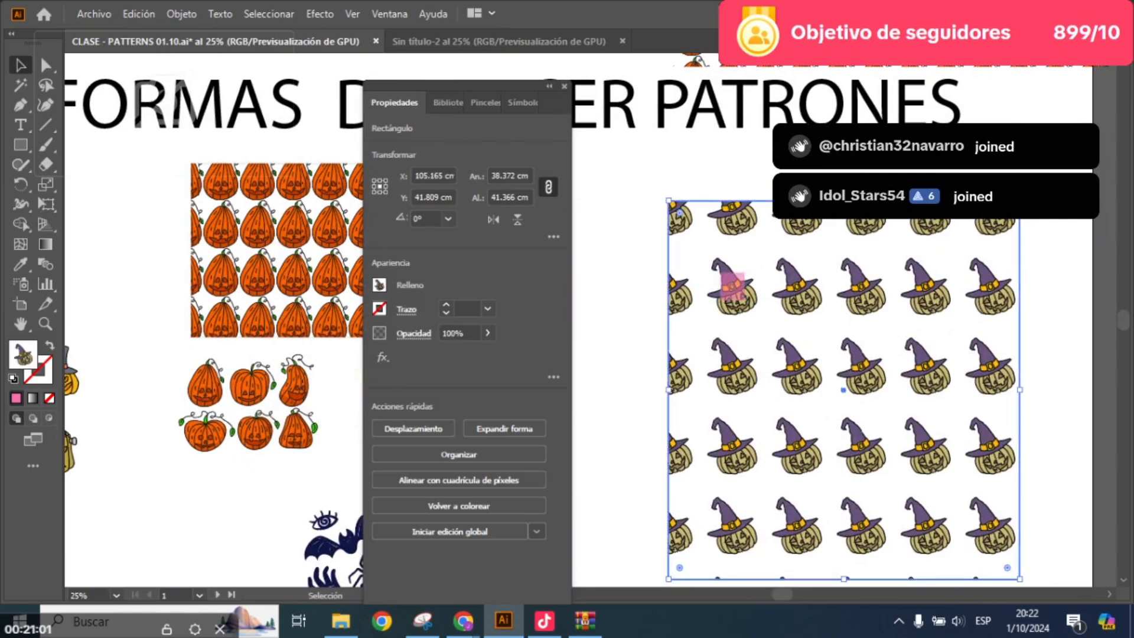
pyautogui.moveTo(1019, 200); pyautogui.dragTo(983, 241)
pyautogui.moveTo(848, 335); pyautogui.dragTo(816, 309)
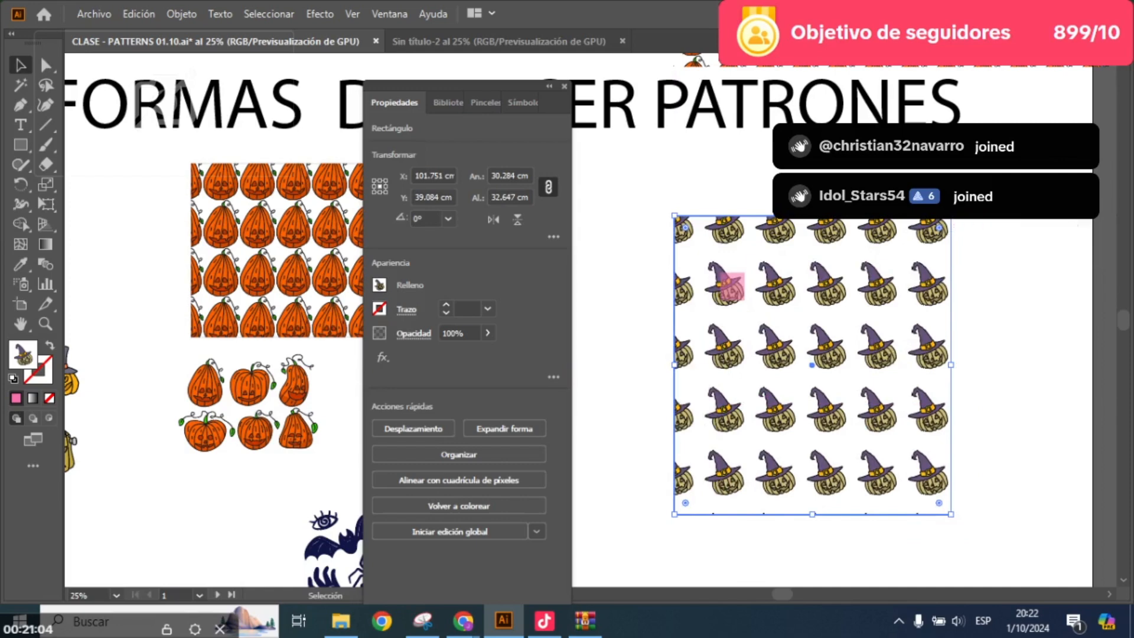
pyautogui.moveTo(951, 216); pyautogui.dragTo(916, 242)
# - Shift the witch-hat pattern to compare a pumpkin with the pink rectangle, and scale the pattern to about 18.1 by 19.5 cm
pyautogui.scroll(2, 769, 302)
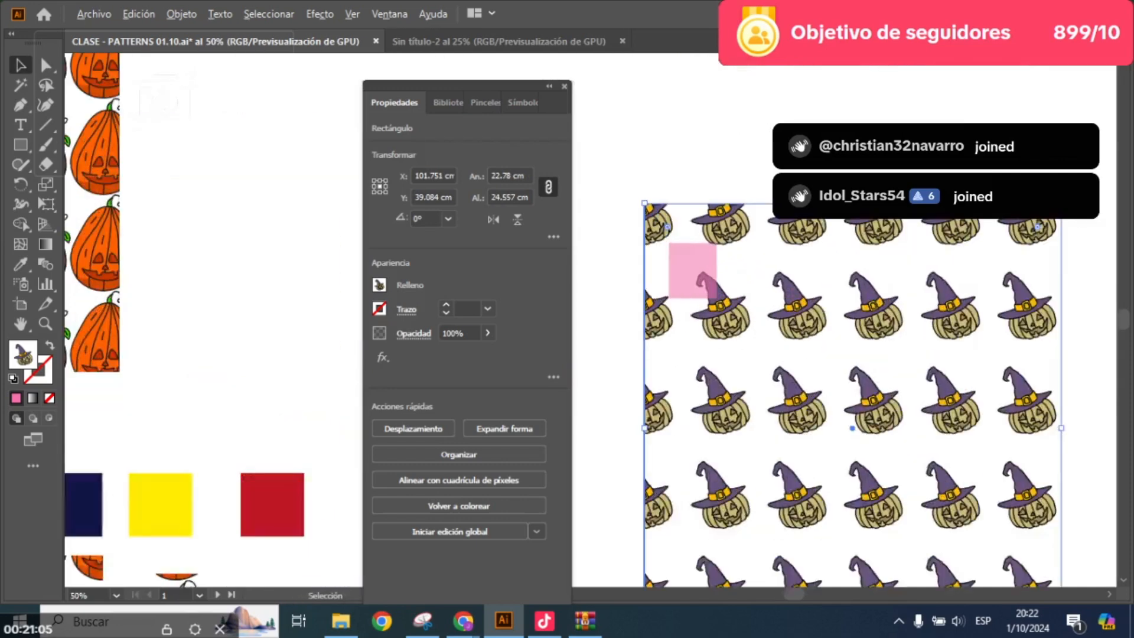
pyautogui.scroll(1, 774, 320)
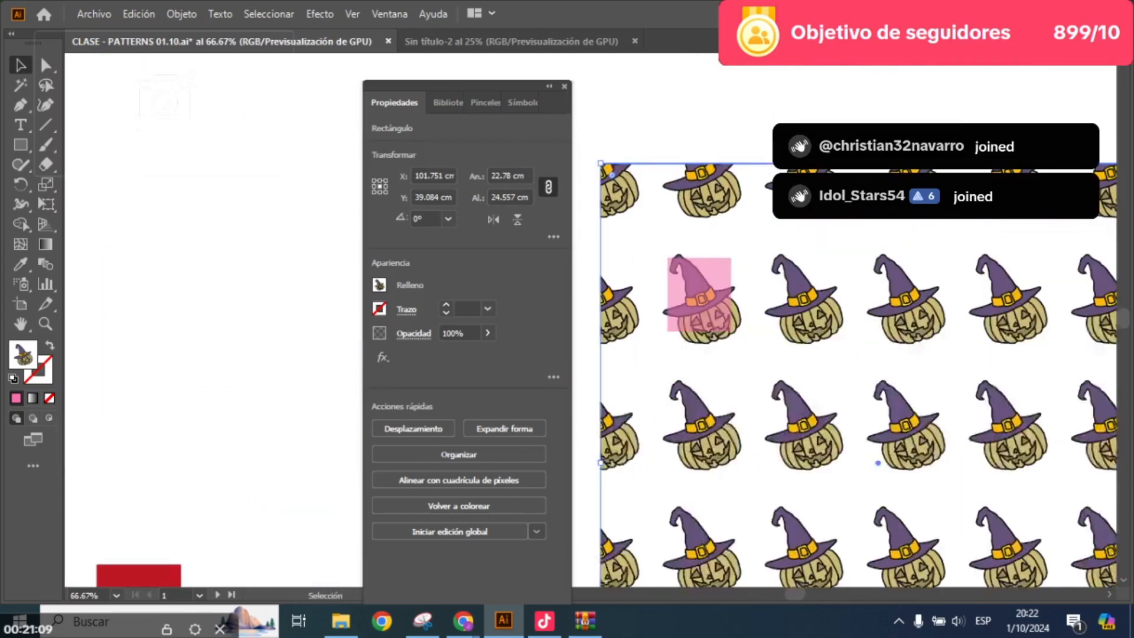
pyautogui.moveTo(773, 342); pyautogui.dragTo(766, 332)
pyautogui.scroll(-1, 767, 331)
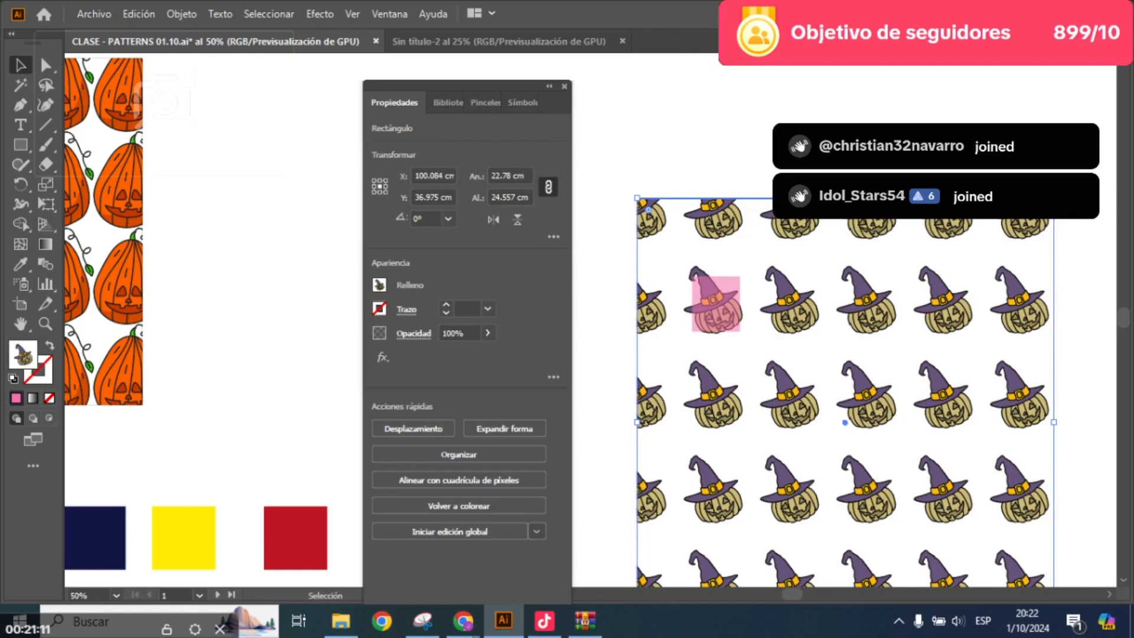
pyautogui.moveTo(1053, 198); pyautogui.dragTo(1011, 240)
# - Move the witch-hat pattern so one whole pumpkin fits inside the pink rectangle, and select that rectangle
pyautogui.scroll(1, 759, 319)
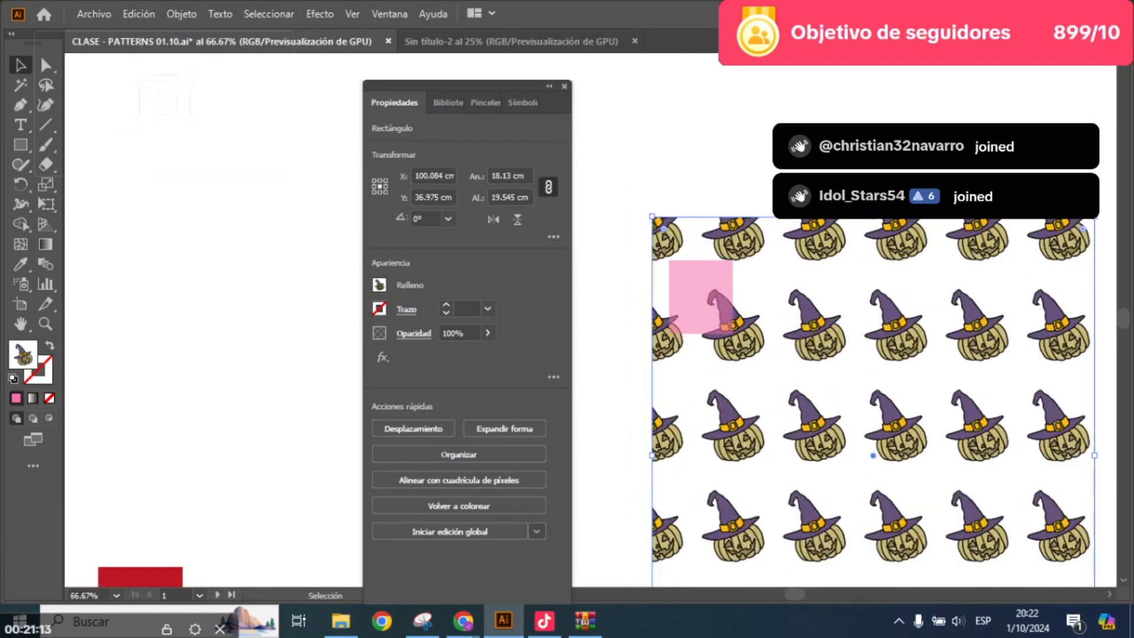
pyautogui.moveTo(808, 364); pyautogui.dragTo(893, 331)
pyautogui.scroll(2, 755, 302)
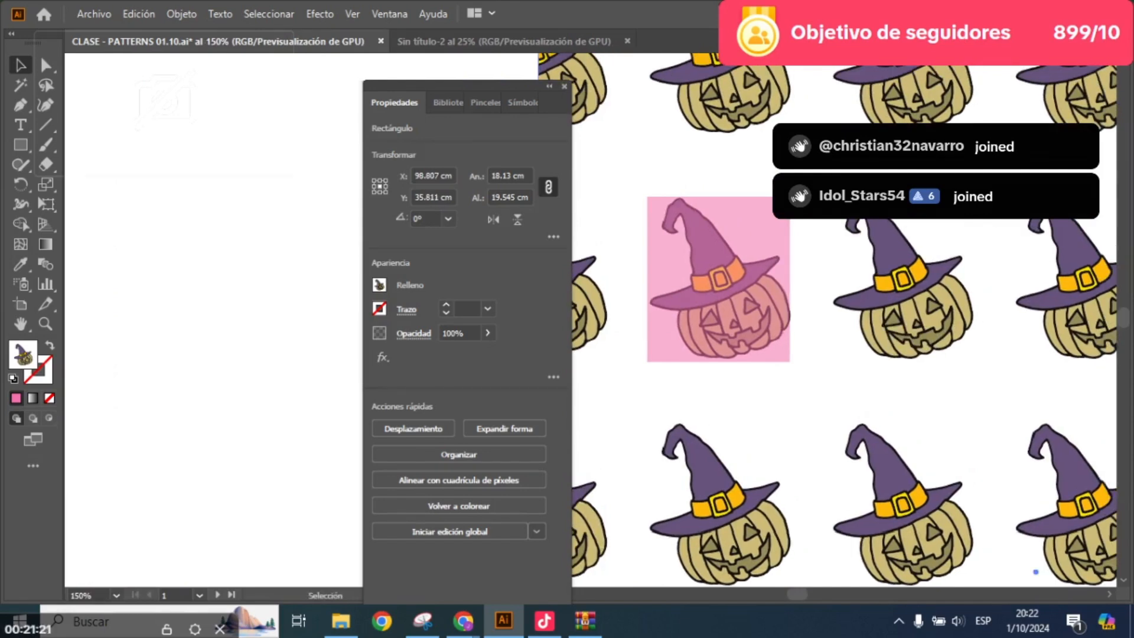
pyautogui.moveTo(718, 279); pyautogui.dragTo(739, 271)
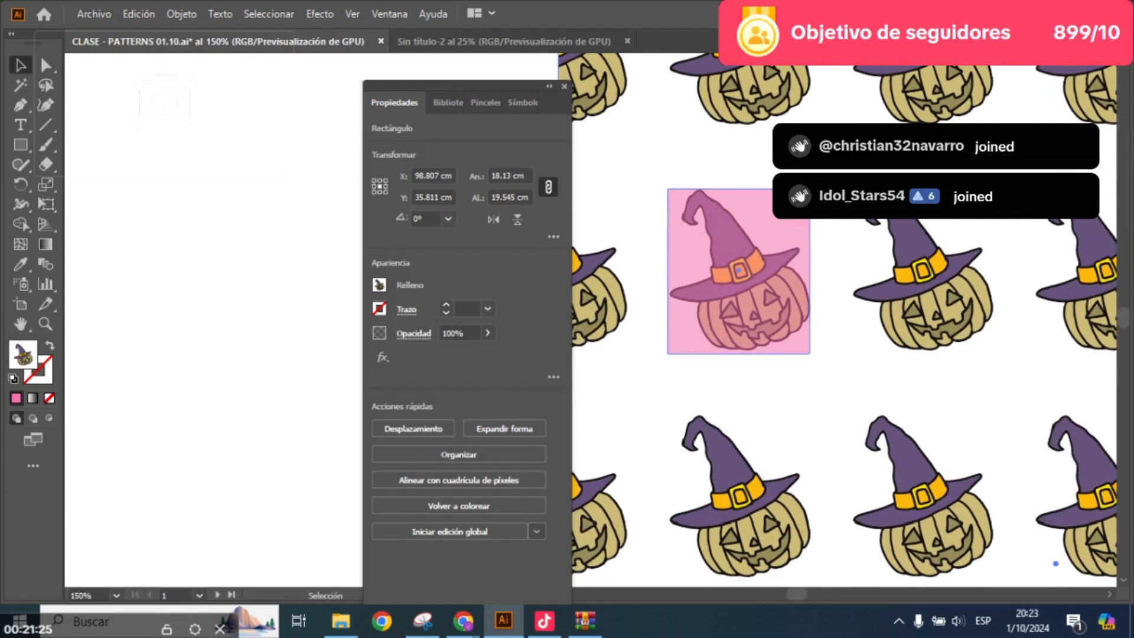
pyautogui.click(738, 271)
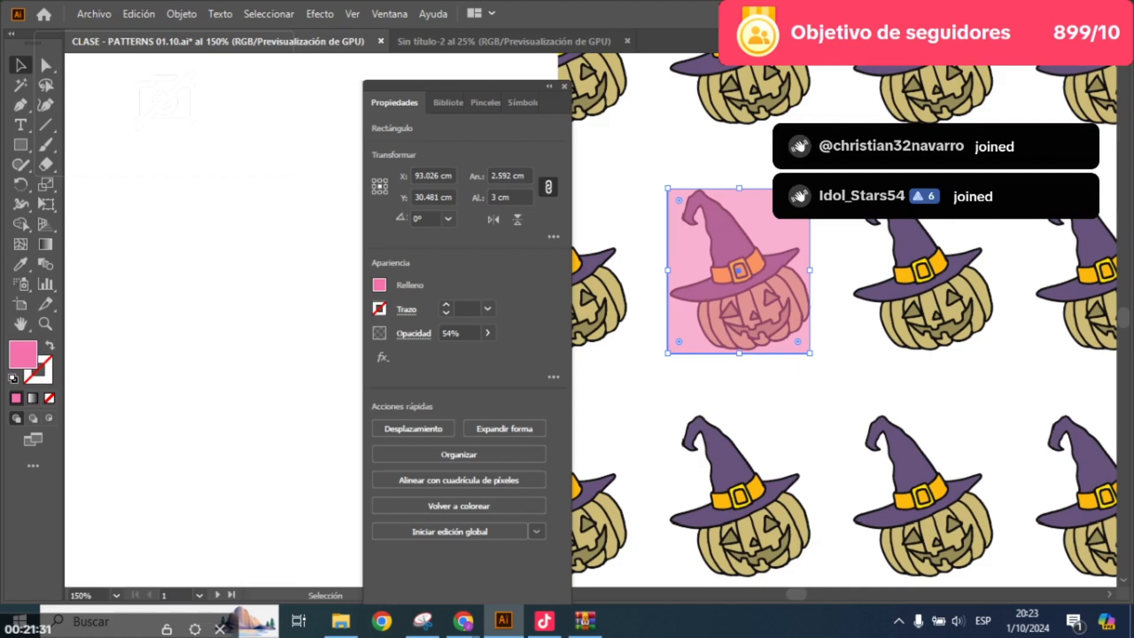
pyautogui.scroll(-2, 833, 291)
pyautogui.hscroll(3, 833, 290)
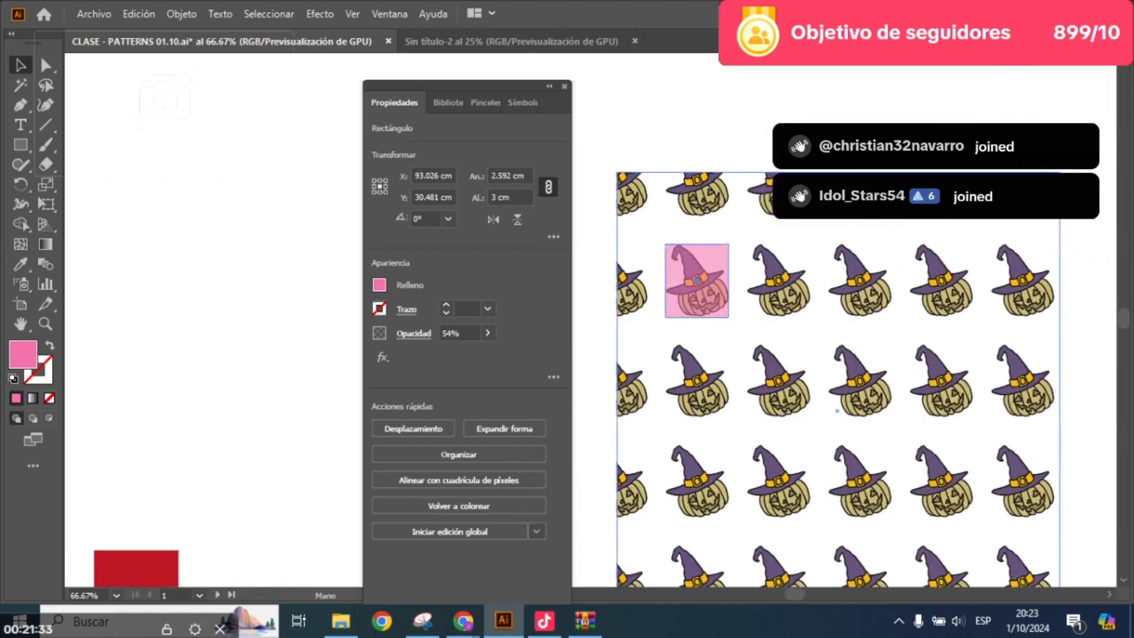
# - Draw a tall rectangle about 14.5 by 43.4 cm beside the witch-hat pattern and fill it with the sampled pattern
pyautogui.scroll(-1, 833, 290)
pyautogui.scroll(-3, 908, 226)
pyautogui.press('m')
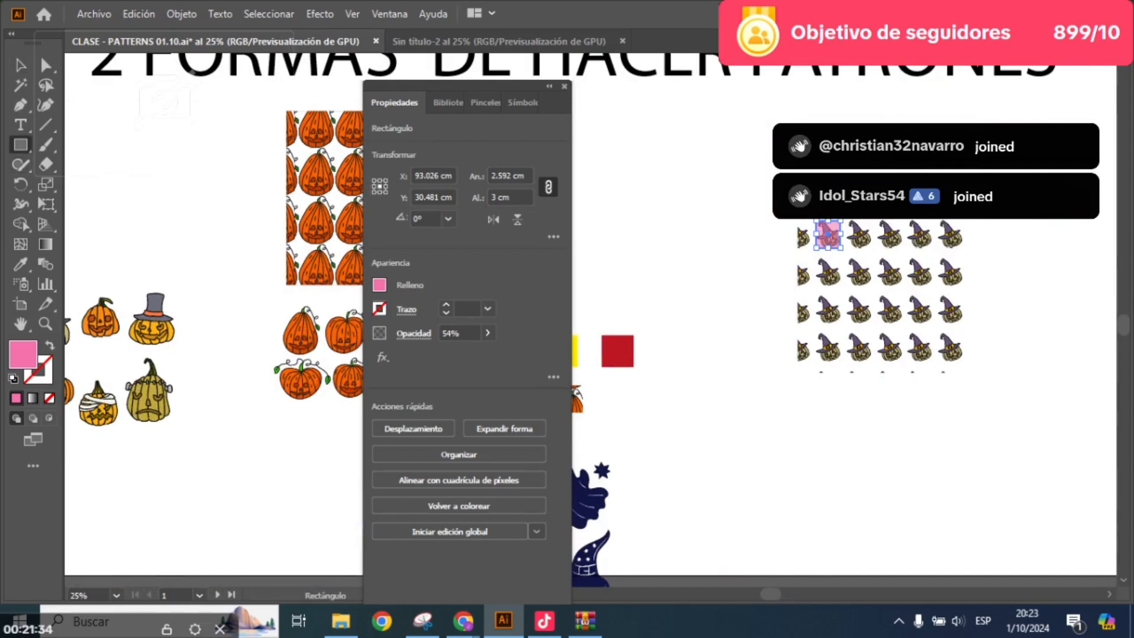
pyautogui.moveTo(617, 153); pyautogui.dragTo(751, 553)
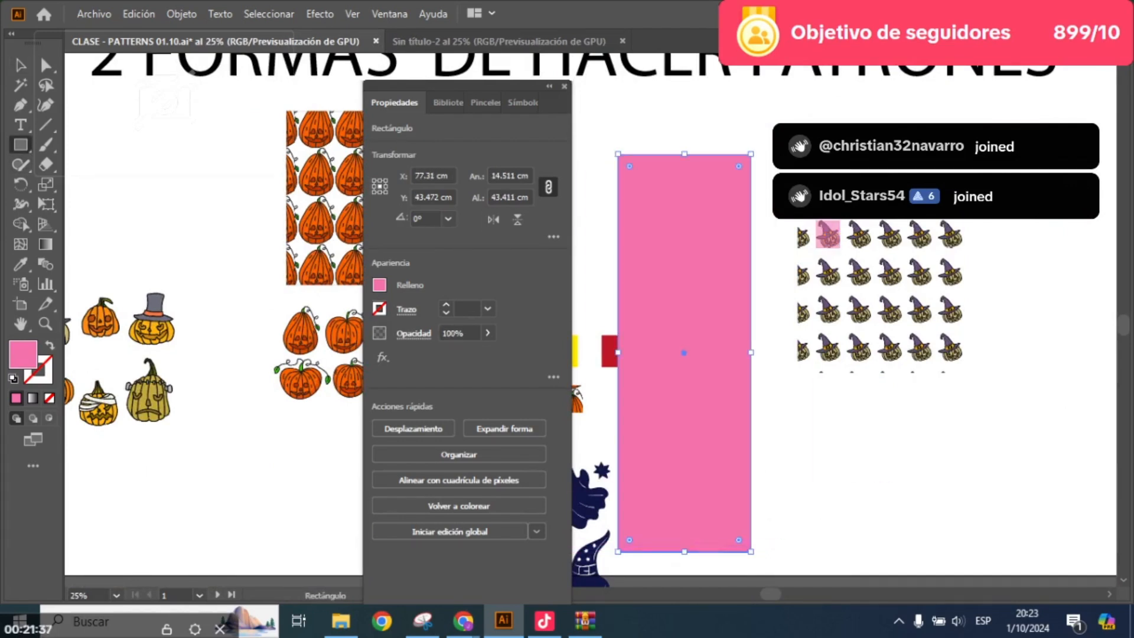
pyautogui.press('i')
pyautogui.click(880, 282)
pyautogui.press('v')
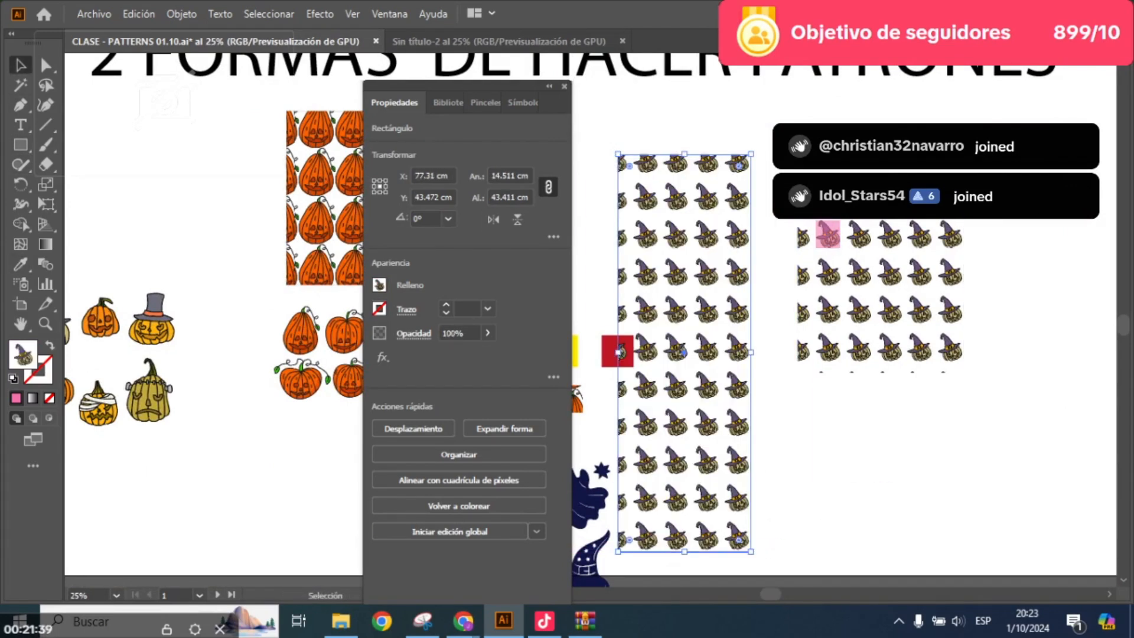
pyautogui.scroll(2, 746, 351)
# - Delete the tall witch-hat patterned rectangle
pyautogui.hotkey('ctrl', 'shift', 'a')
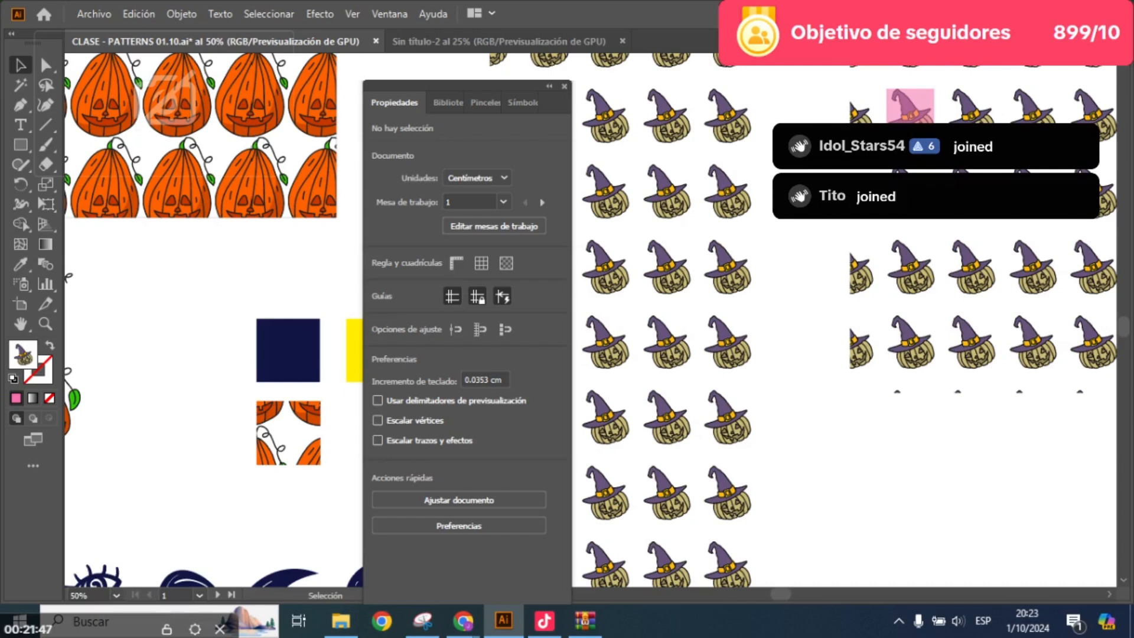
pyautogui.scroll(-2, 750, 240)
pyautogui.click(709, 254)
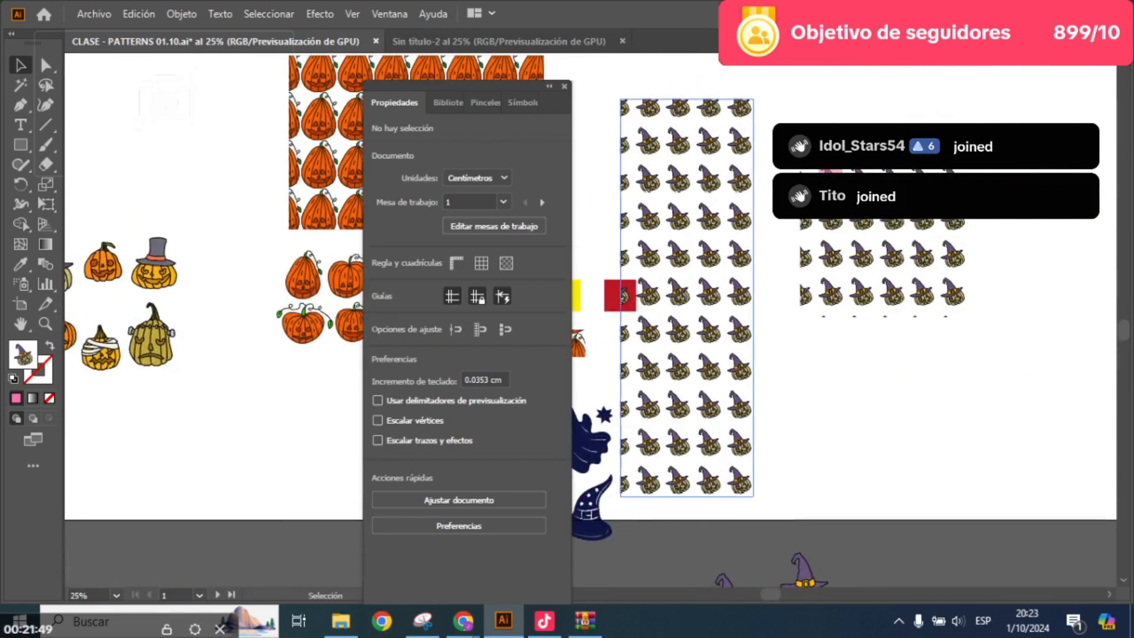
pyautogui.press('Delete')
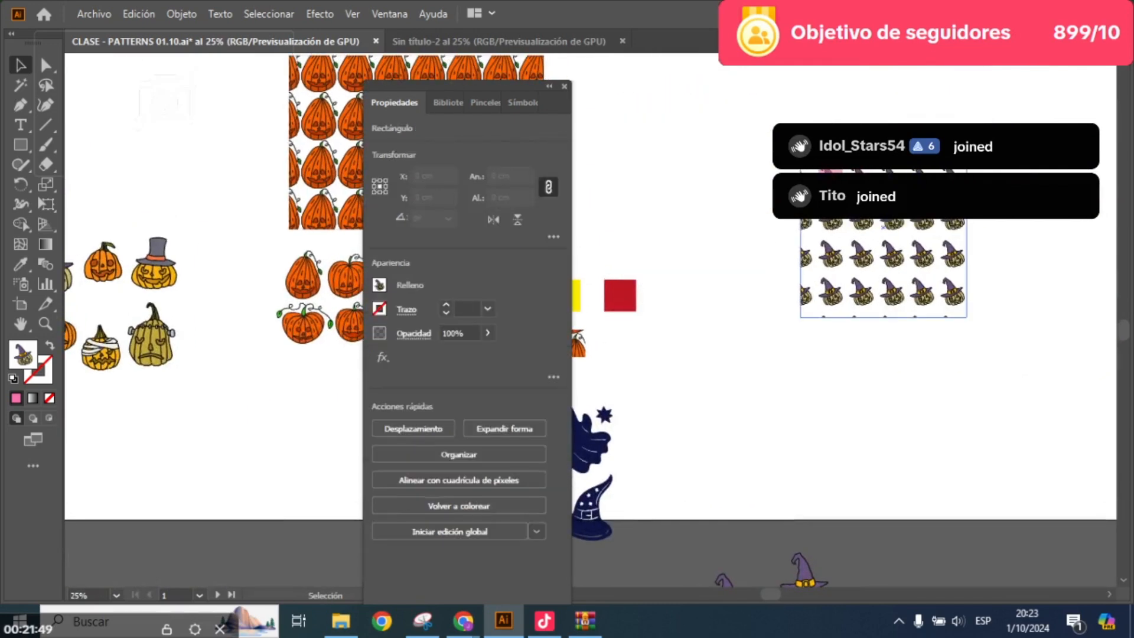
# - Close the Properties panel and move the orange pumpkin pattern away from above the six pumpkins, over the character pumpkins
pyautogui.moveTo(856, 272); pyautogui.dragTo(1088, 235)
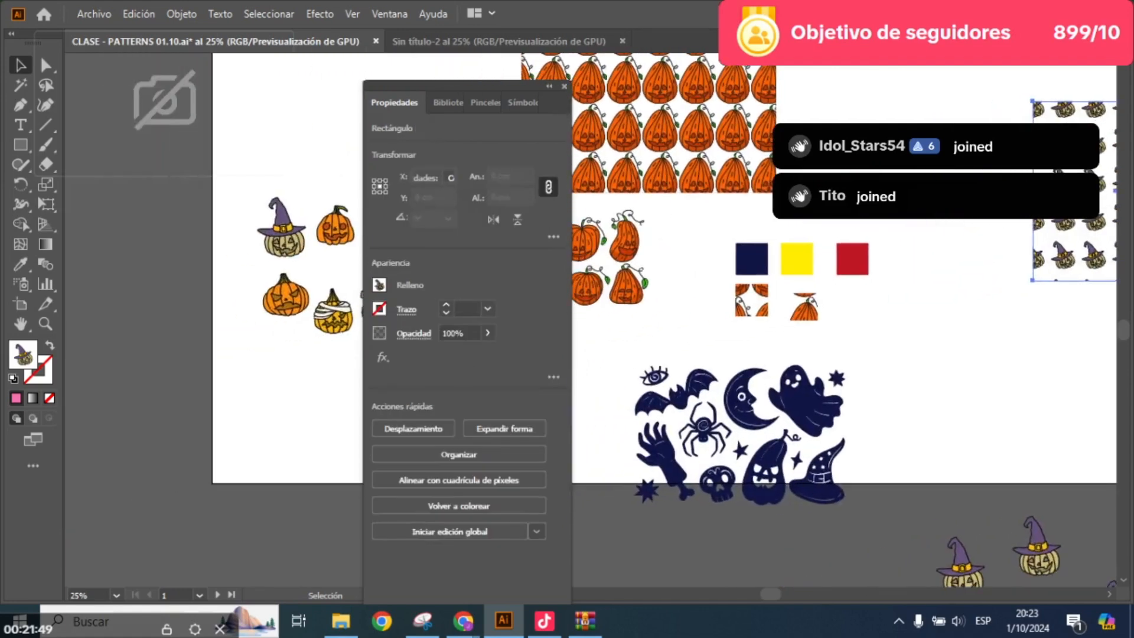
pyautogui.moveTo(767, 330); pyautogui.dragTo(877, 407)
pyautogui.click(563, 86)
pyautogui.moveTo(732, 177); pyautogui.dragTo(339, 235)
pyautogui.moveTo(340, 235); pyautogui.dragTo(300, 283)
pyautogui.moveTo(495, 264); pyautogui.dragTo(492, 299)
pyautogui.scroll(2, 497, 281)
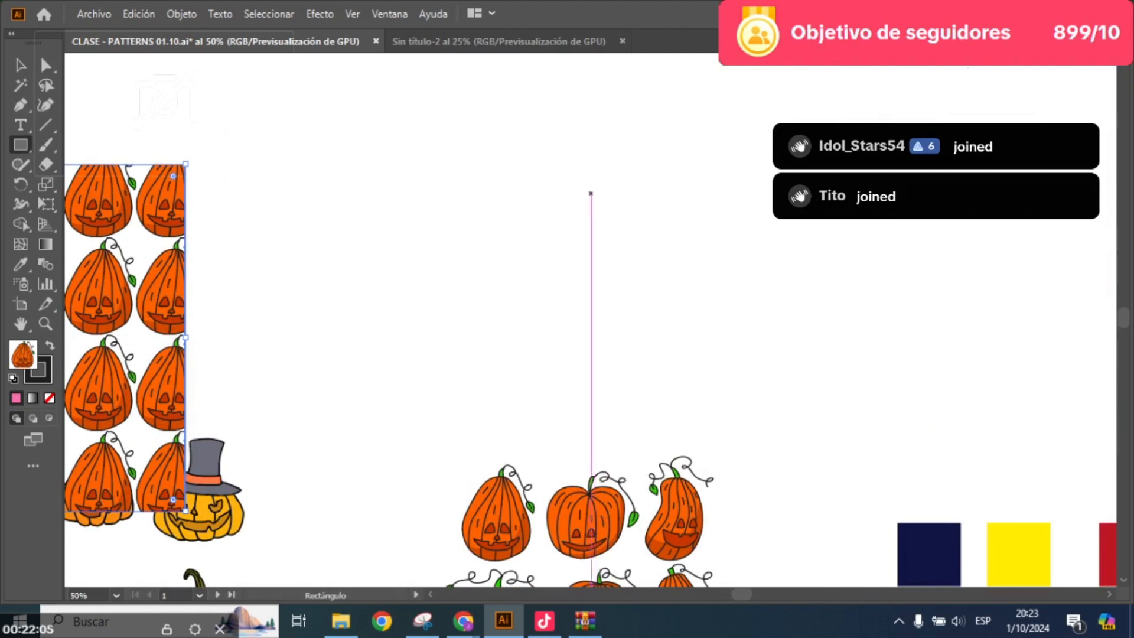
pyautogui.click(599, 192)
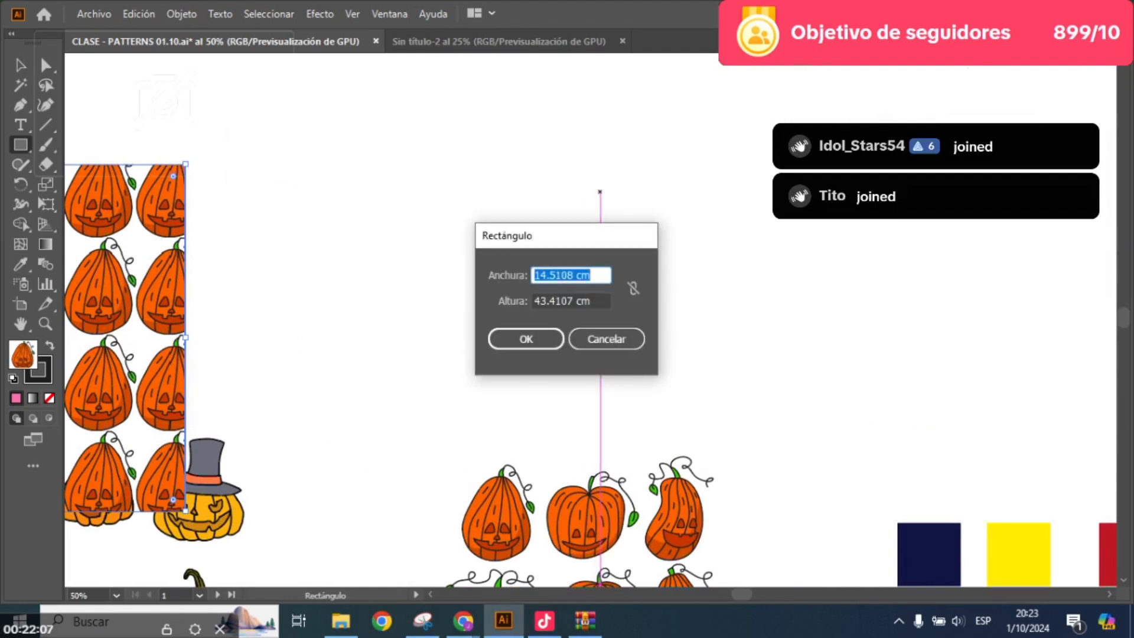
pyautogui.press('Escape')
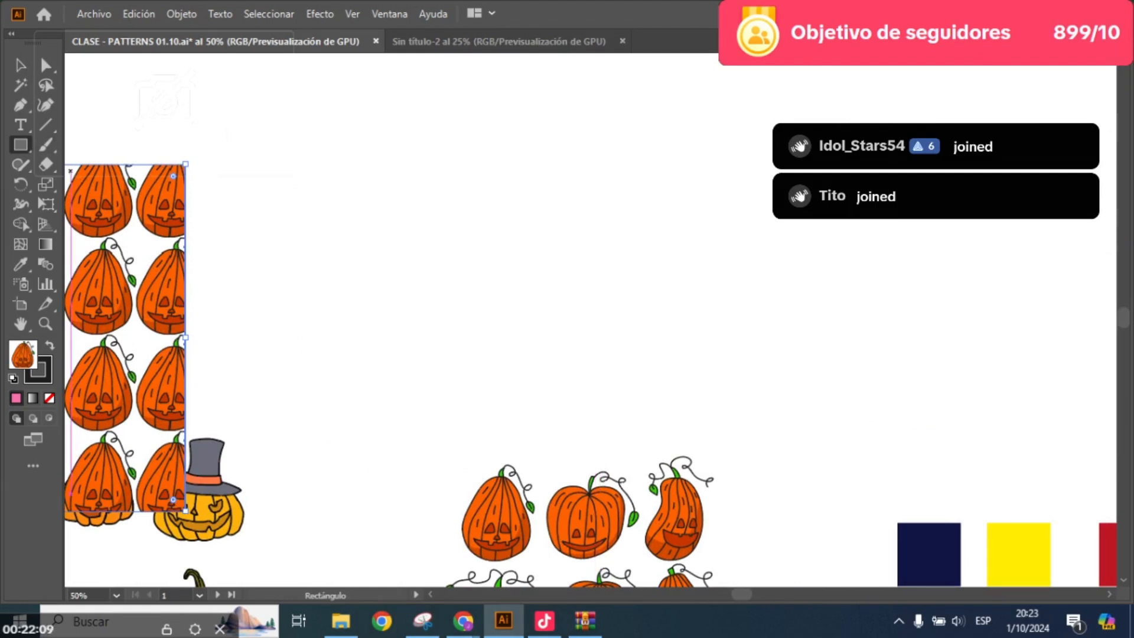
pyautogui.click(507, 234)
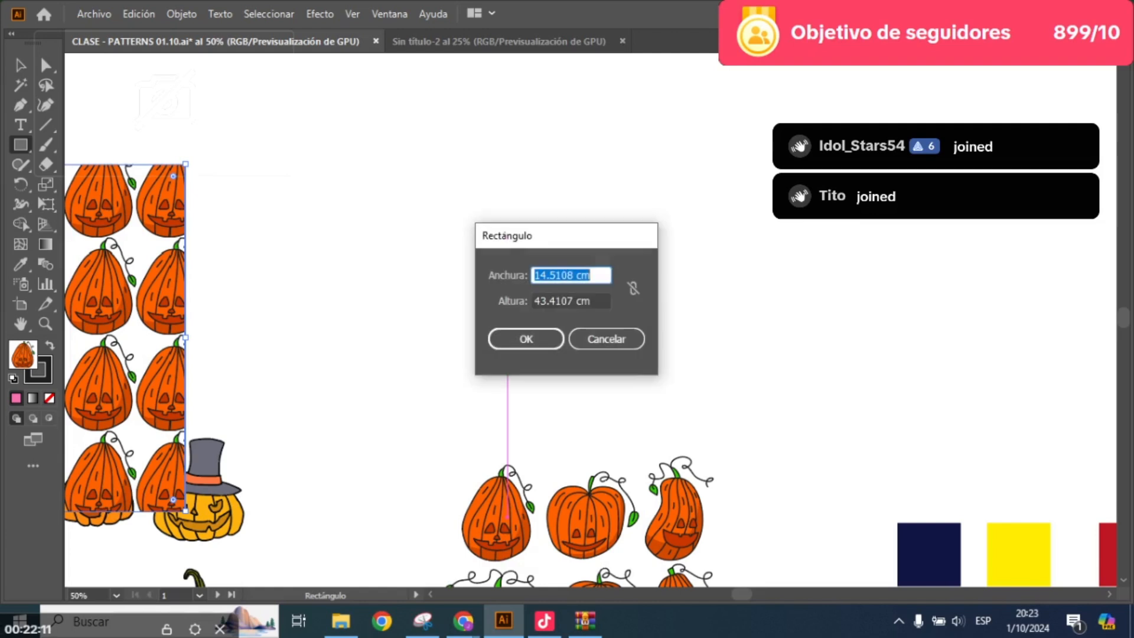
pyautogui.click(633, 289)
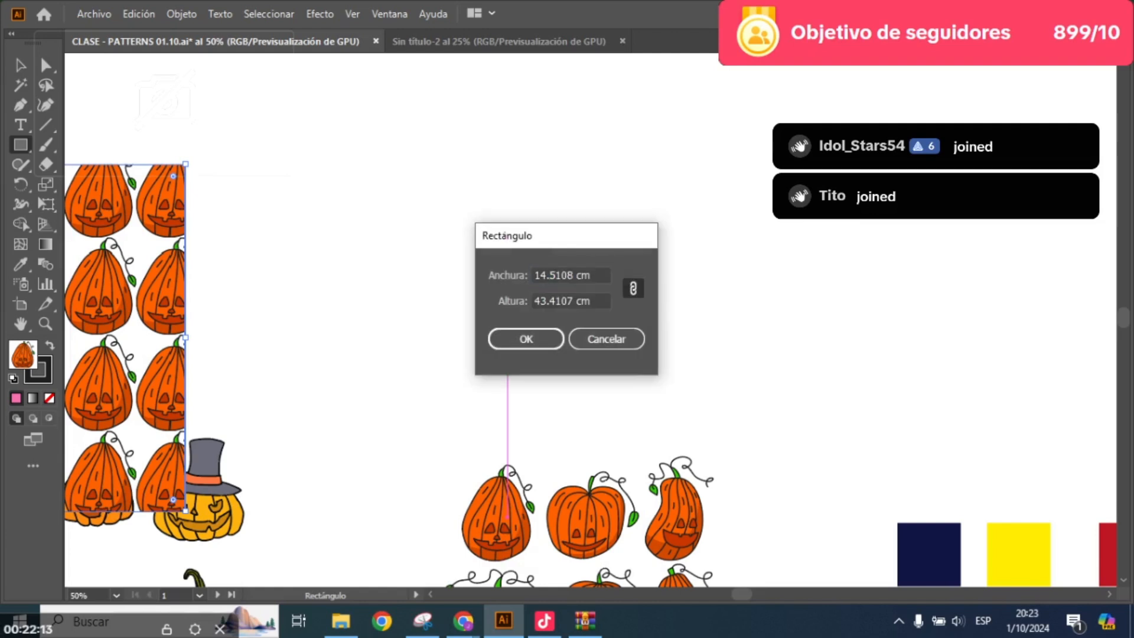
pyautogui.moveTo(576, 275); pyautogui.dragTo(567, 275)
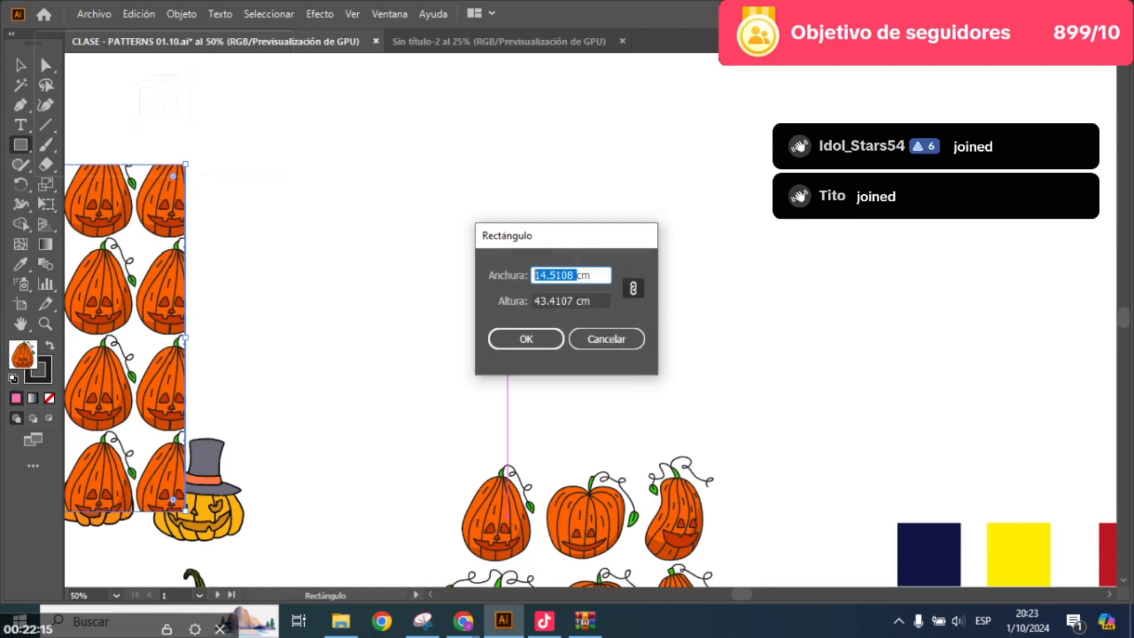
pyautogui.press('Escape')
pyautogui.press('v')
pyautogui.hotkey('ctrl', 'shift', 'a')
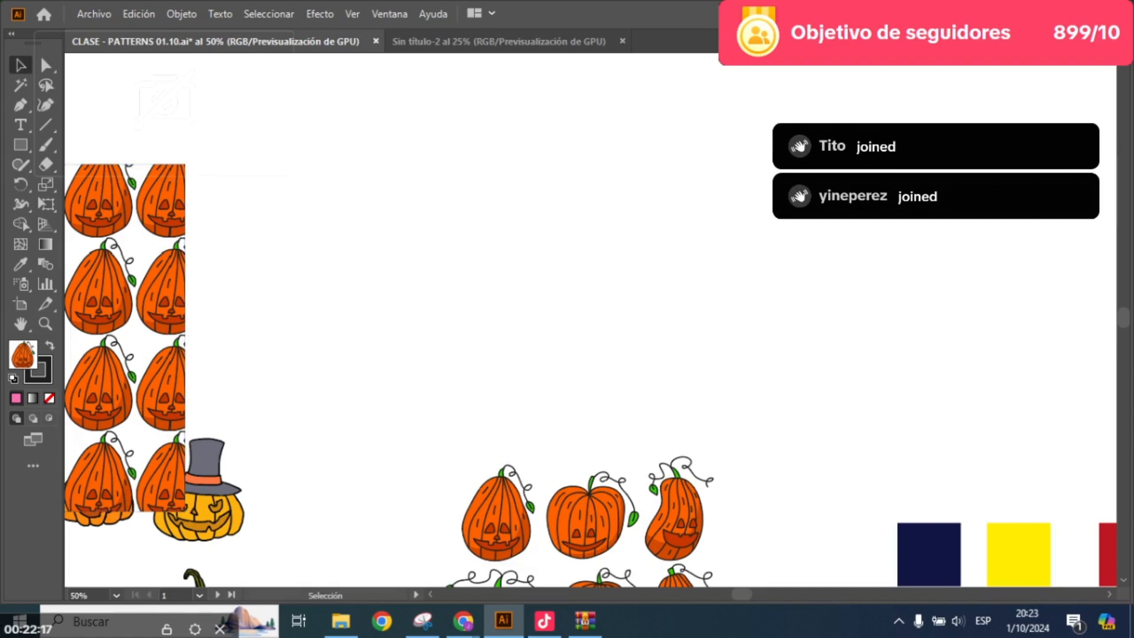
# - Show the Properties panel, set the document units to pixels, and move the panel clear of the artwork
pyautogui.click(389, 13)
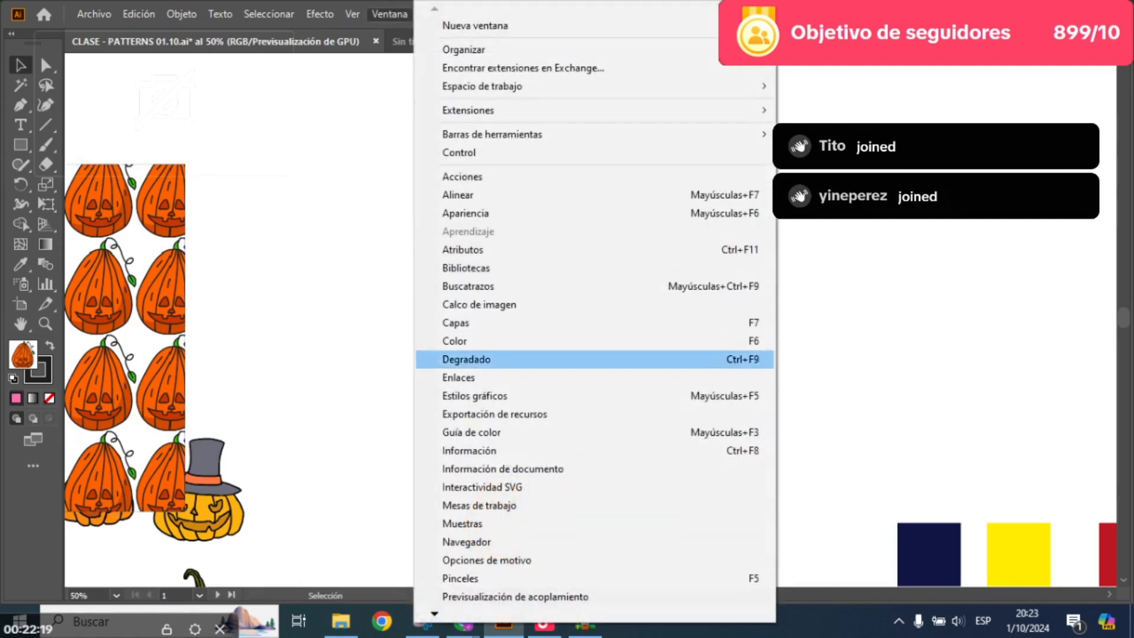
pyautogui.moveTo(434, 613)
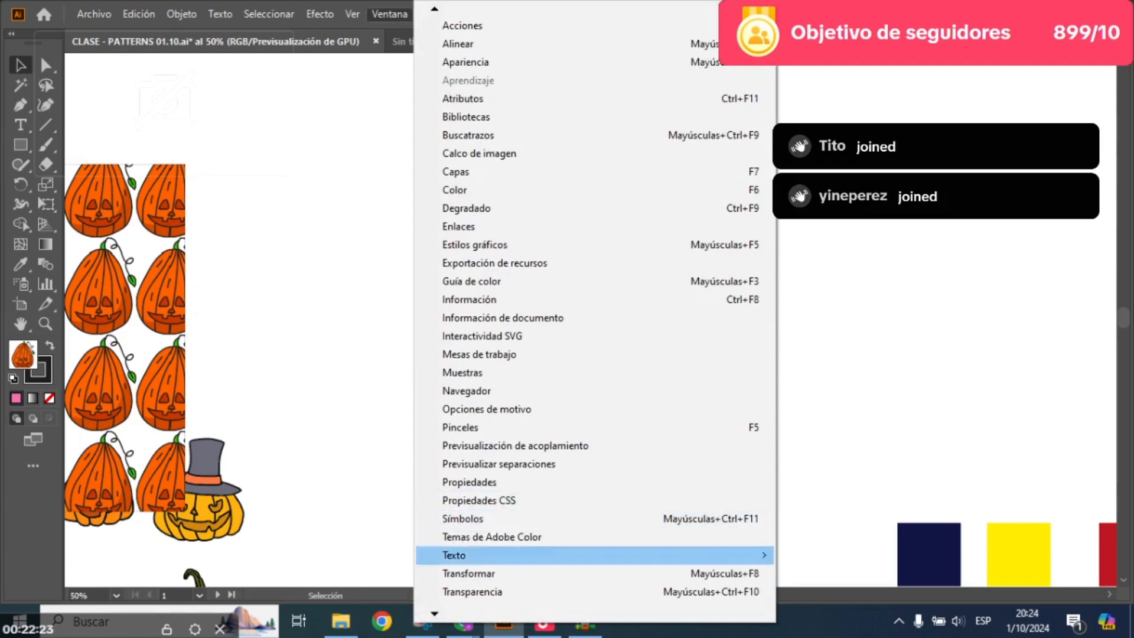
pyautogui.click(467, 479)
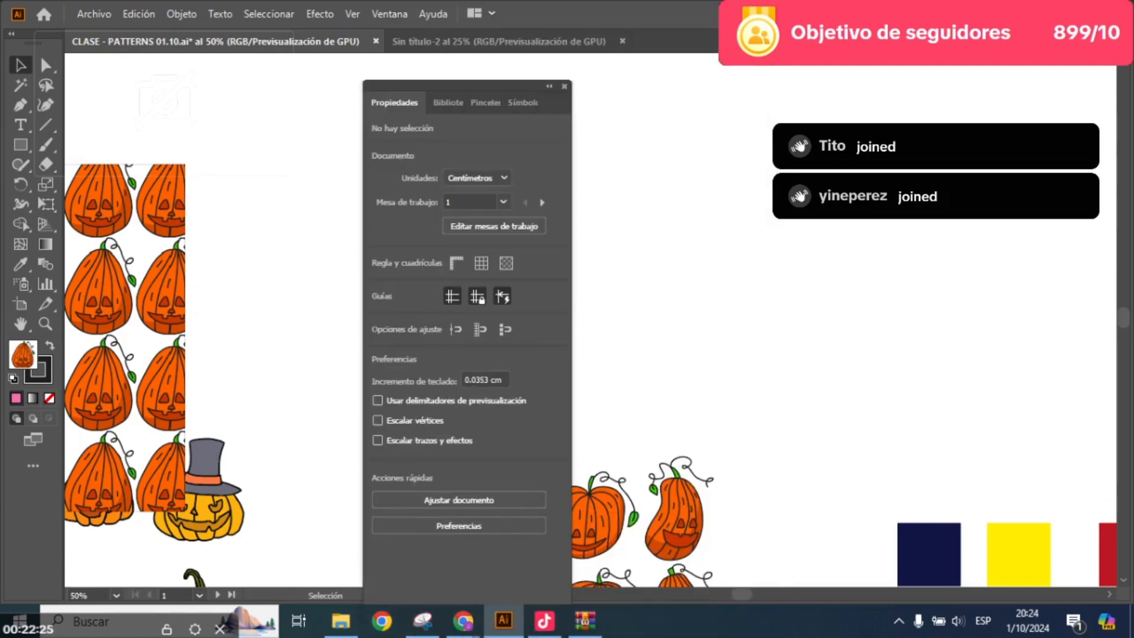
pyautogui.click(475, 178)
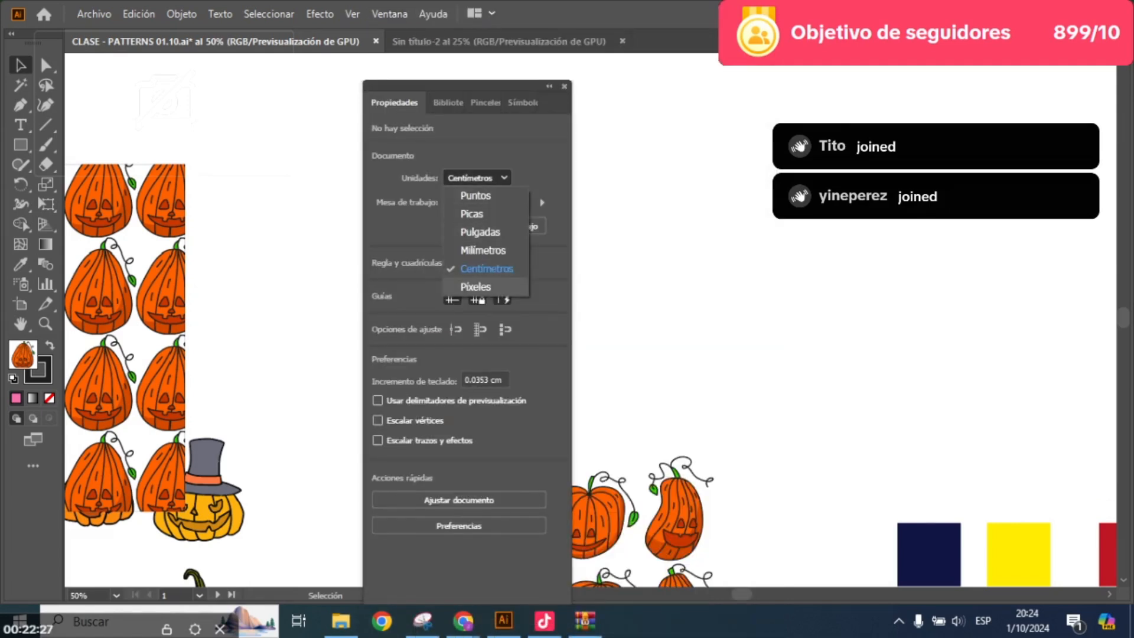
pyautogui.click(480, 287)
pyautogui.moveTo(460, 86); pyautogui.dragTo(1051, 89)
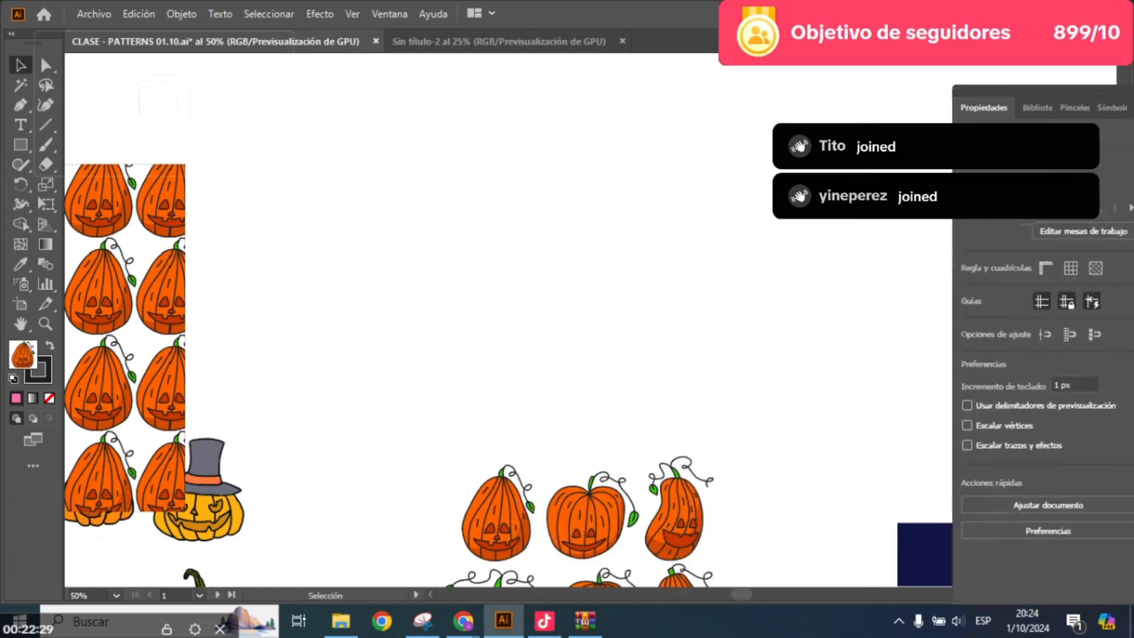
# - Create a 100 by 100 px square in the empty area above the six orange pumpkins
pyautogui.press('m')
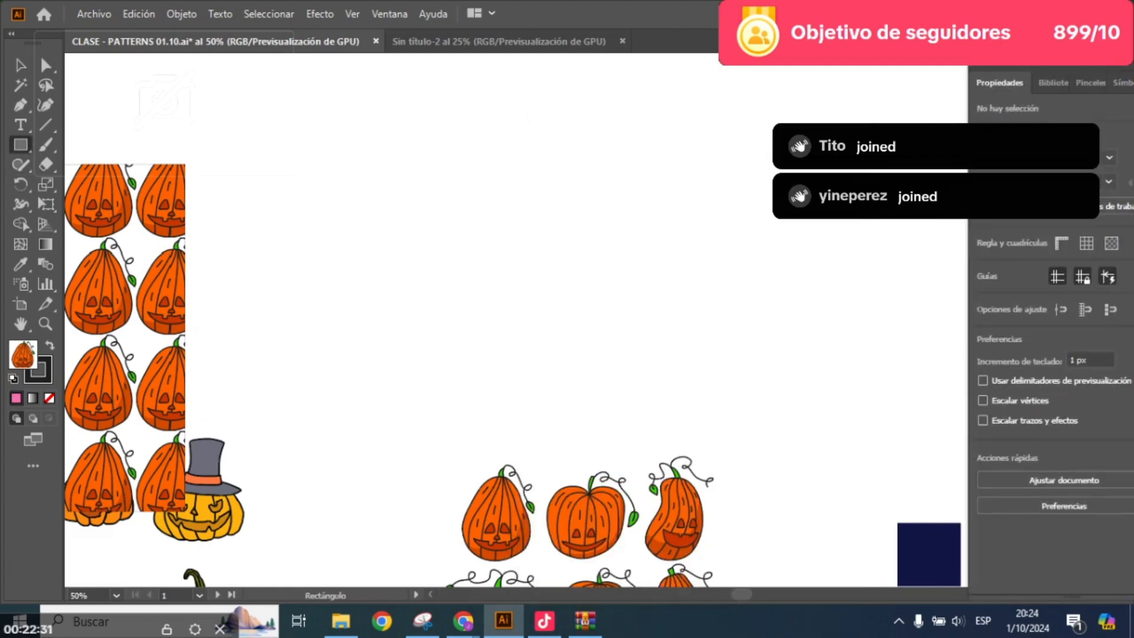
pyautogui.click(514, 319)
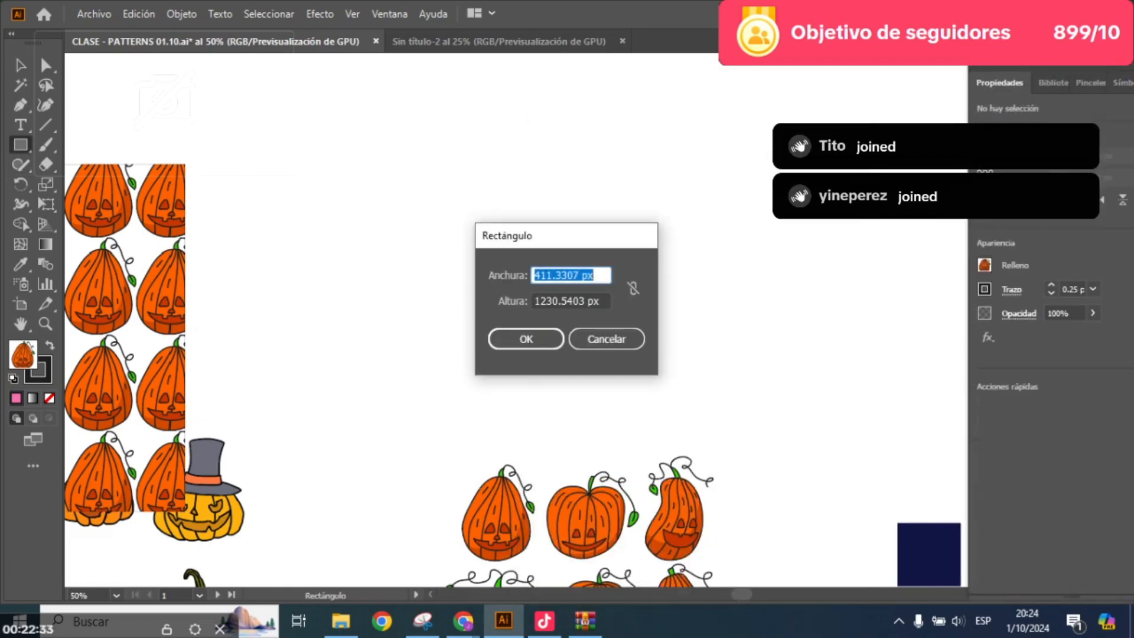
pyautogui.write('100')
pyautogui.press('Tab')
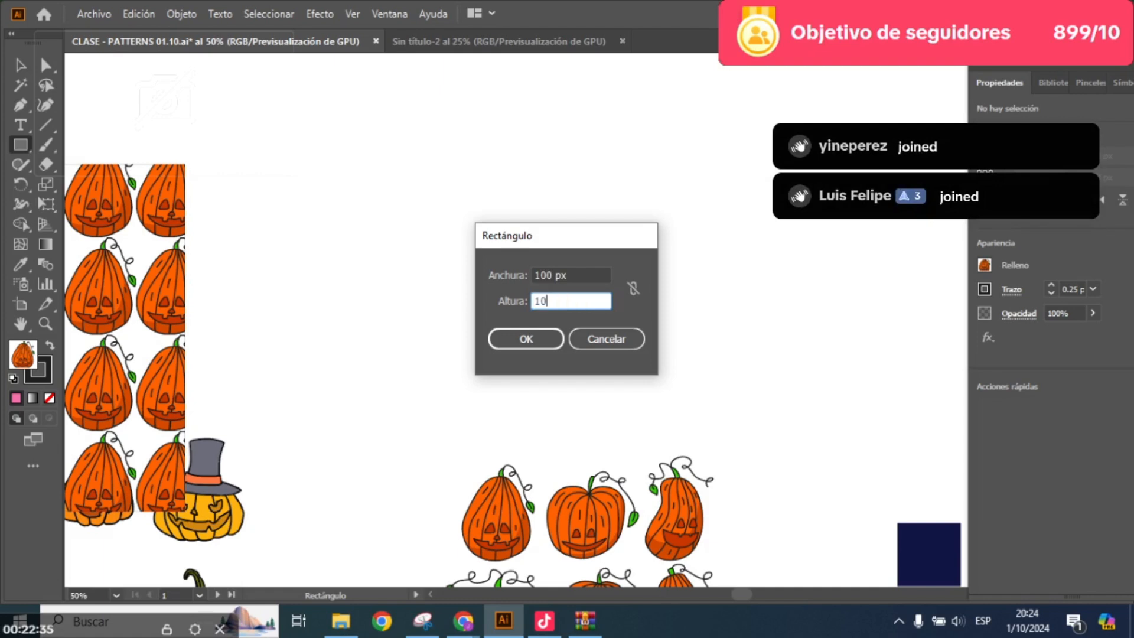
pyautogui.write('100')
pyautogui.click(525, 338)
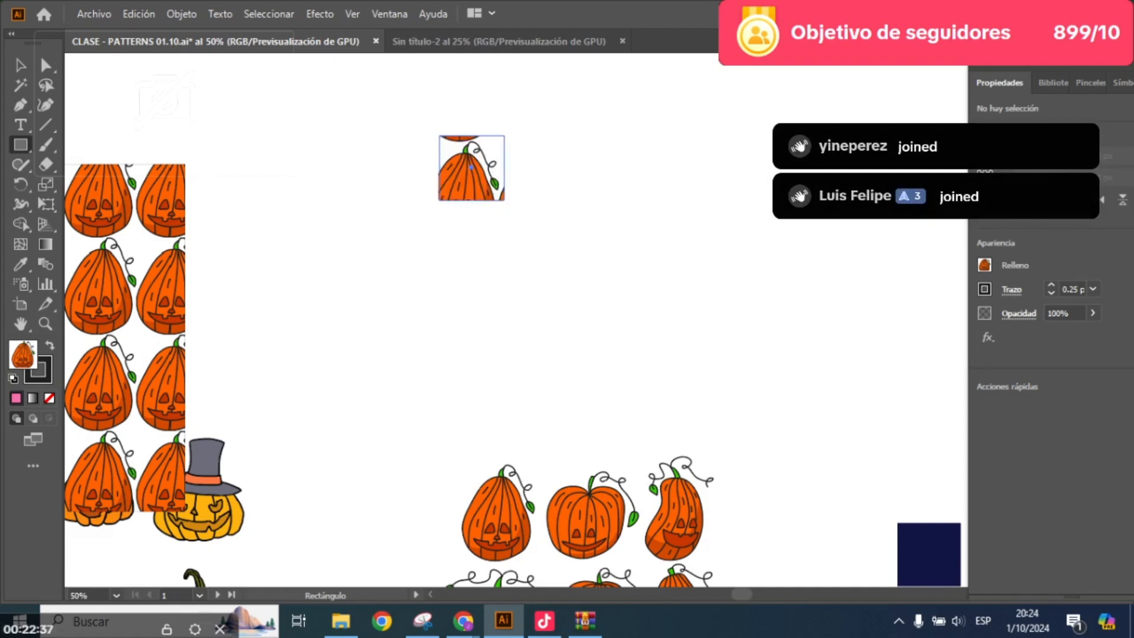
# - Swap the fill and stroke of the new 100 px square
pyautogui.scroll(3, 486, 181)
pyautogui.moveTo(431, 136); pyautogui.dragTo(460, 184)
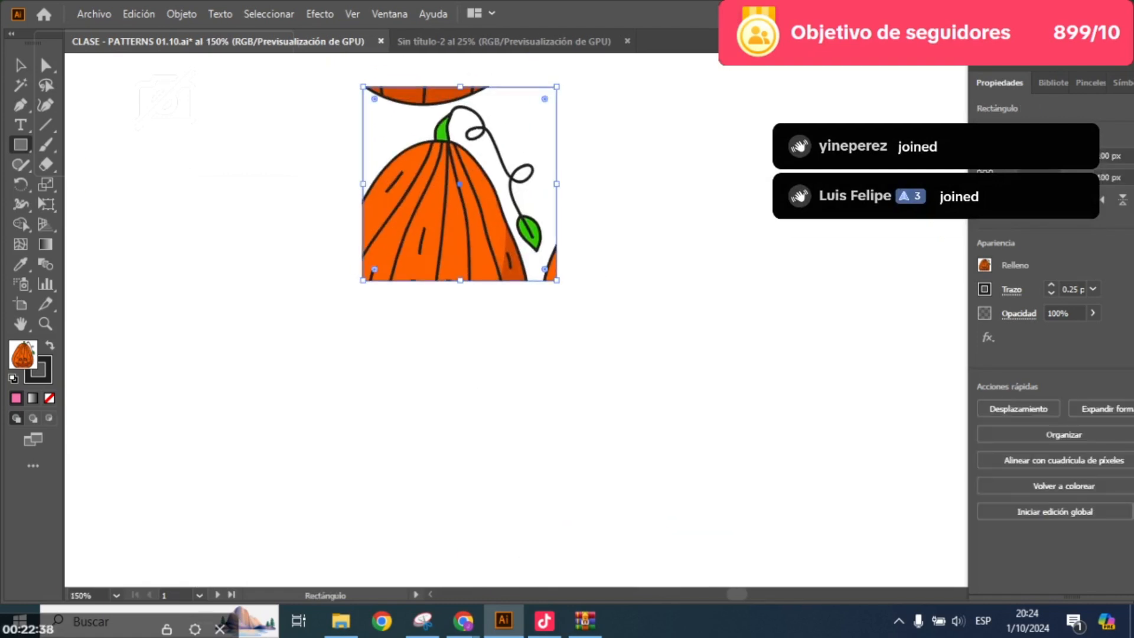
pyautogui.hotkey('shift', 'x')
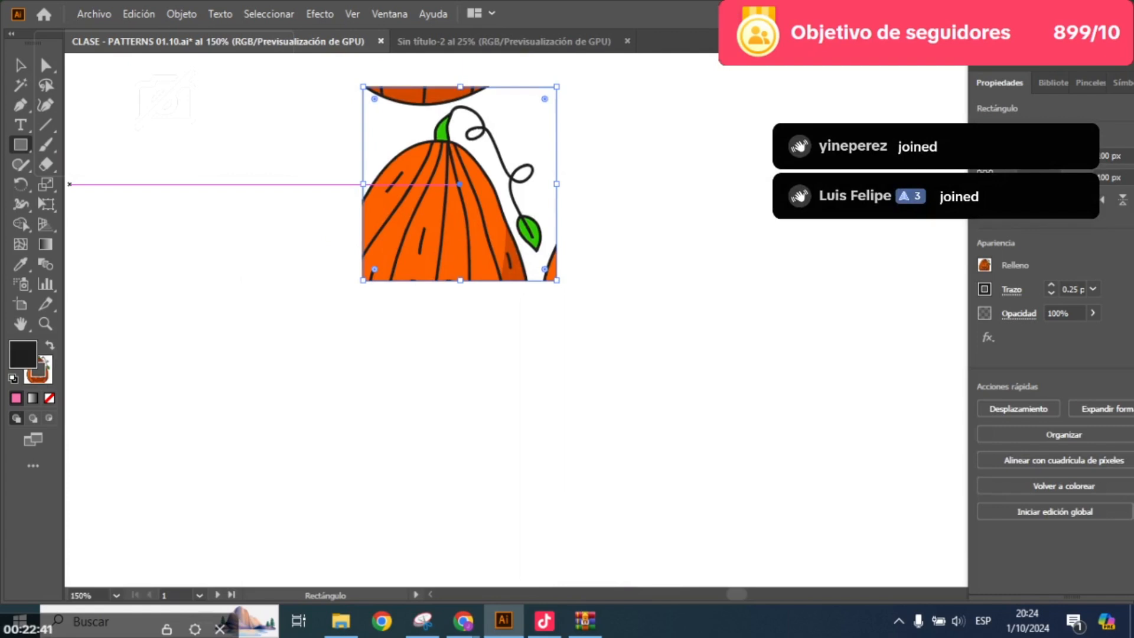
# - Remove the stroke of the 100 px square and fill it with bright green 2EFF2E
pyautogui.press(',')
pyautogui.press('/')
pyautogui.press('v')
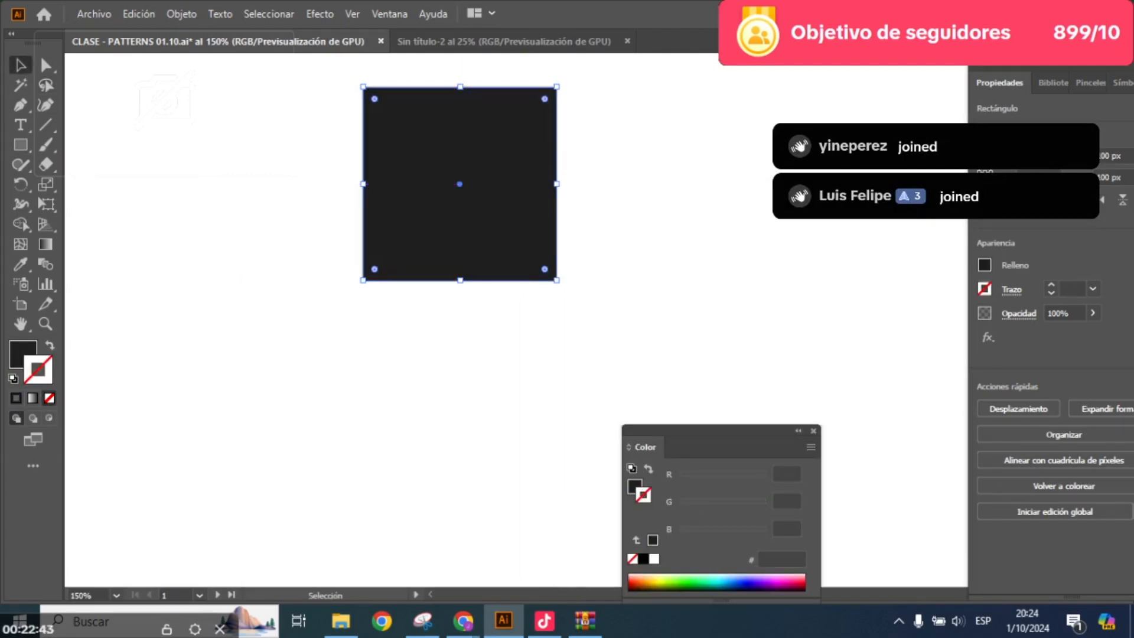
pyautogui.hotkey('ctrl', 'h')
pyautogui.hotkey('ctrl', 'shift', 'a')
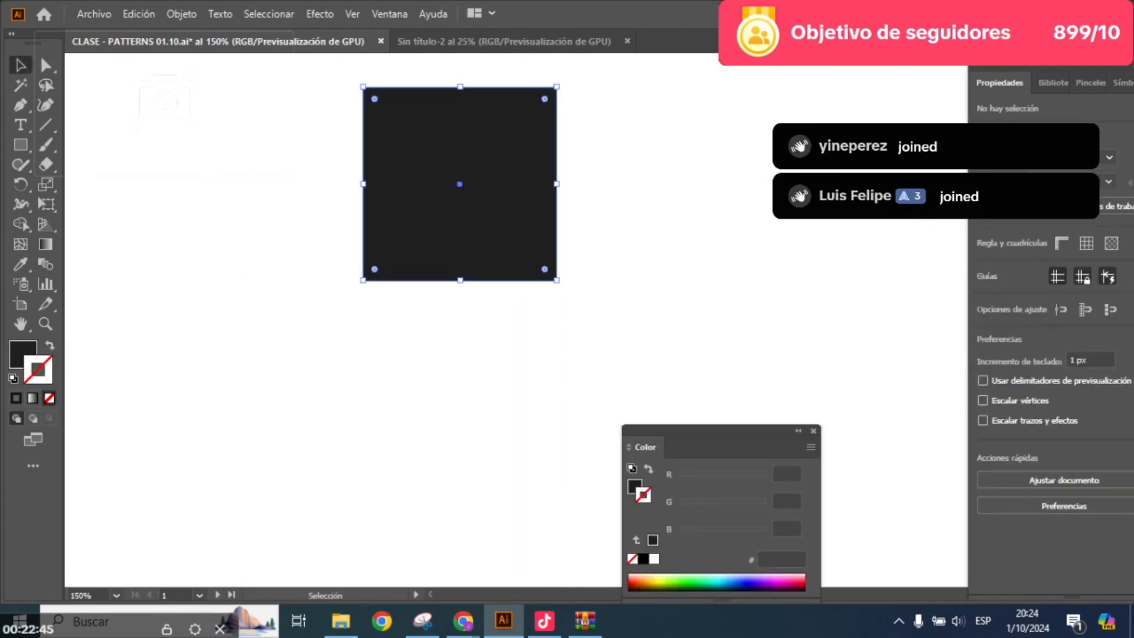
pyautogui.press('x')
pyautogui.click(686, 580)
pyautogui.hotkey('ctrl', 'shift', 'a')
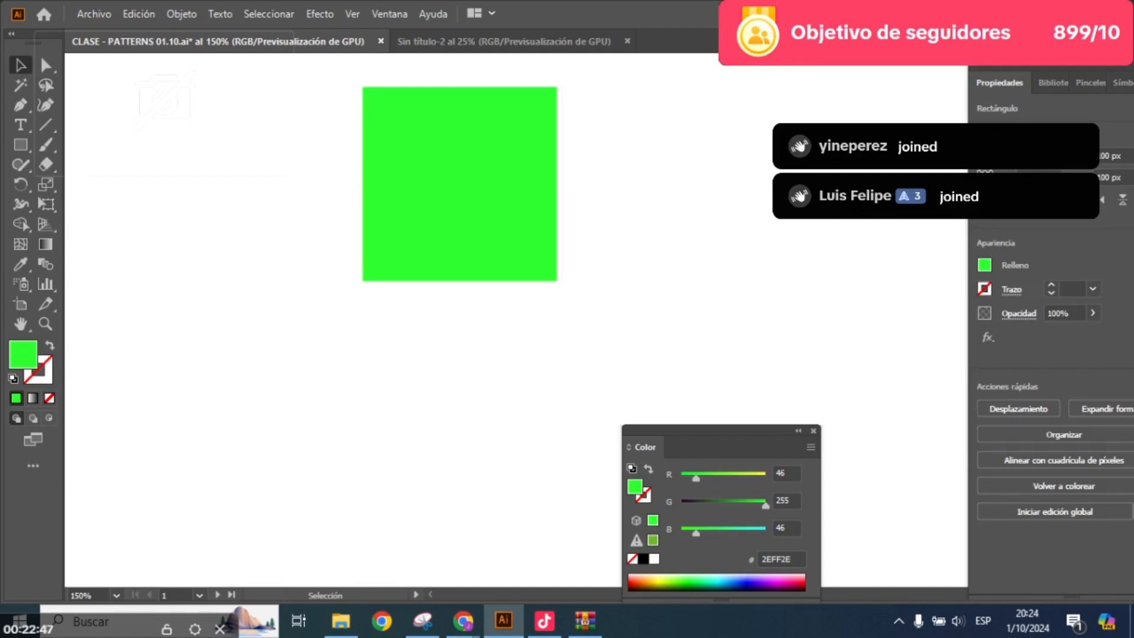
# - Duplicate the top-hat pumpkin and the round orange pumpkin to the area around the green square
pyautogui.hotkey('ctrl', '-')
pyautogui.hotkey('ctrl', '-')
pyautogui.hotkey('ctrl', '-')
pyautogui.hotkey('ctrl', '-')
pyautogui.hotkey('ctrl', '-')
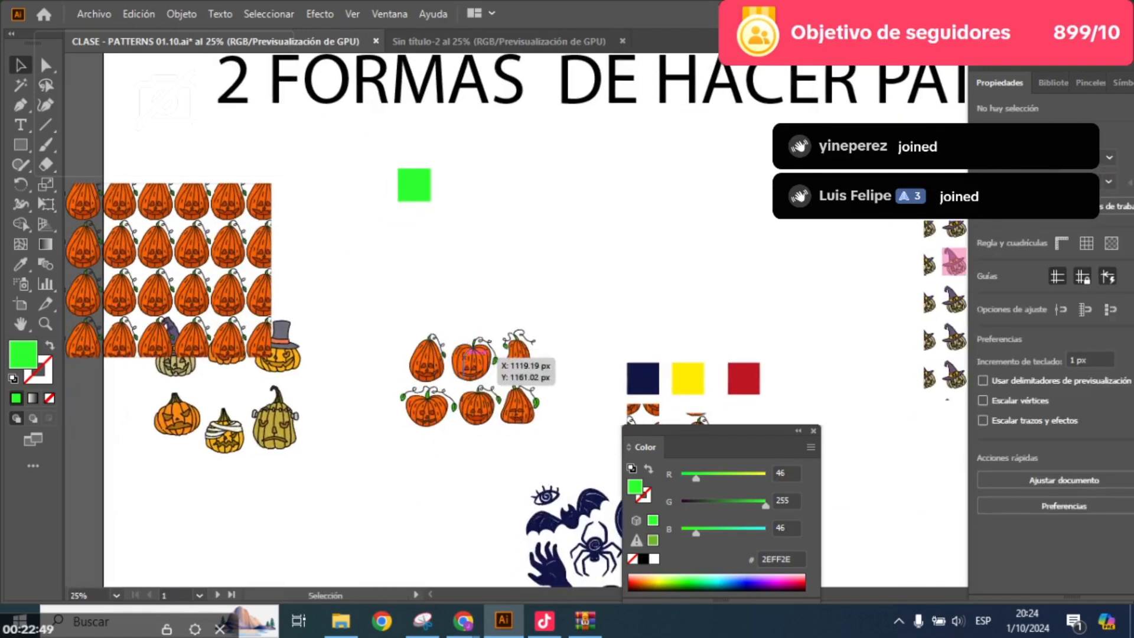
pyautogui.click(472, 357)
pyautogui.moveTo(472, 357); pyautogui.dragTo(433, 235)
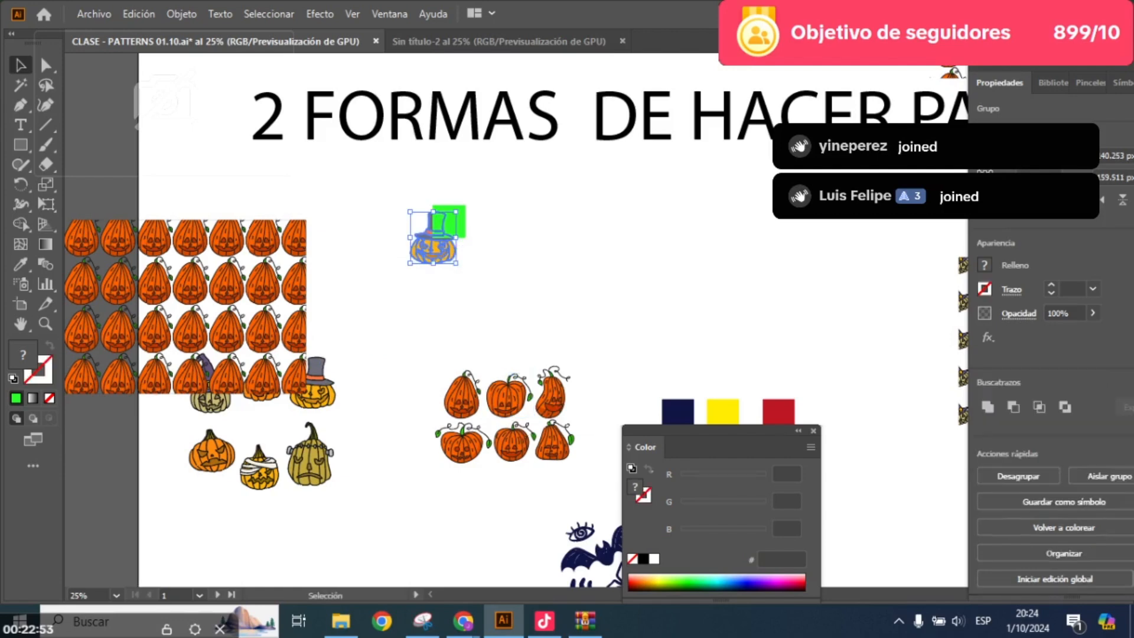
pyautogui.moveTo(508, 395); pyautogui.dragTo(512, 260)
# - Send the green square behind the pumpkins
pyautogui.hotkey('ctrl', '+')
pyautogui.hotkey('ctrl', '+')
pyautogui.hotkey('ctrl', '+')
pyautogui.hotkey('ctrl', '+')
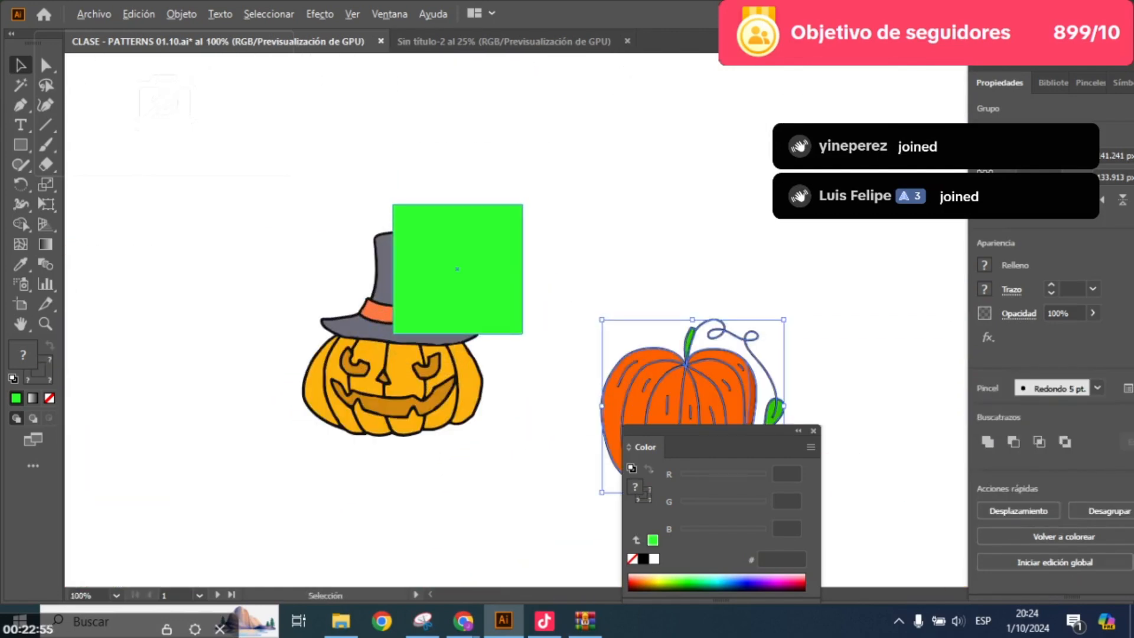
pyautogui.click(457, 269)
pyautogui.hotkey('ctrl', 'shift', '[')
# - Scale the top-hat pumpkin down proportionally and place it near the middle of the green square
pyautogui.hotkey('ctrl', '+')
pyautogui.click(448, 466)
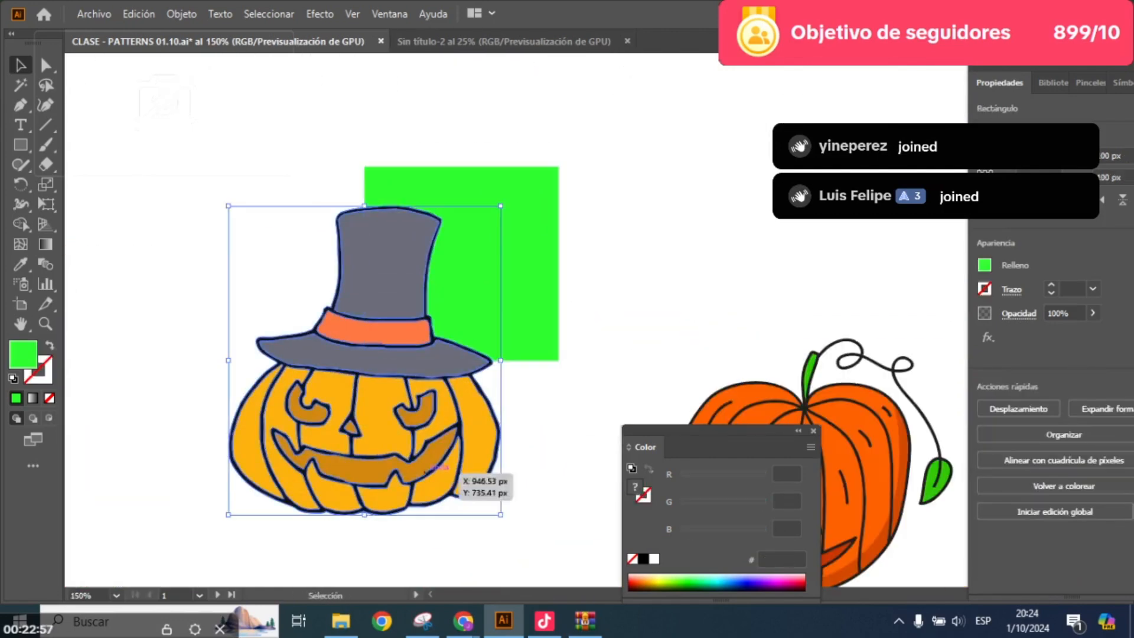
pyautogui.moveTo(501, 205); pyautogui.dragTo(415, 306)
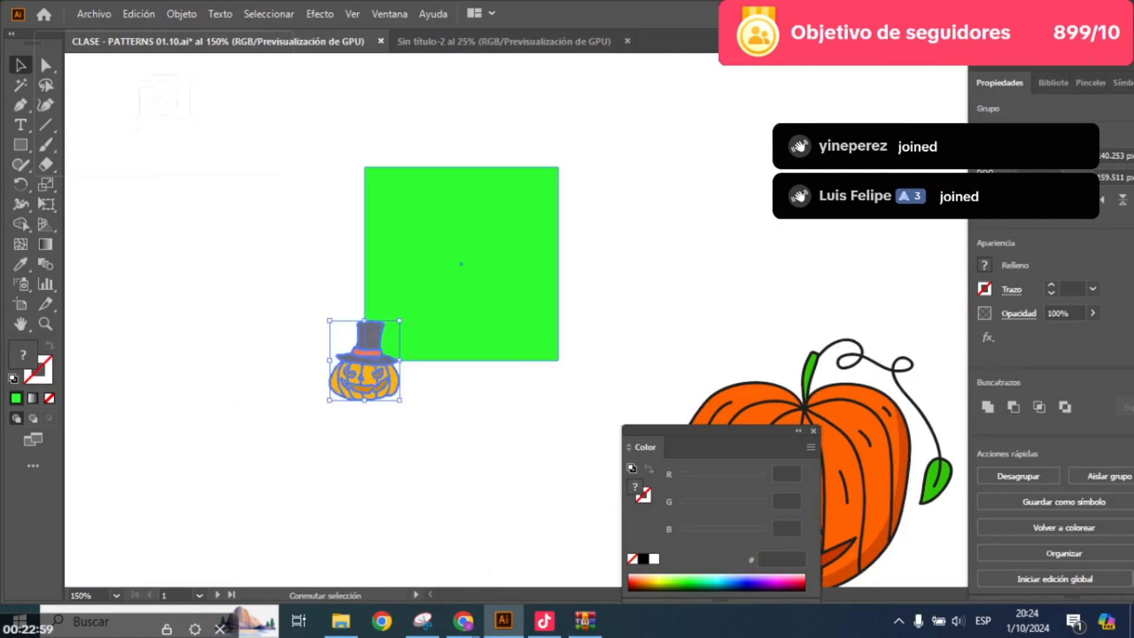
pyautogui.moveTo(371, 384); pyautogui.dragTo(466, 268)
pyautogui.click(322, 260)
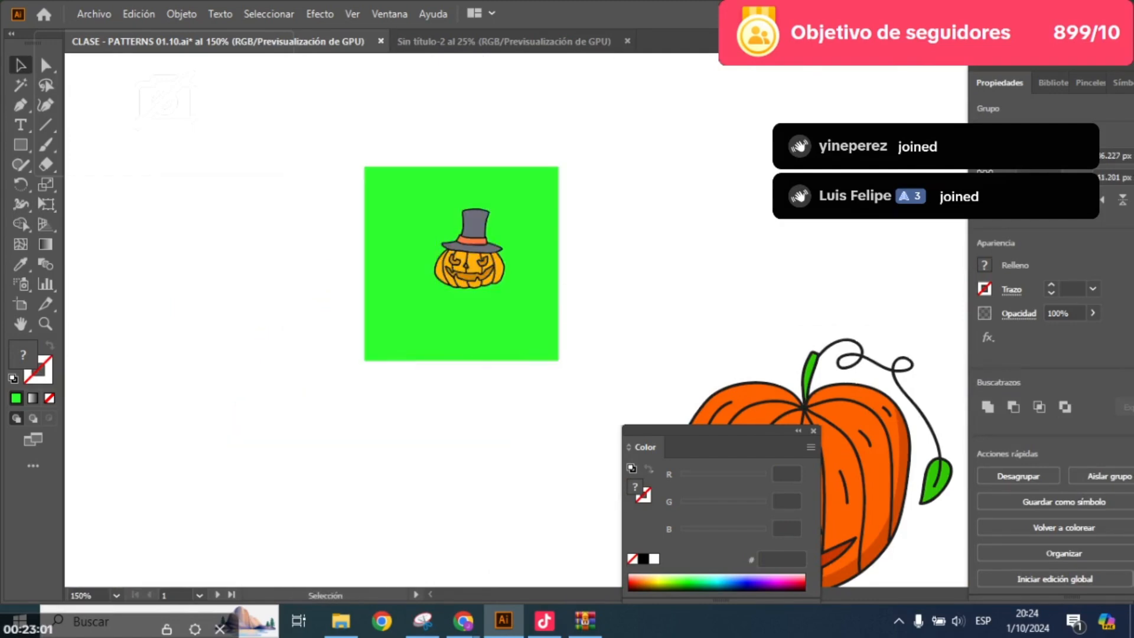
# - Move the round orange pumpkin against the lower edge of the green square
pyautogui.scroll(5, 424, 250)
pyautogui.scroll(-4, 534, 243)
pyautogui.scroll(-2, 549, 264)
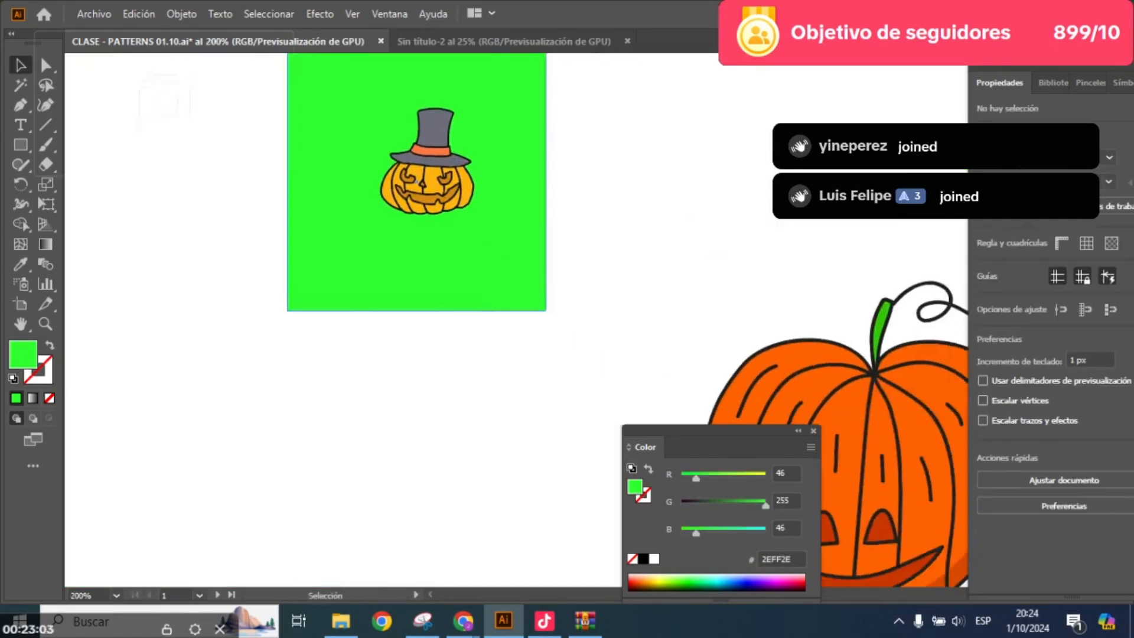
pyautogui.moveTo(631, 313); pyautogui.dragTo(521, 307)
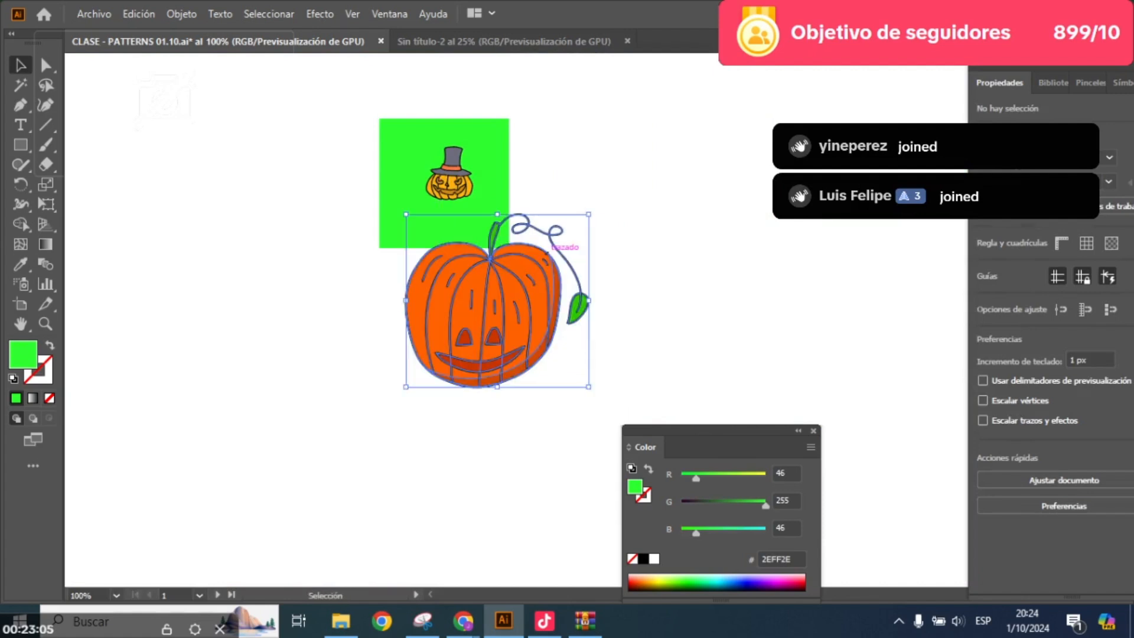
# - Try to scale the orange pumpkin down with its brush strokes unexpanded and check its outlines
pyautogui.moveTo(588, 214); pyautogui.dragTo(534, 273)
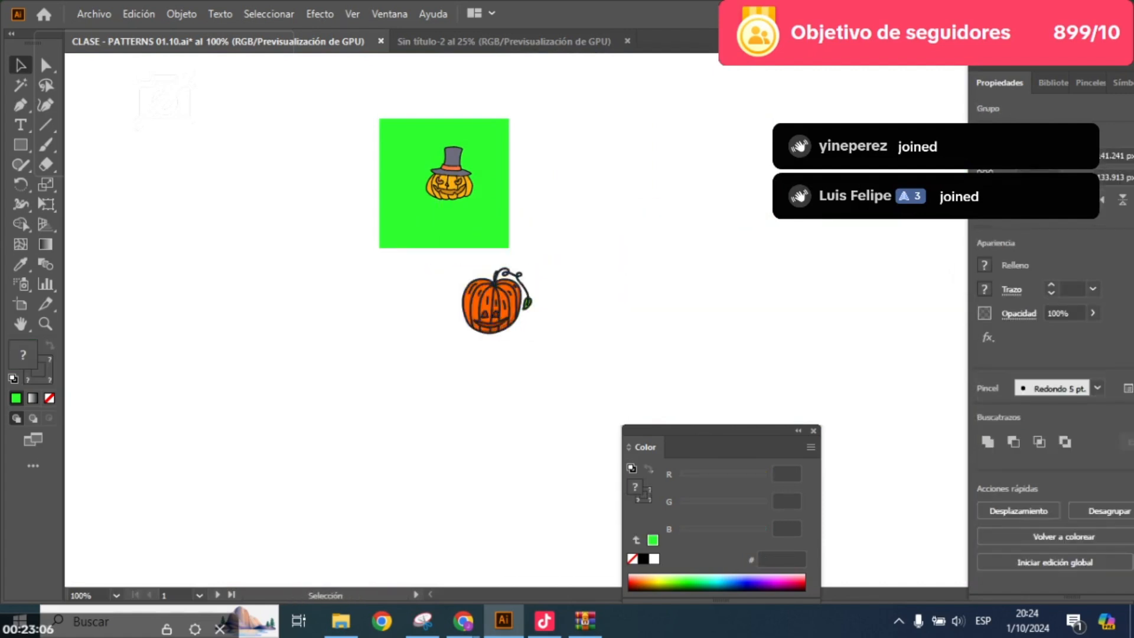
pyautogui.scroll(2, 446, 240)
pyautogui.press('a')
pyautogui.click(549, 384)
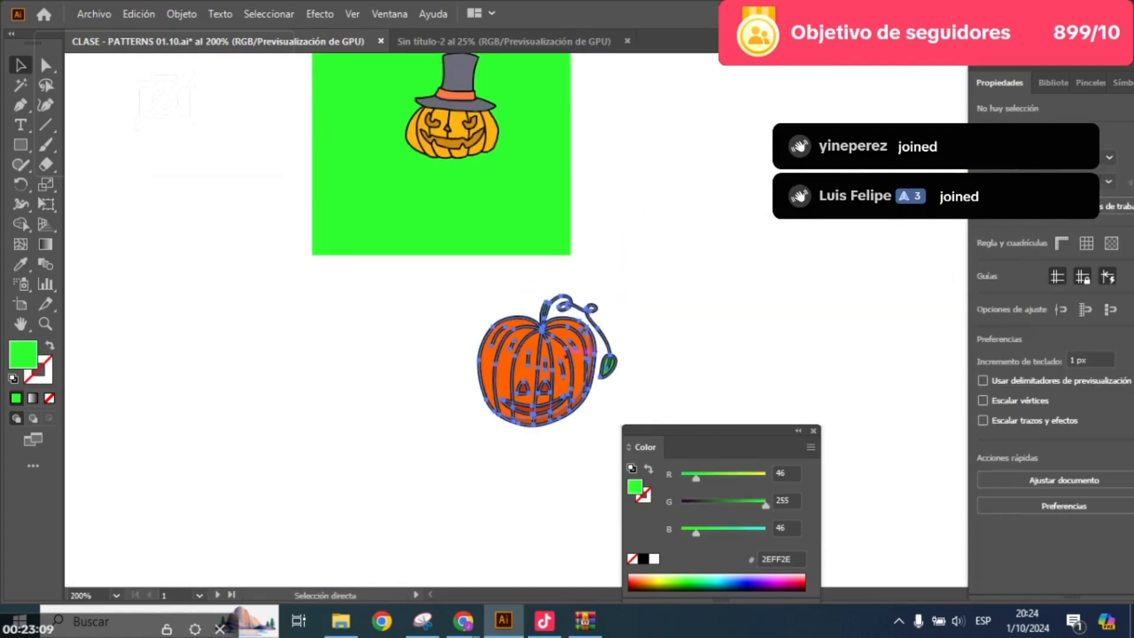
pyautogui.scroll(2, 583, 346)
pyautogui.press('v')
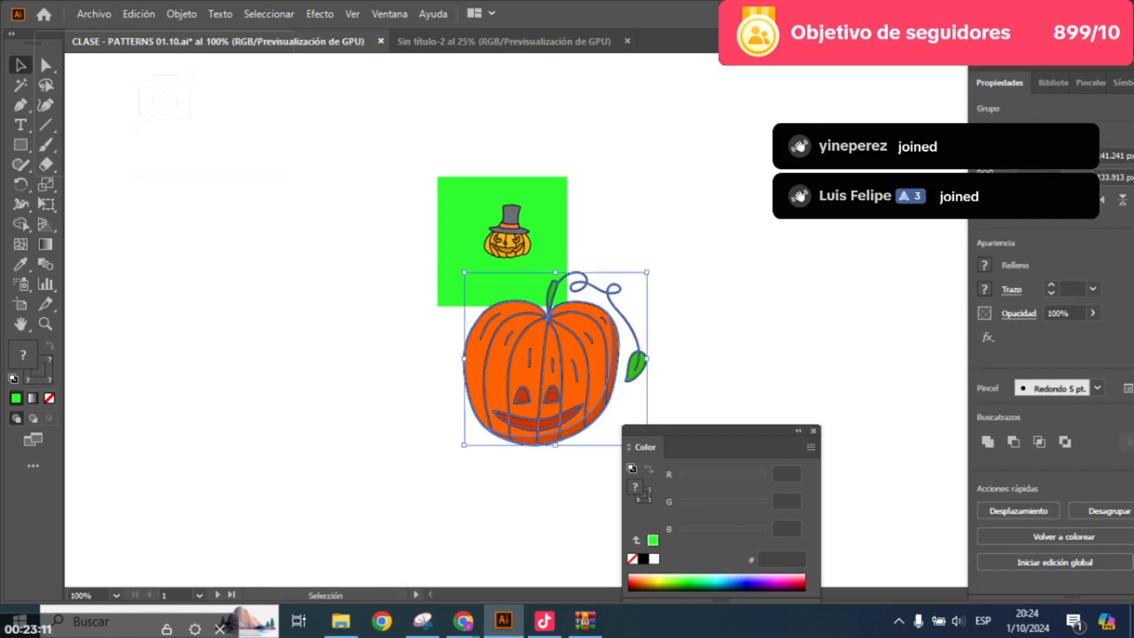
# - Expand the orange pumpkin's brush strokes into filled shapes
pyautogui.press('Return')
pyautogui.press('Escape')
pyautogui.press('a')
pyautogui.press('v')
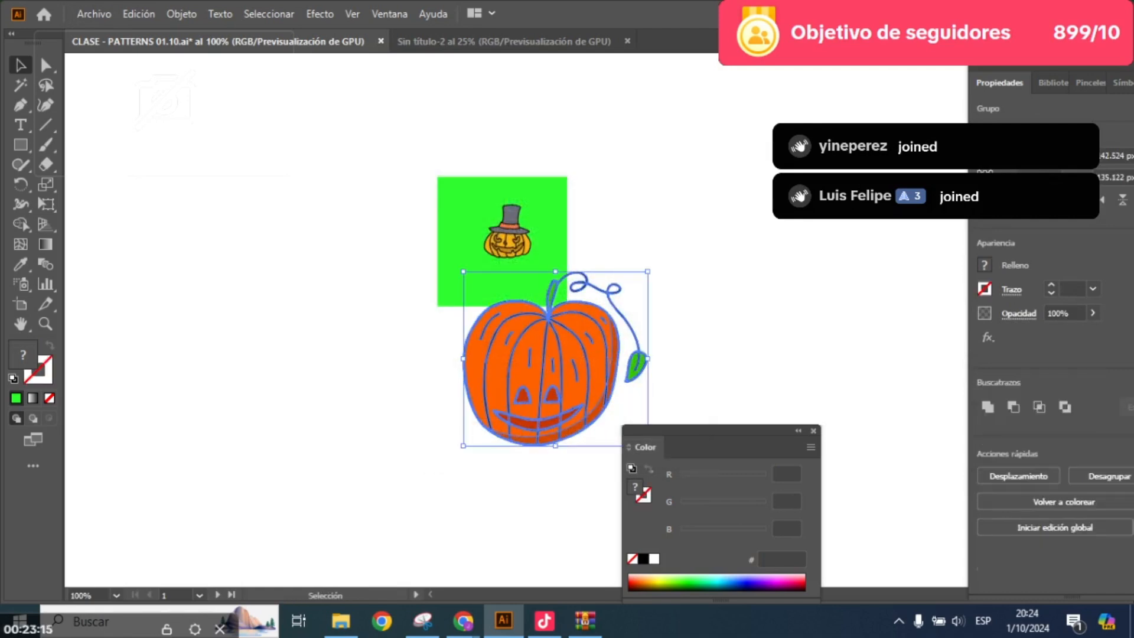
# - Scale the orange pumpkin to about 47 by 44 px and place it over the green square's upper-left corner
pyautogui.moveTo(647, 358); pyautogui.dragTo(470, 220)
pyautogui.hotkey('ctrl', '+')
pyautogui.hotkey('ctrl', '+')
pyautogui.hotkey('ctrl', '+')
pyautogui.hotkey('ctrl', '+')
pyautogui.scroll(2, 513, 325)
pyautogui.moveTo(597, 152); pyautogui.dragTo(576, 155)
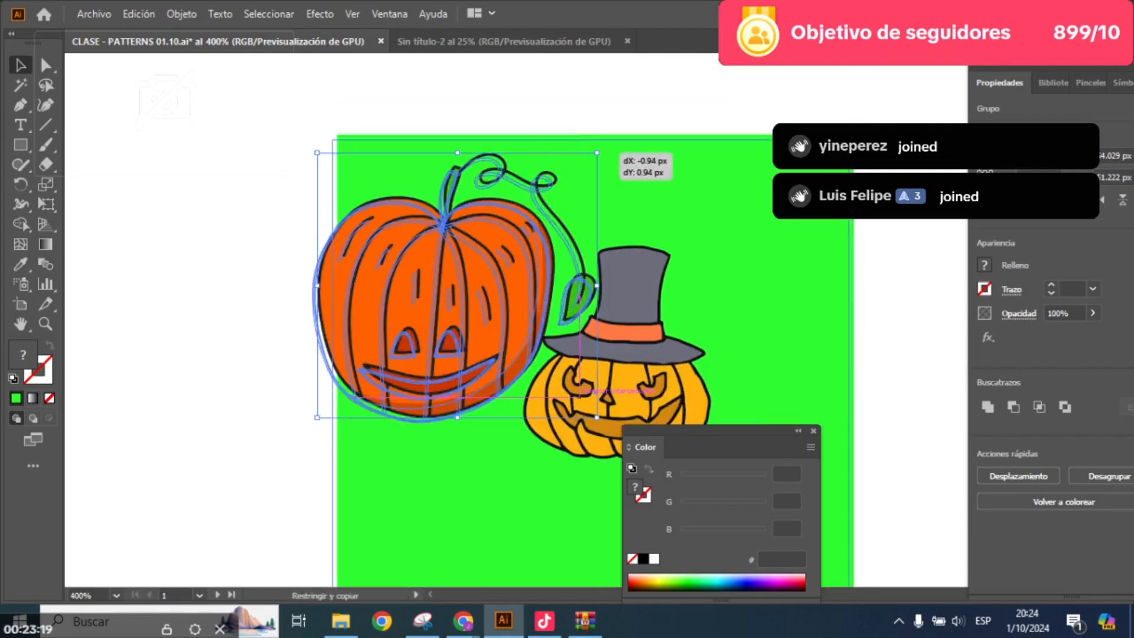
pyautogui.hotkey('ctrl', 'shift', 'a')
pyautogui.click(537, 216)
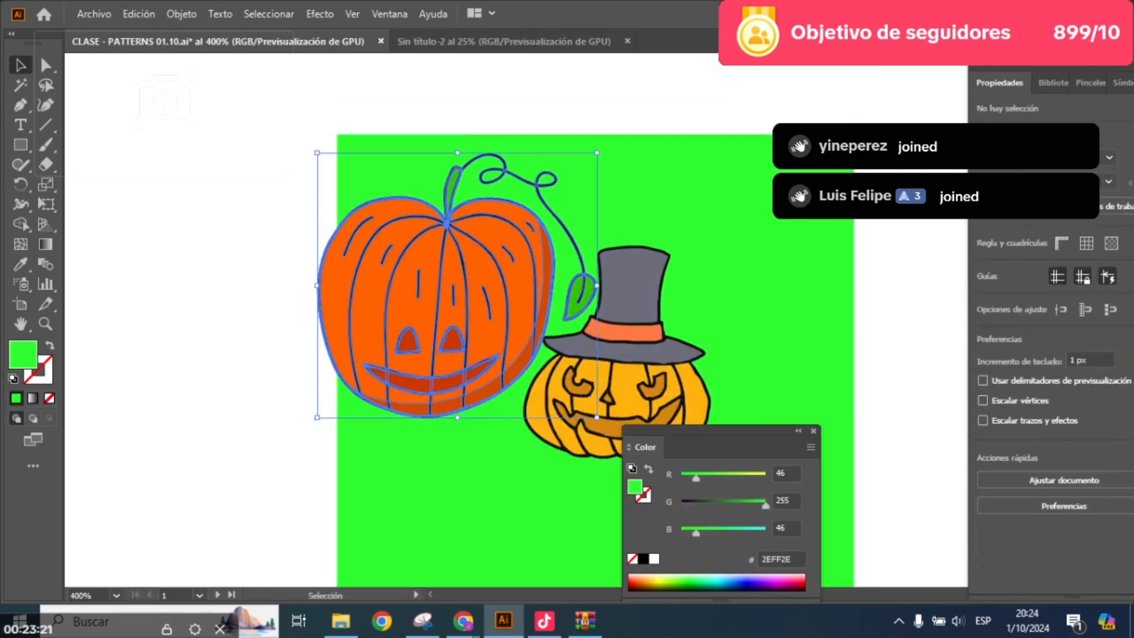
pyautogui.moveTo(596, 153); pyautogui.dragTo(577, 171)
pyautogui.moveTo(502, 271); pyautogui.dragTo(474, 144)
# - Place the stitched olive pumpkin beside the green square and scale it down to about half the square's width
pyautogui.scroll(-2, 499, 246)
pyautogui.scroll(-3, 454, 280)
pyautogui.scroll(-4, 511, 225)
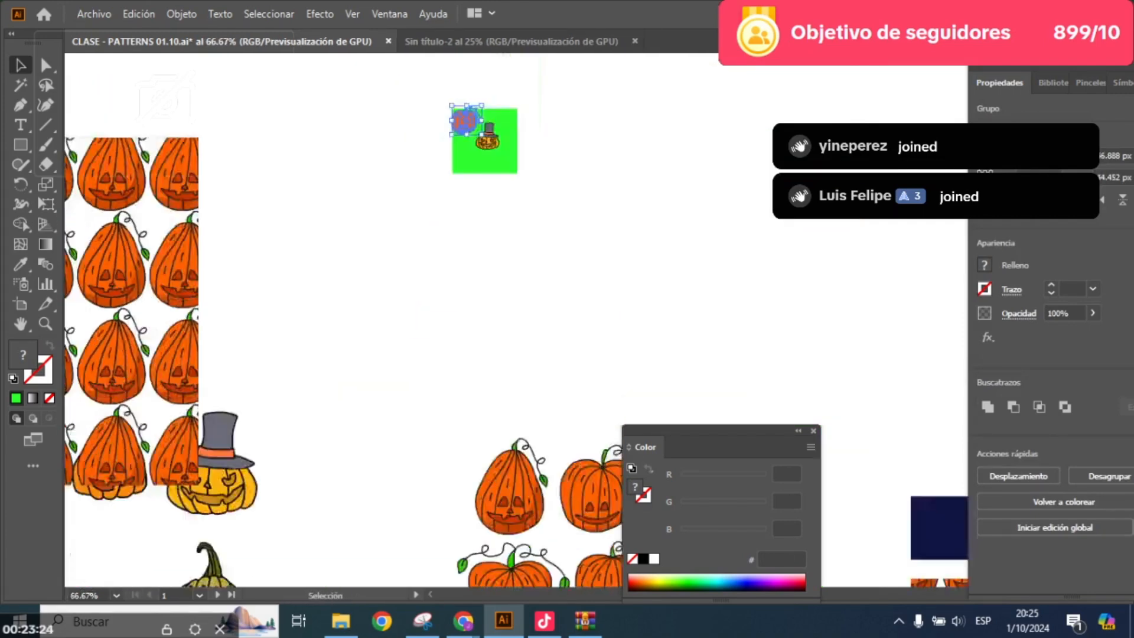
pyautogui.moveTo(362, 413); pyautogui.dragTo(533, 210)
pyautogui.scroll(3, 533, 209)
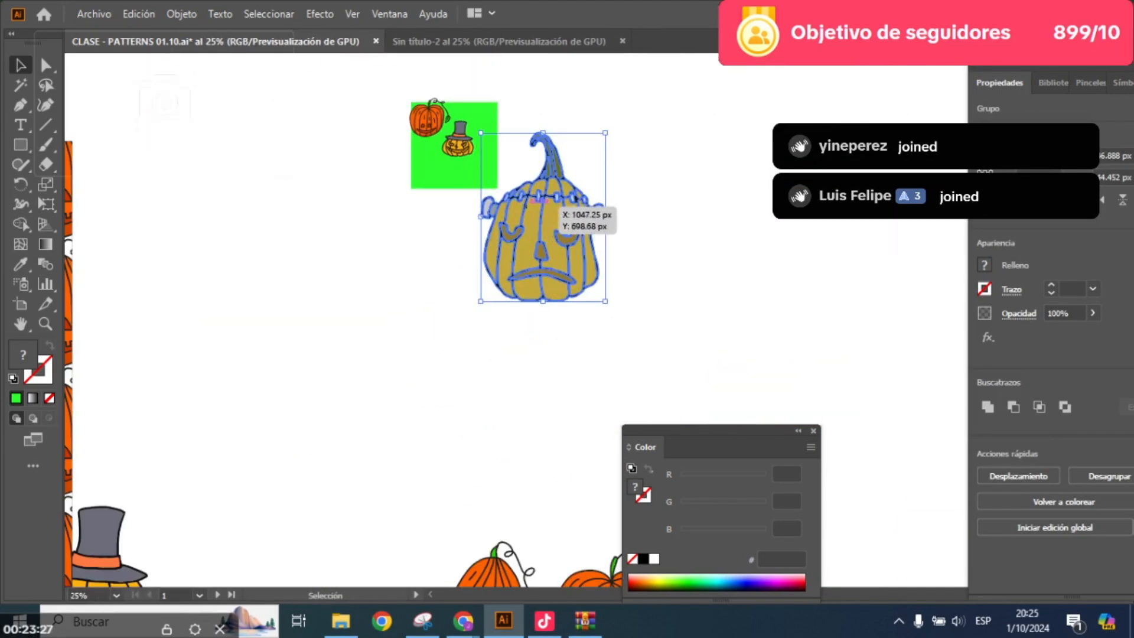
pyautogui.moveTo(606, 132); pyautogui.dragTo(558, 203)
pyautogui.scroll(4, 557, 210)
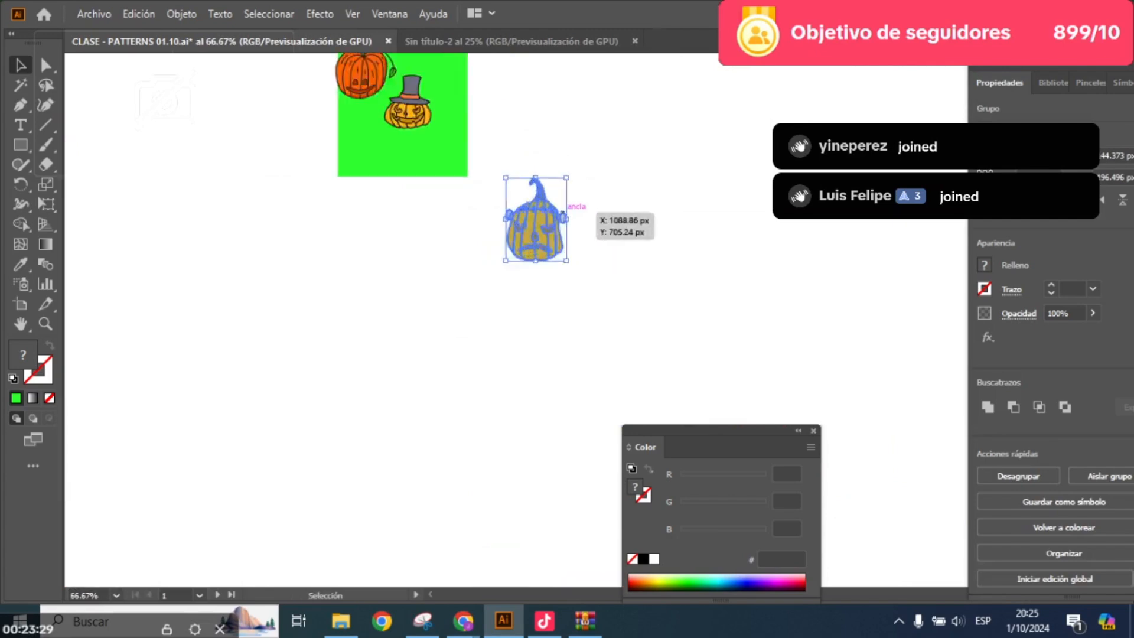
# - Position the stitched olive pumpkin over the lower-right corner of the green square
pyautogui.moveTo(520, 238); pyautogui.dragTo(638, 380)
pyautogui.moveTo(654, 356); pyautogui.dragTo(392, 219)
pyautogui.scroll(-2, 393, 219)
pyautogui.moveTo(392, 219); pyautogui.dragTo(552, 395)
pyautogui.scroll(2, 472, 337)
pyautogui.scroll(1, 259, 171)
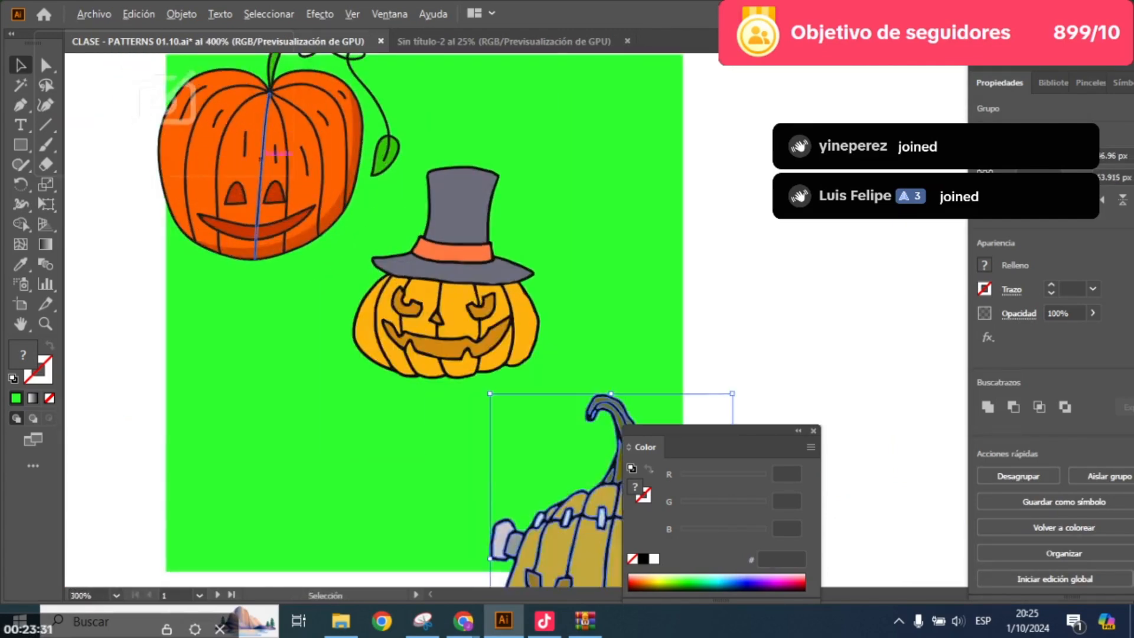
# - Move the orange pumpkin down so that it straddles the left edge of the green square
pyautogui.moveTo(273, 154); pyautogui.dragTo(289, 263)
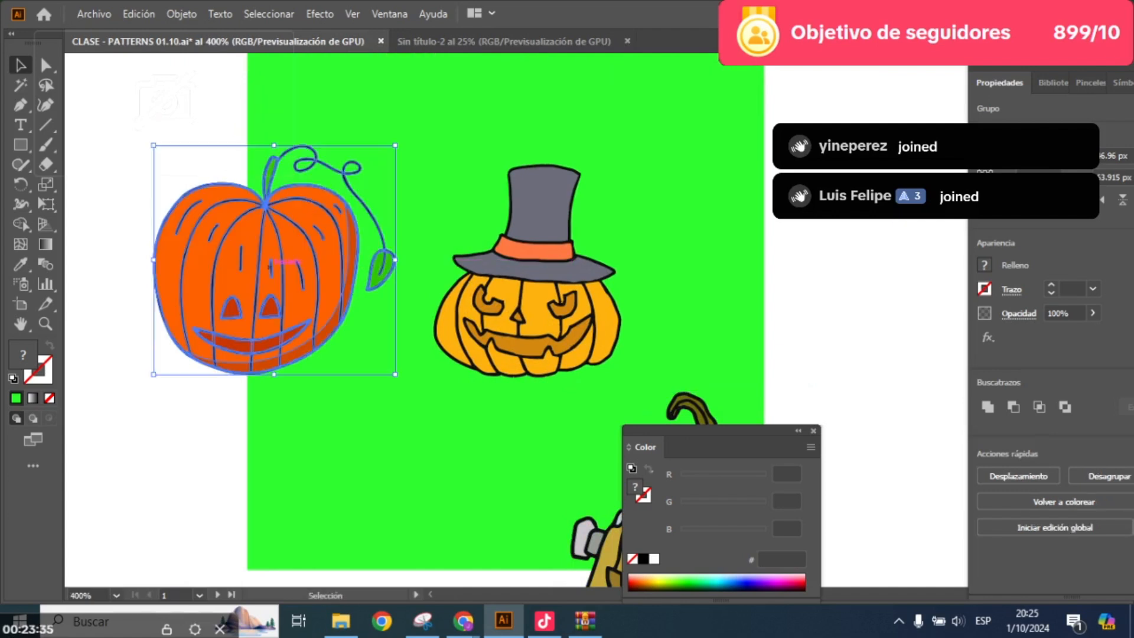
pyautogui.click(414, 284)
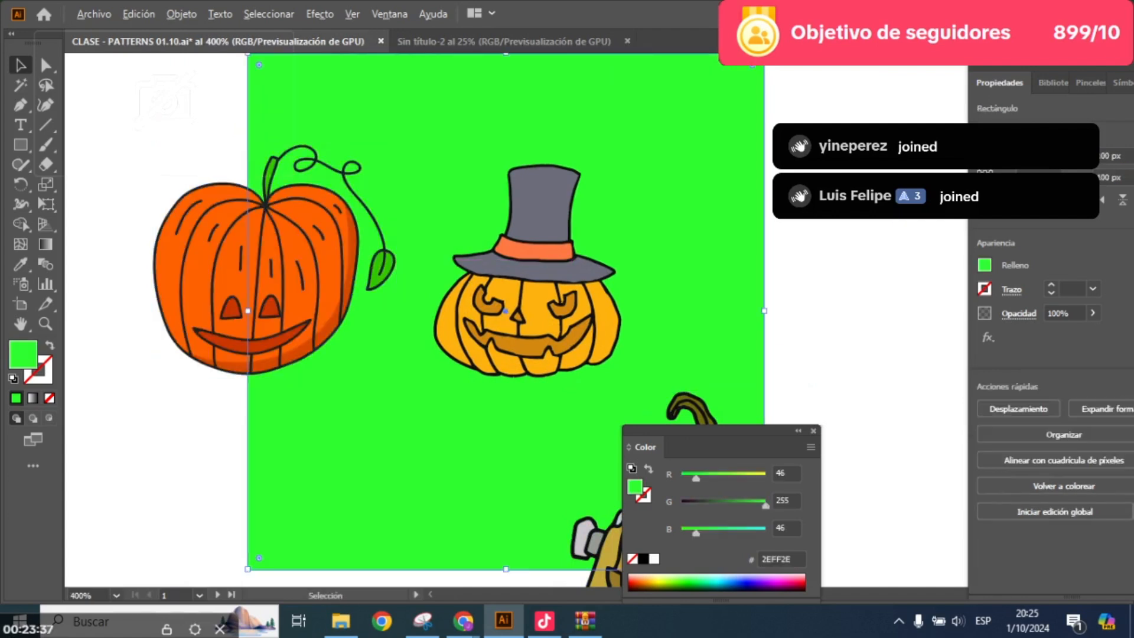
pyautogui.scroll(-1, 526, 271)
pyautogui.moveTo(527, 288); pyautogui.dragTo(462, 271)
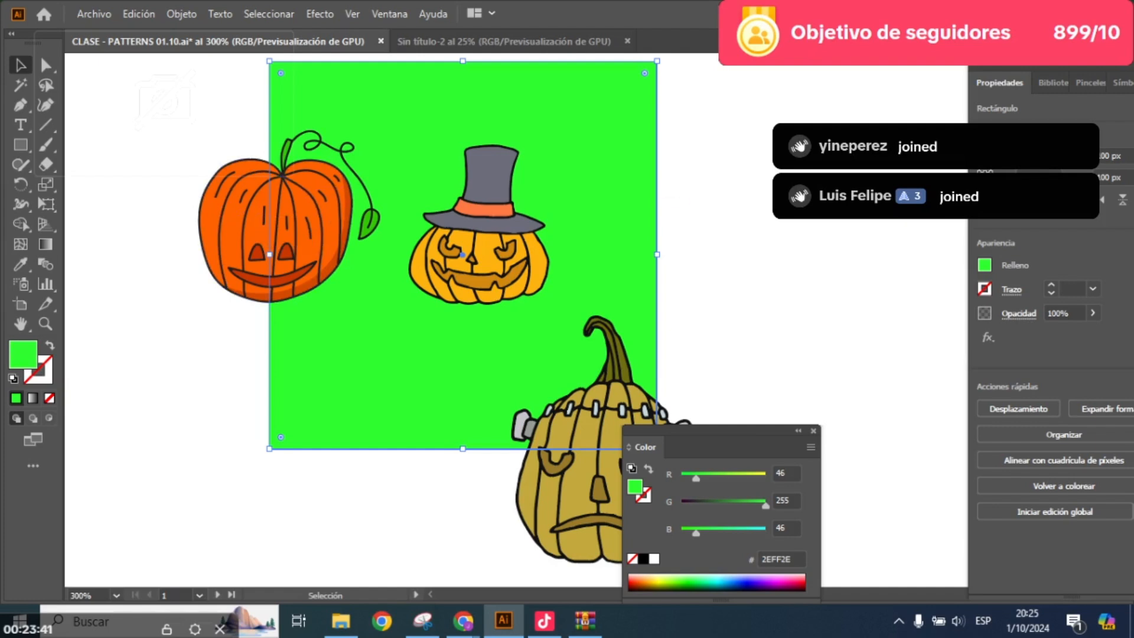
pyautogui.moveTo(461, 253); pyautogui.dragTo(490, 269)
pyautogui.scroll(1, 230, 272)
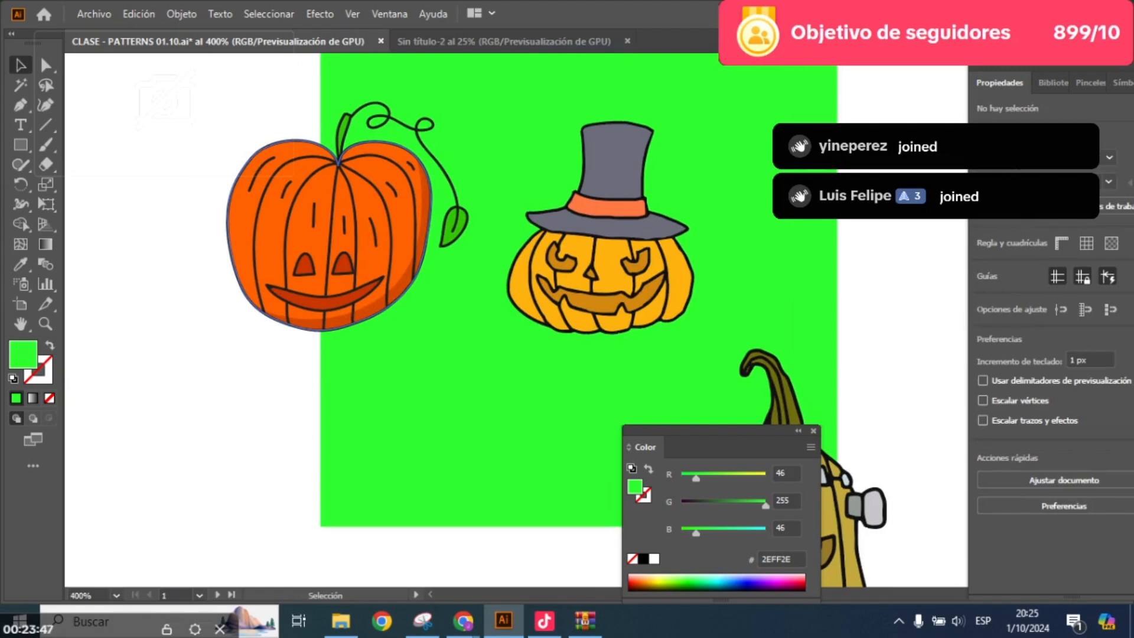
pyautogui.click(331, 236)
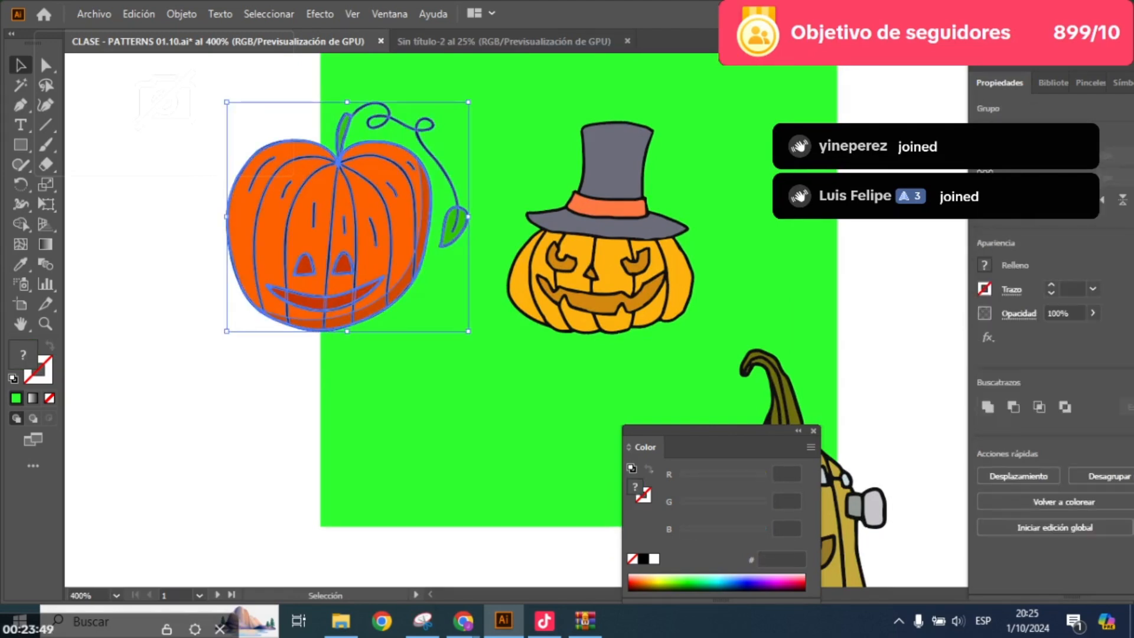
pyautogui.moveTo(331, 236); pyautogui.dragTo(306, 270)
# - Reposition the Properties panel so its transform values are fully visible, and lock the green square
pyautogui.moveTo(999, 82); pyautogui.dragTo(48, 108)
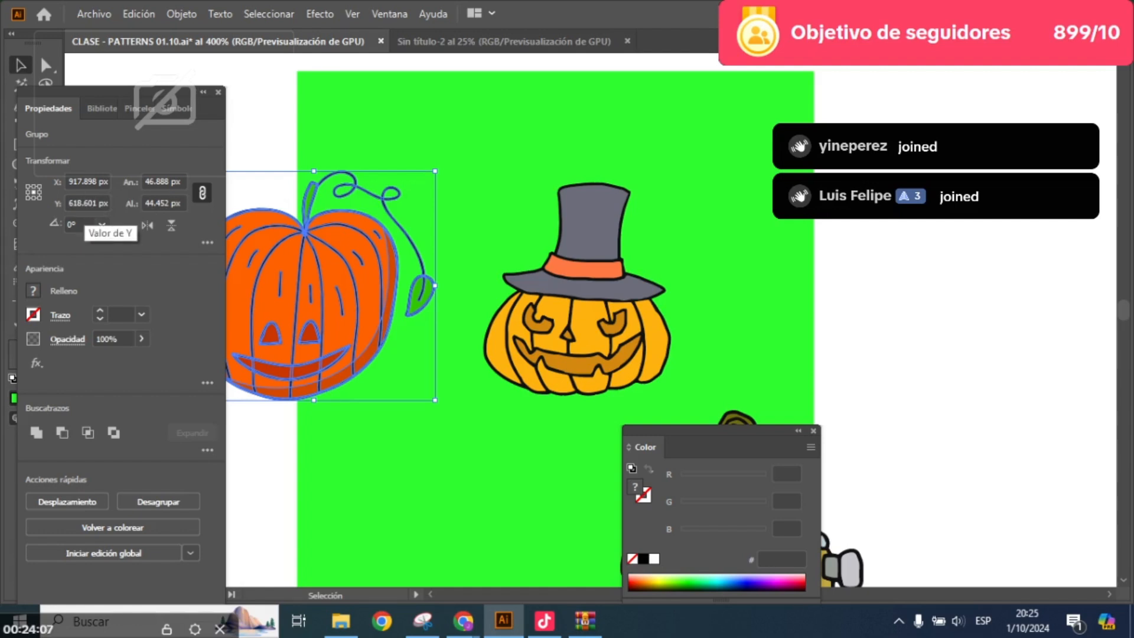
pyautogui.click(873, 307)
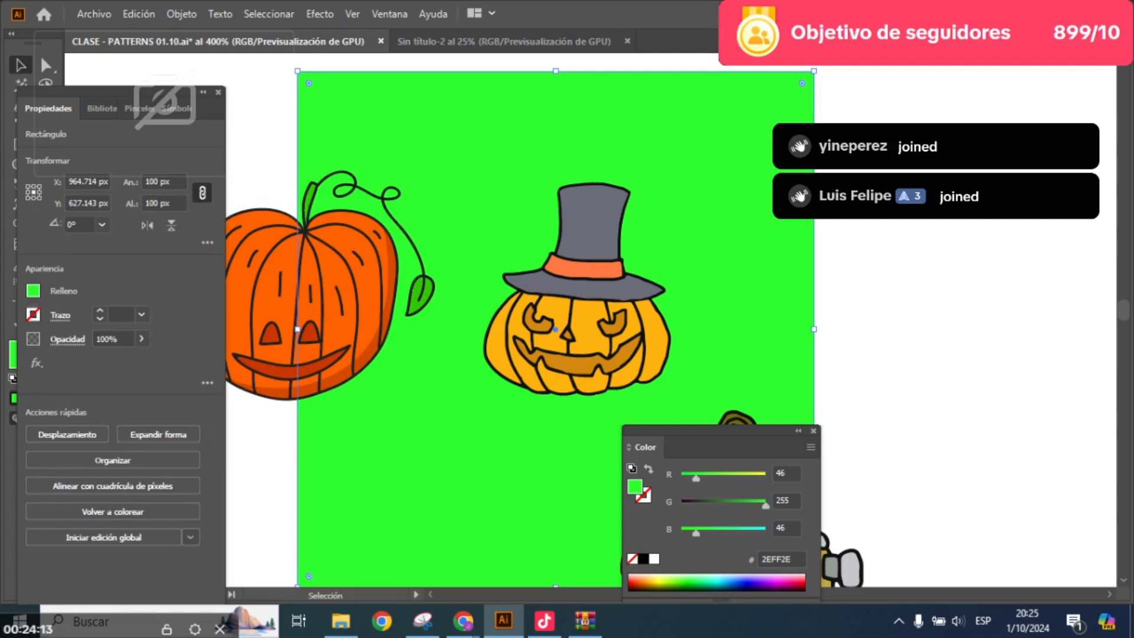
pyautogui.hotkey('ctrl', '2')
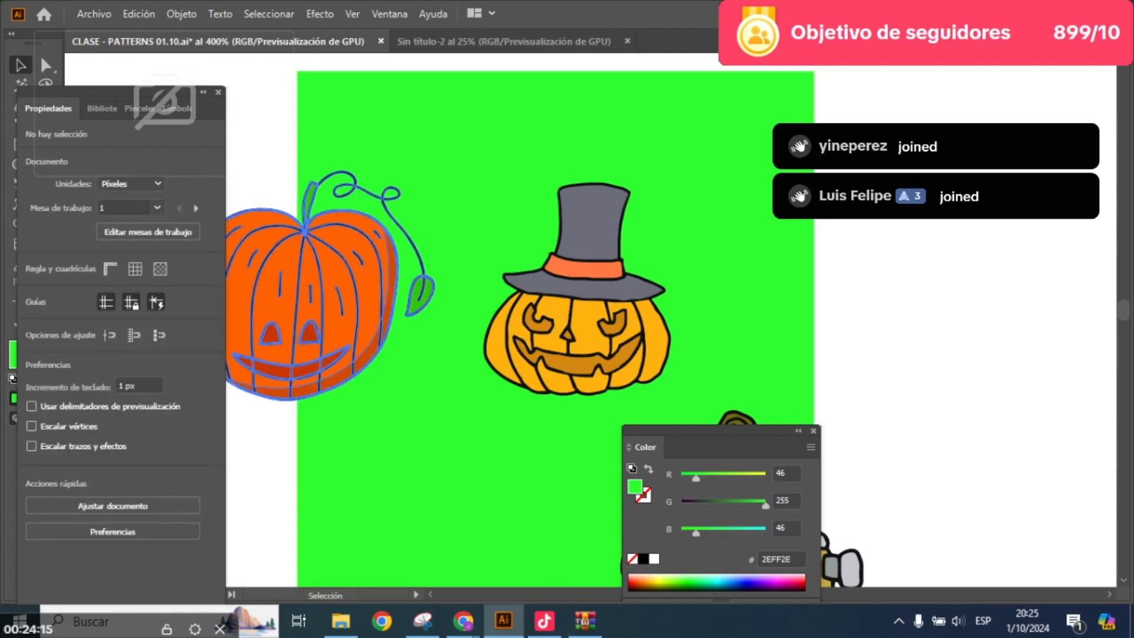
# - Create a copy of the orange pumpkin 100 px to the right by adding 100 to its X value
pyautogui.click(357, 288)
pyautogui.press('a')
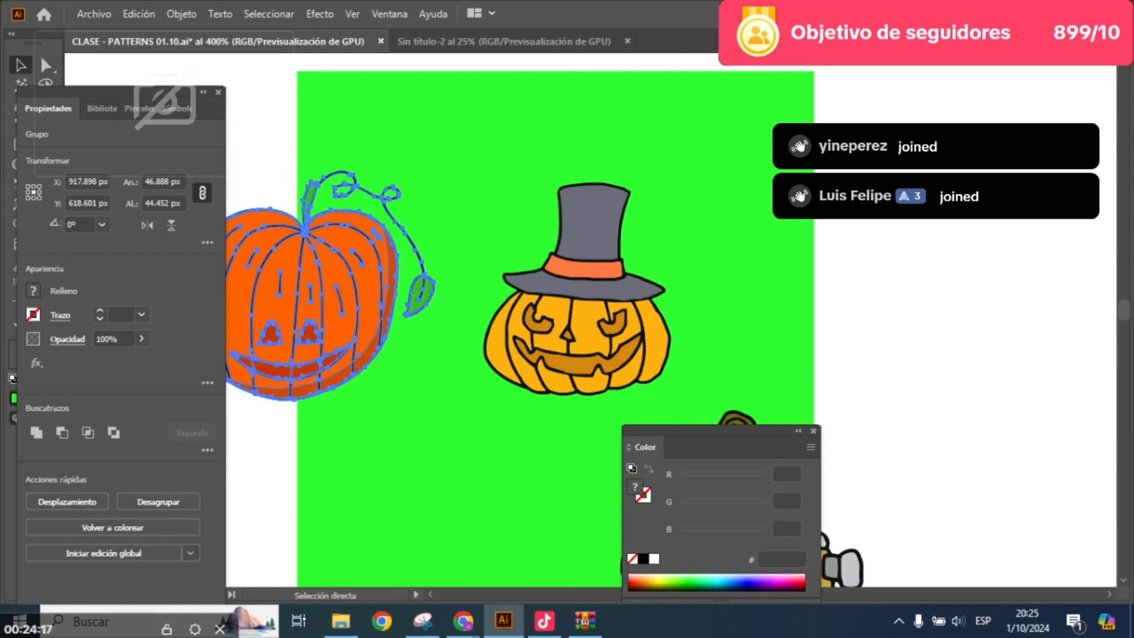
pyautogui.press('v')
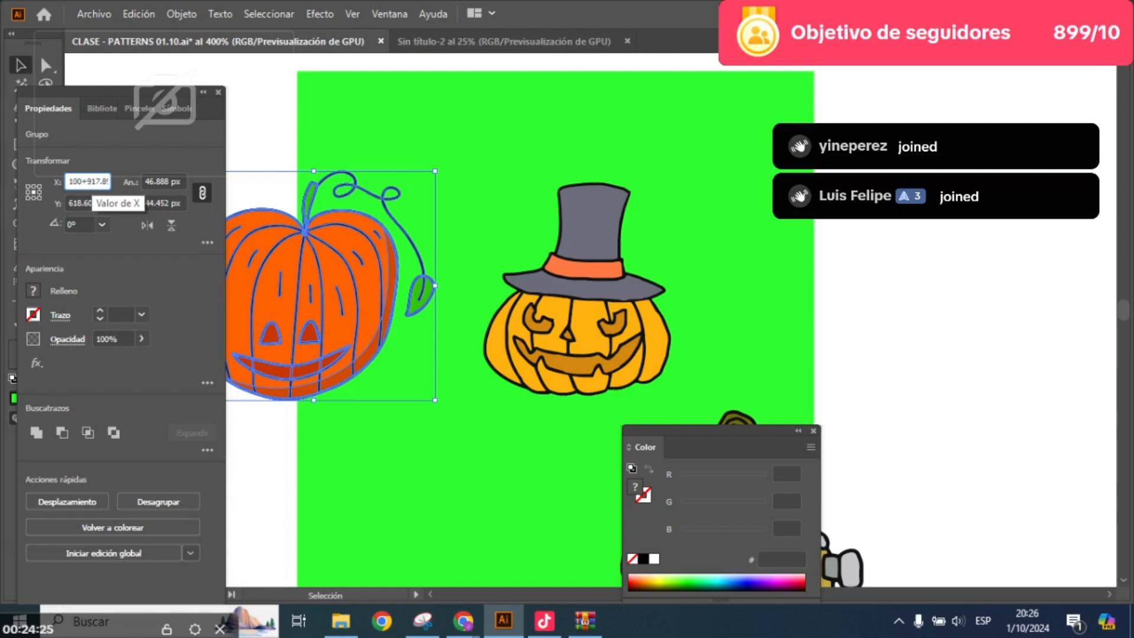
pyautogui.hotkey('alt', 'Return')
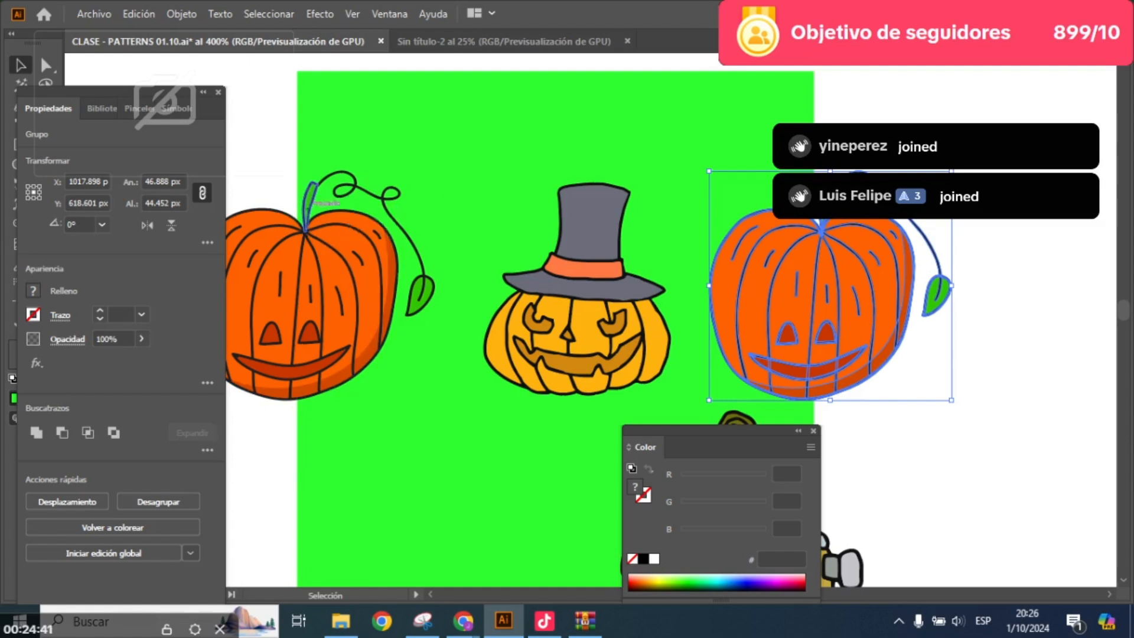
pyautogui.scroll(-2, 311, 195)
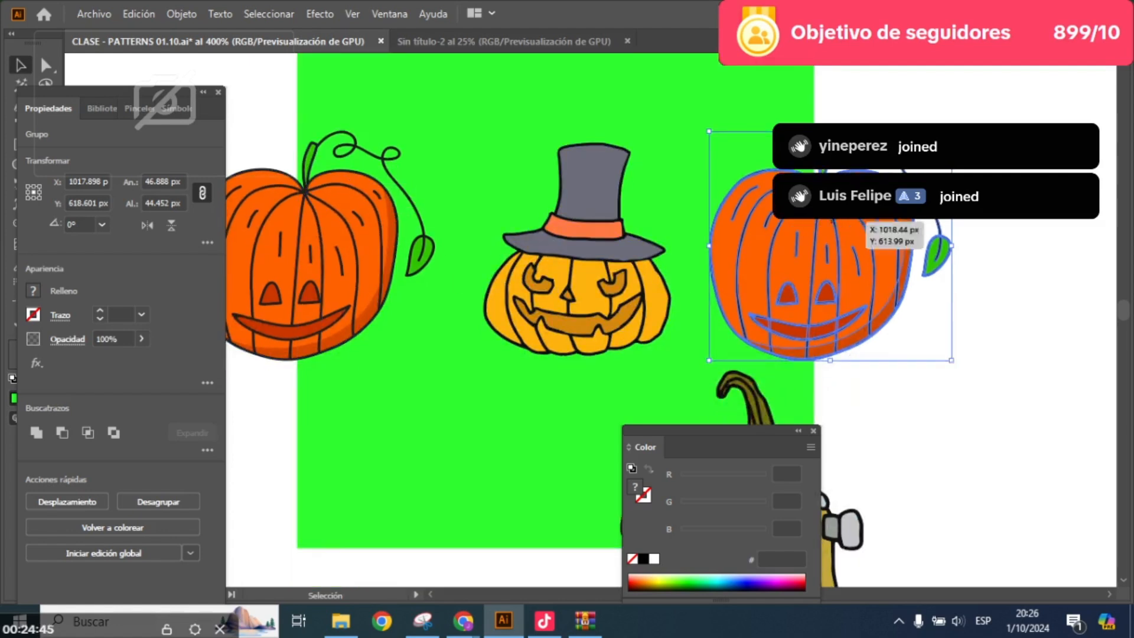
pyautogui.scroll(3, 679, 219)
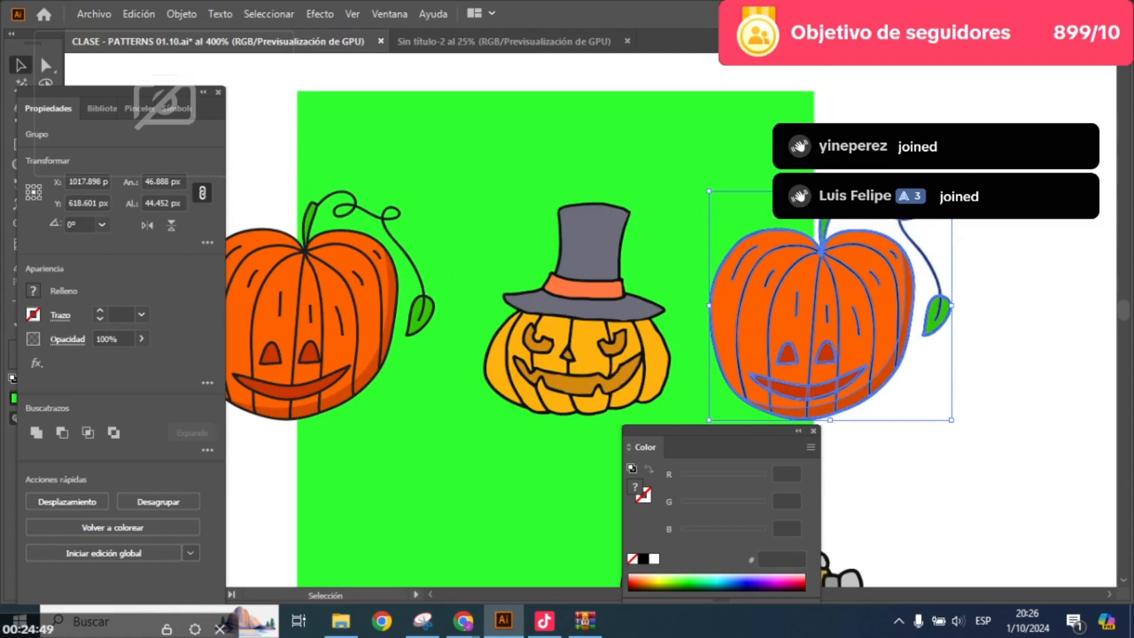
pyautogui.scroll(-3, 617, 213)
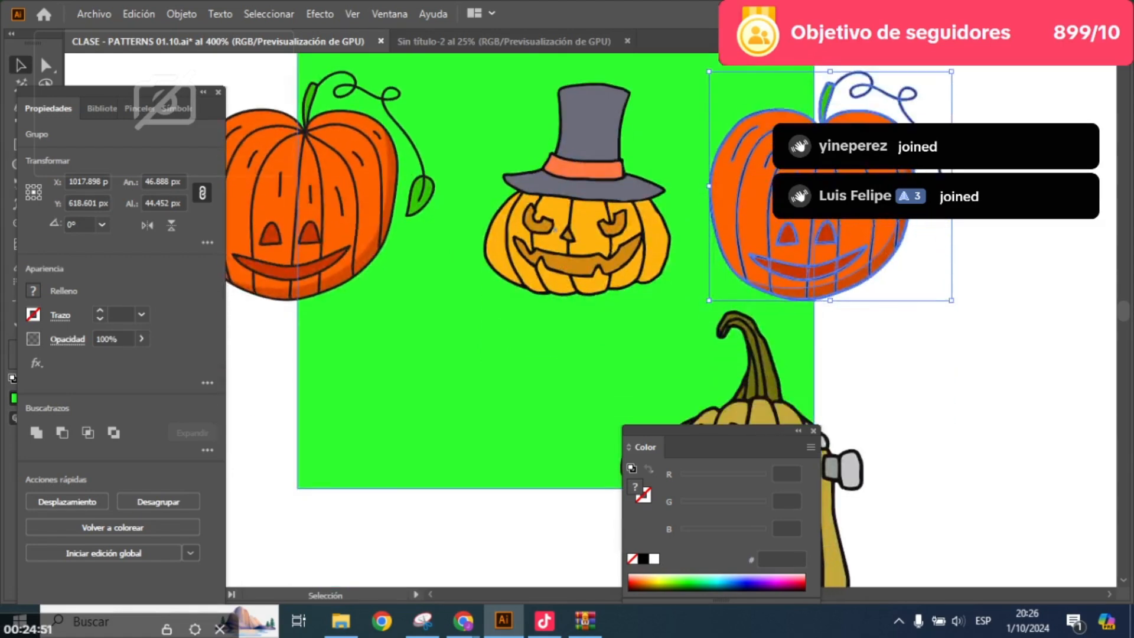
# - Move the stitched olive pumpkin over the green square's upper edge and shrink it to about 34 × 46 px
pyautogui.moveTo(703, 383); pyautogui.dragTo(642, 159)
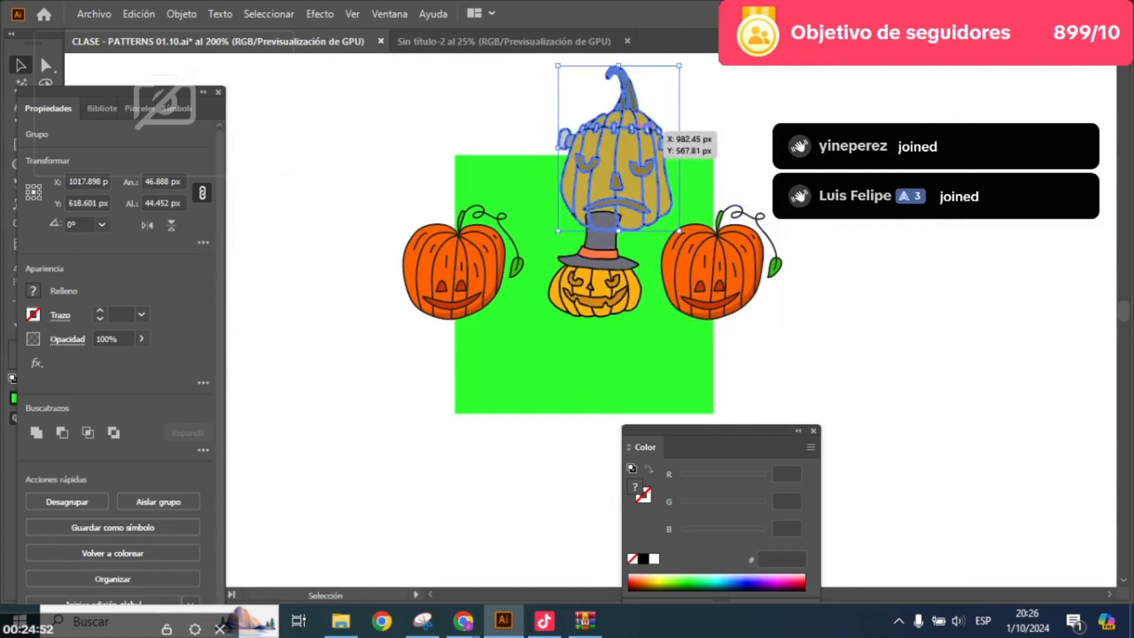
pyautogui.moveTo(679, 66); pyautogui.dragTo(661, 88)
pyautogui.scroll(1, 666, 155)
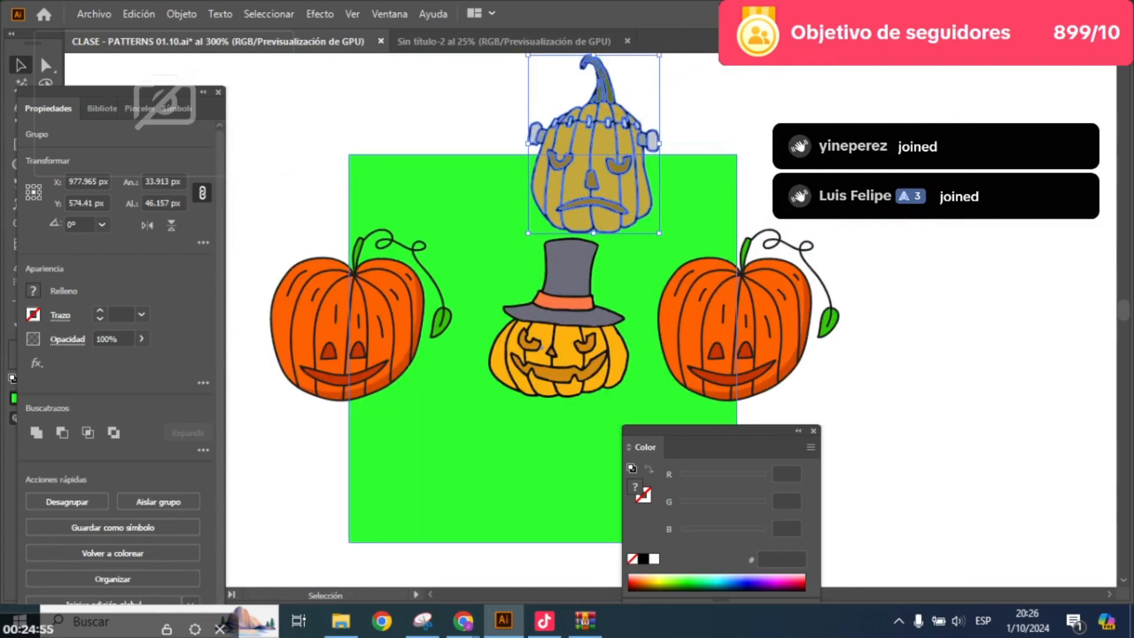
# - Rotate the olive pumpkin about 33° across the square's upper edge and shift the top-hat pumpkin slightly down and left
pyautogui.moveTo(667, 238); pyautogui.dragTo(715, 185)
pyautogui.click(758, 179)
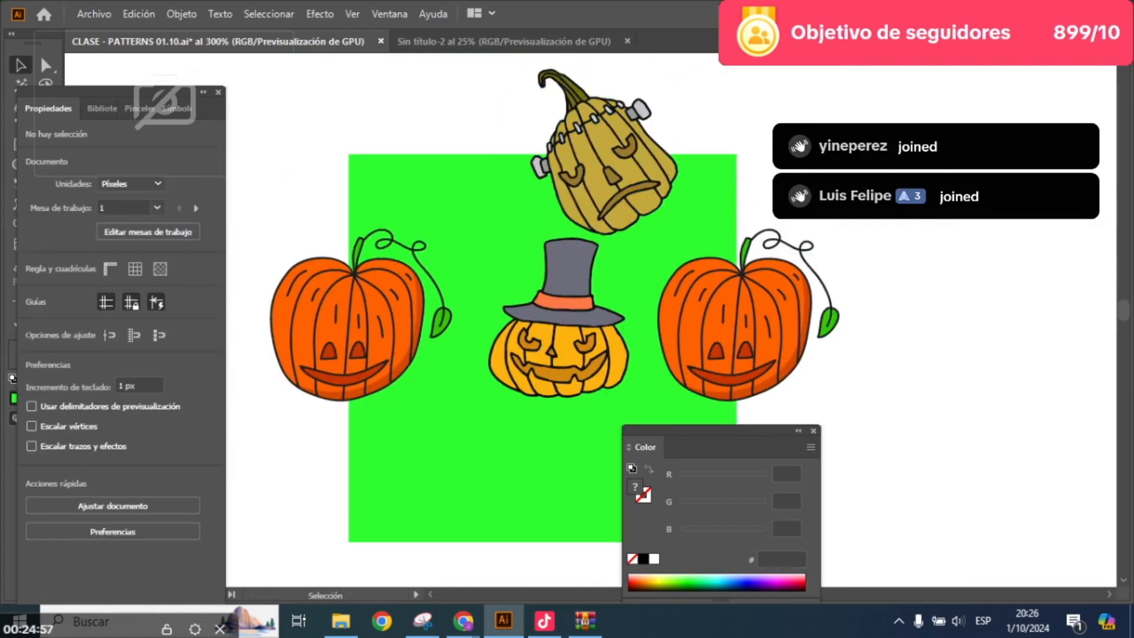
pyautogui.moveTo(626, 155); pyautogui.dragTo(596, 149)
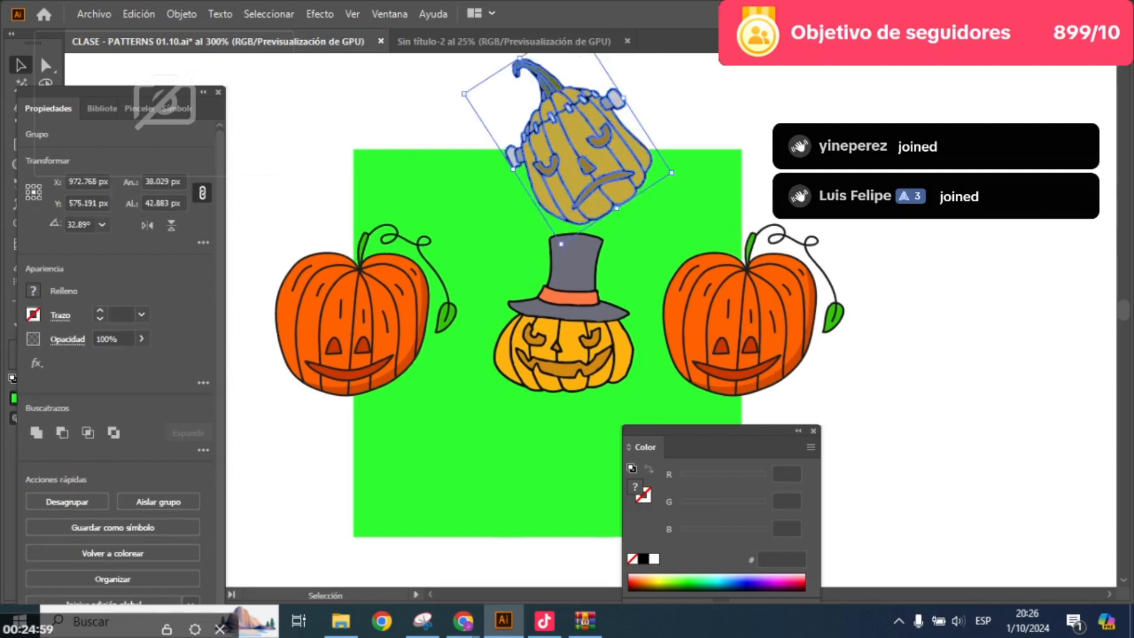
pyautogui.click(691, 141)
pyautogui.moveTo(589, 303); pyautogui.dragTo(577, 321)
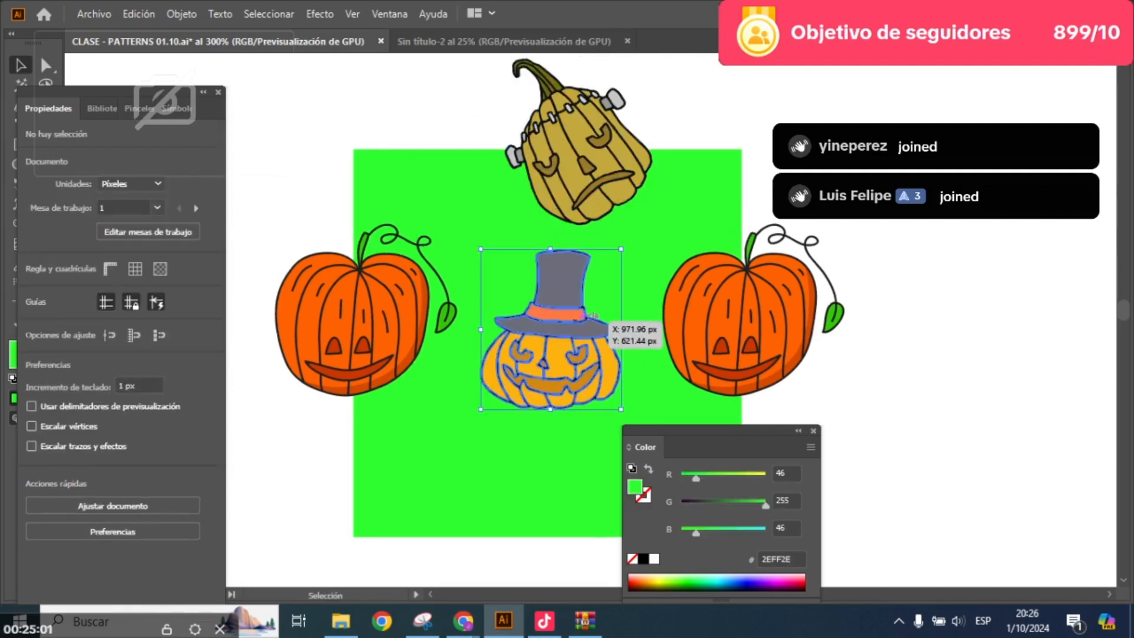
pyautogui.click(647, 248)
# - Create a copy of the olive pumpkin 100 px lower by adding 100 to its Y value
pyautogui.click(611, 133)
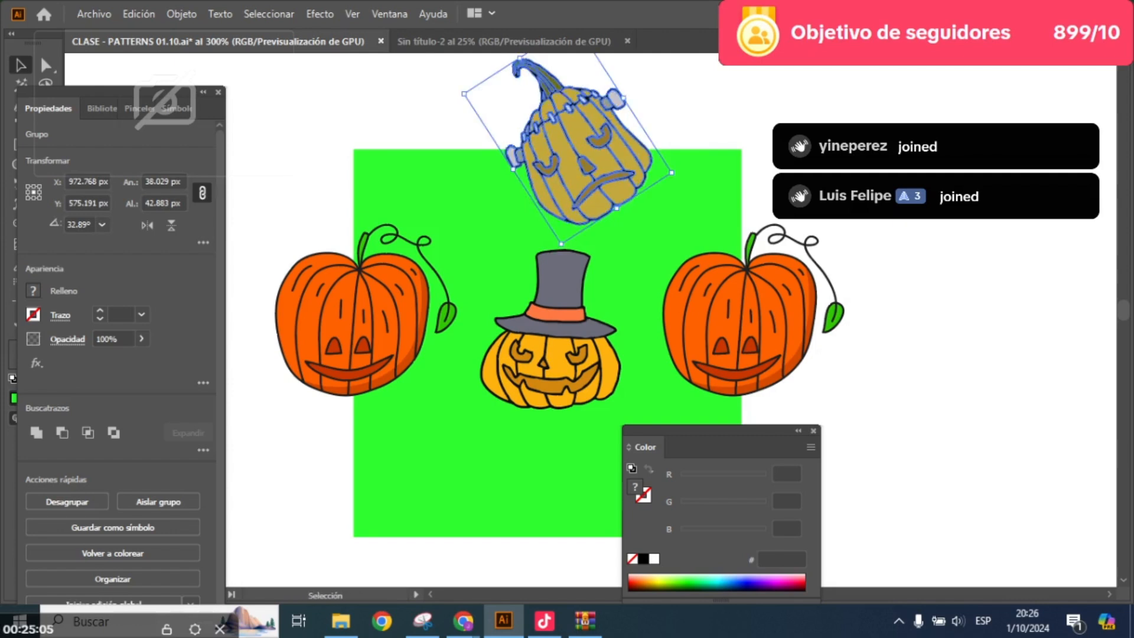
pyautogui.click(70, 203)
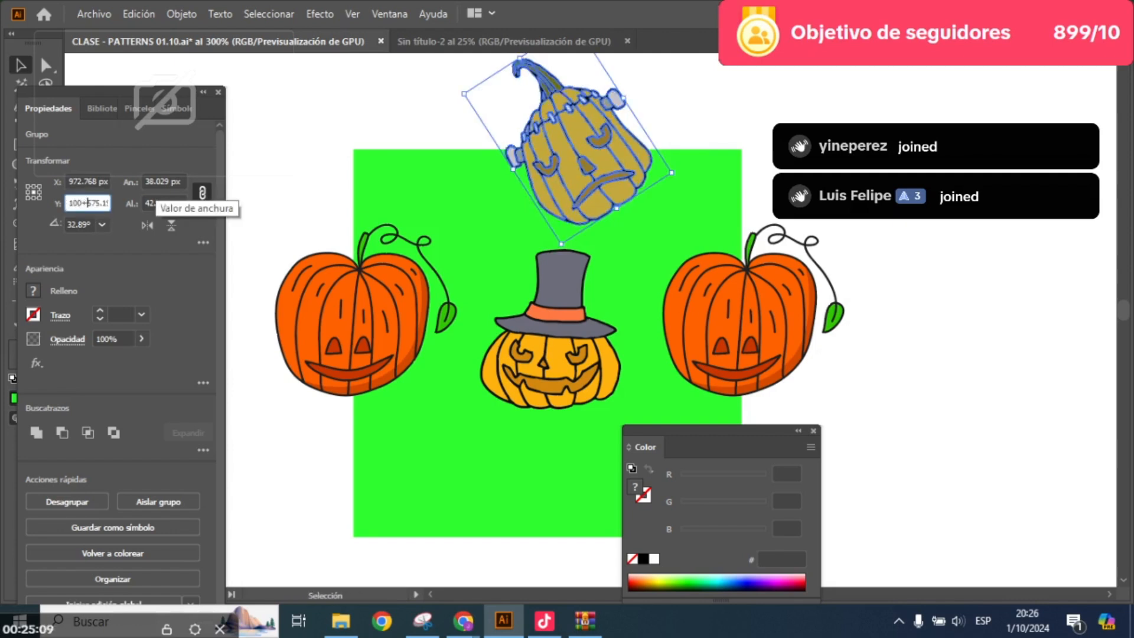
pyautogui.hotkey('alt', 'Return')
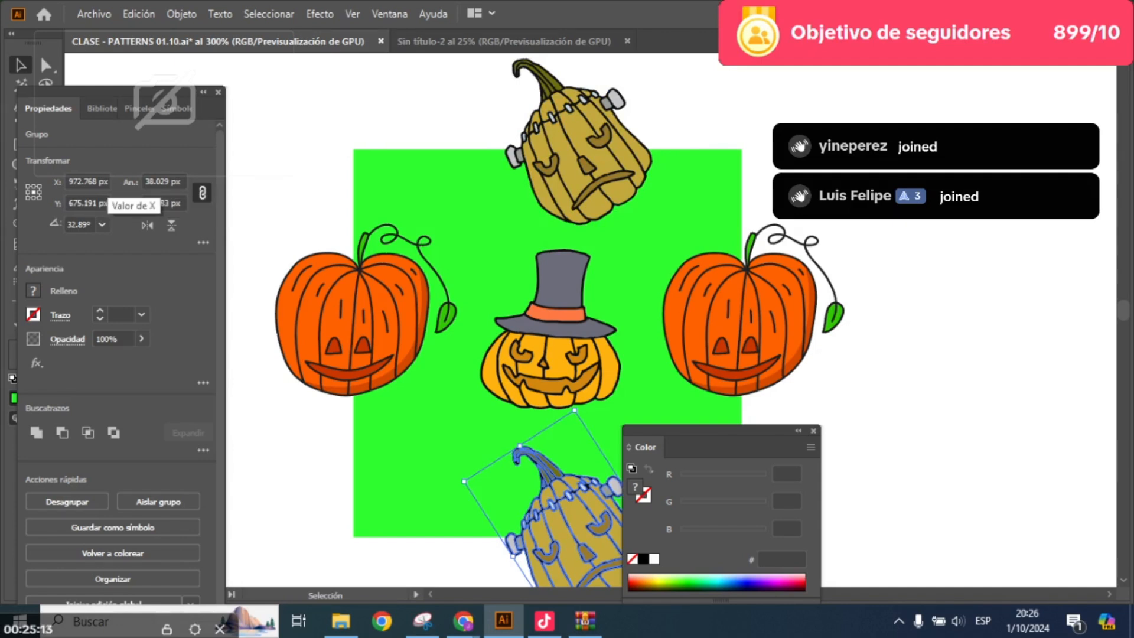
# - Close the Color panel and tilt the top-hat pumpkin slightly clockwise in the middle of the green square
pyautogui.moveTo(549, 366); pyautogui.dragTo(521, 271)
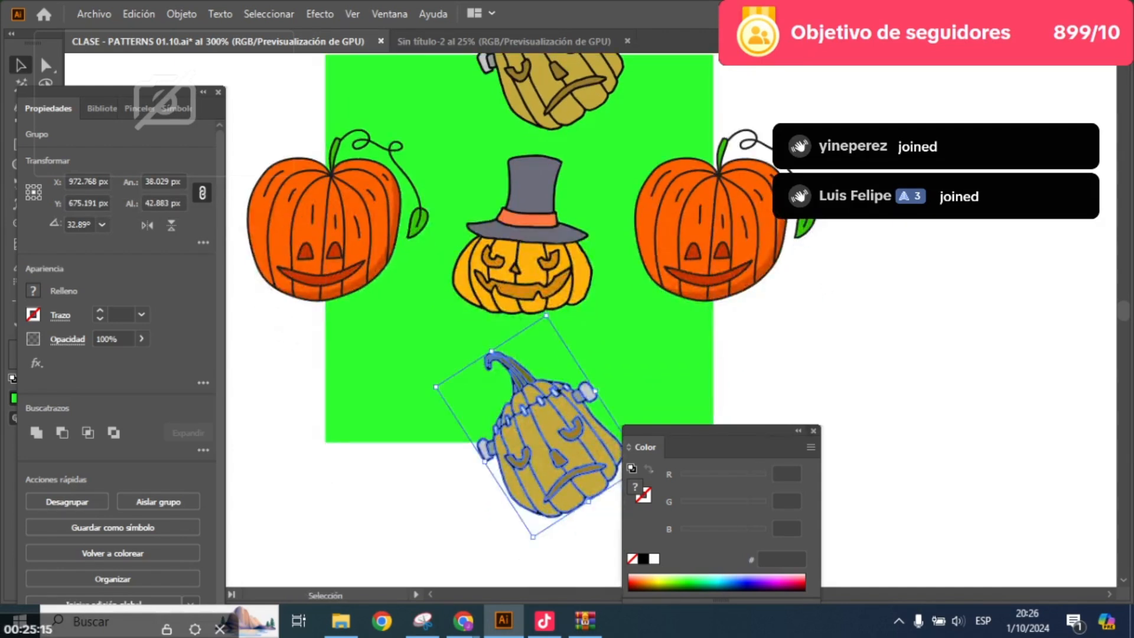
pyautogui.click(813, 431)
pyautogui.moveTo(709, 384); pyautogui.dragTo(686, 407)
pyautogui.moveTo(514, 317); pyautogui.dragTo(532, 323)
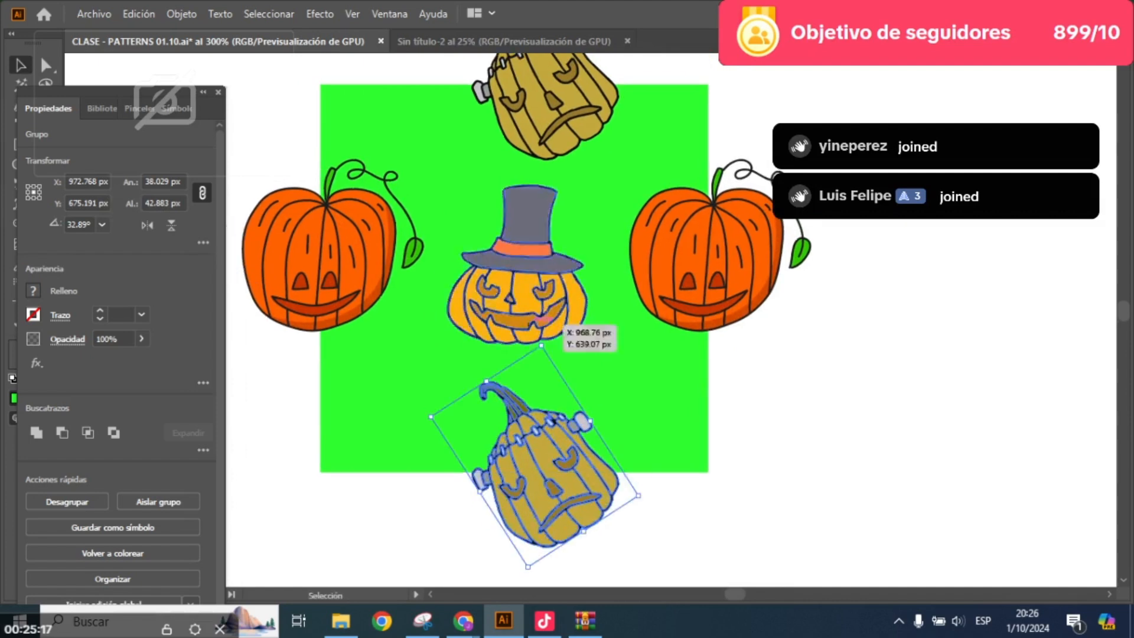
pyautogui.click(549, 322)
pyautogui.click(605, 179)
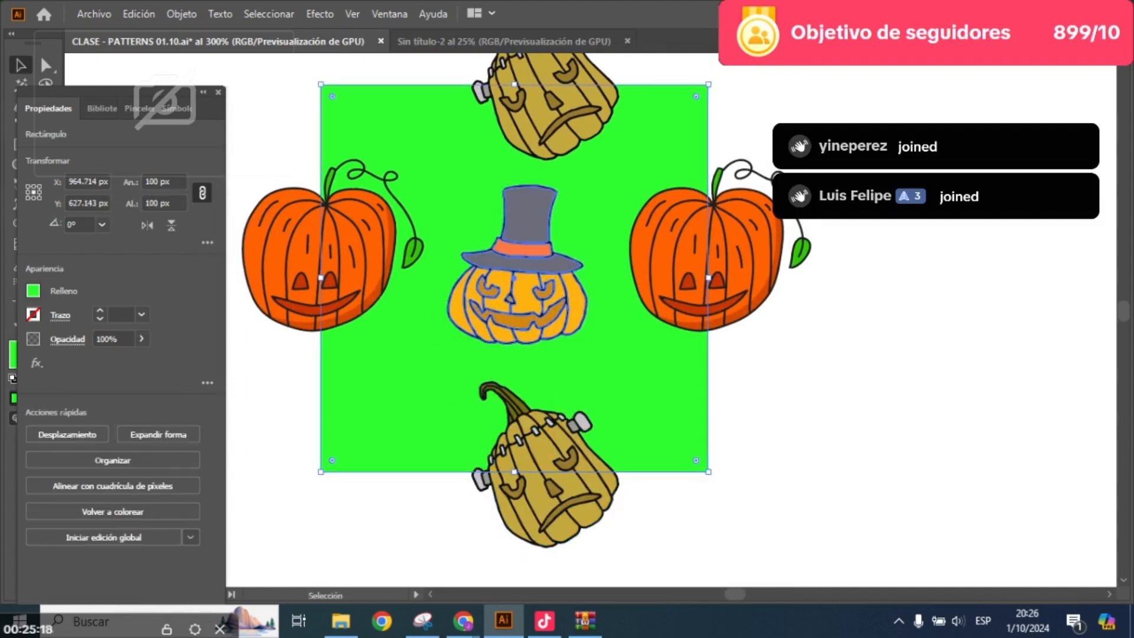
pyautogui.click(540, 236)
pyautogui.moveTo(592, 181); pyautogui.dragTo(594, 182)
# - Group the two orange pumpkins, the two olive pumpkins and the top-hat pumpkin together
pyautogui.click(319, 254)
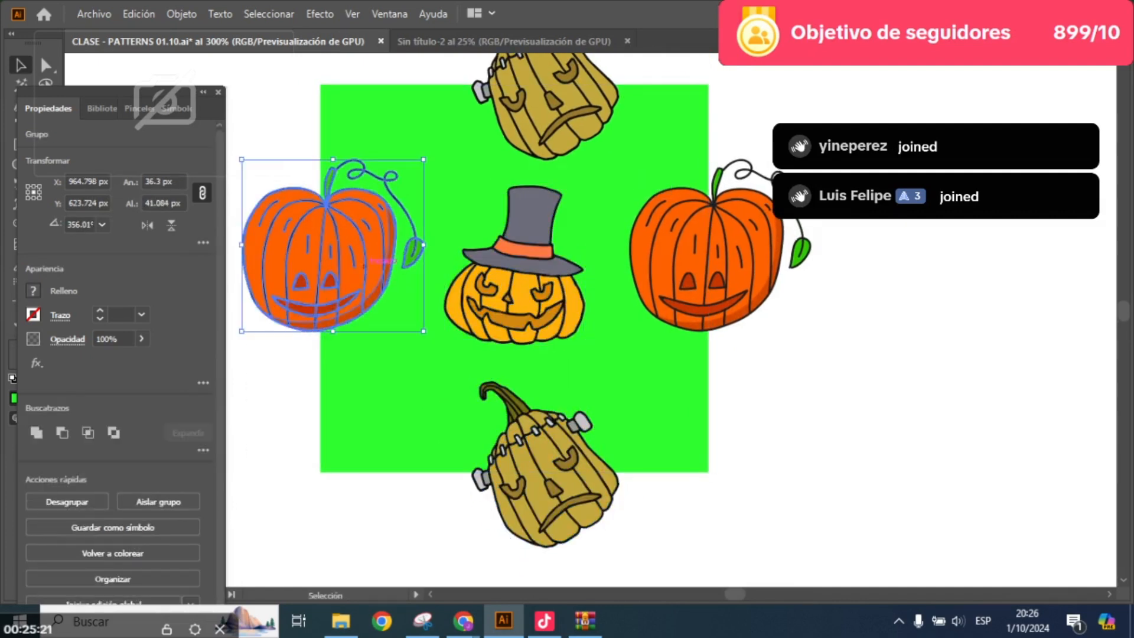
pyautogui.keyDown('shift'); pyautogui.click(549, 106); pyautogui.keyUp('shift')
pyautogui.keyDown('shift'); pyautogui.click(702, 259); pyautogui.keyUp('shift')
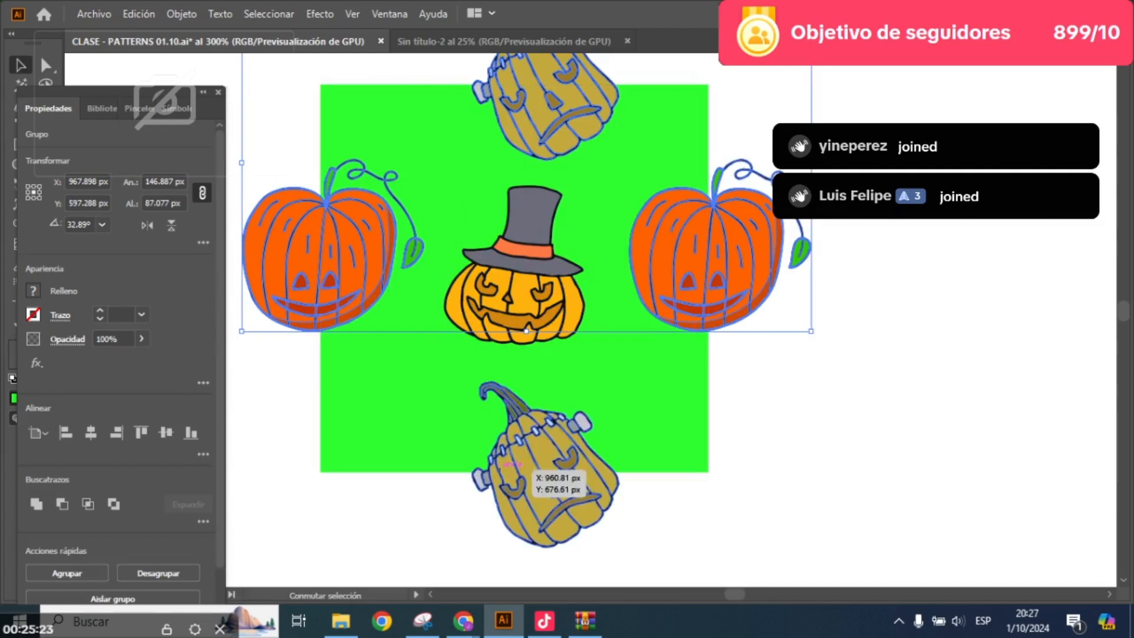
pyautogui.keyDown('shift'); pyautogui.click(497, 467); pyautogui.keyUp('shift')
pyautogui.keyDown('shift'); pyautogui.click(514, 282); pyautogui.keyUp('shift')
pyautogui.hotkey('ctrl', 'g')
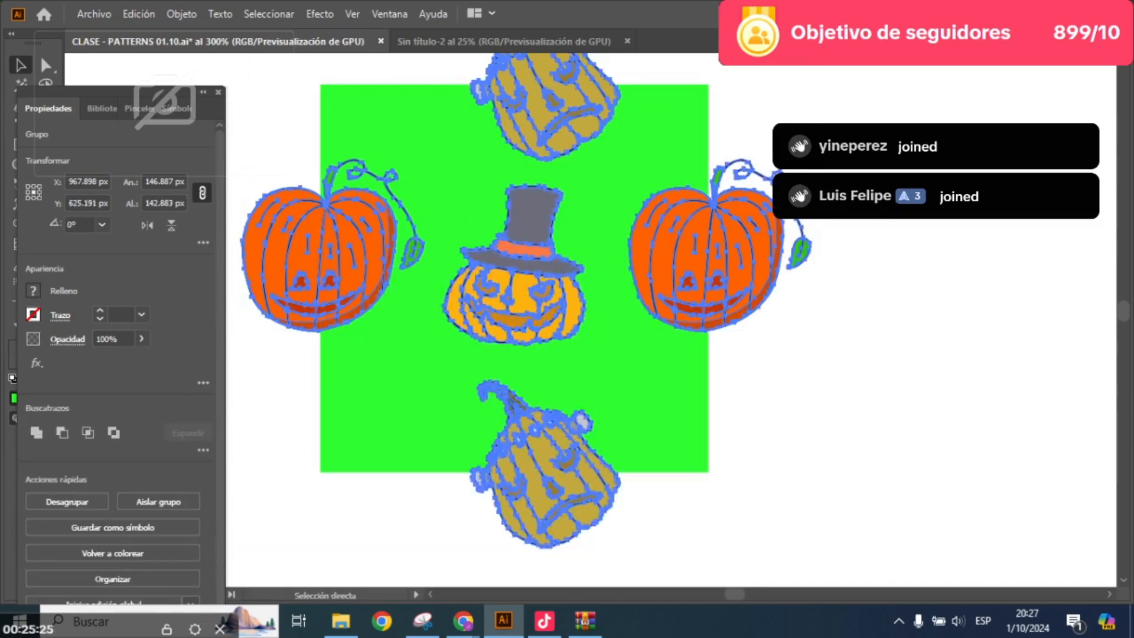
# - Place a duplicate of the green square with its pumpkin group above and to the left of the original
pyautogui.click(871, 126)
pyautogui.scroll(-1, 871, 127)
pyautogui.scroll(-3, 729, 293)
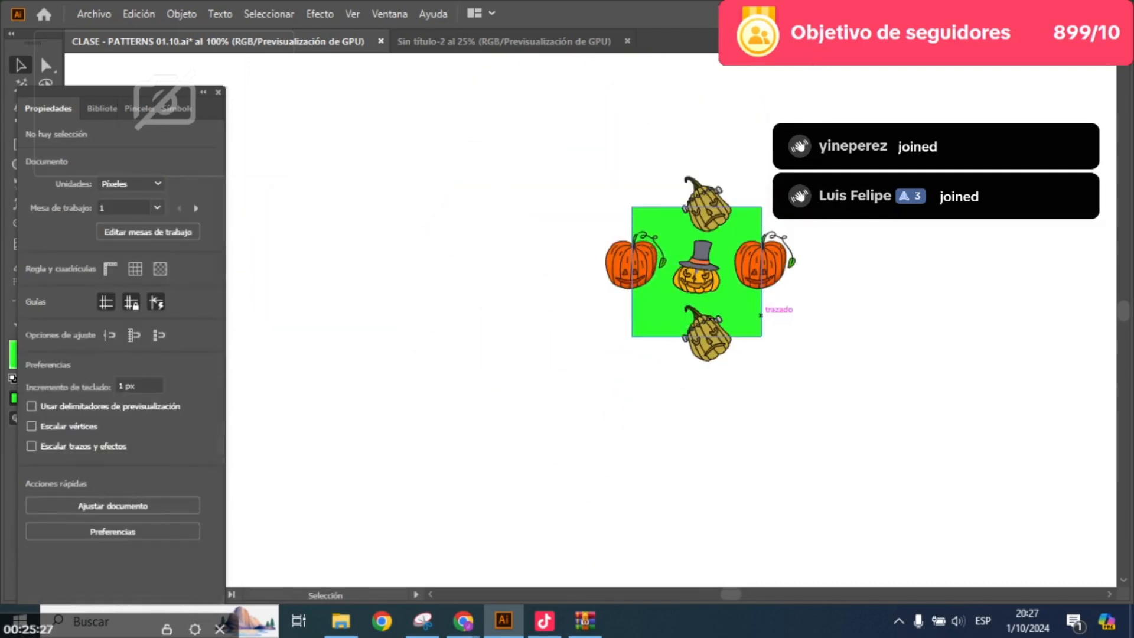
pyautogui.moveTo(762, 310); pyautogui.dragTo(498, 381)
pyautogui.click(726, 339)
pyautogui.scroll(1, 729, 339)
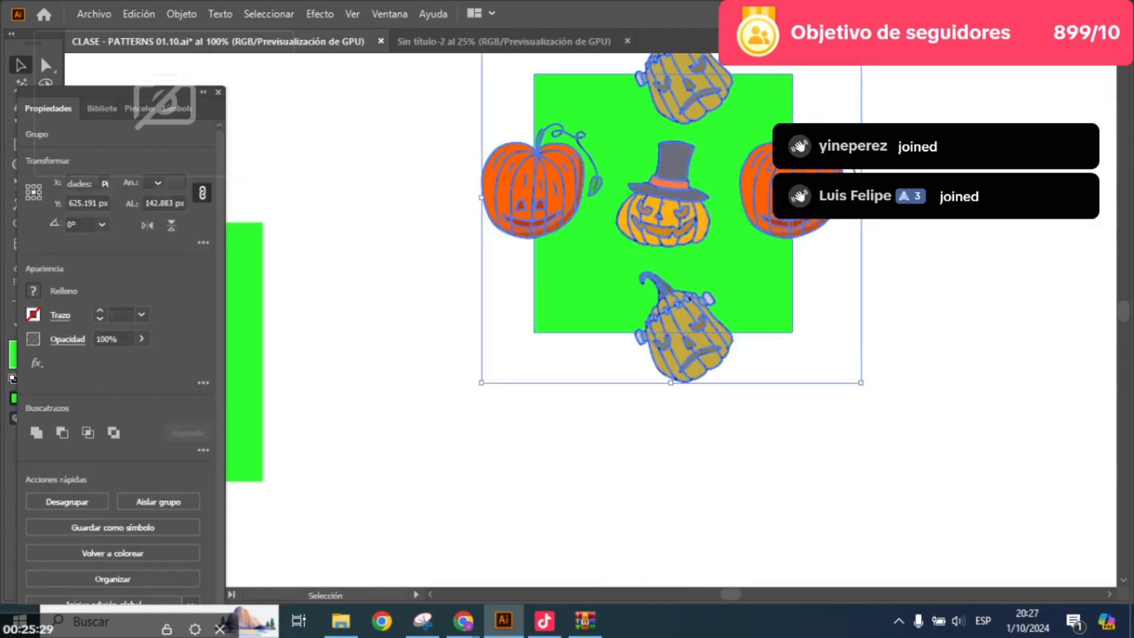
pyautogui.moveTo(729, 339); pyautogui.dragTo(691, 382)
pyautogui.click(836, 411)
pyautogui.scroll(-1, 836, 410)
pyautogui.moveTo(831, 427); pyautogui.dragTo(587, 165)
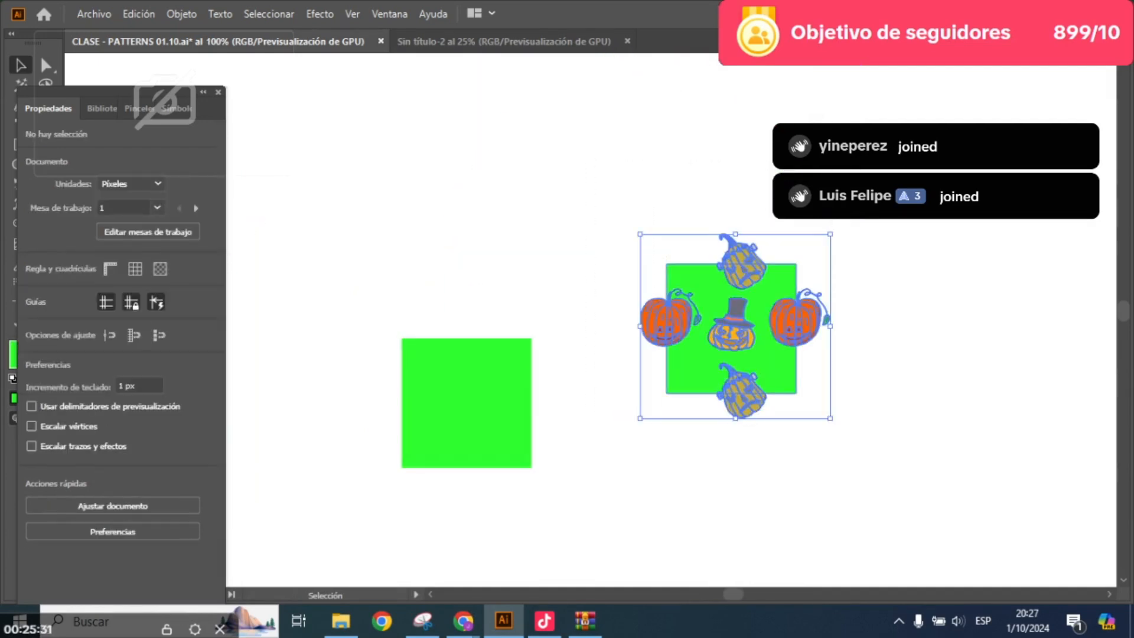
pyautogui.moveTo(745, 261); pyautogui.dragTo(556, 116)
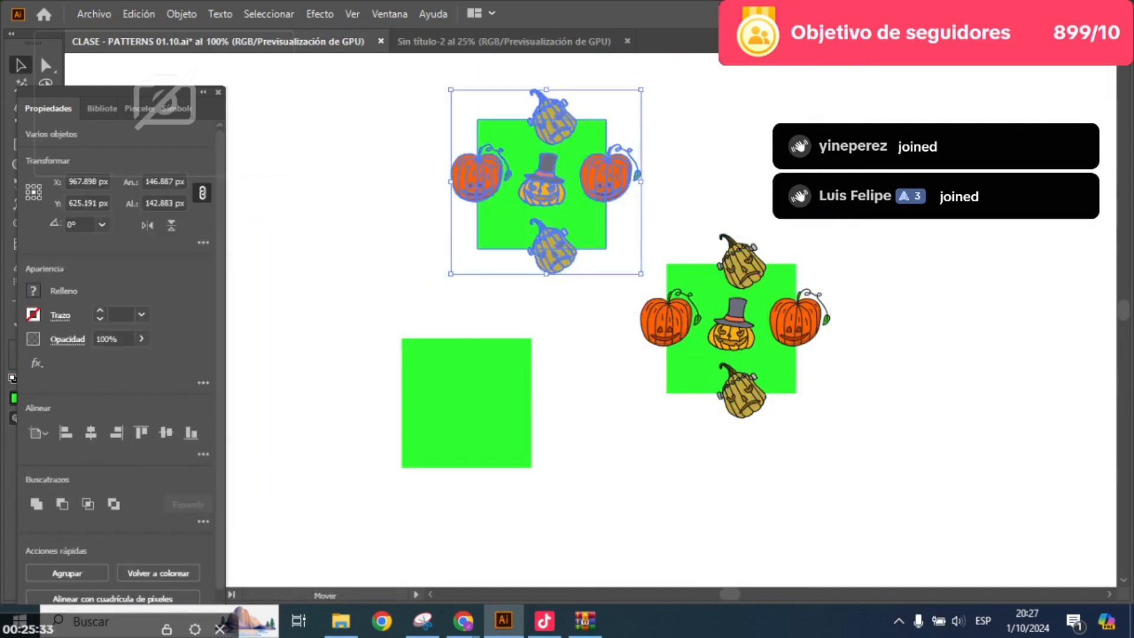
pyautogui.click(678, 189)
# - Bring the original green square to the front, above its pumpkin group
pyautogui.scroll(4, 797, 357)
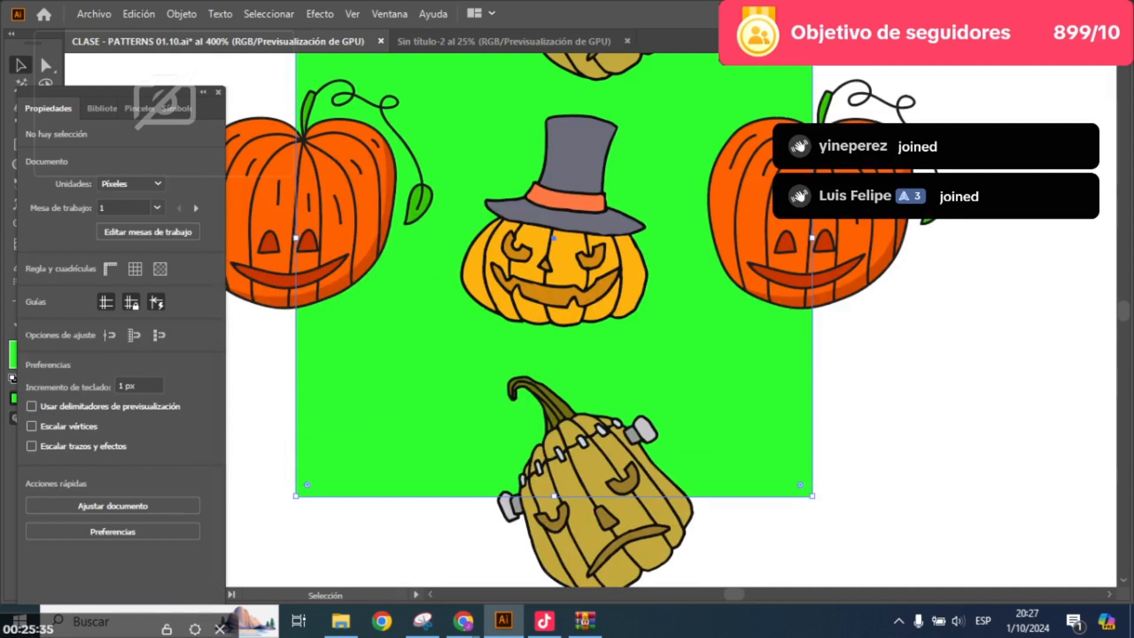
pyautogui.scroll(1, 597, 320)
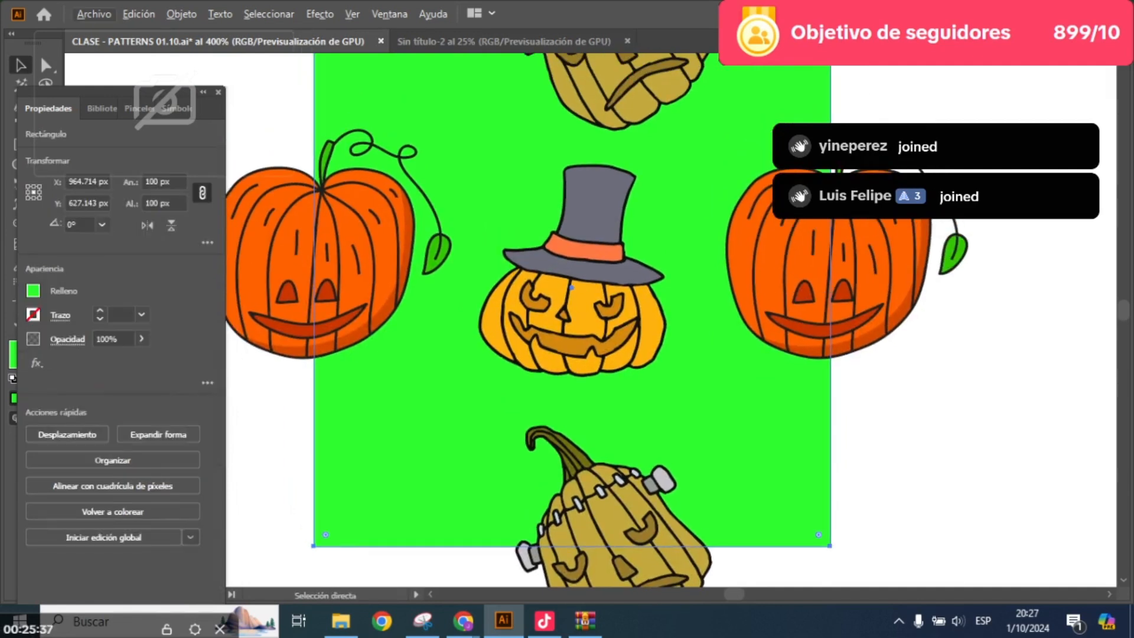
pyautogui.press('v')
pyautogui.rightClick(753, 399)
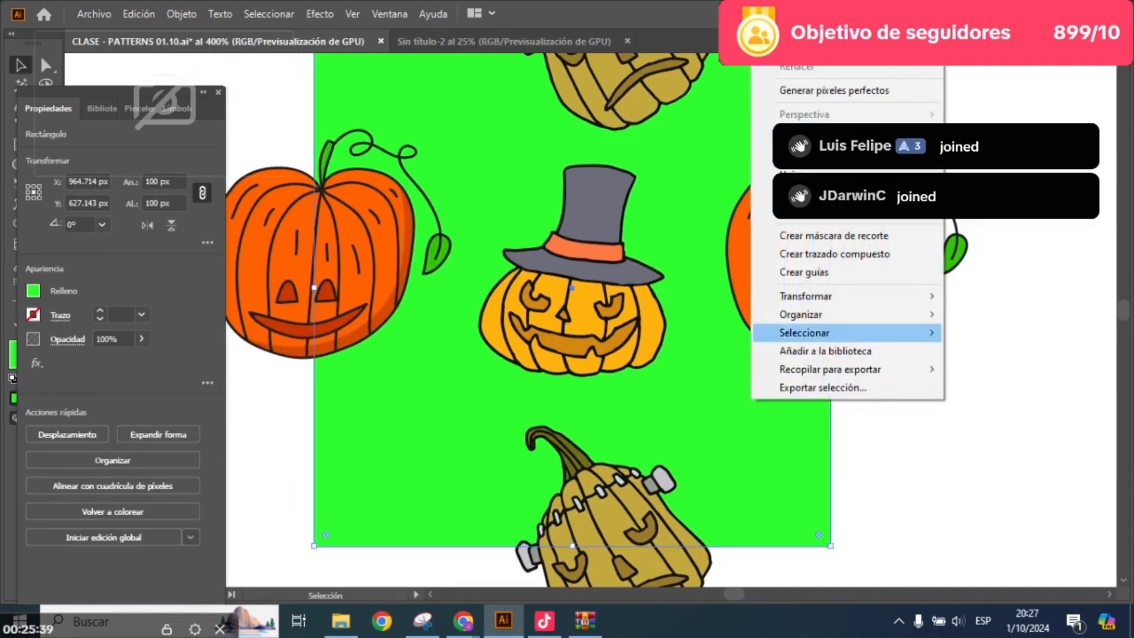
pyautogui.moveTo(839, 314)
pyautogui.click(998, 314)
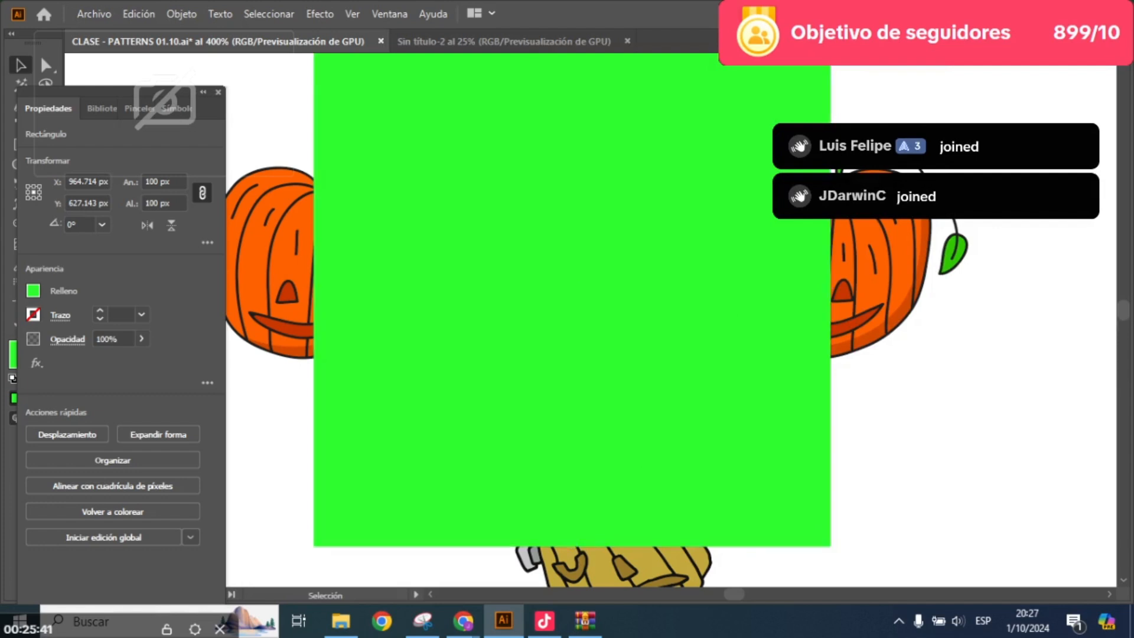
pyautogui.hotkey('ctrl', 'shift', 'a')
pyautogui.hotkey('ctrl', '-')
pyautogui.hotkey('ctrl', '-')
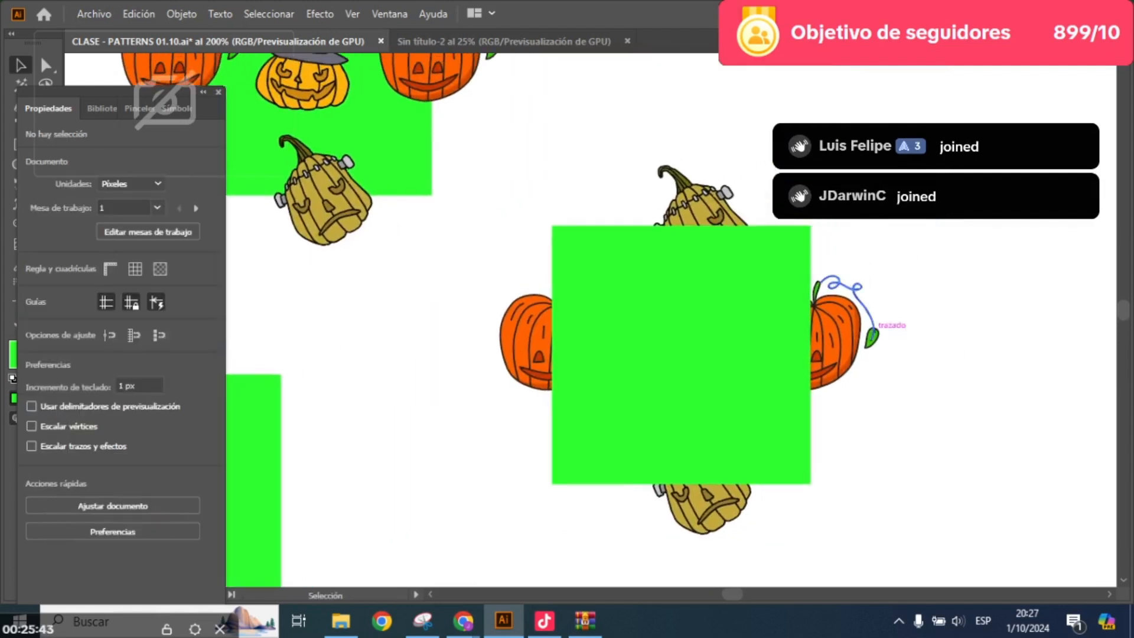
# - Create a clipping mask from the green square and the pumpkin group beneath it
pyautogui.moveTo(936, 532); pyautogui.dragTo(626, 129)
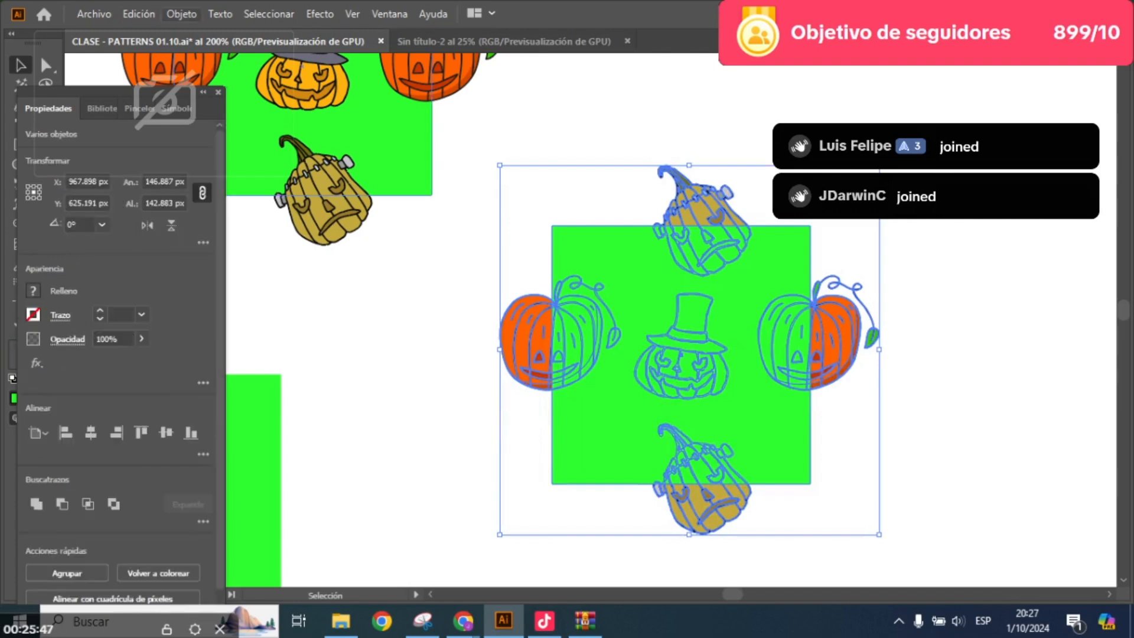
pyautogui.hotkey('alt', 'o')
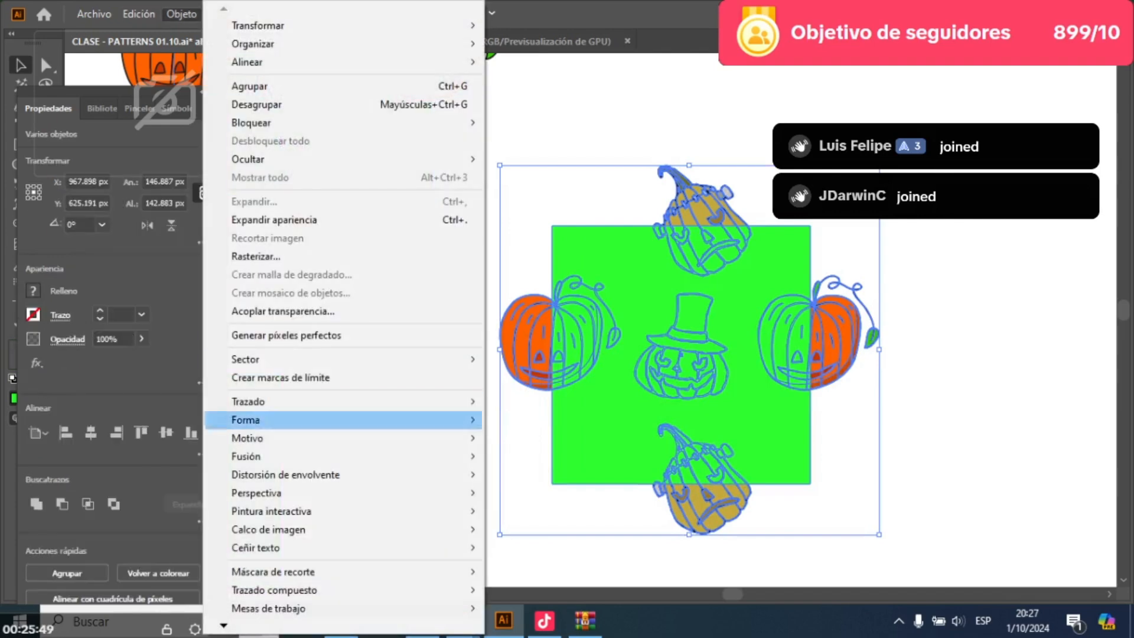
pyautogui.moveTo(273, 572)
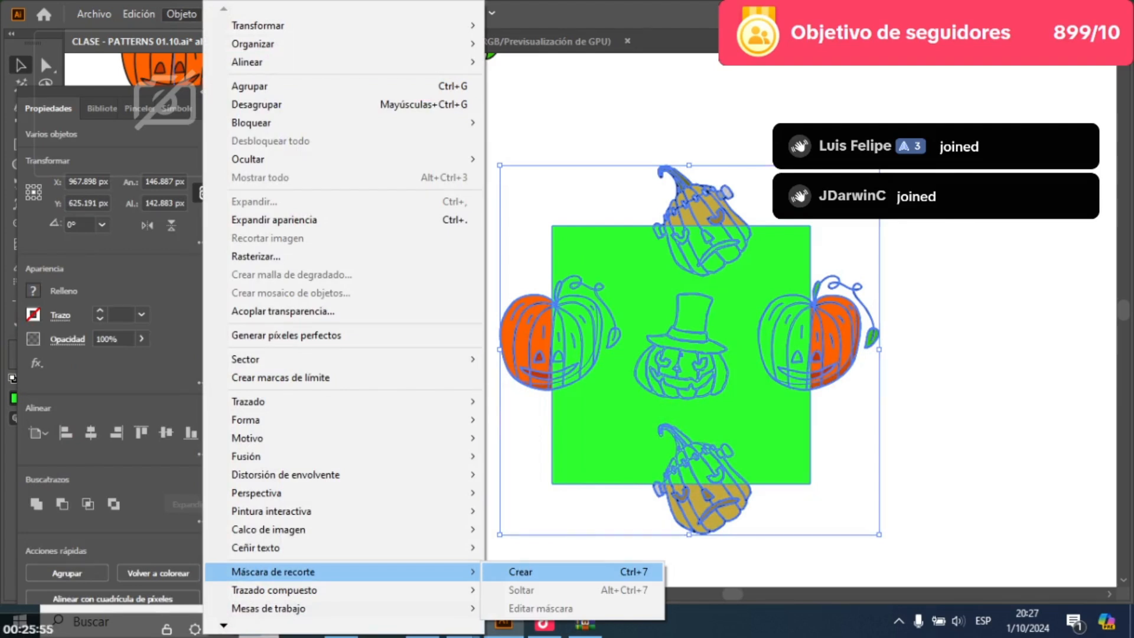
pyautogui.click(520, 572)
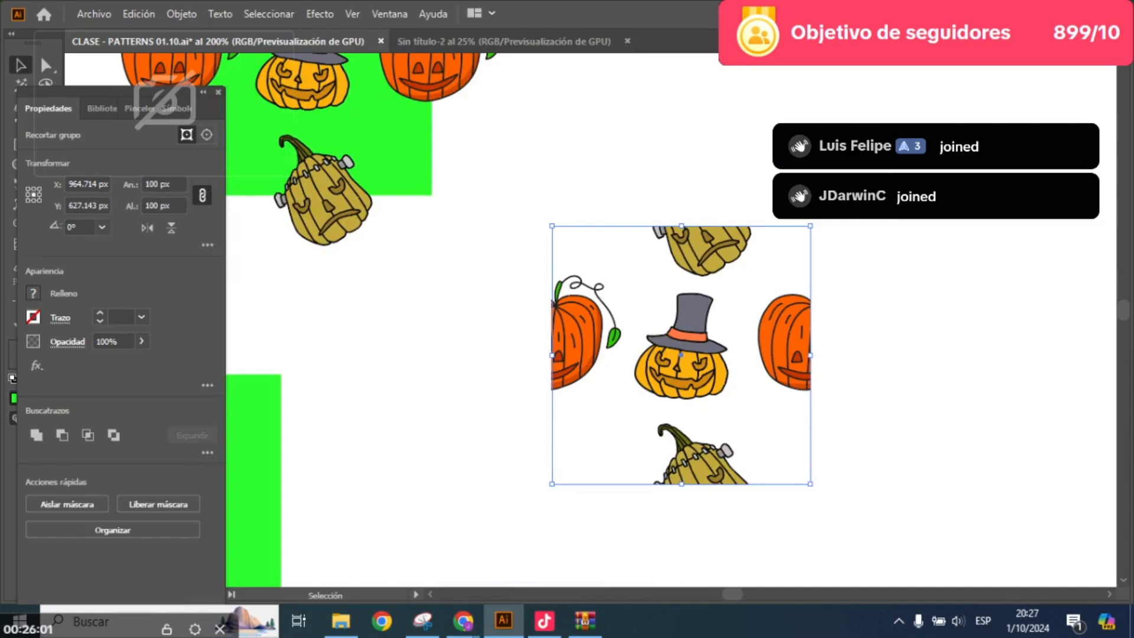
# - Show the Swatches panel and add the clipped pumpkin tile to it as a new pattern swatch
pyautogui.click(389, 13)
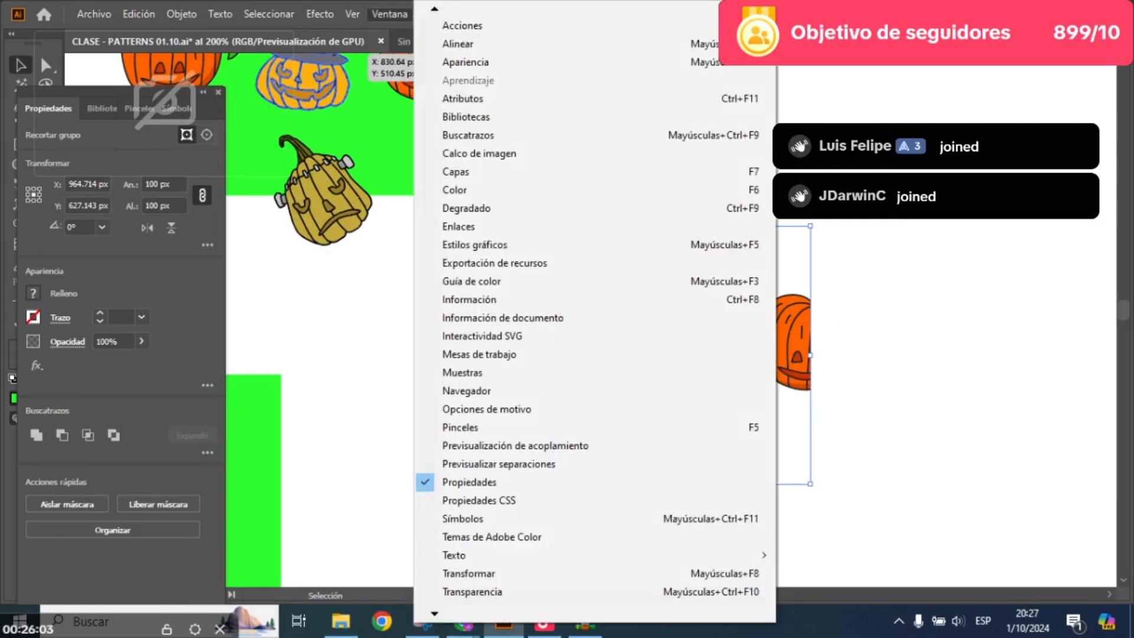
pyautogui.press('Escape')
pyautogui.click(498, 59)
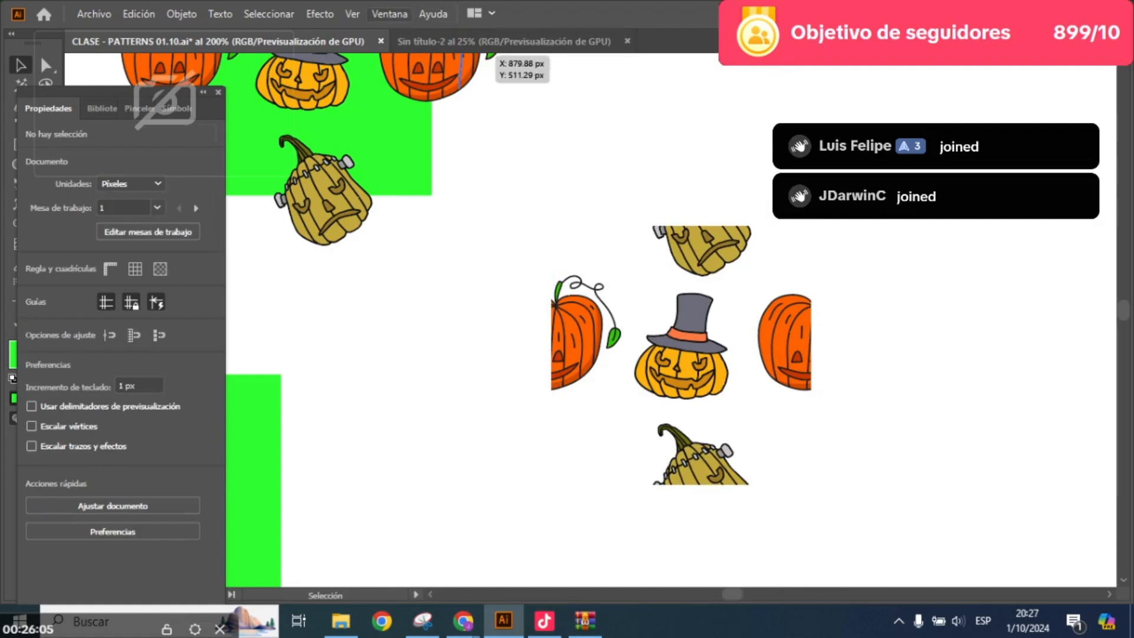
pyautogui.click(389, 14)
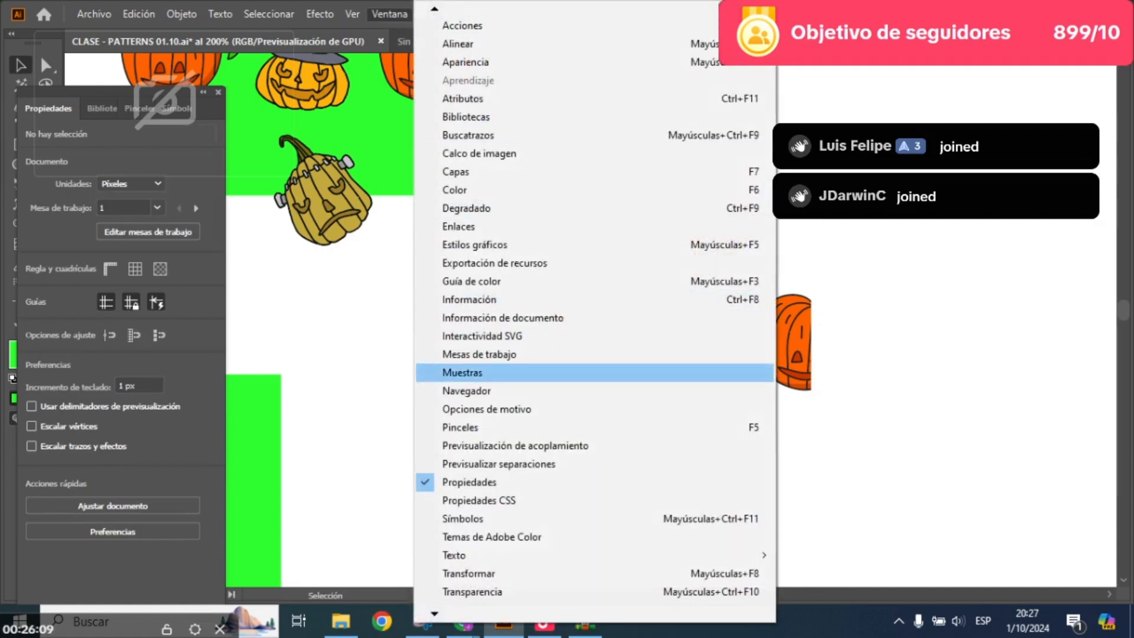
pyautogui.click(462, 372)
pyautogui.moveTo(688, 334); pyautogui.dragTo(266, 236)
# - Move the clipped tile below and to the left of the plain green square, and move the Properties panel out of the way
pyautogui.hotkey('ctrl', '-')
pyautogui.hotkey('ctrl', '-')
pyautogui.hotkey('ctrl', '-')
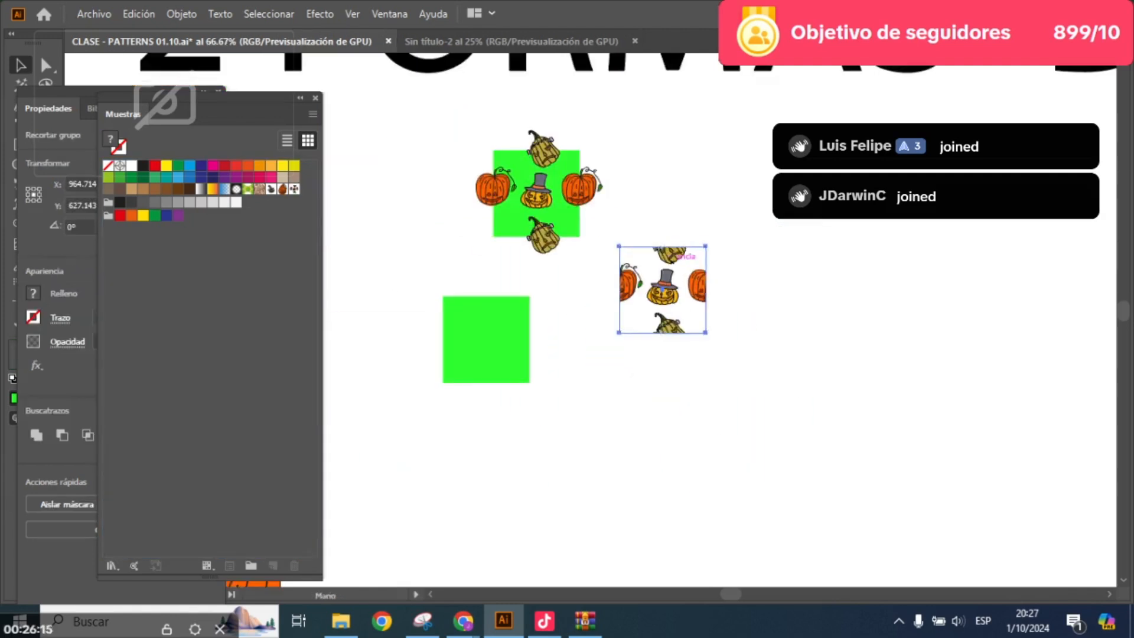
pyautogui.scroll(-2, 590, 296)
pyautogui.moveTo(743, 199); pyautogui.dragTo(490, 422)
pyautogui.moveTo(590, 295); pyautogui.dragTo(458, 297)
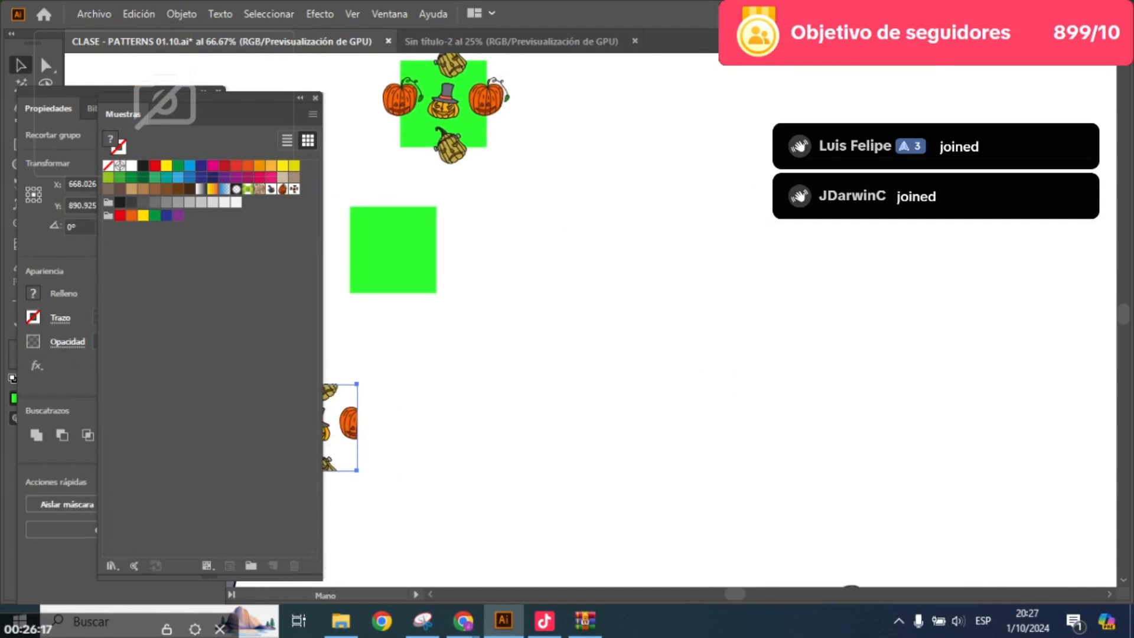
pyautogui.moveTo(118, 89); pyautogui.dragTo(1057, 236)
# - Draw a rectangle about 394 × 456 px in the empty area and fill it with the new pumpkin pattern swatch
pyautogui.press('m')
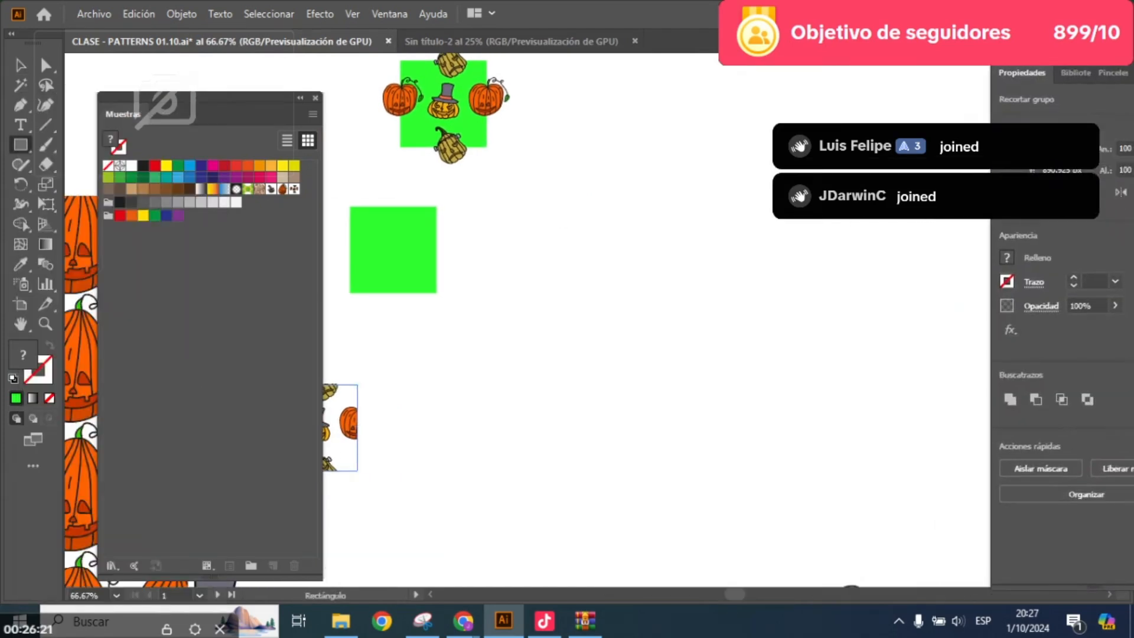
pyautogui.scroll(-2, 539, 232)
pyautogui.moveTo(540, 120)
pyautogui.mouseDown()
pyautogui.moveTo(879, 511)
pyautogui.moveTo(938, 478)
pyautogui.mouseUp()
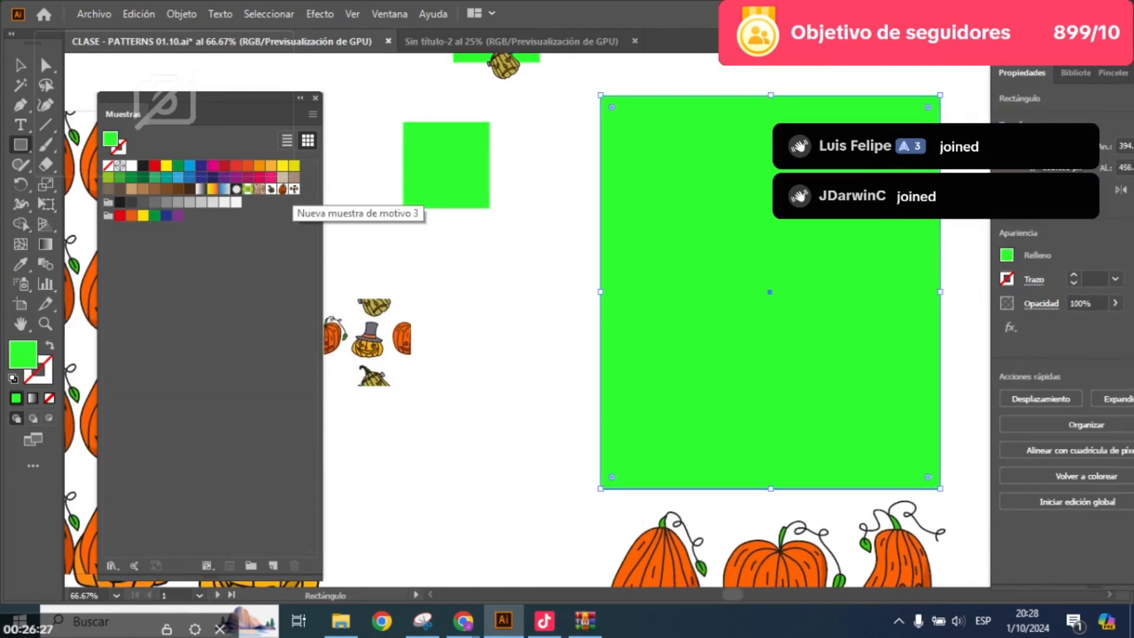
pyautogui.click(294, 189)
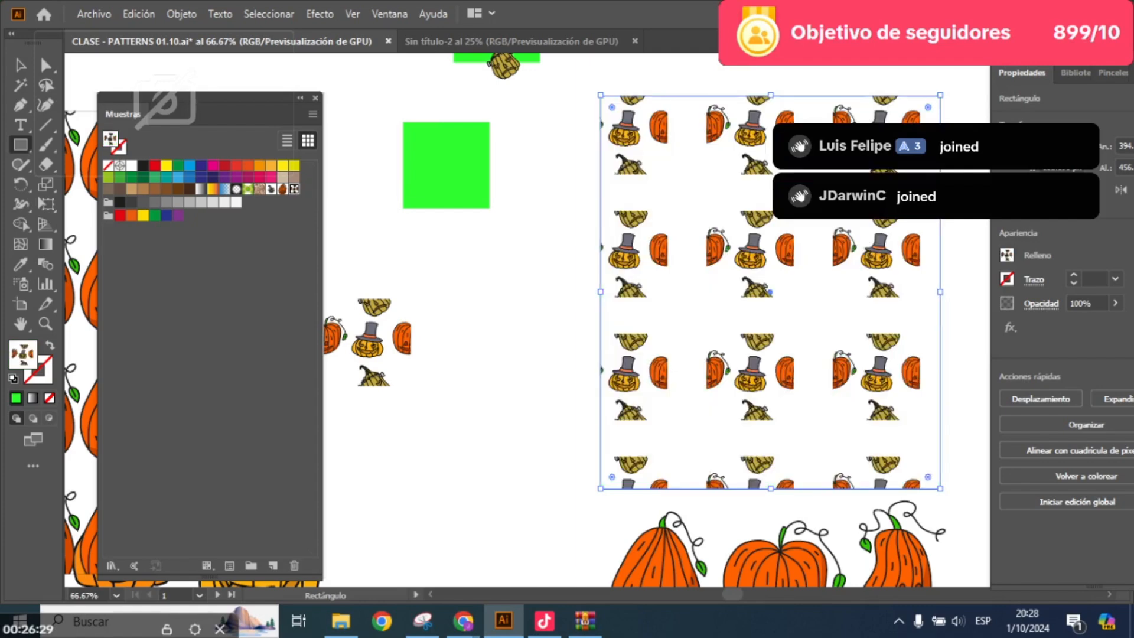
# - Open the new pumpkin pattern swatch for editing and set its tile width to 100 px
pyautogui.moveTo(706, 317); pyautogui.dragTo(614, 337)
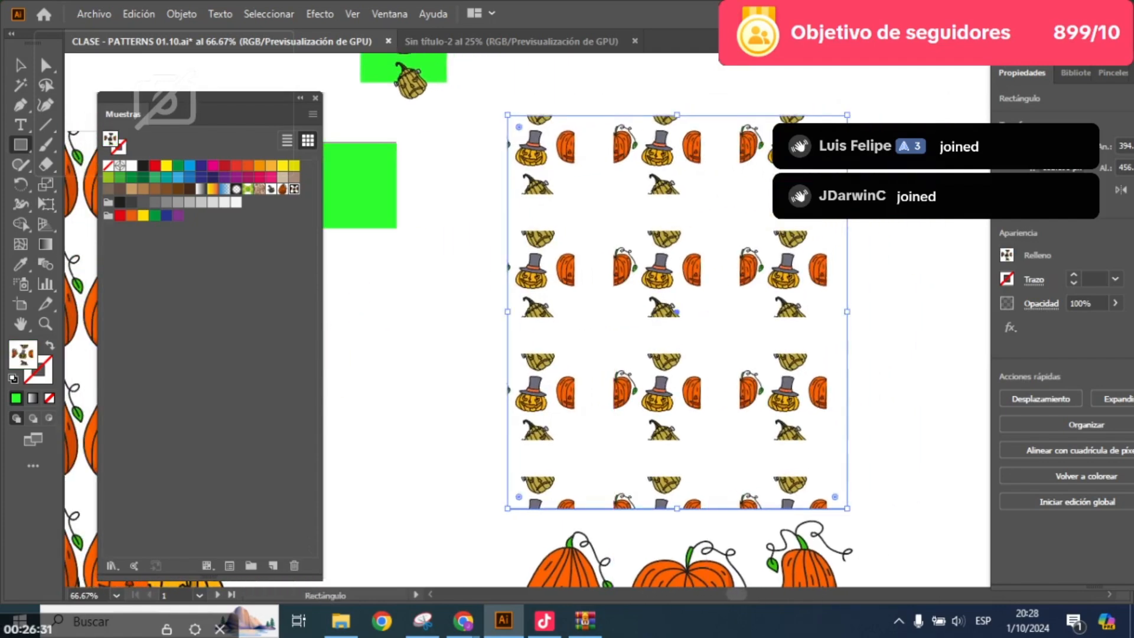
pyautogui.click(21, 64)
pyautogui.hotkey('ctrl', '+')
pyautogui.hotkey('ctrl', '+')
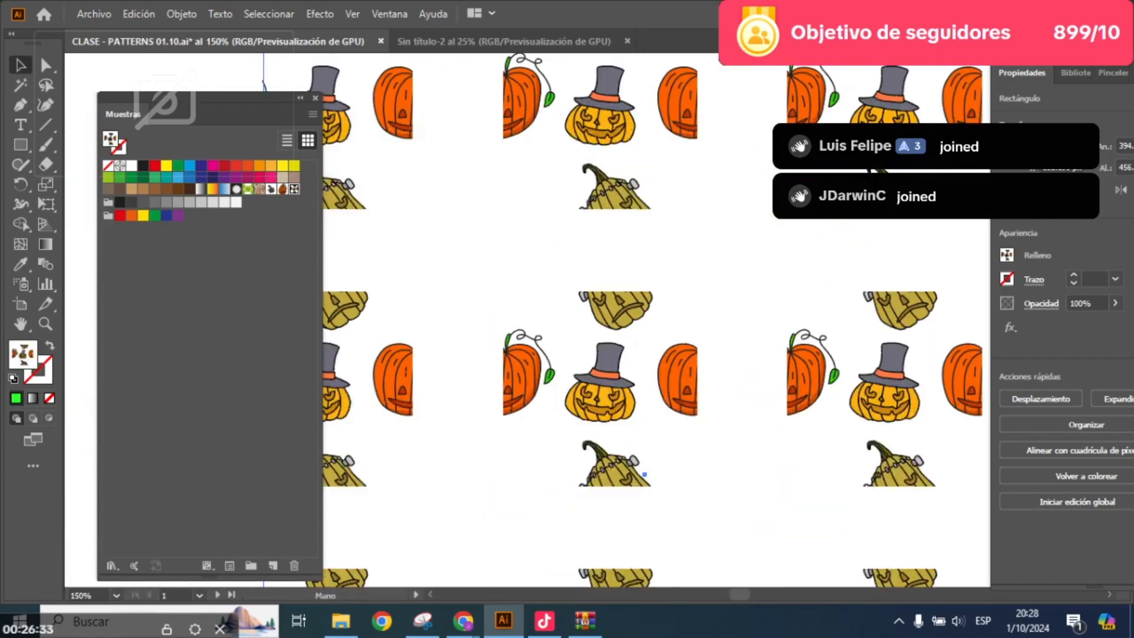
pyautogui.hotkey('ctrl', '-')
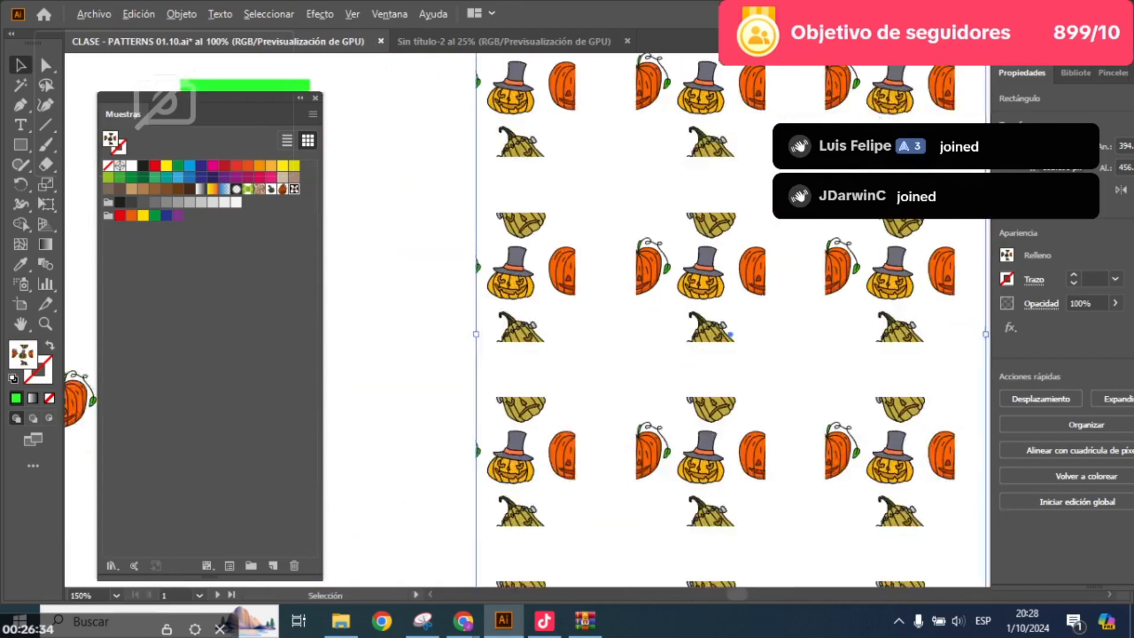
pyautogui.hotkey('ctrl', '+')
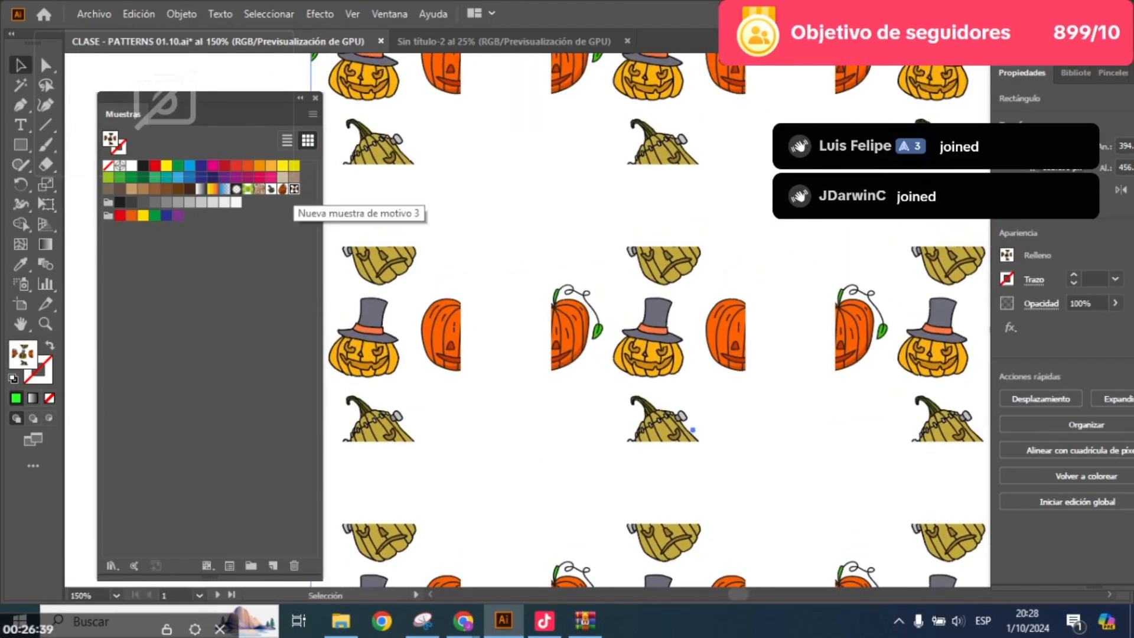
pyautogui.doubleClick(294, 189)
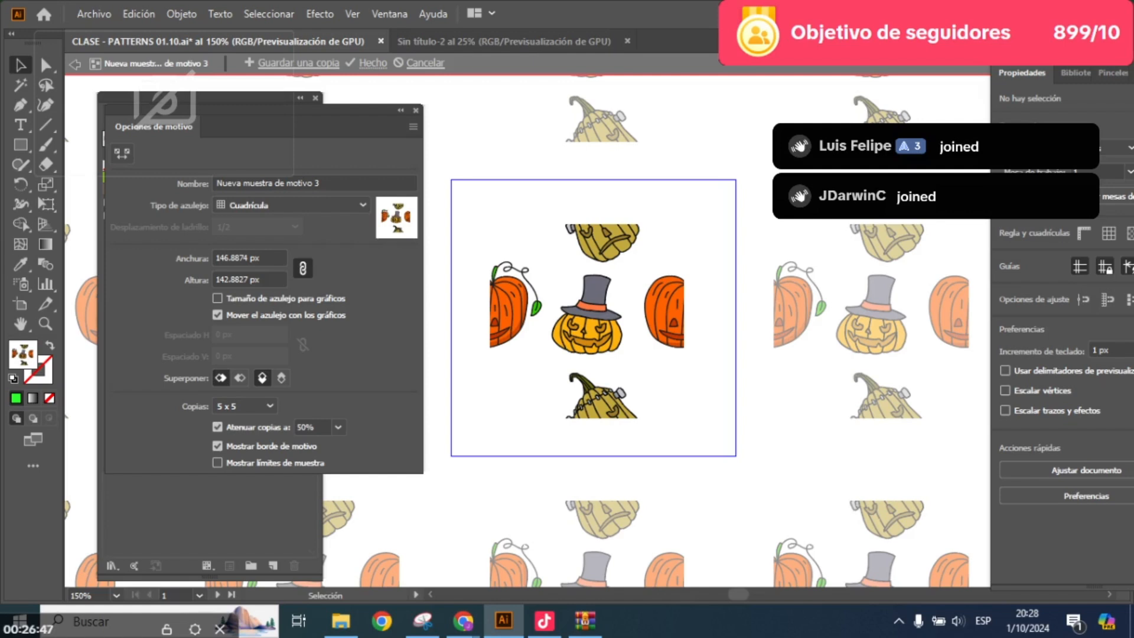
pyautogui.doubleClick(230, 258)
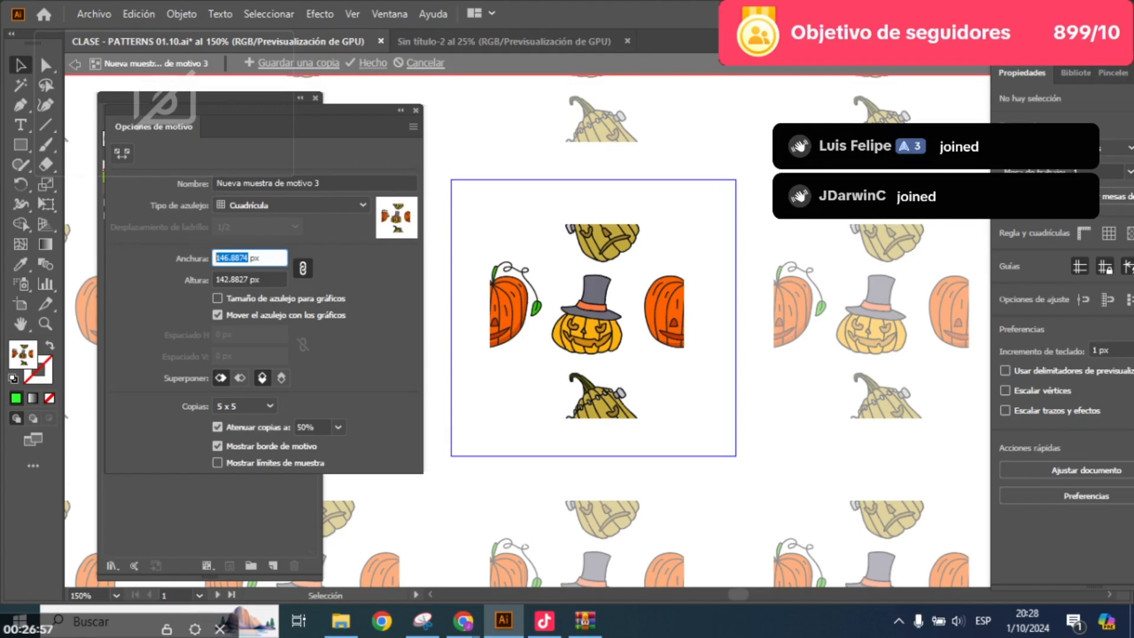
pyautogui.write('100')
pyautogui.press('Return')
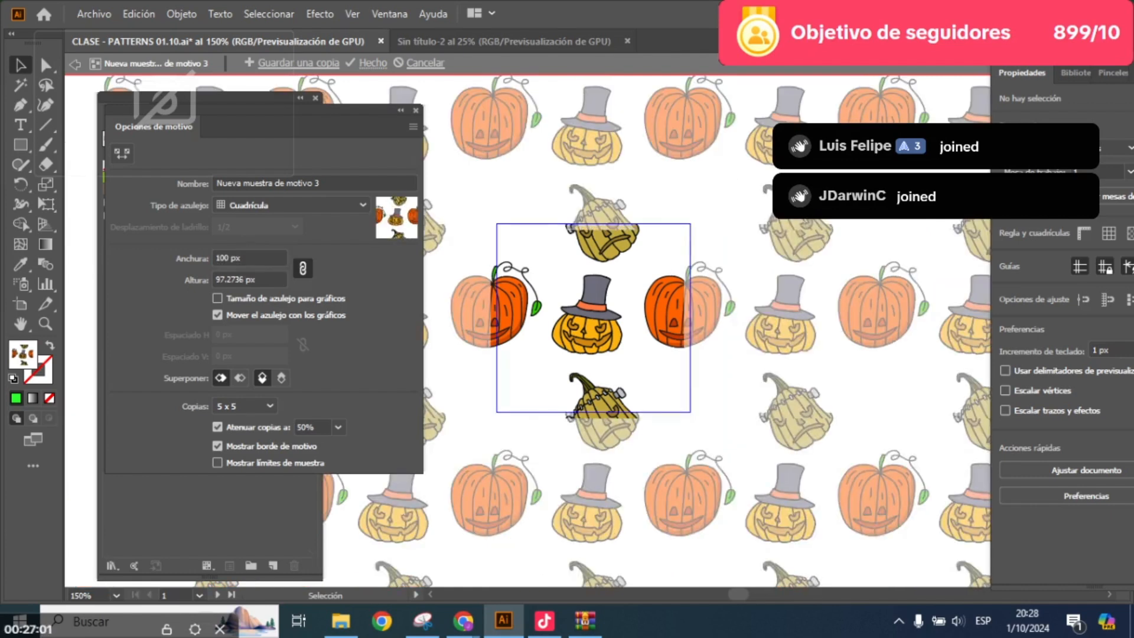
# - Set the pumpkin pattern's tile height to 100 px and finish editing the pattern
pyautogui.press('Tab')
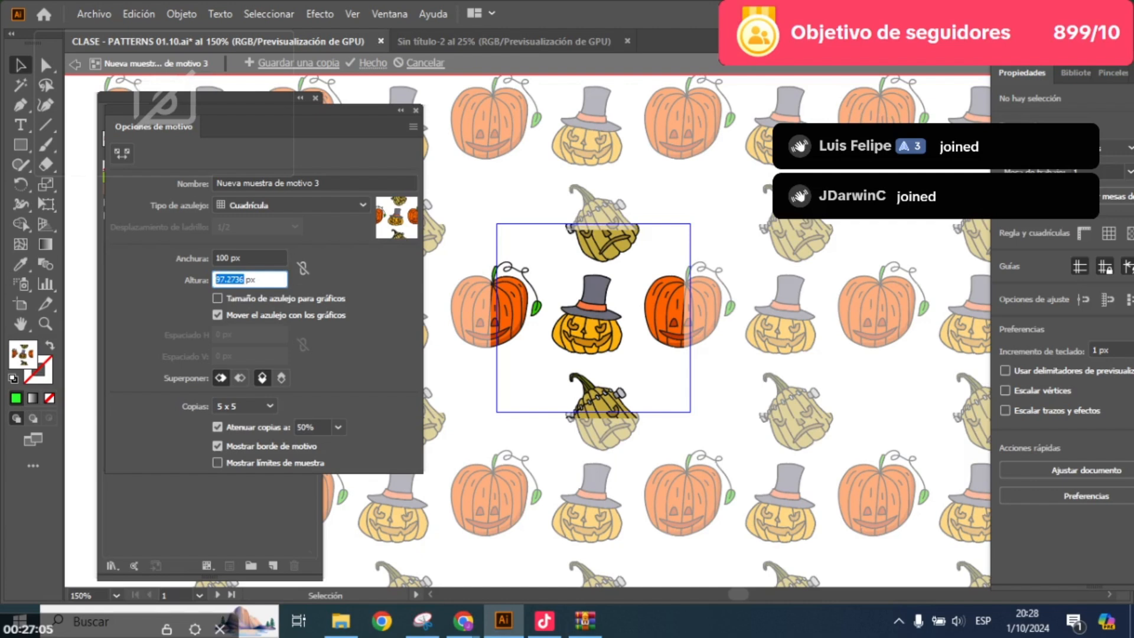
pyautogui.write('100')
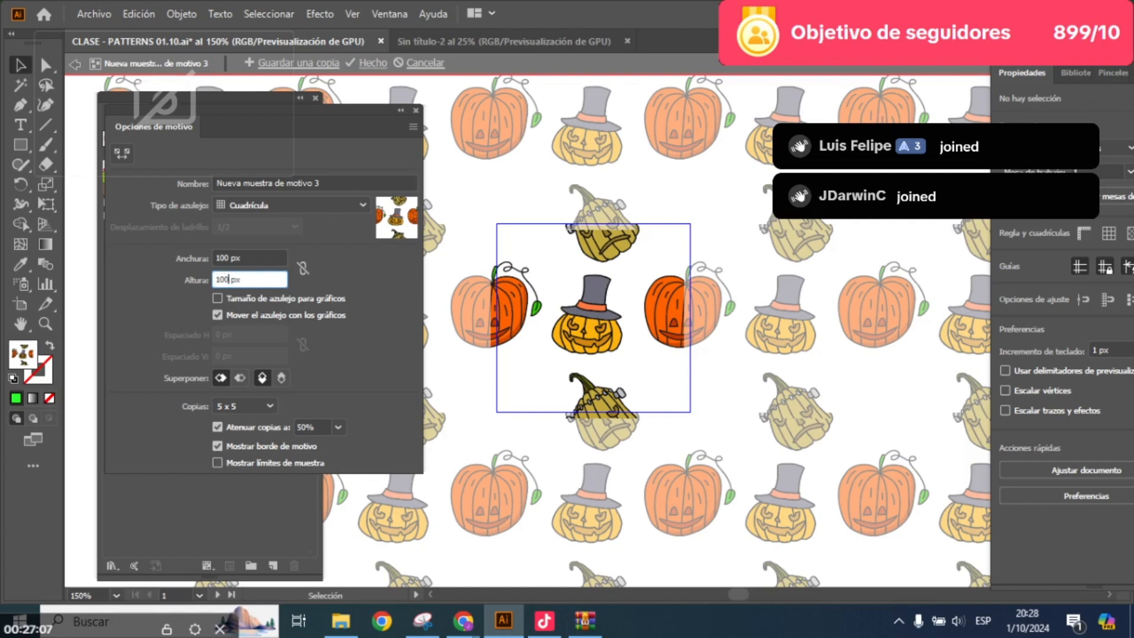
pyautogui.press('Return')
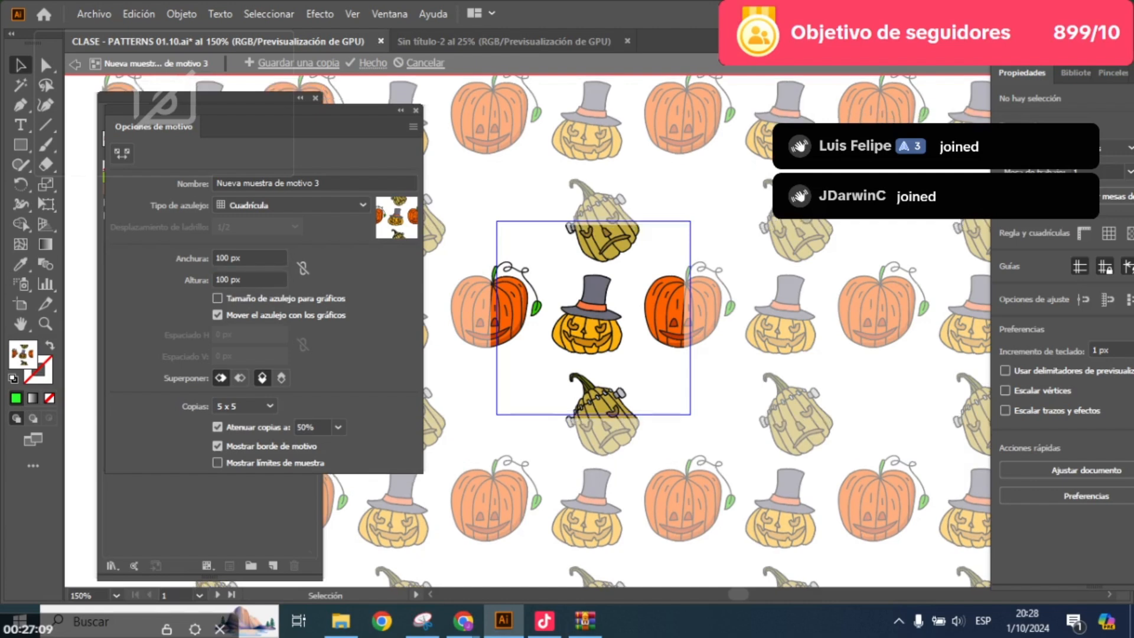
pyautogui.click(373, 63)
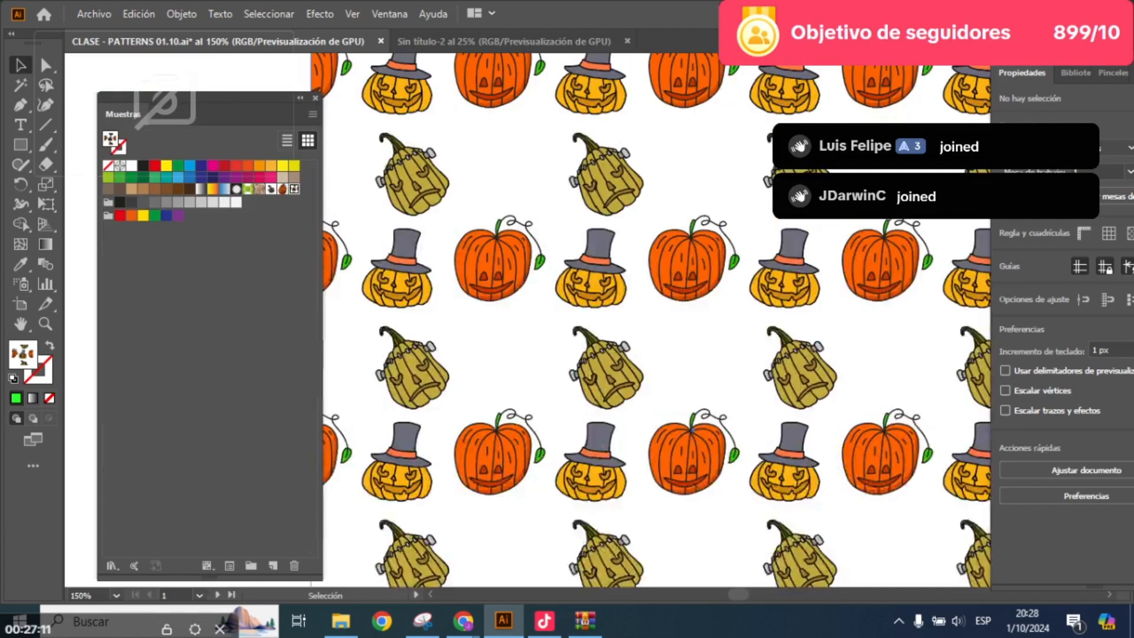
# - Move the pumpkin-patterned rectangle into the empty area between the colored squares and the witch-hat pumpkin pattern, and deselect it
pyautogui.hotkey('ctrl', '-')
pyautogui.hotkey('ctrl', '-')
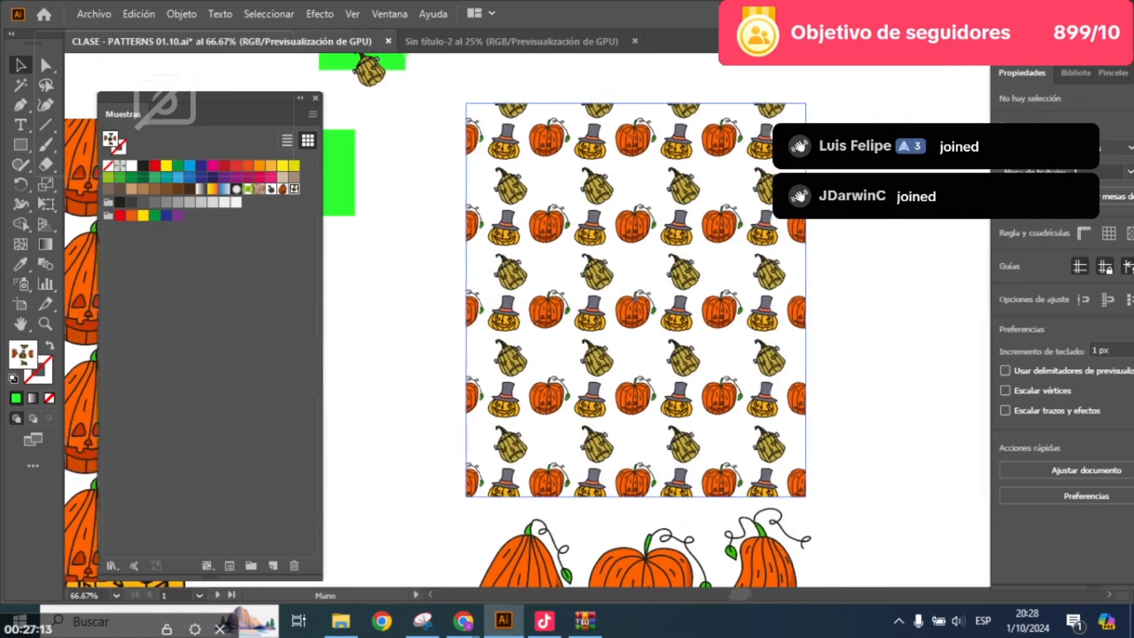
pyautogui.hotkey('ctrl', '+')
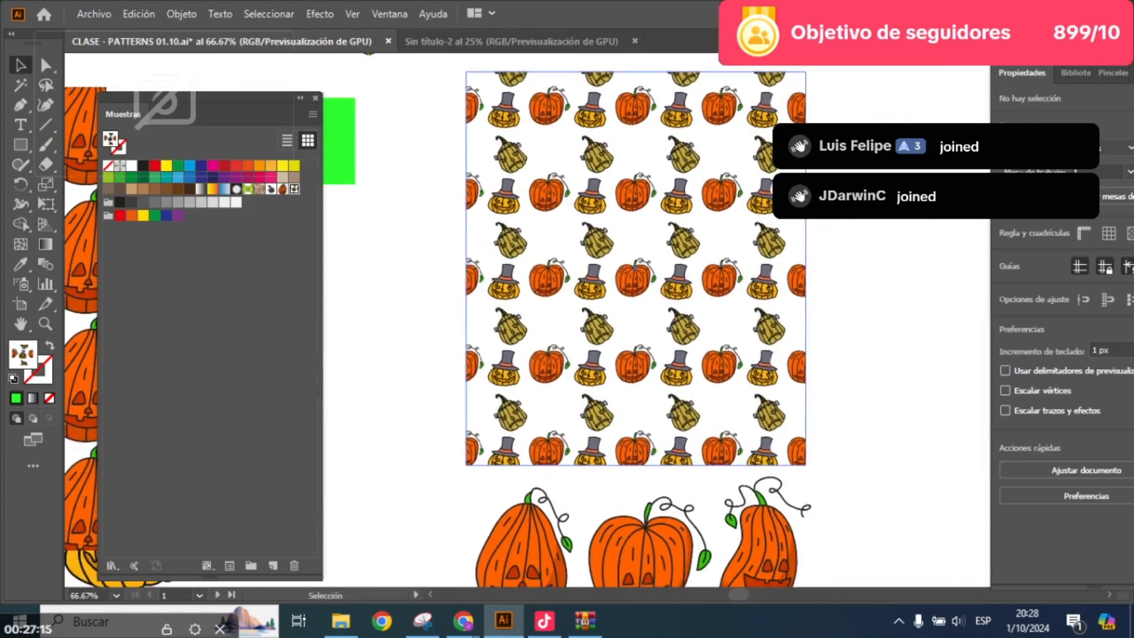
pyautogui.hotkey('ctrl', '-')
pyautogui.moveTo(473, 295); pyautogui.dragTo(342, 224)
pyautogui.hotkey('ctrl', '-')
pyautogui.hotkey('ctrl', '-')
pyautogui.hotkey('ctrl', '-')
pyautogui.scroll(2, 856, 326)
pyautogui.moveTo(709, 325); pyautogui.dragTo(903, 324)
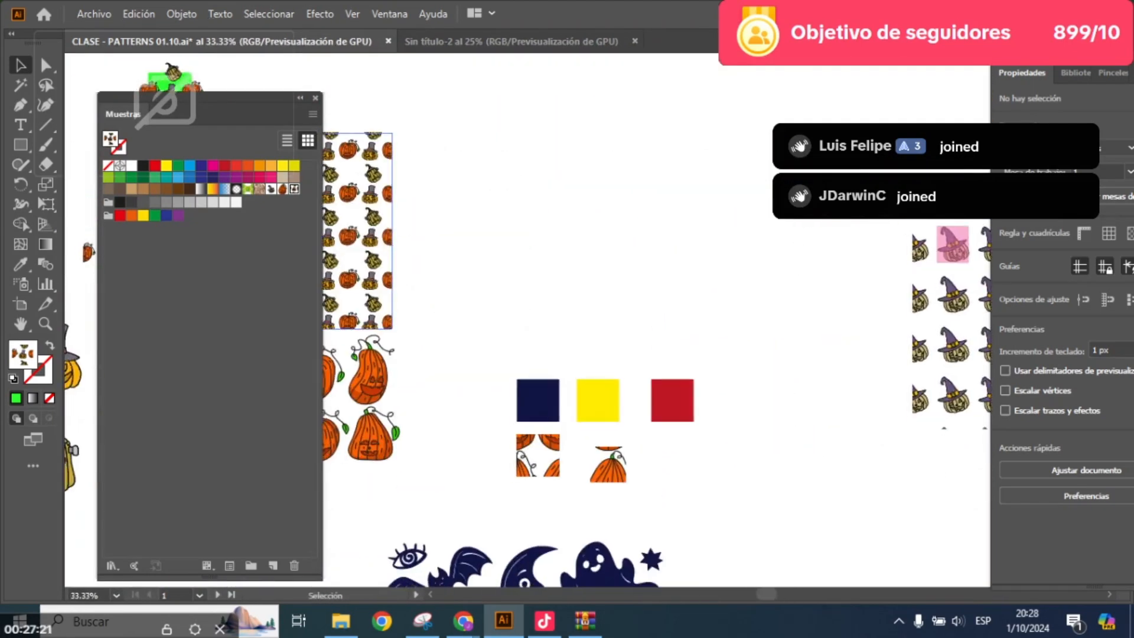
pyautogui.moveTo(421, 231); pyautogui.dragTo(778, 256)
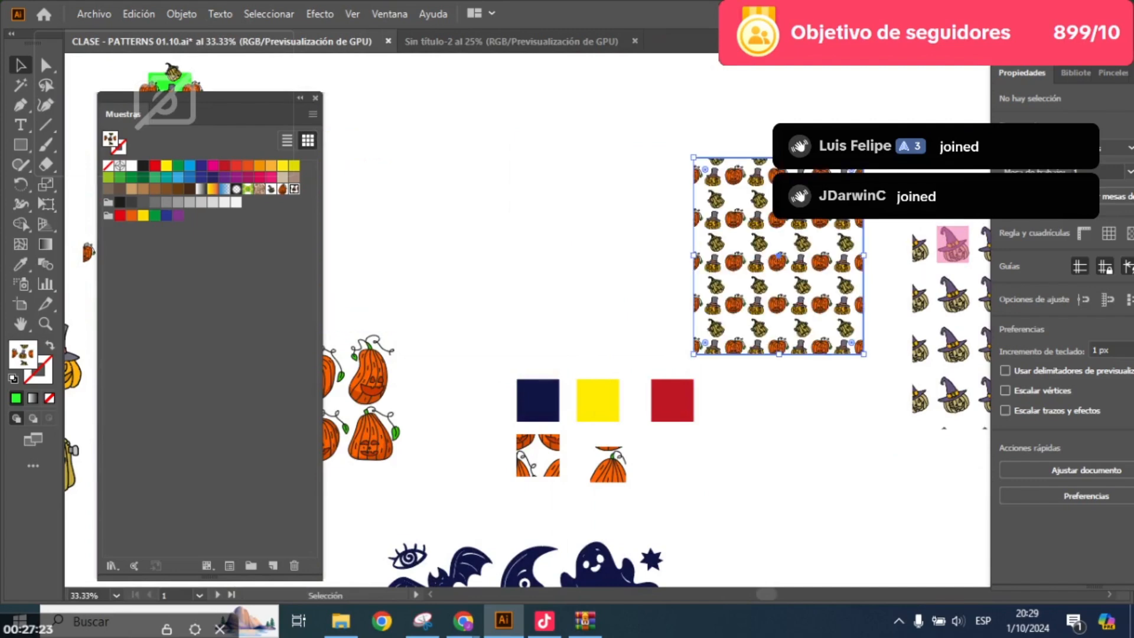
pyautogui.hotkey('ctrl', 'shift', 'a')
# - Examine the repeating pumpkin pattern up close and compare it with the witch-hat pumpkin pattern beside it
pyautogui.scroll(2, 815, 336)
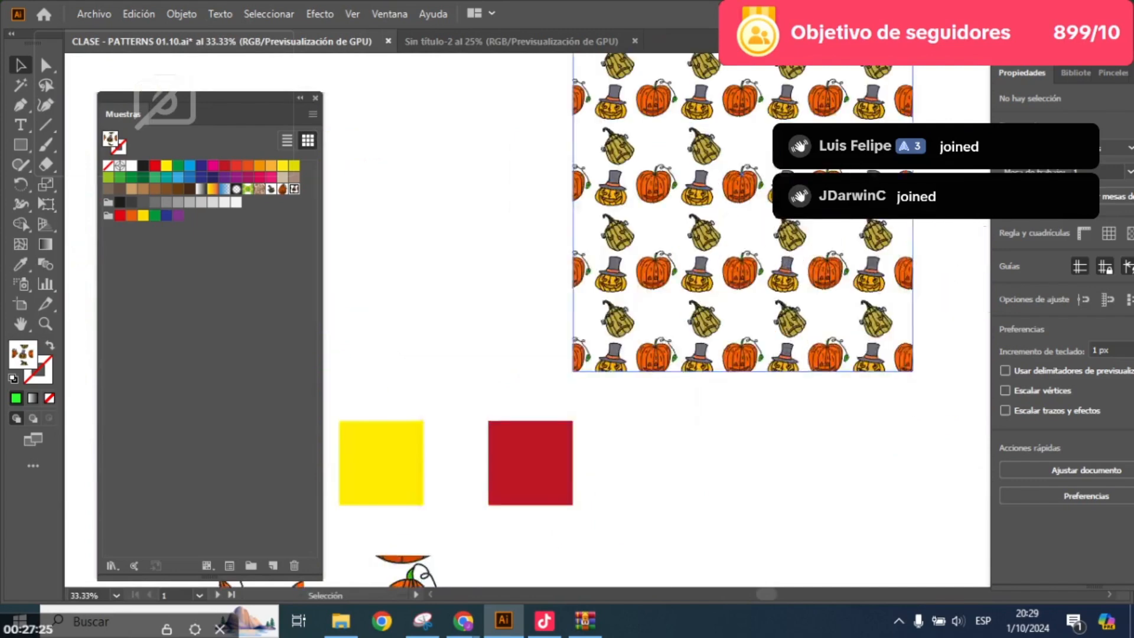
pyautogui.moveTo(814, 337); pyautogui.dragTo(572, 372)
pyautogui.moveTo(641, 232); pyautogui.dragTo(578, 258)
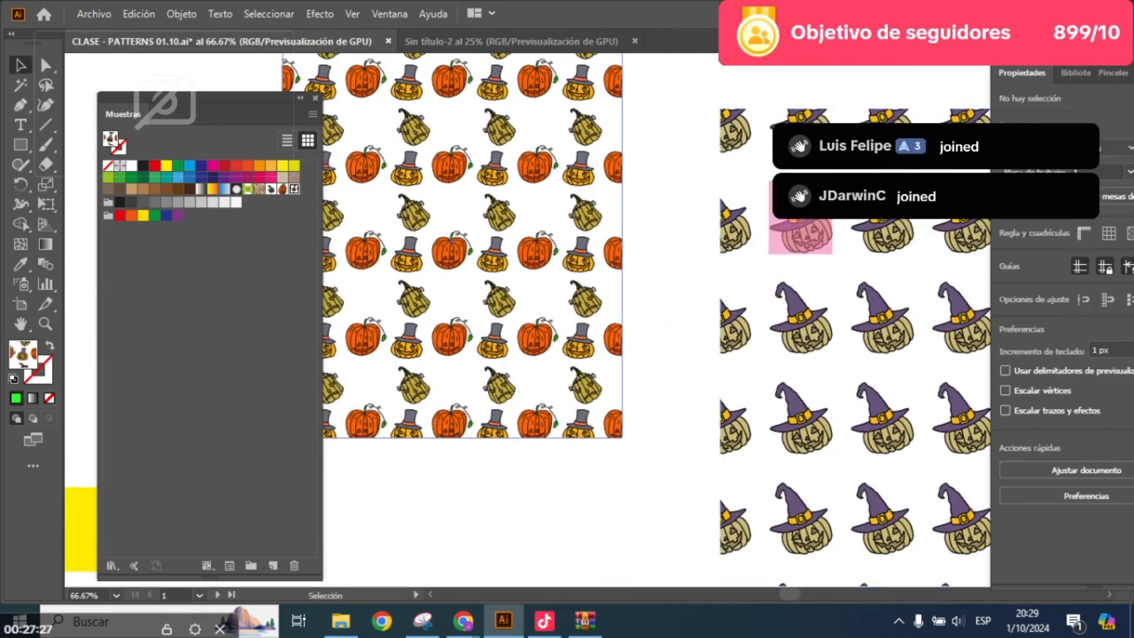
pyautogui.scroll(4, 582, 254)
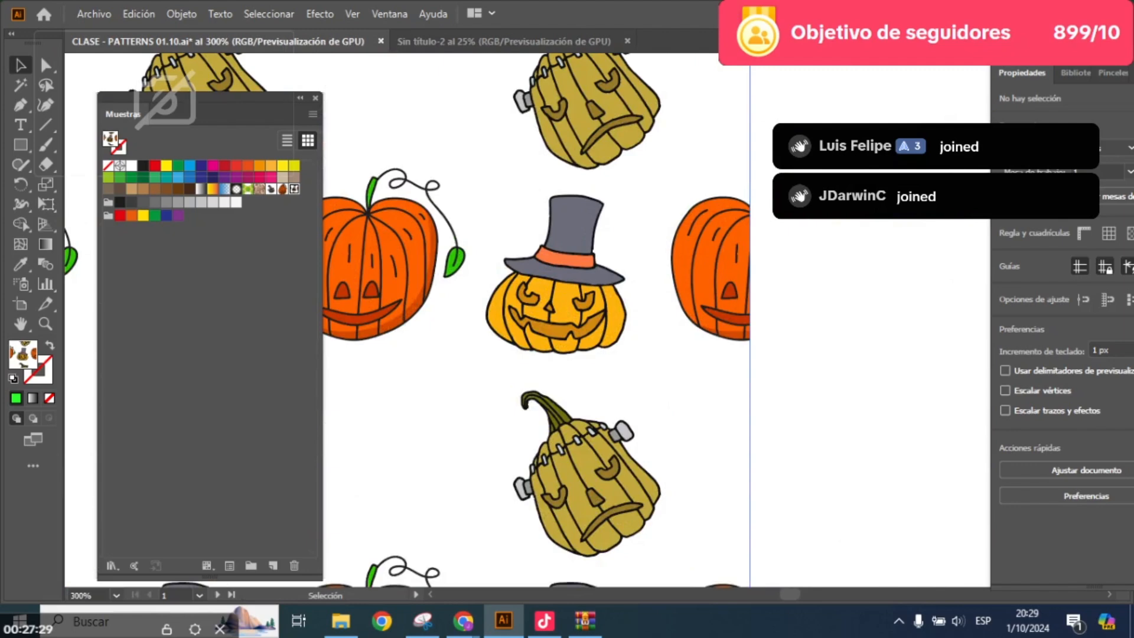
pyautogui.scroll(2, 581, 319)
pyautogui.scroll(-3, 703, 295)
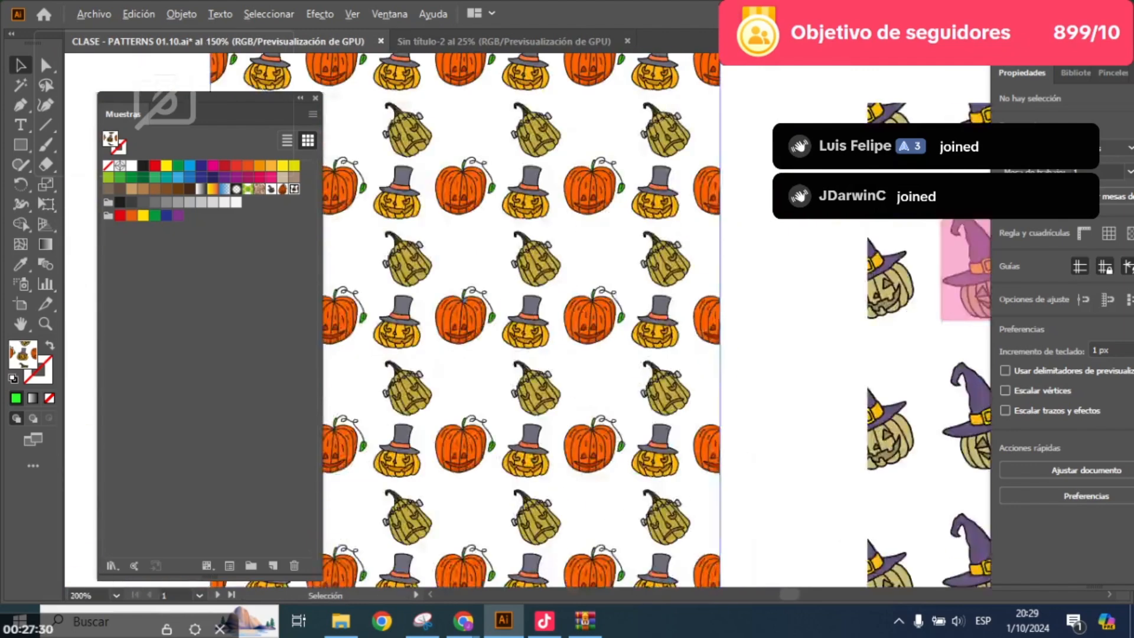
pyautogui.moveTo(945, 390); pyautogui.dragTo(688, 279)
pyautogui.scroll(1, 813, 298)
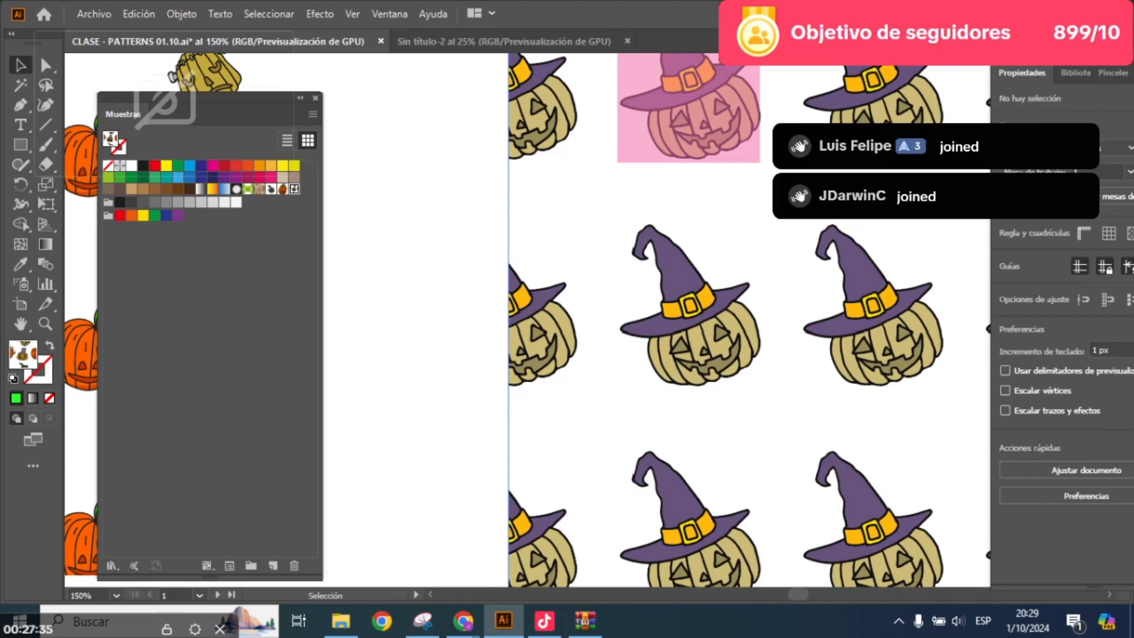
pyautogui.scroll(-1, 556, 241)
pyautogui.moveTo(556, 241); pyautogui.dragTo(654, 243)
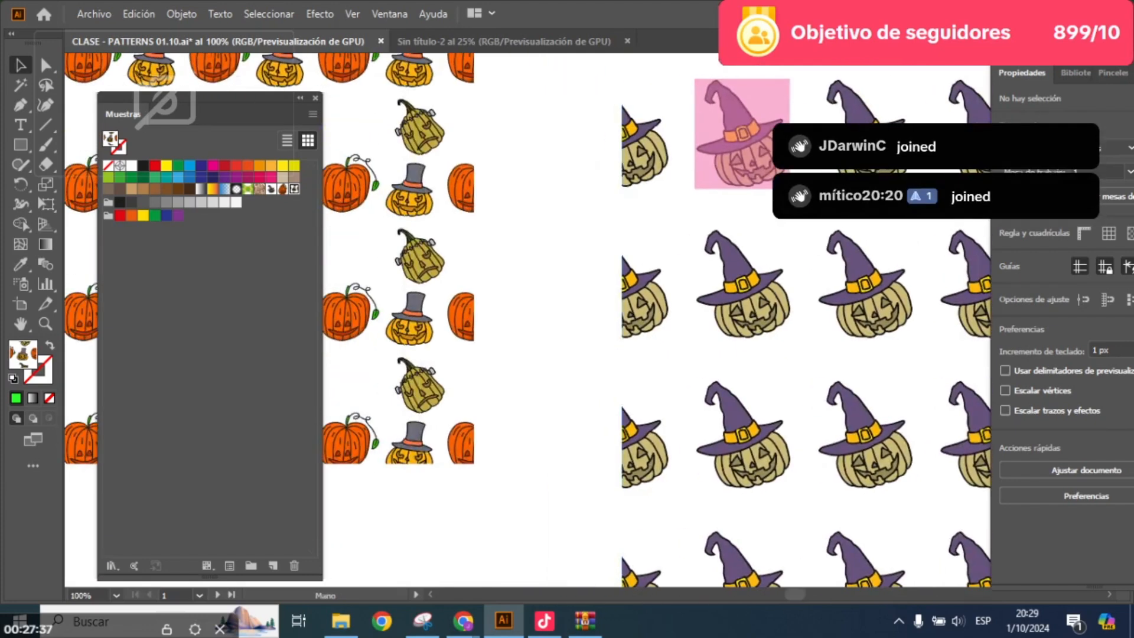
# - Move the pumpkin-patterned rectangle right beside the witch-hat pattern, inspect both patterns along their adjoining edges, and deselect it
pyautogui.scroll(-1, 566, 276)
pyautogui.moveTo(566, 276); pyautogui.dragTo(584, 302)
pyautogui.moveTo(506, 272); pyautogui.dragTo(597, 340)
pyautogui.scroll(3, 664, 136)
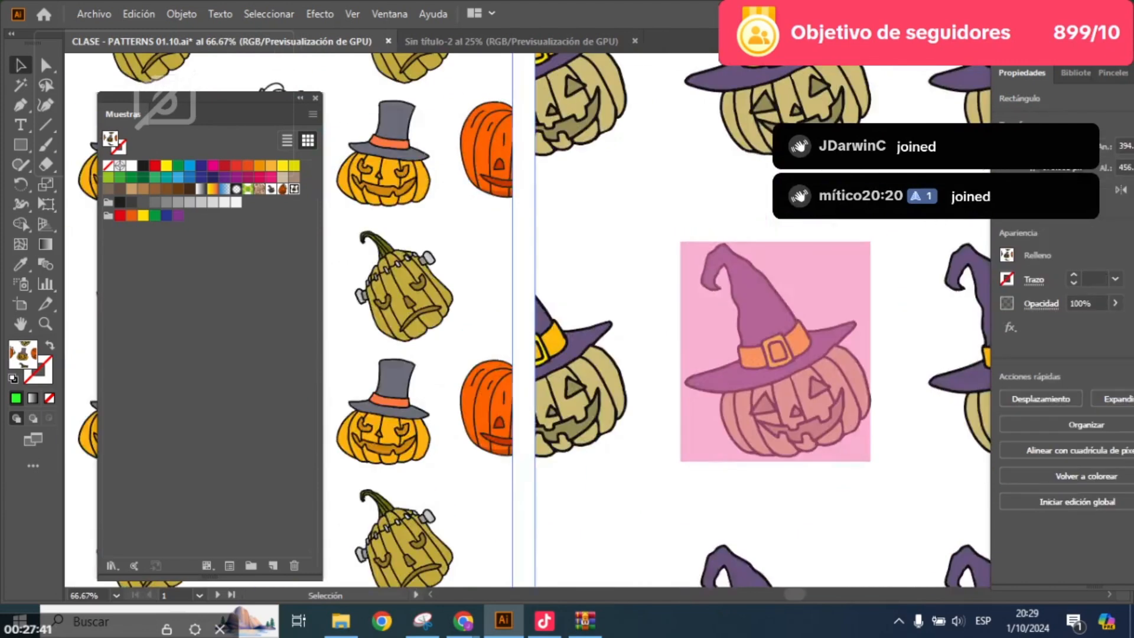
pyautogui.moveTo(663, 136); pyautogui.dragTo(602, 258)
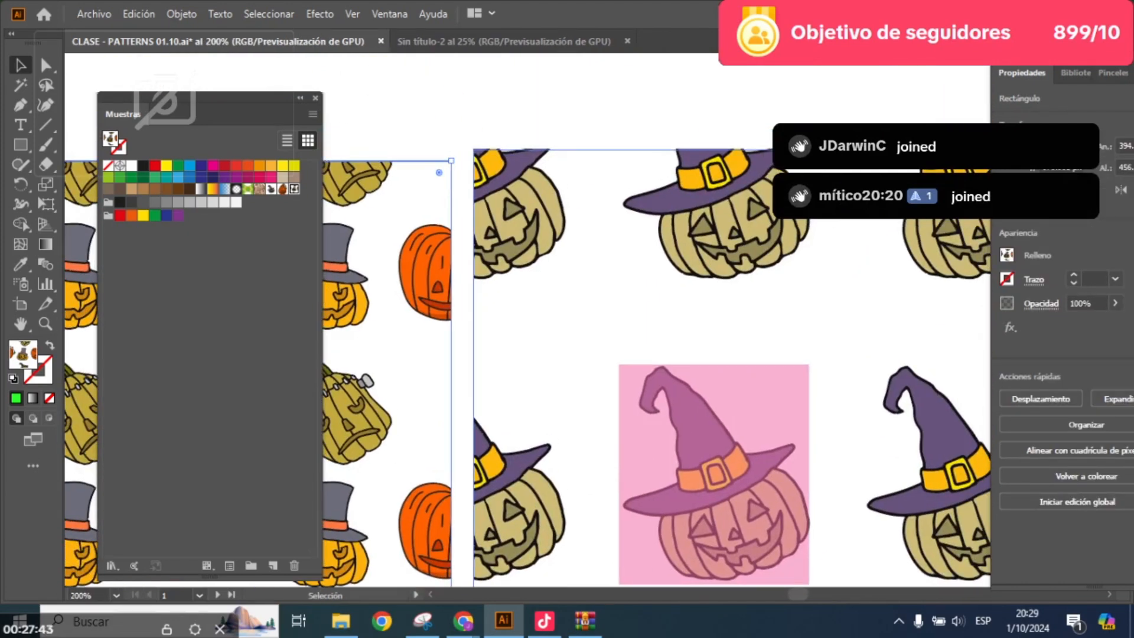
pyautogui.scroll(-1, 589, 234)
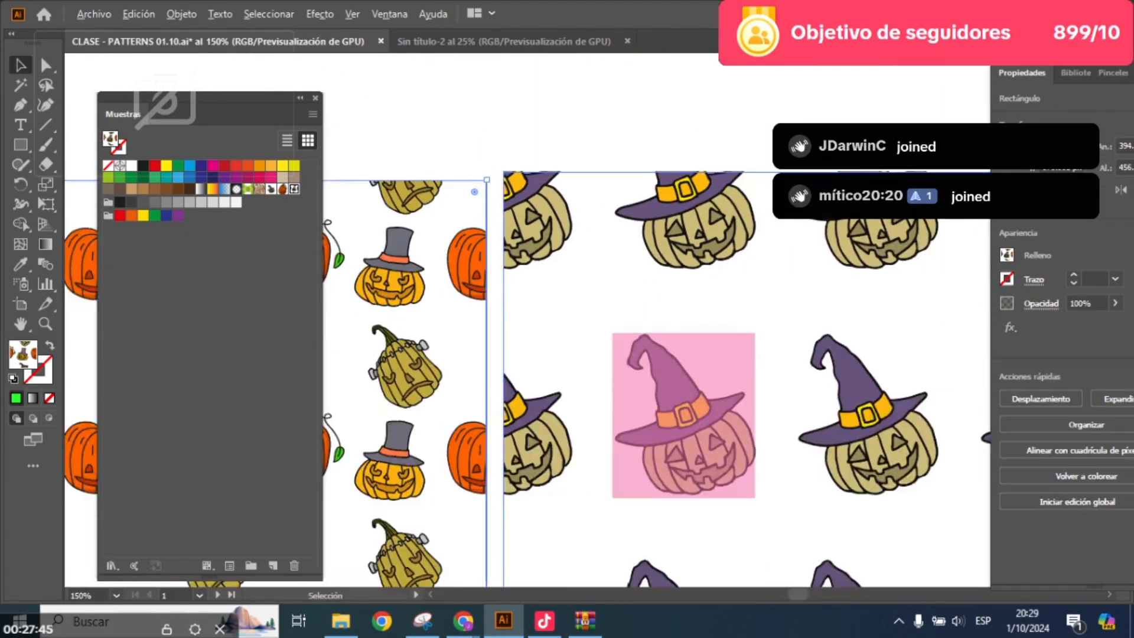
pyautogui.moveTo(589, 234); pyautogui.dragTo(623, 210)
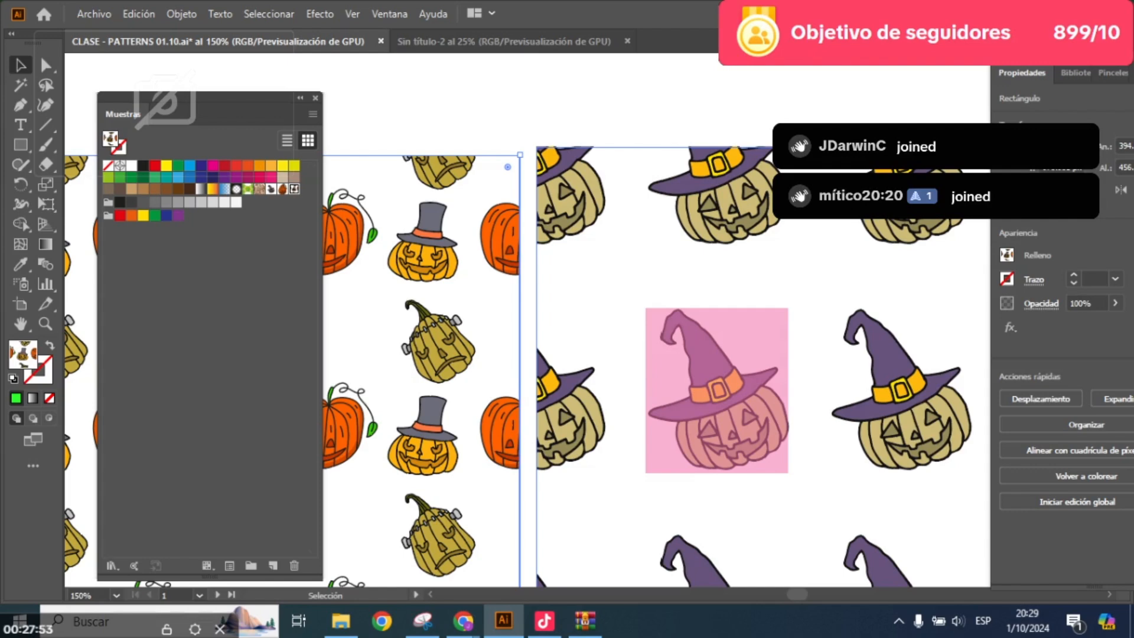
pyautogui.hotkey('ctrl', '-')
pyautogui.hotkey('ctrl', '-')
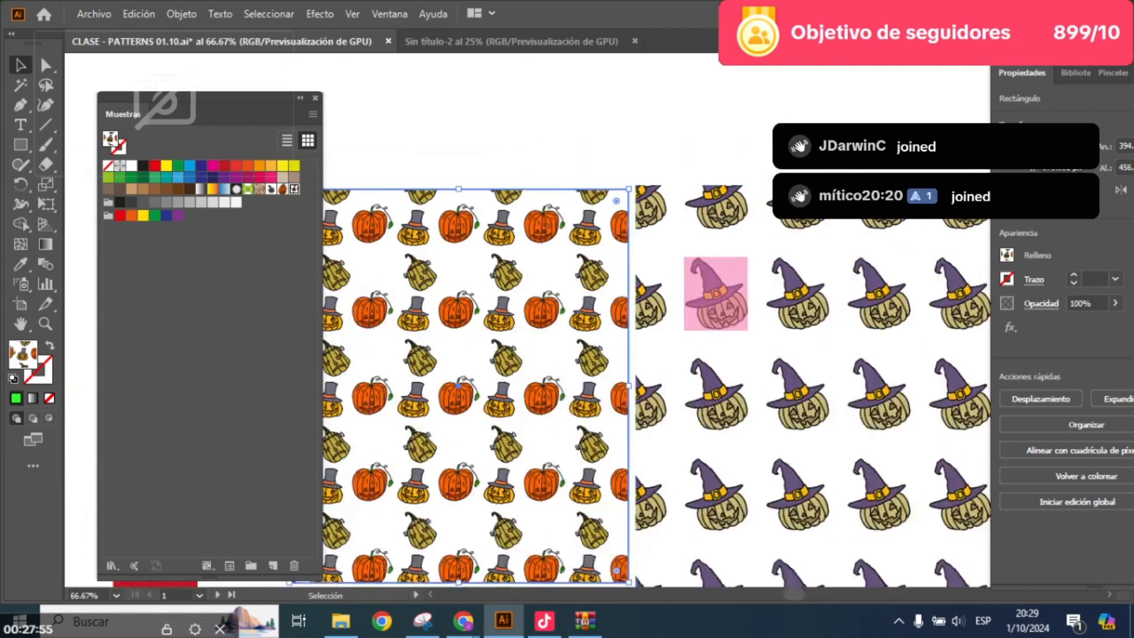
pyautogui.hotkey('ctrl', 'shift', 'a')
# - Look over the whole artboard and the finished sample patterns around it
pyautogui.hotkey('ctrl', '-')
pyautogui.hotkey('ctrl', '-')
pyautogui.hotkey('ctrl', '-')
pyautogui.hotkey('ctrl', '-')
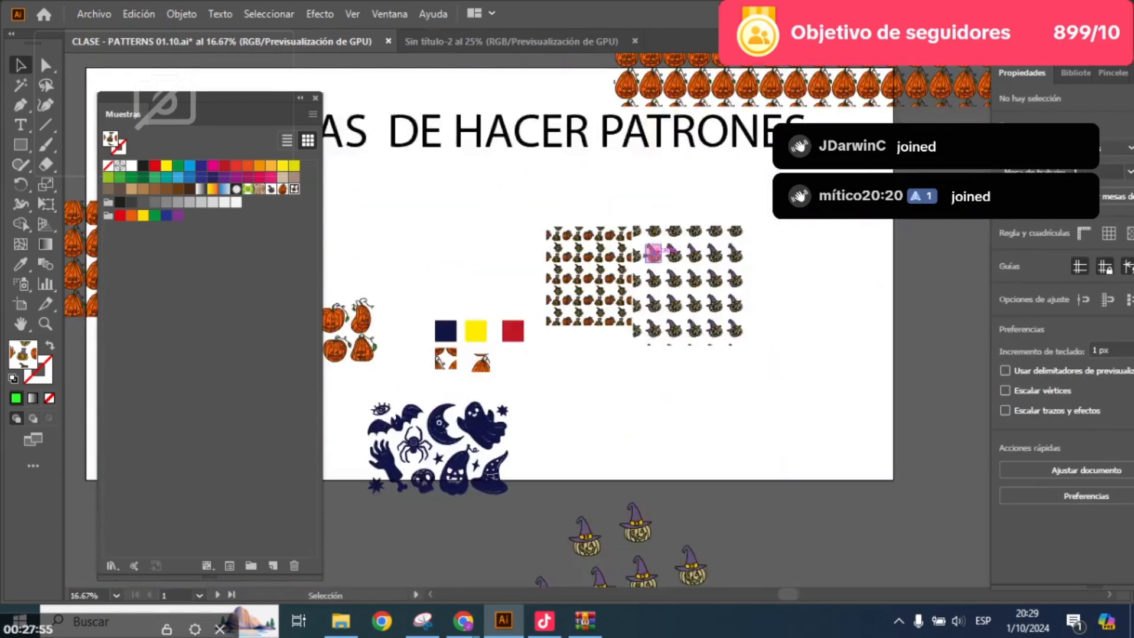
pyautogui.scroll(2, 573, 287)
pyautogui.scroll(-1, 573, 265)
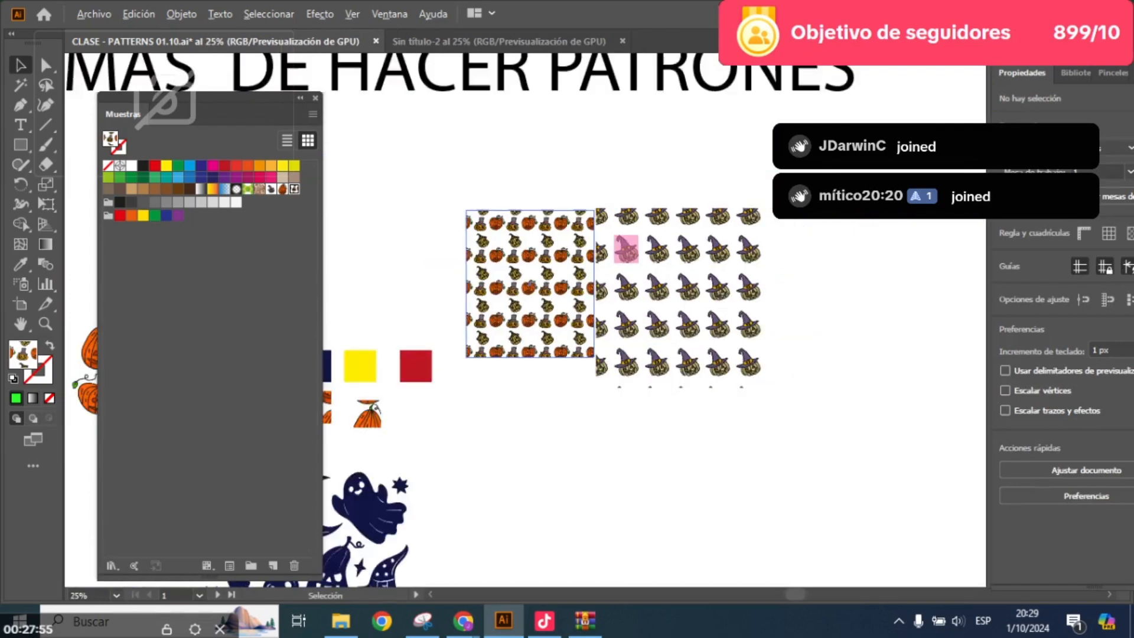
pyautogui.moveTo(655, 233); pyautogui.dragTo(585, 288)
pyautogui.scroll(-1, 584, 288)
pyautogui.hotkey('ctrl', '-')
pyautogui.hotkey('ctrl', '-')
pyautogui.hotkey('ctrl', '-')
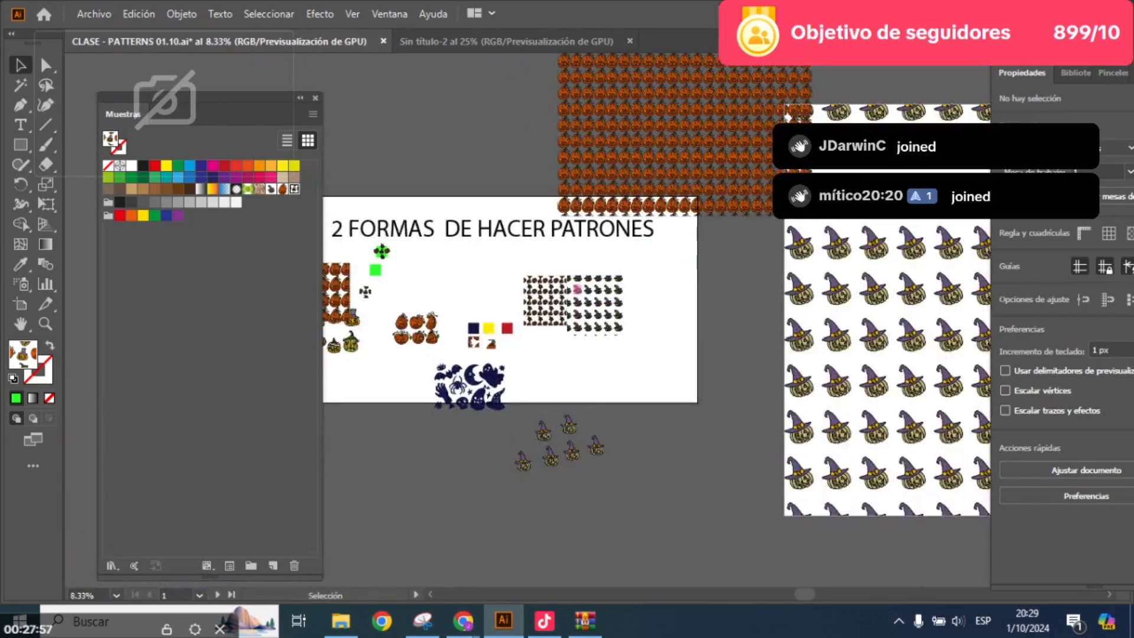
# - Switch to the 3D T-Shirt Mockup Generator in Chrome and upload the "Aaahh!!! Real Monsters" image as a design
pyautogui.moveTo(463, 620)
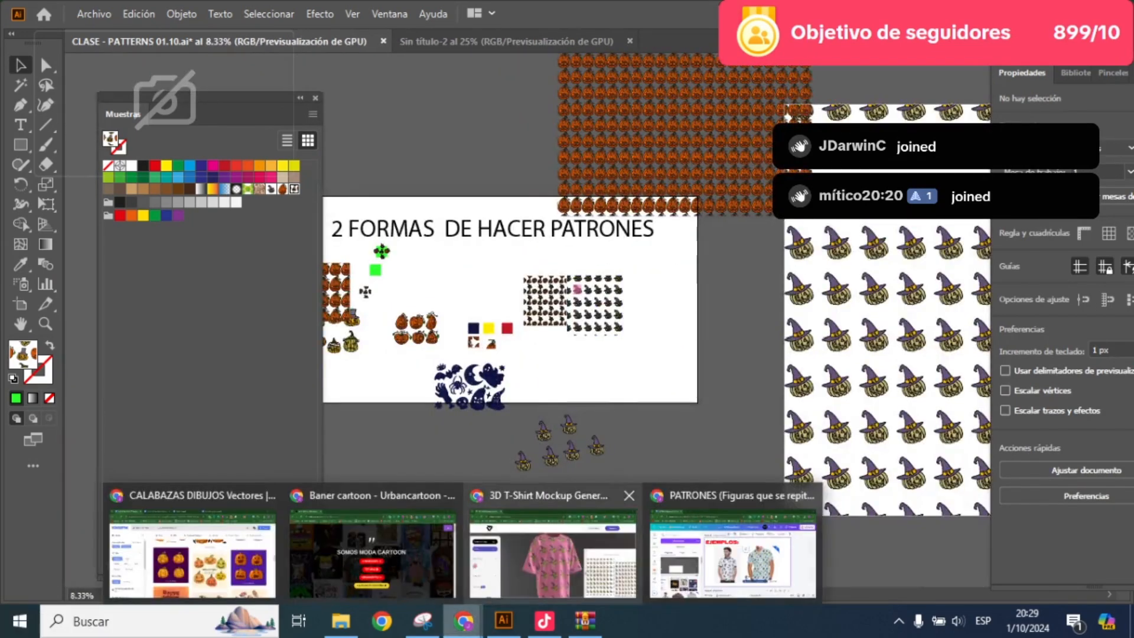
pyautogui.click(555, 567)
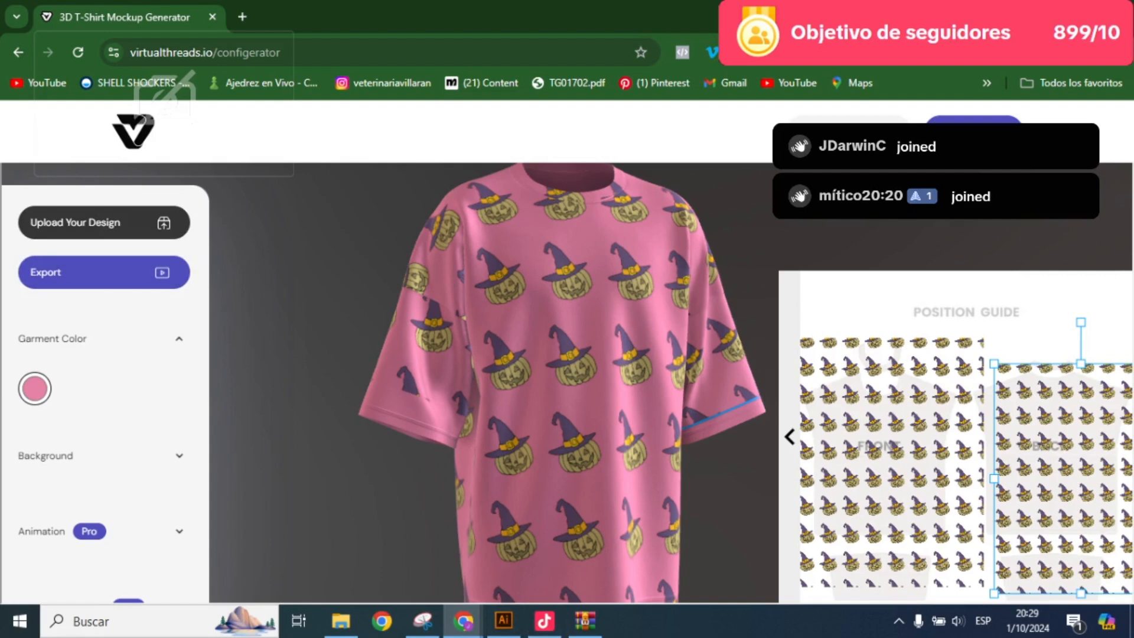
pyautogui.click(104, 222)
pyautogui.click(104, 222)
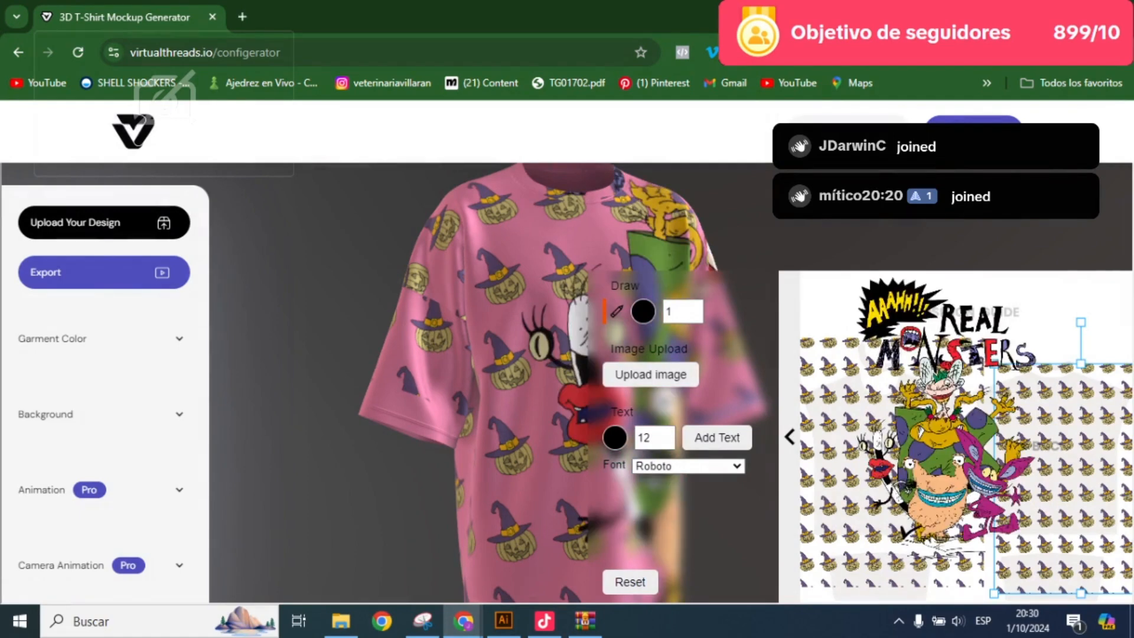
# - Shrink the Real Monsters image and place it over the pumpkin pattern on the shirt's front
pyautogui.moveTo(944, 437); pyautogui.dragTo(918, 449)
pyautogui.click(922, 436)
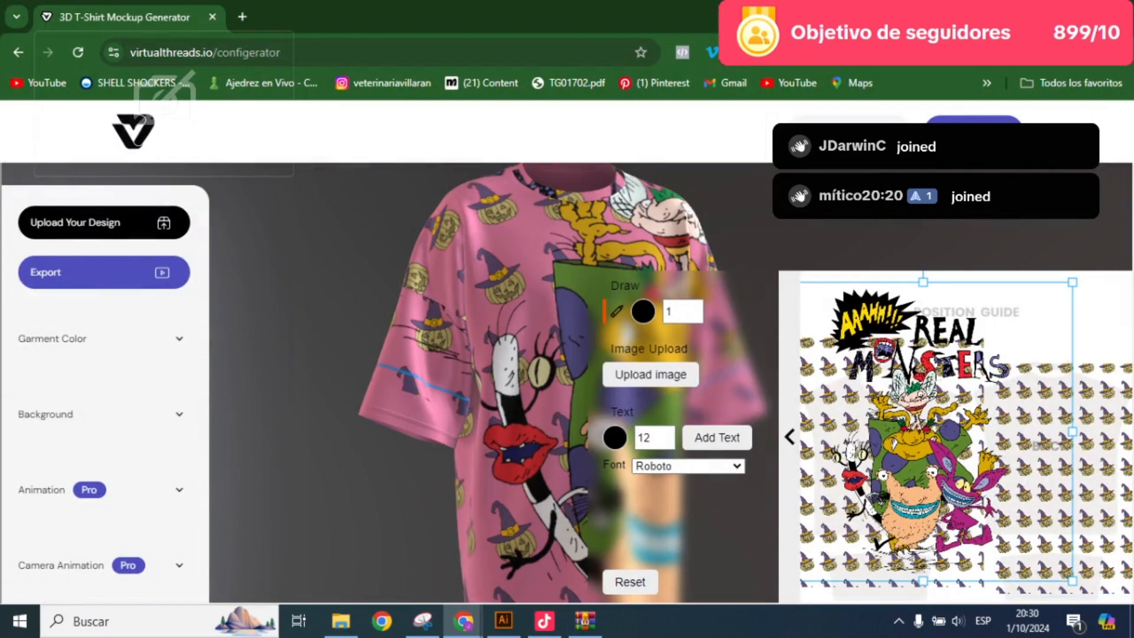
pyautogui.moveTo(1072, 282); pyautogui.dragTo(953, 401)
pyautogui.moveTo(874, 472); pyautogui.dragTo(911, 468)
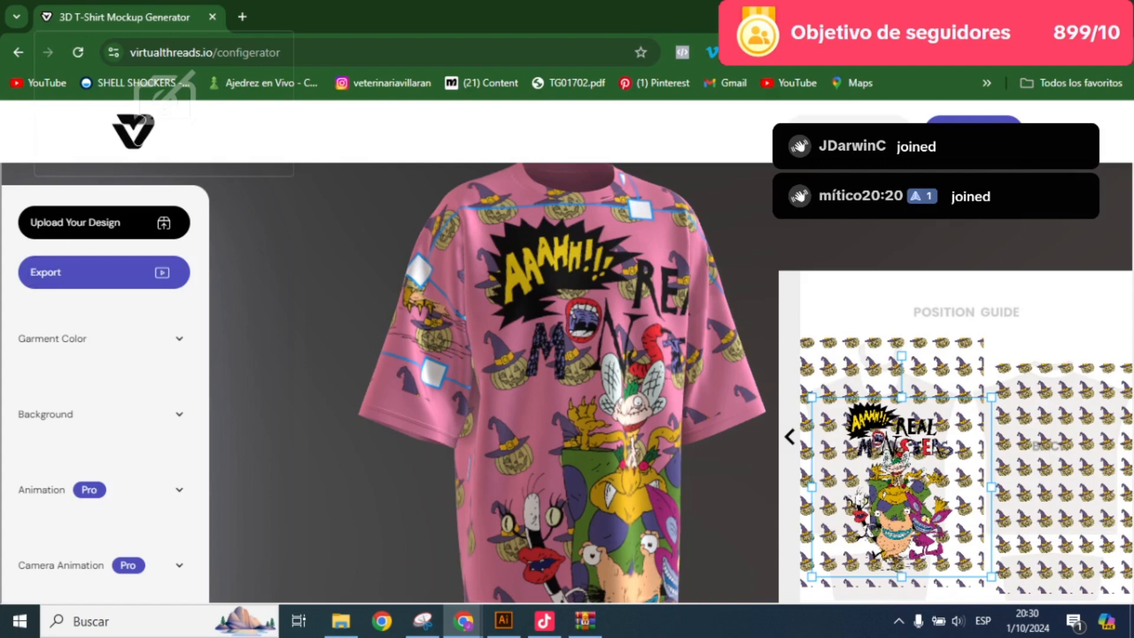
# - Look over the mockup's export options and turn the shirt slightly to view the Real Monsters design
pyautogui.click(104, 272)
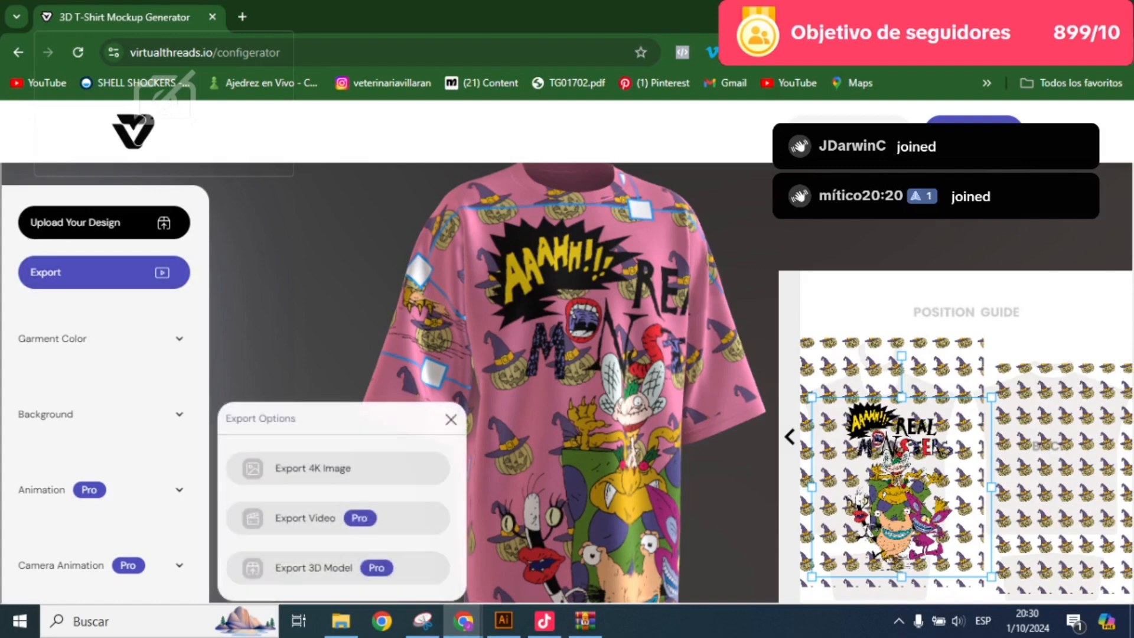
pyautogui.click(451, 419)
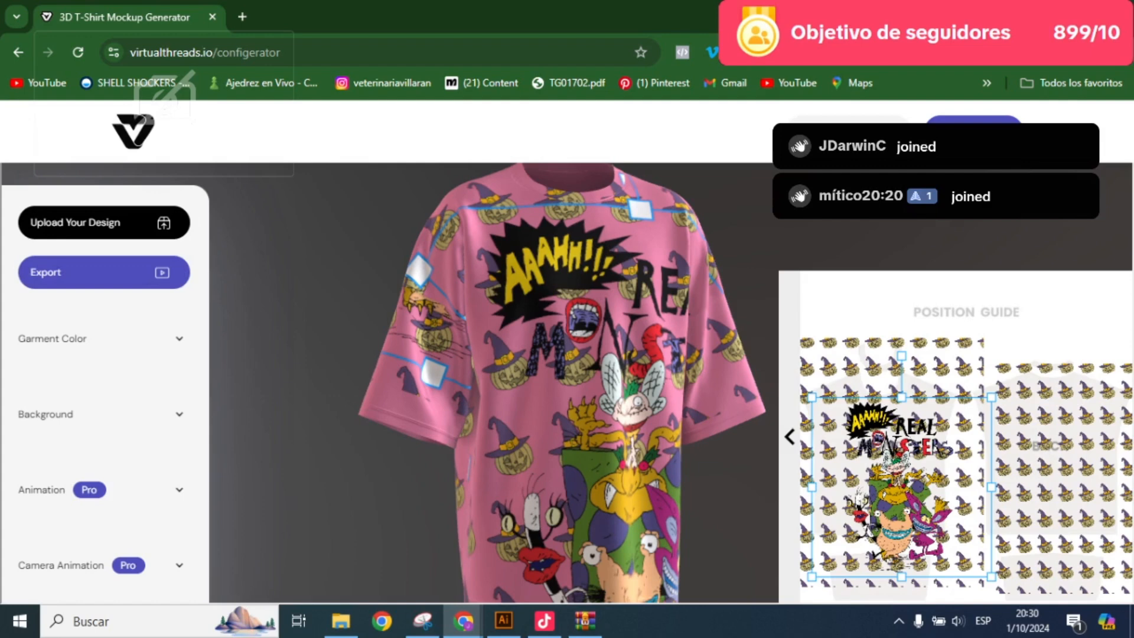
pyautogui.moveTo(450, 419); pyautogui.dragTo(476, 366)
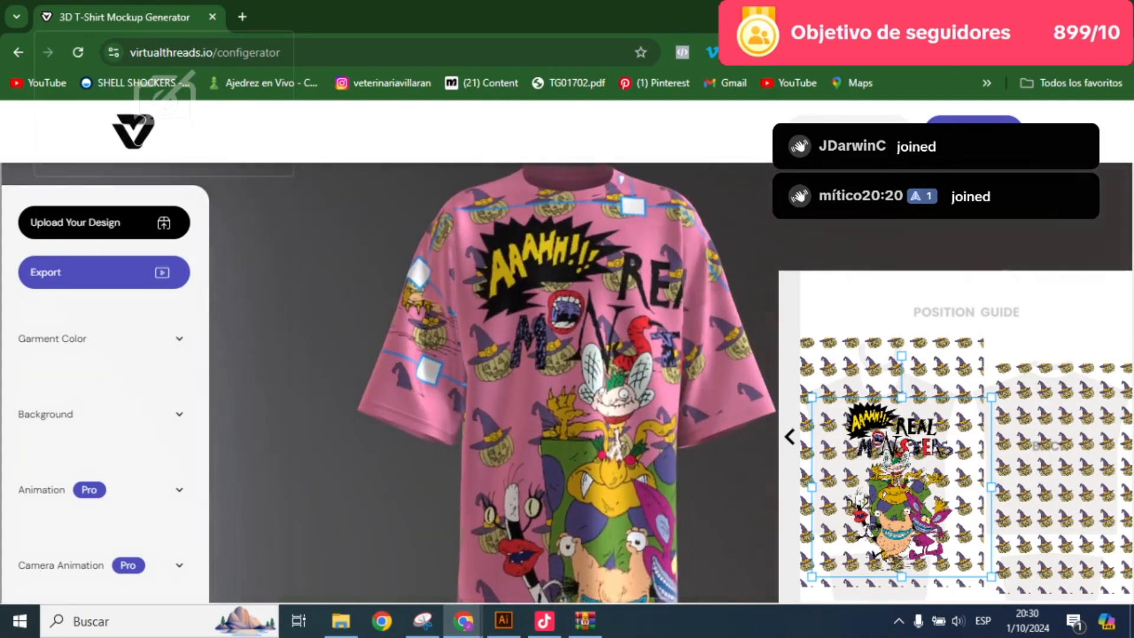
pyautogui.hotkey('ctrl', '+')
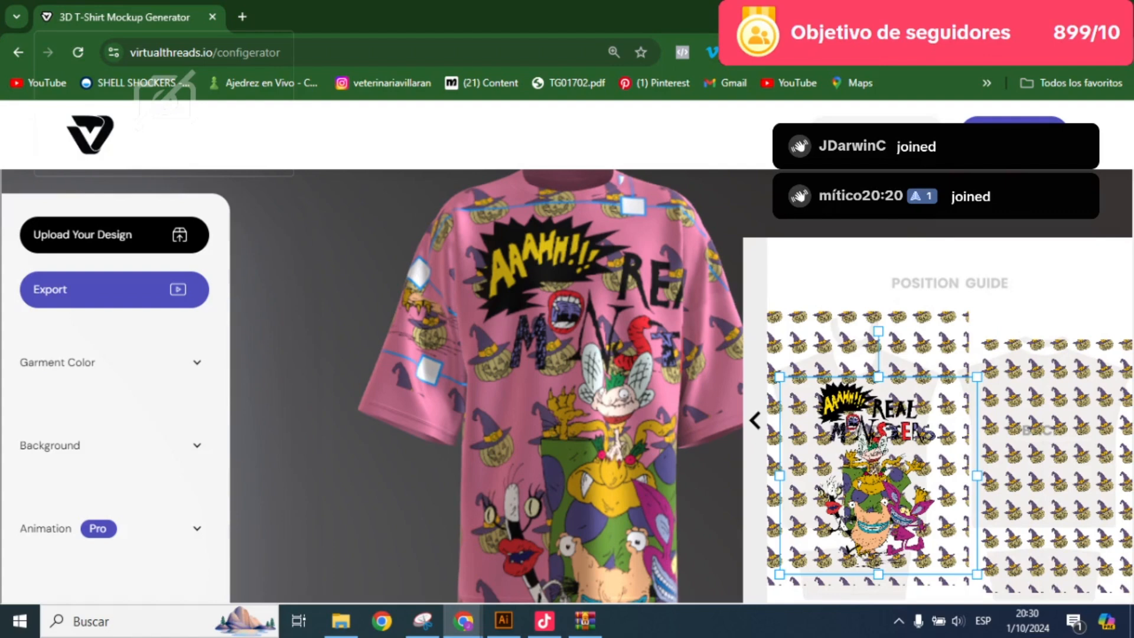
# - Switch to Illustrator and move the orange pumpkin pattern rectangle up off the row of pumpkins it covers
pyautogui.click(503, 620)
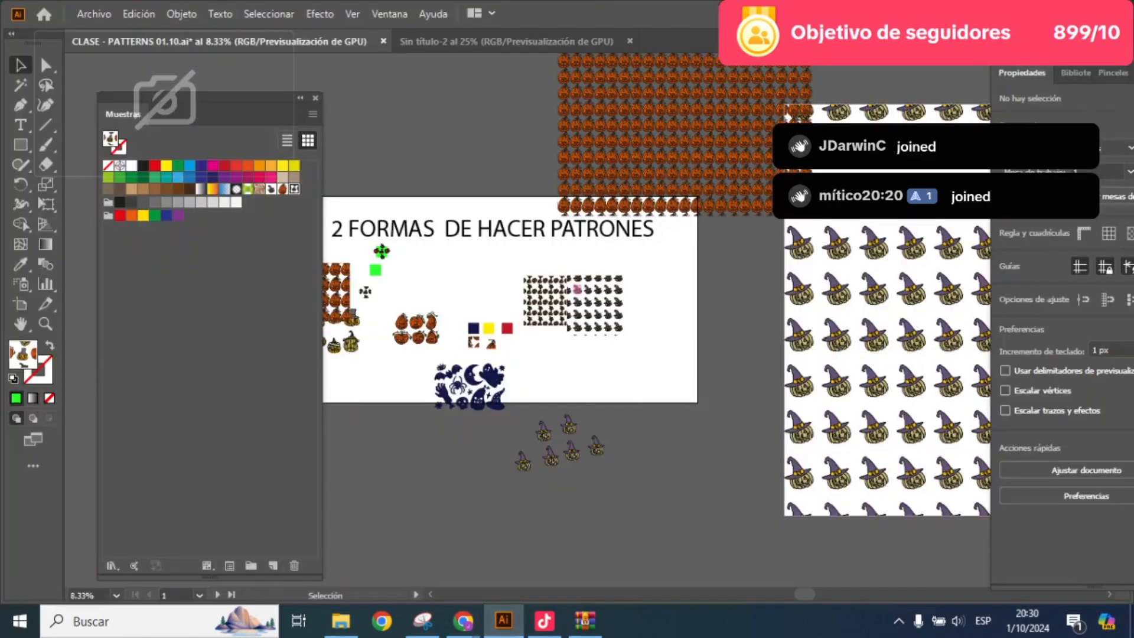
pyautogui.moveTo(415, 330); pyautogui.dragTo(431, 393)
pyautogui.scroll(1, 459, 331)
pyautogui.scroll(1, 544, 407)
pyautogui.moveTo(547, 408); pyautogui.dragTo(797, 395)
pyautogui.scroll(3, 524, 341)
pyautogui.moveTo(526, 338); pyautogui.dragTo(709, 266)
pyautogui.scroll(1, 528, 413)
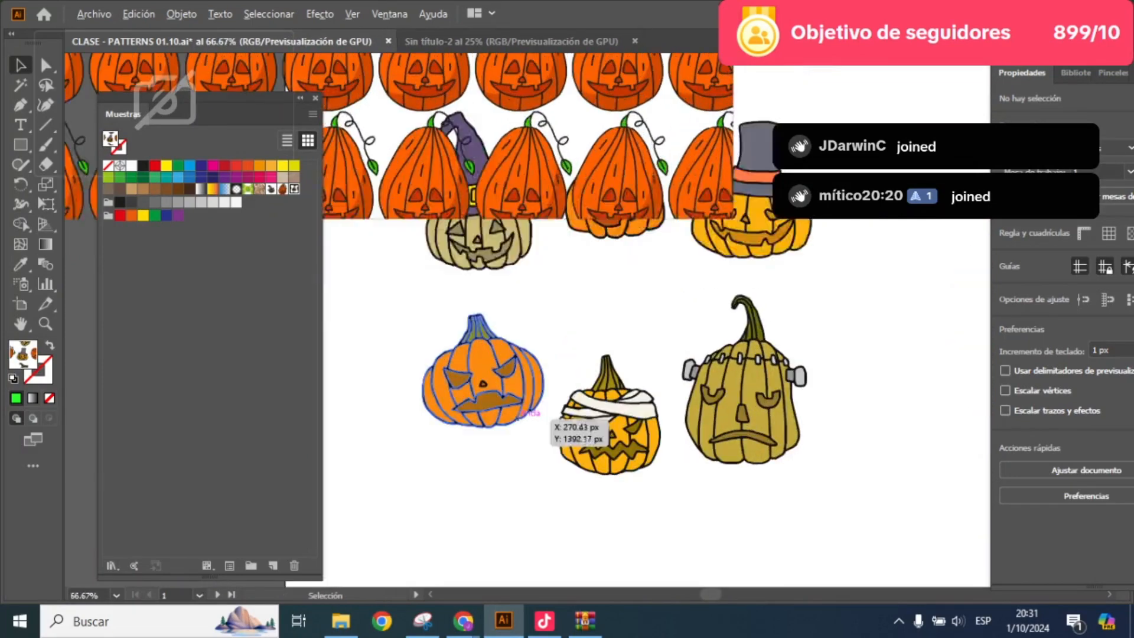
pyautogui.moveTo(572, 170); pyautogui.dragTo(542, 195)
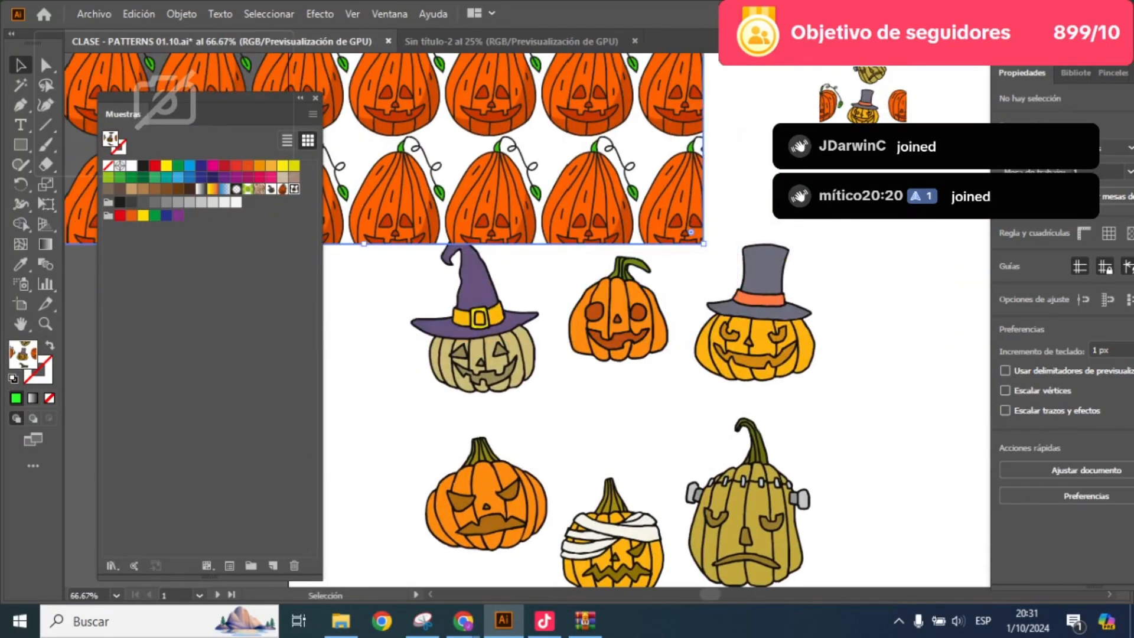
# - Copy the witch-hat pumpkin and open the top-hat pumpkin pattern swatch for editing
pyautogui.click(485, 355)
pyautogui.moveTo(679, 354); pyautogui.dragTo(437, 394)
pyautogui.scroll(-1, 626, 383)
pyautogui.moveTo(626, 383); pyautogui.dragTo(474, 391)
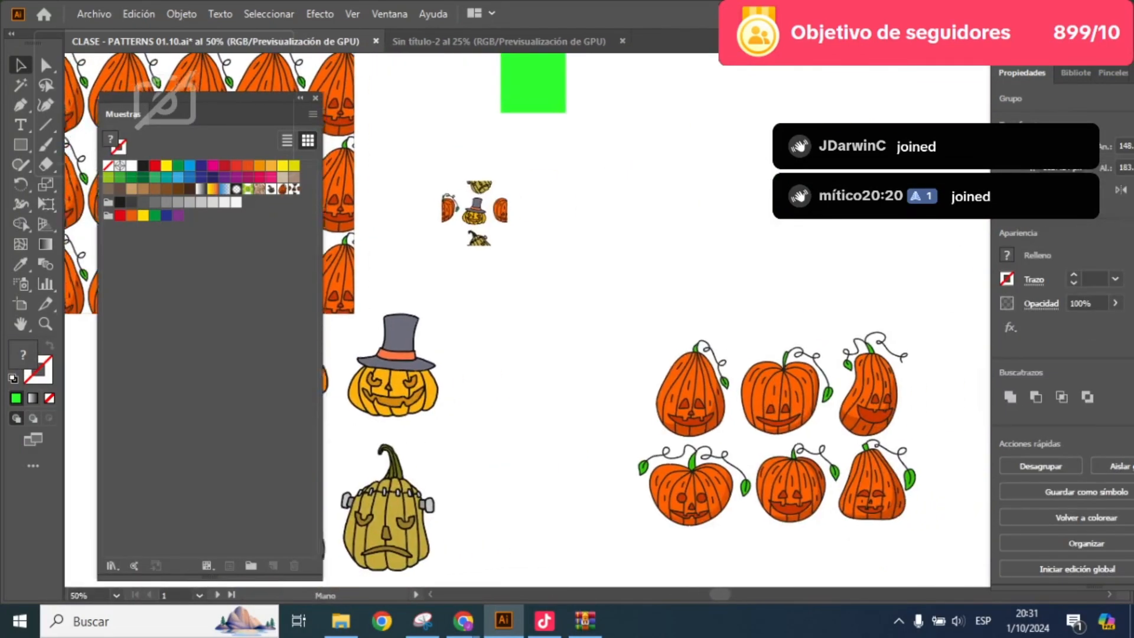
pyautogui.doubleClick(294, 189)
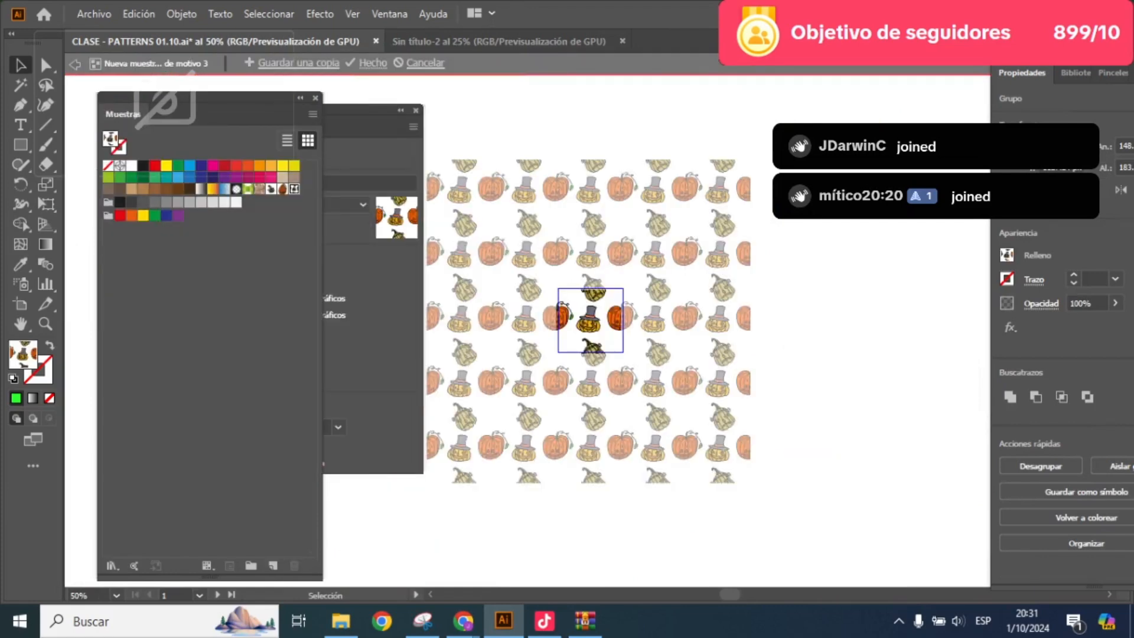
# - Paste the witch-hat pumpkin into the pattern tile, shrink it, and place it below and beside the top-hat pumpkin
pyautogui.scroll(3, 610, 323)
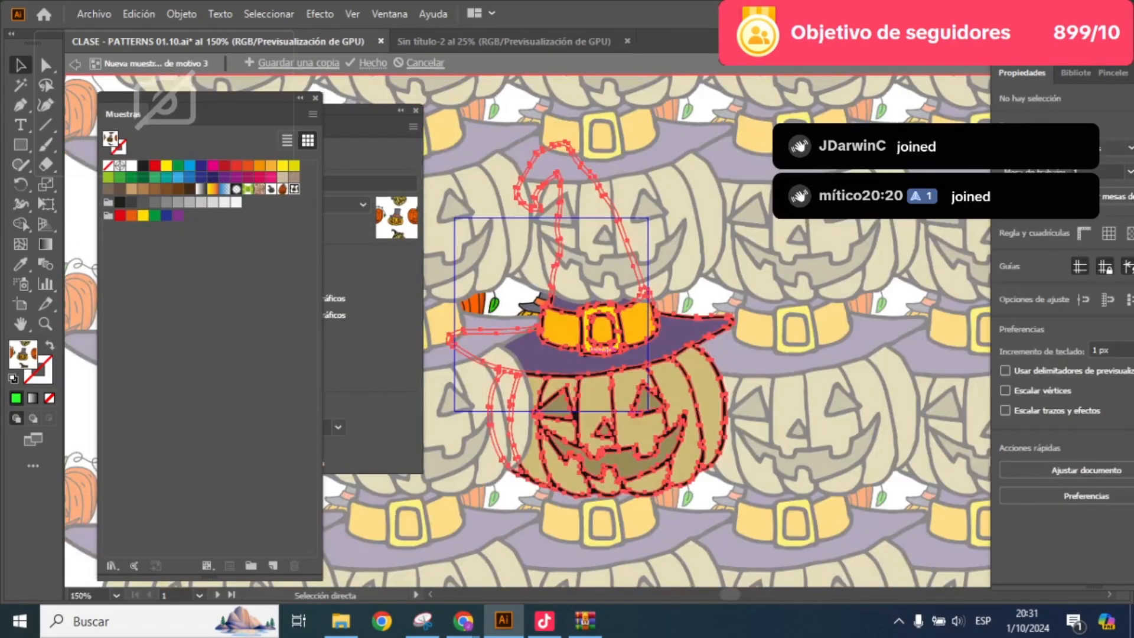
pyautogui.moveTo(611, 292); pyautogui.dragTo(636, 278)
pyautogui.hotkey('ctrl', '+')
pyautogui.hotkey('ctrl', '+')
pyautogui.hotkey('ctrl', '+')
pyautogui.moveTo(621, 350); pyautogui.dragTo(630, 323)
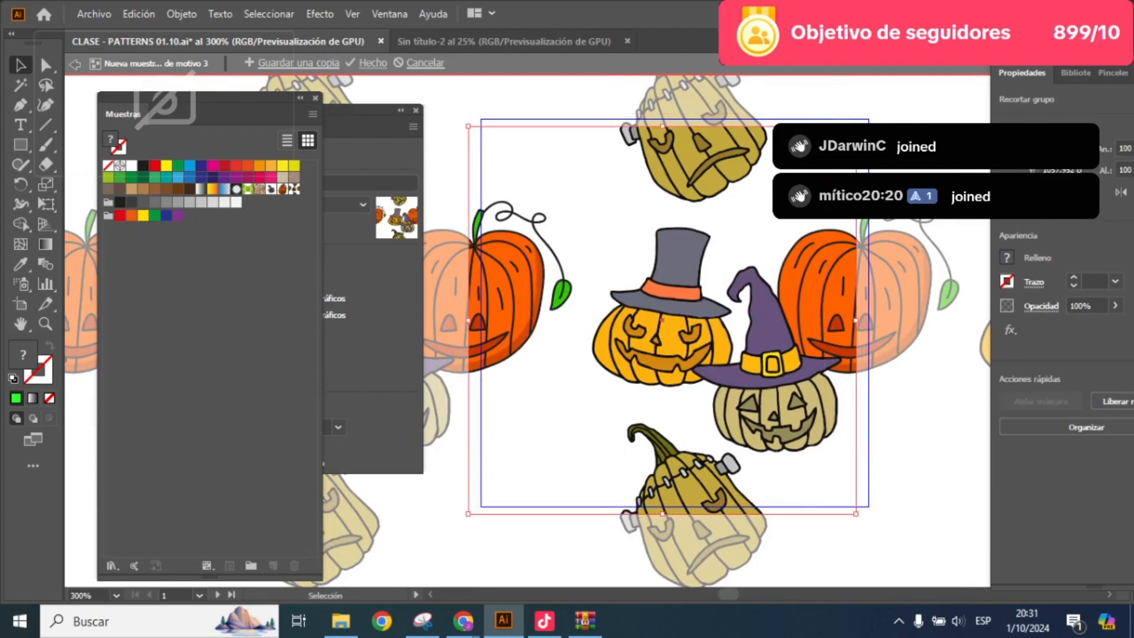
pyautogui.moveTo(774, 413)
pyautogui.mouseDown()
pyautogui.moveTo(762, 379)
pyautogui.moveTo(785, 402)
pyautogui.moveTo(774, 426)
pyautogui.mouseUp()
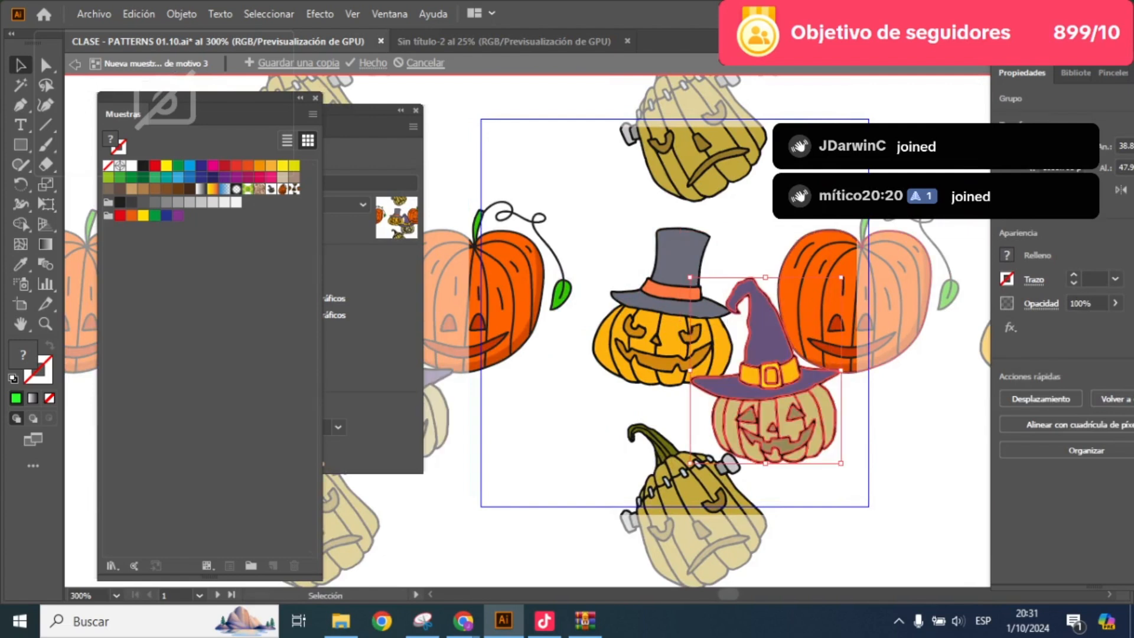
# - Shrink the witch-hat pumpkin further, place a slightly rotated copy in the tile's upper area, and finish editing the pattern
pyautogui.moveTo(841, 276); pyautogui.dragTo(804, 322)
pyautogui.moveTo(796, 401); pyautogui.dragTo(633, 216)
pyautogui.moveTo(649, 154); pyautogui.dragTo(679, 152)
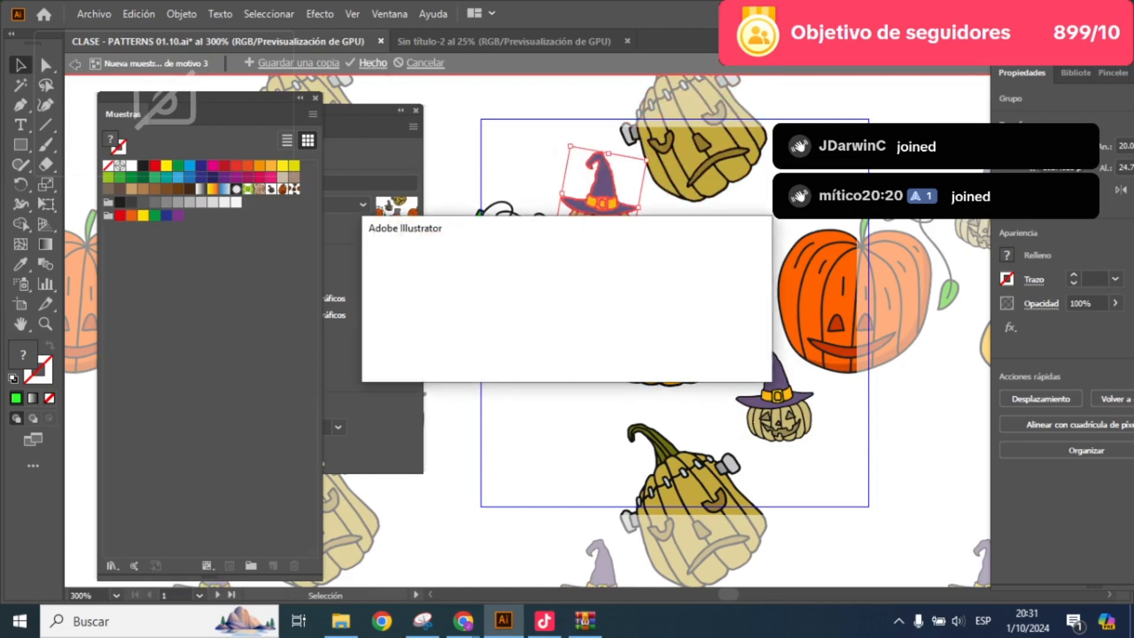
pyautogui.press('Return')
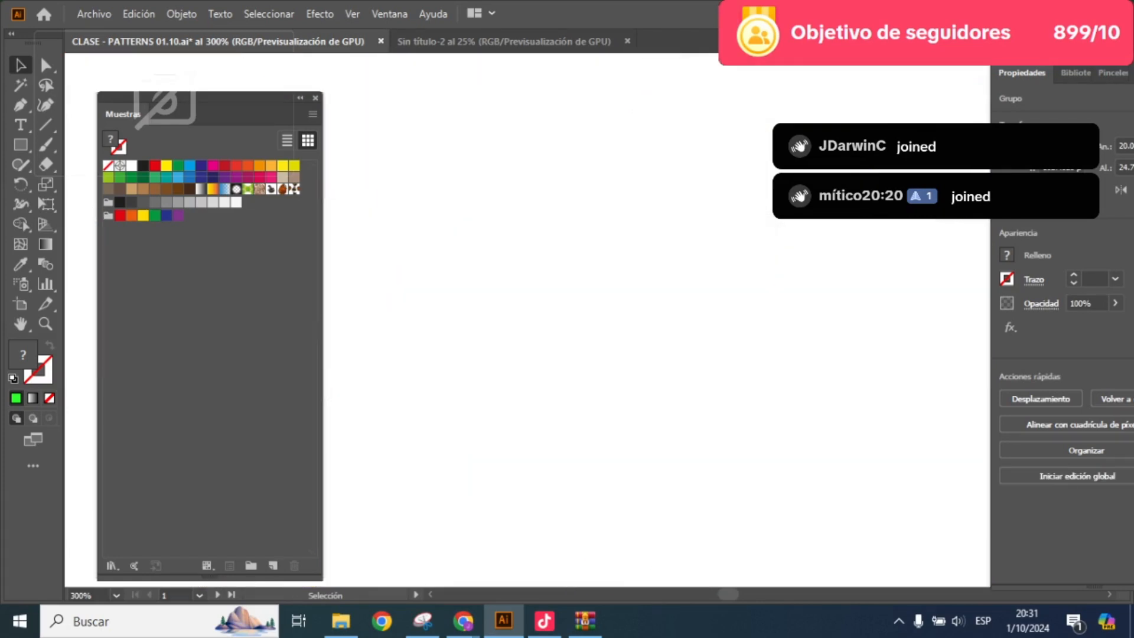
# - Draw a square about 586 px wide filled with the edited pumpkin pattern on the artboard
pyautogui.hotkey('ctrl', '-')
pyautogui.hotkey('ctrl', '-')
pyautogui.hotkey('ctrl', '-')
pyautogui.hotkey('ctrl', '-')
pyautogui.hotkey('ctrl', '-')
pyautogui.hotkey('ctrl', '-')
pyautogui.hotkey('ctrl', '-')
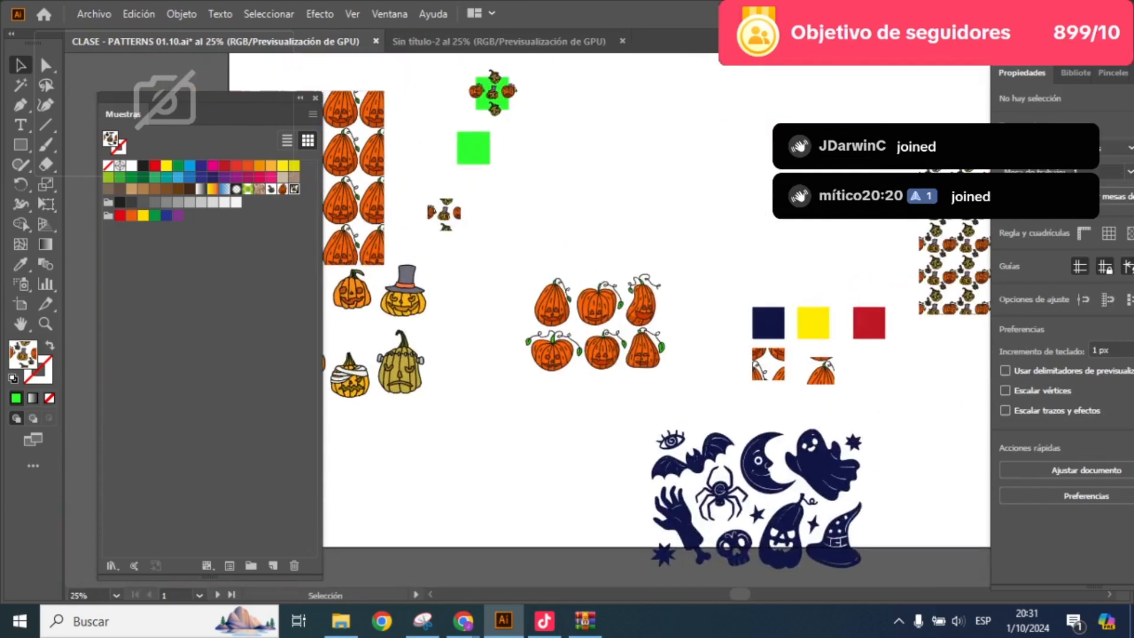
pyautogui.press('m')
pyautogui.moveTo(519, 53); pyautogui.dragTo(679, 202)
# - Examine the new pattern square up close to check how the pumpkins and small witch-hat fillers repeat
pyautogui.hotkey('ctrl', '+')
pyautogui.hotkey('ctrl', '+')
pyautogui.hotkey('ctrl', '+')
pyautogui.hotkey('ctrl', '+')
pyautogui.hotkey('ctrl', '+')
pyautogui.hotkey('ctrl', '+')
pyautogui.hotkey('ctrl', '+')
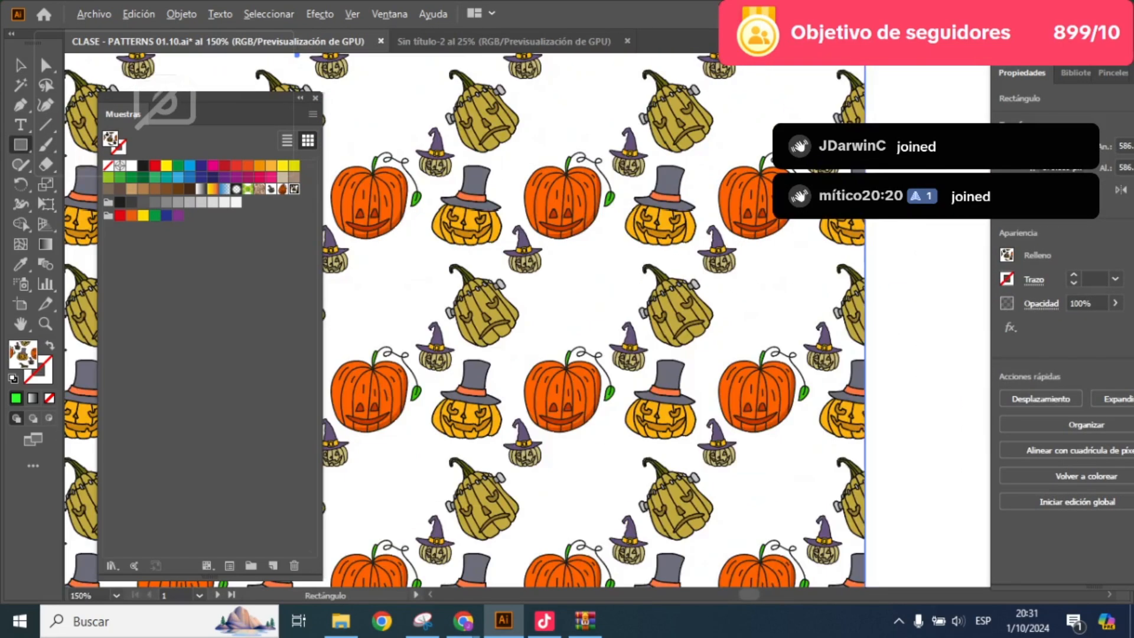
pyautogui.hotkey('ctrl', '-')
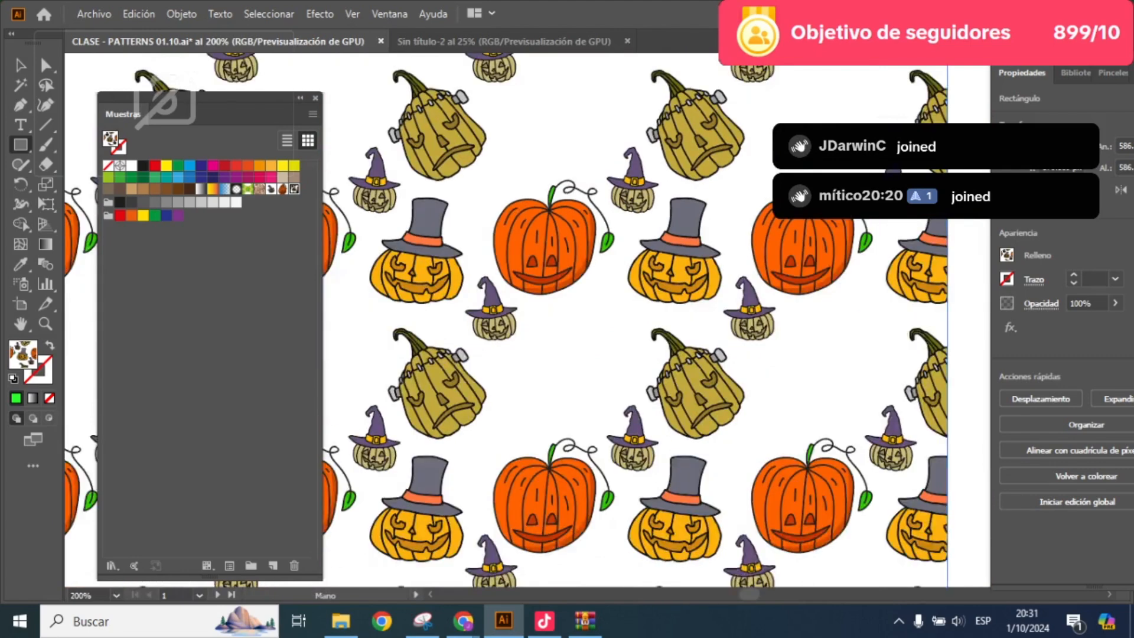
pyautogui.press('v')
pyautogui.hotkey('ctrl', '-')
pyautogui.hotkey('ctrl', '-')
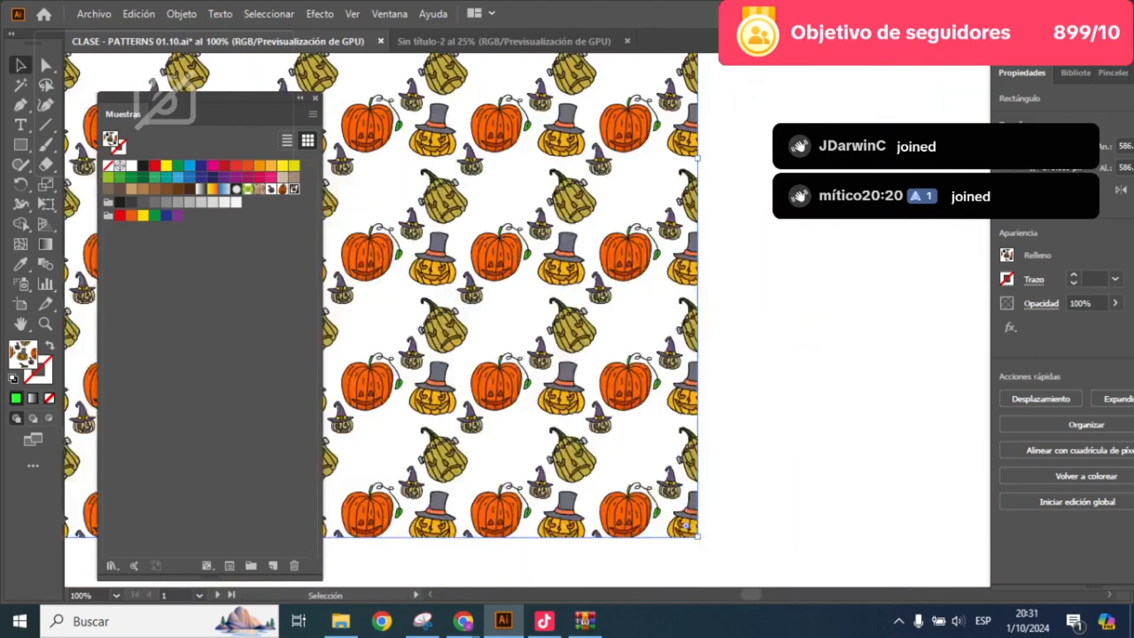
pyautogui.hotkey('ctrl', '+')
pyautogui.press('space')
pyautogui.moveTo(508, 396); pyautogui.dragTo(517, 392)
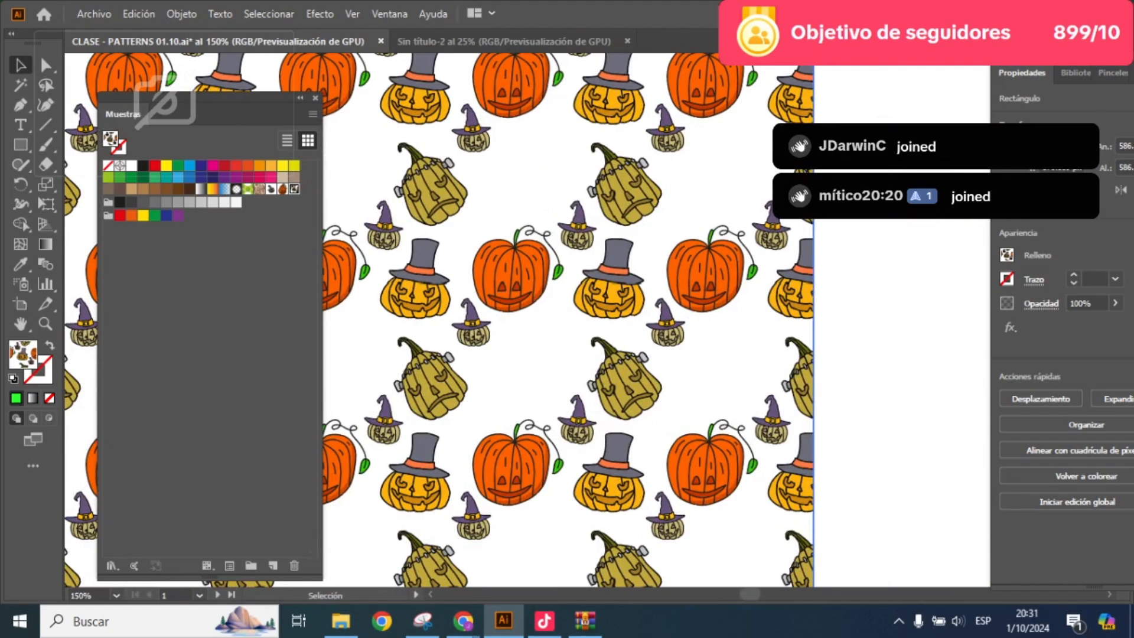
# - Switch to the 3D T-Shirt Mockup Generator and set the garment color to light blue, RGB 131, 164, 231
pyautogui.moveTo(464, 620)
pyautogui.click(553, 543)
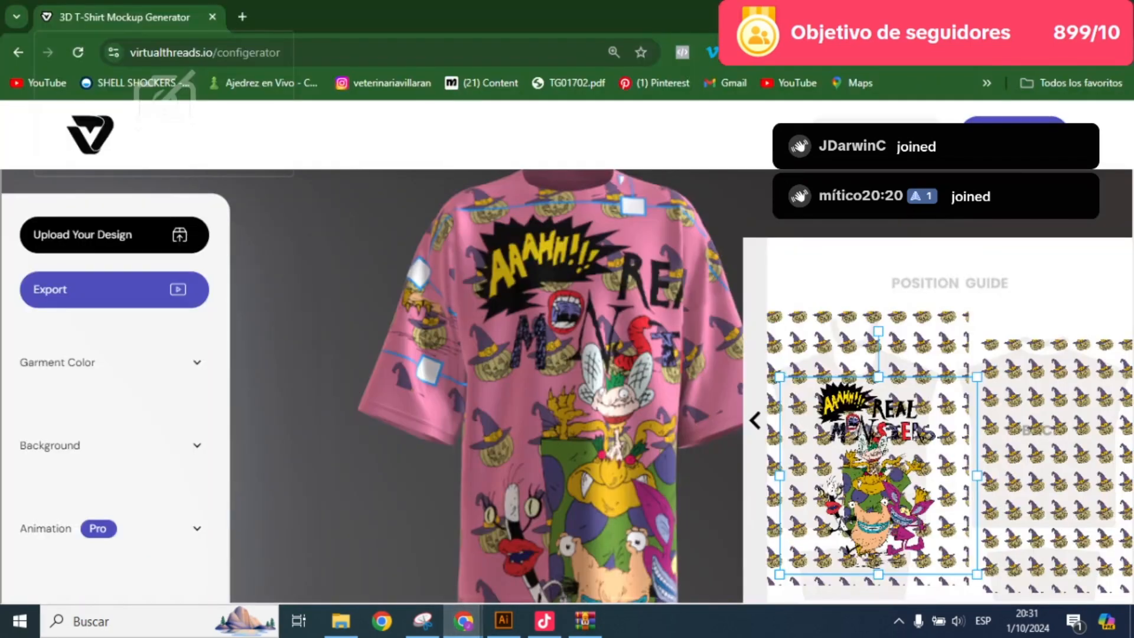
pyautogui.click(197, 363)
pyautogui.click(38, 417)
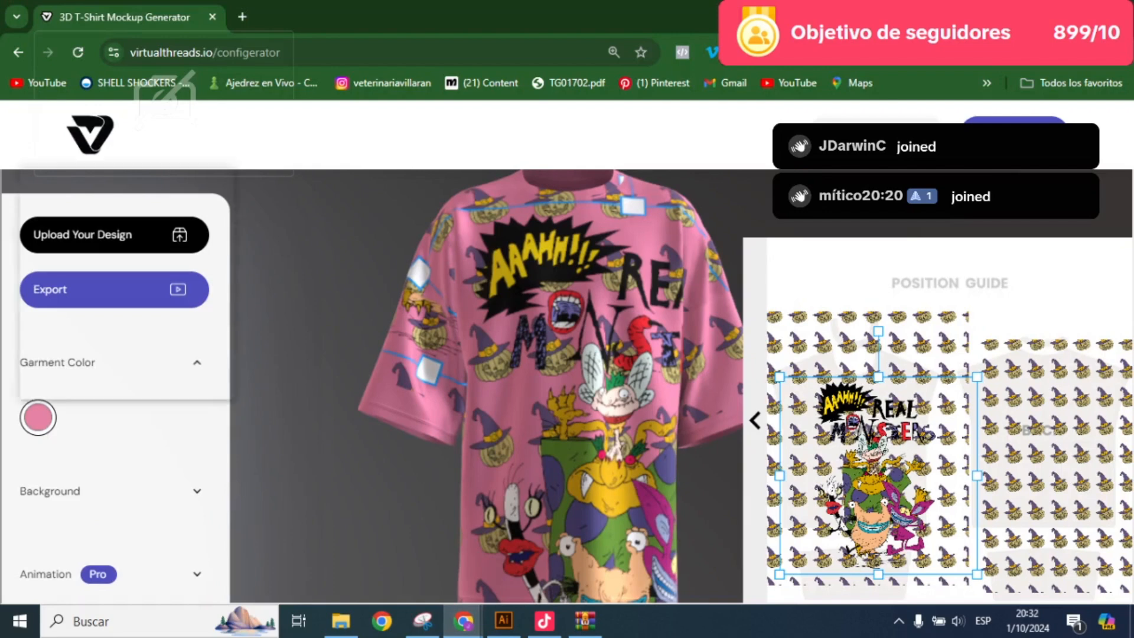
pyautogui.click(147, 315)
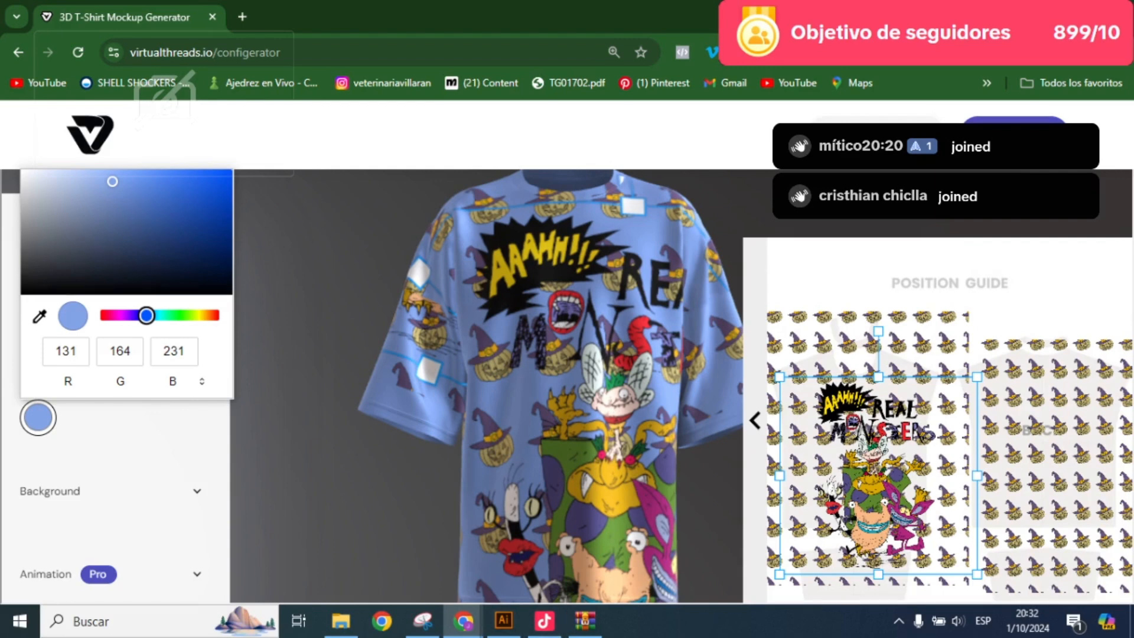
# - Switch to the PATRONES presentation in Canva, show page 15 "1. UTILIZA ICONOS VECTORIALES" full screen, and exit the full-screen view
pyautogui.click(463, 620)
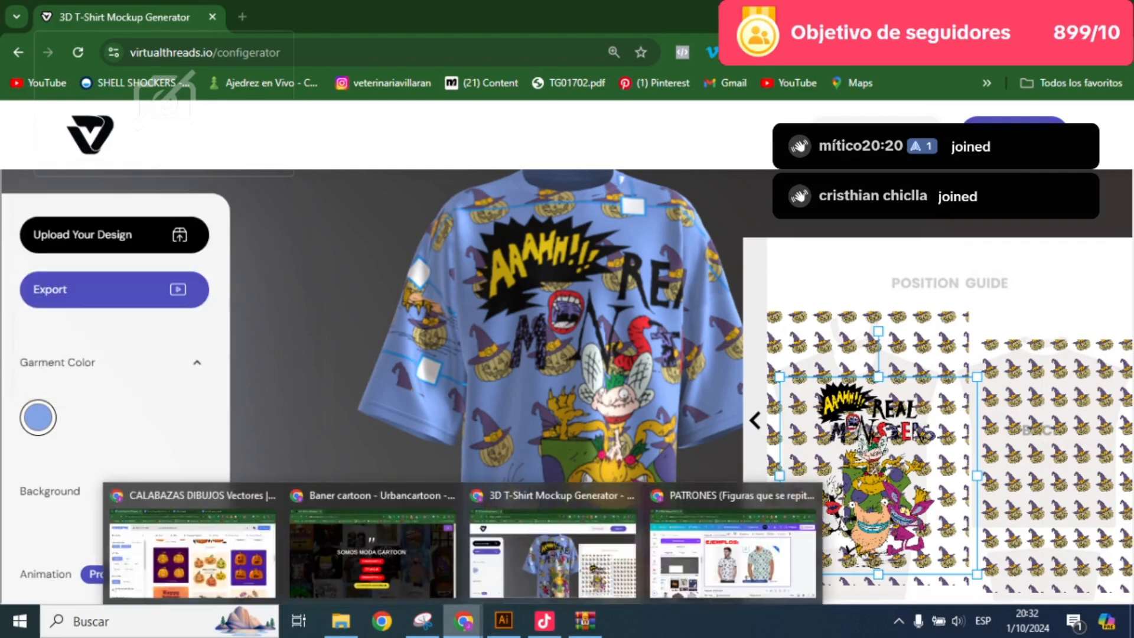
pyautogui.click(750, 567)
pyautogui.scroll(-15, 666, 360)
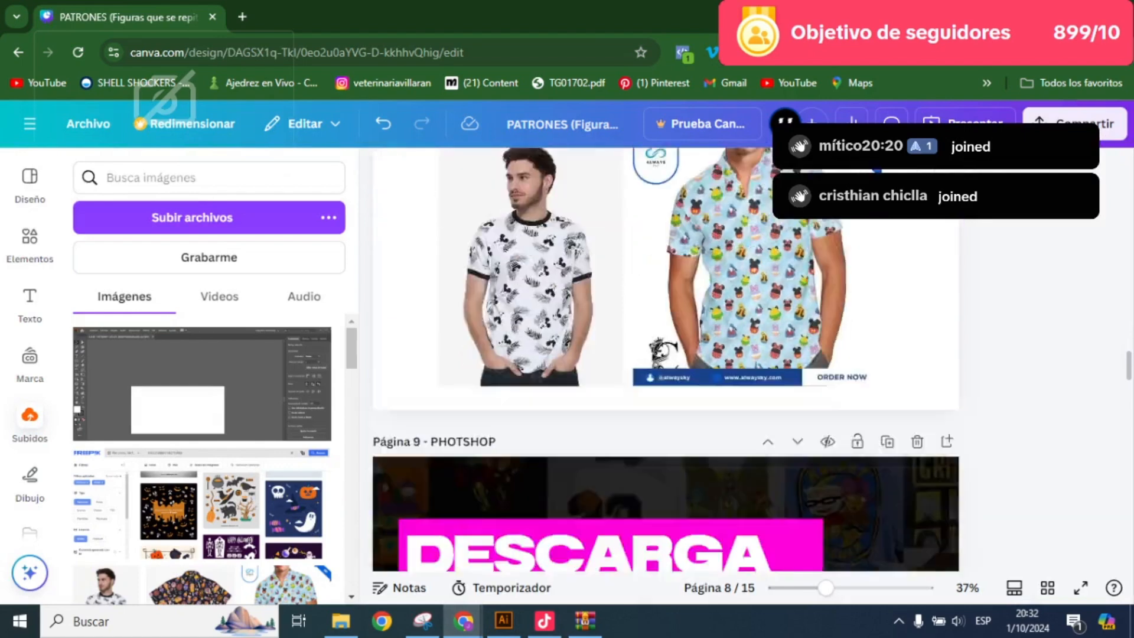
pyautogui.scroll(-10, 666, 359)
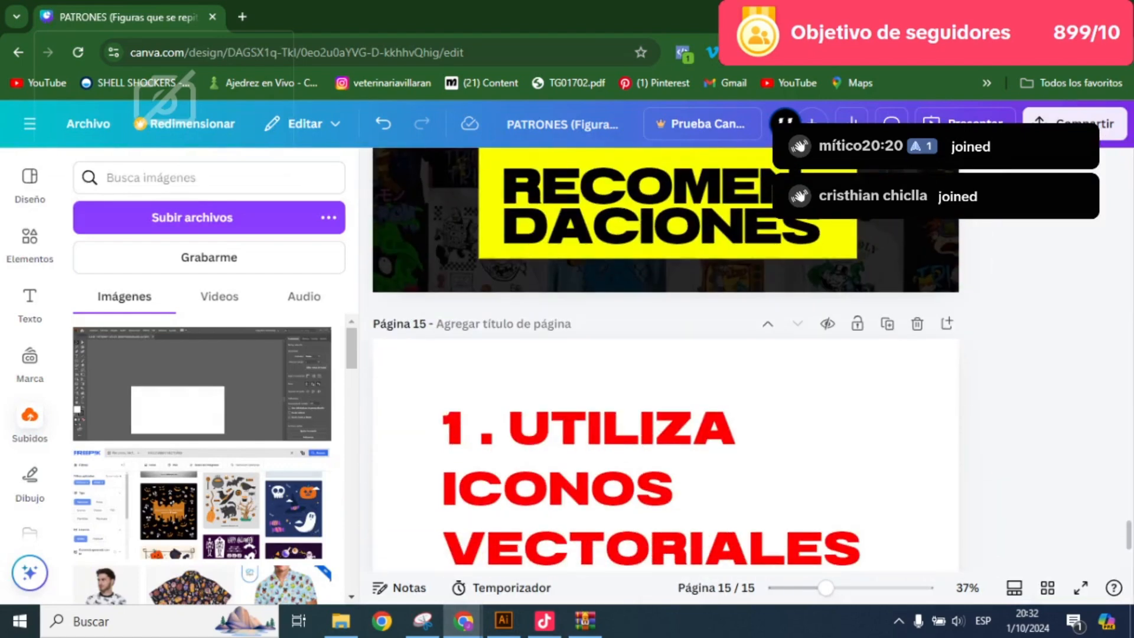
pyautogui.click(1080, 588)
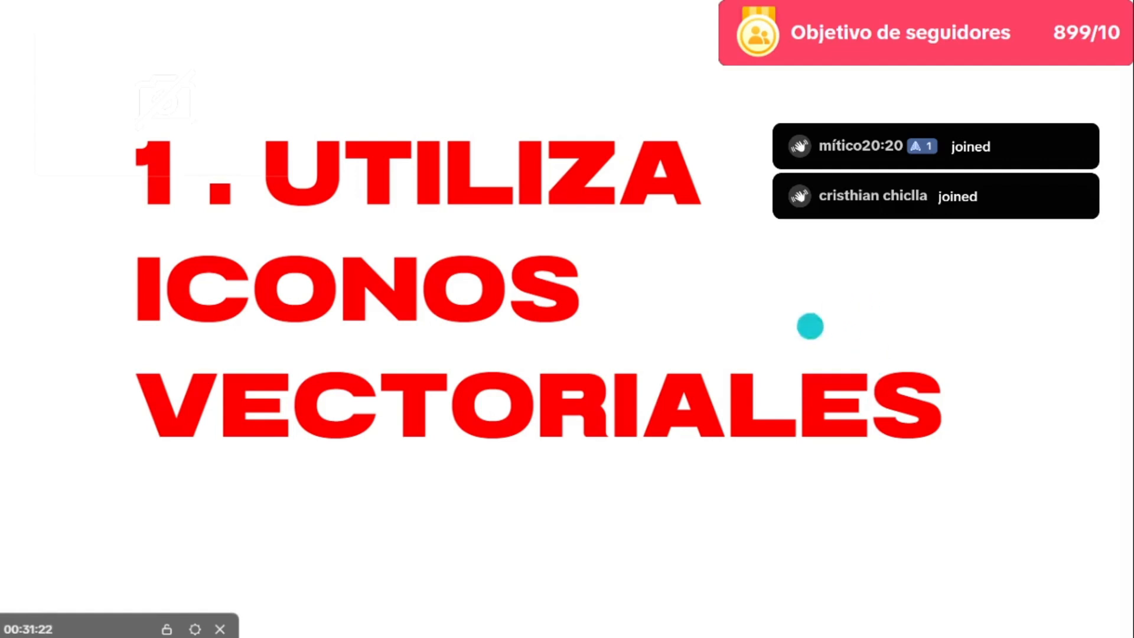
pyautogui.press('Escape')
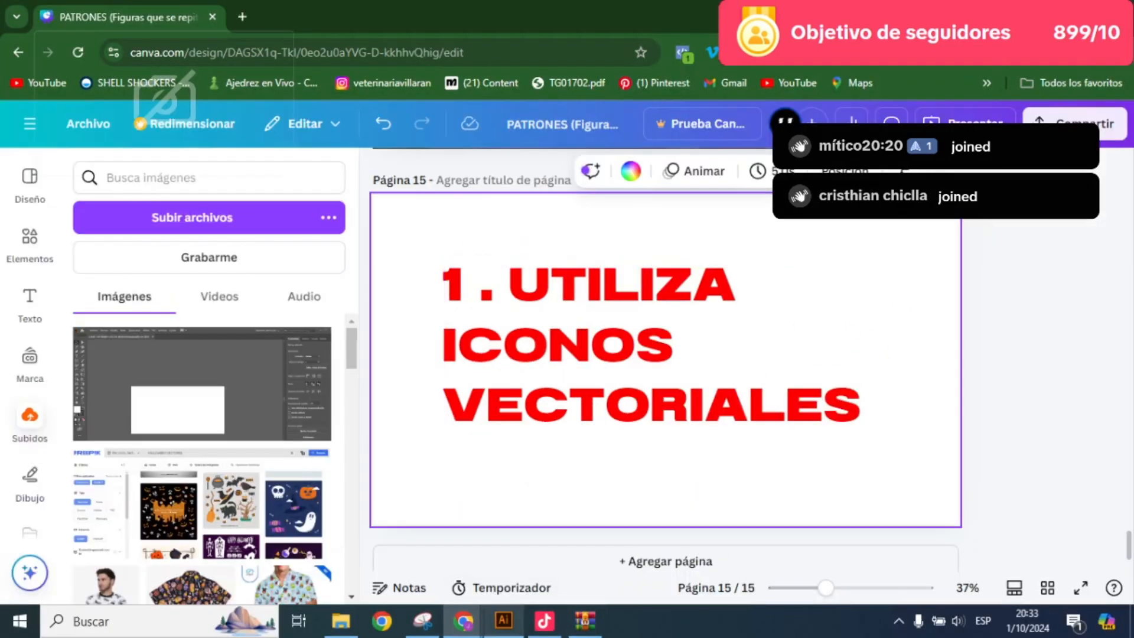
# - Switch to Illustrator, inspect the new pattern square, and move it over the title, clear of the green squares
pyautogui.click(503, 620)
pyautogui.hotkey('ctrl', '-')
pyautogui.hotkey('ctrl', '-')
pyautogui.hotkey('ctrl', '-')
pyautogui.hotkey('ctrl', '-')
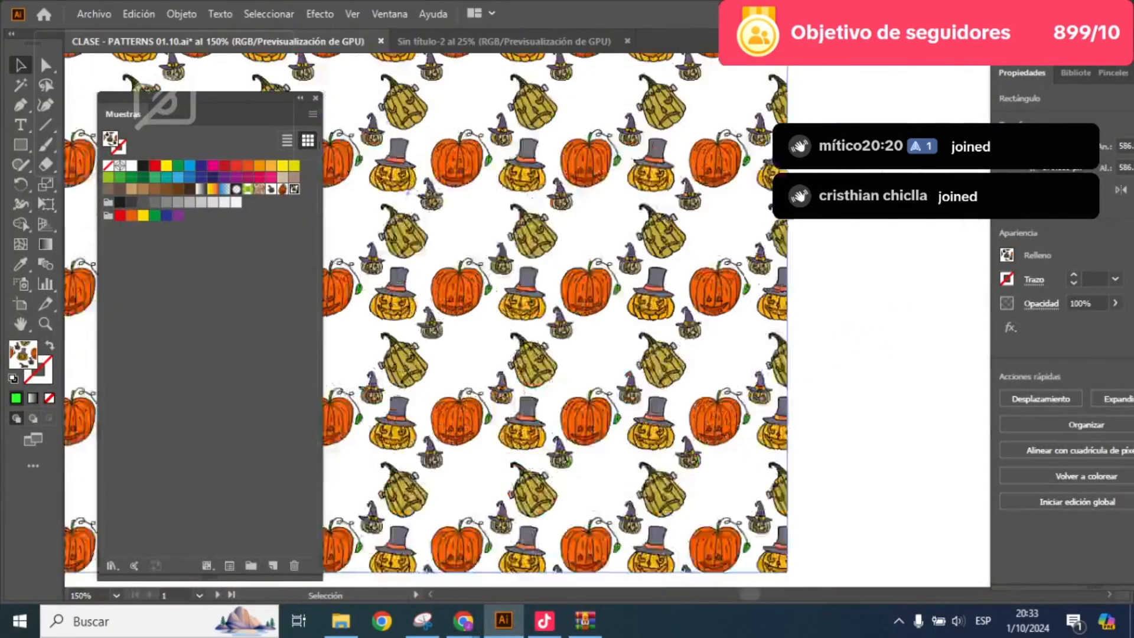
pyautogui.moveTo(619, 357); pyautogui.dragTo(628, 337)
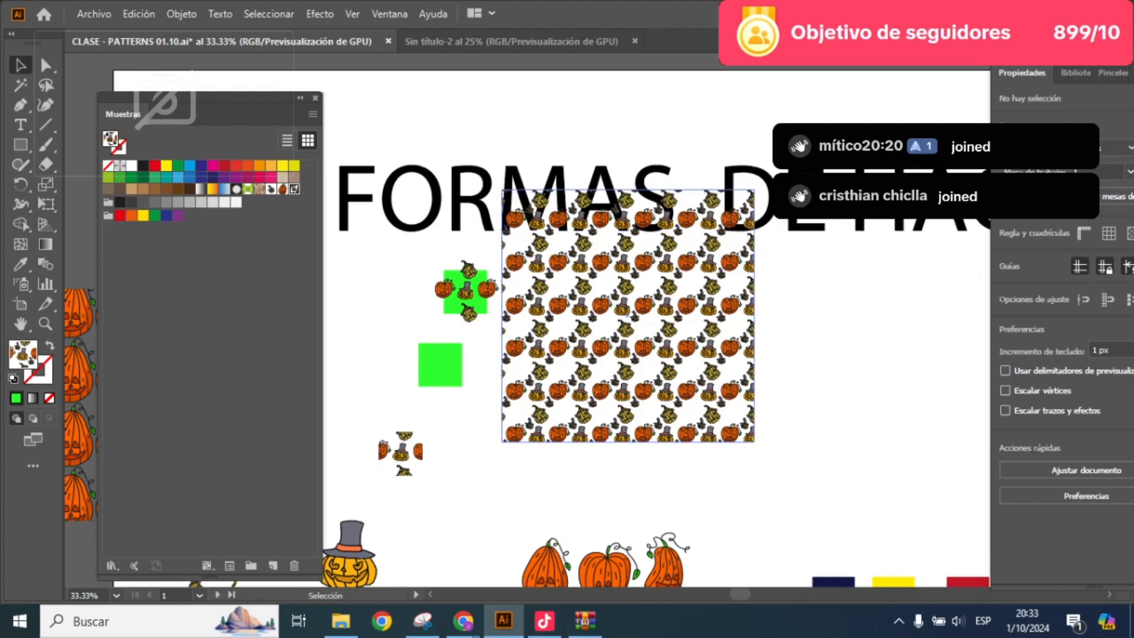
pyautogui.moveTo(667, 295); pyautogui.dragTo(629, 245)
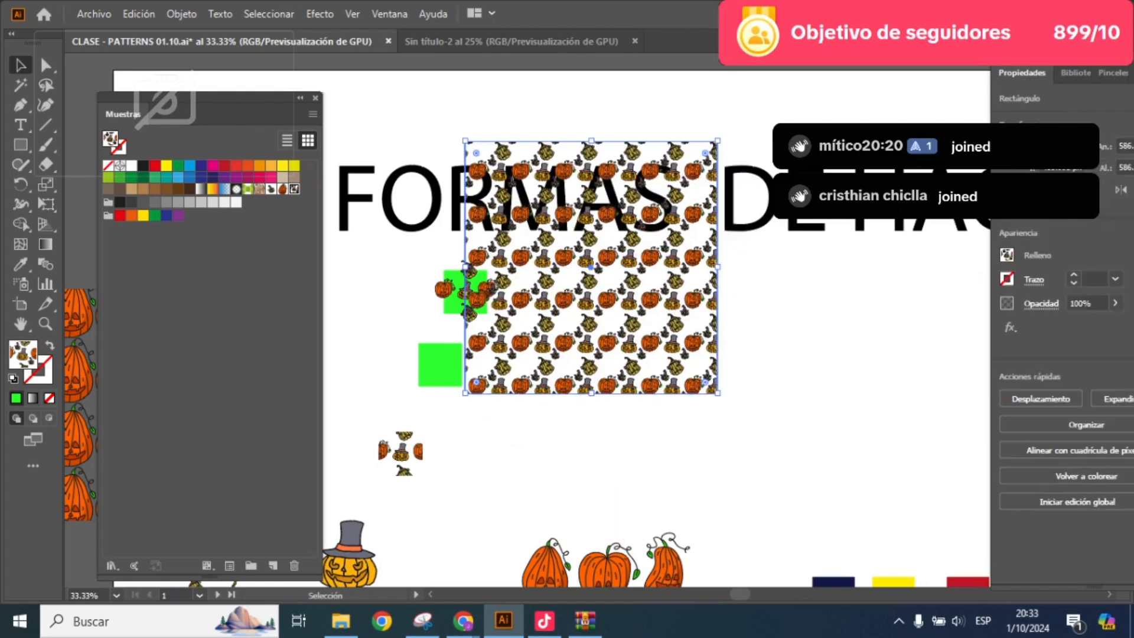
pyautogui.scroll(5, 696, 302)
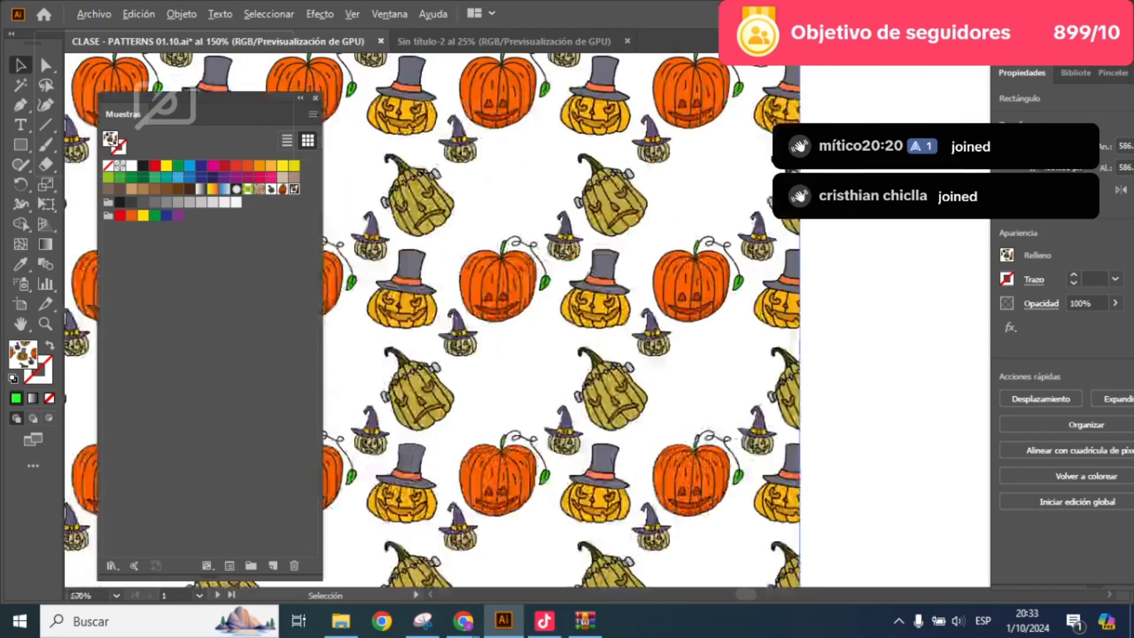
pyautogui.scroll(-4, 696, 302)
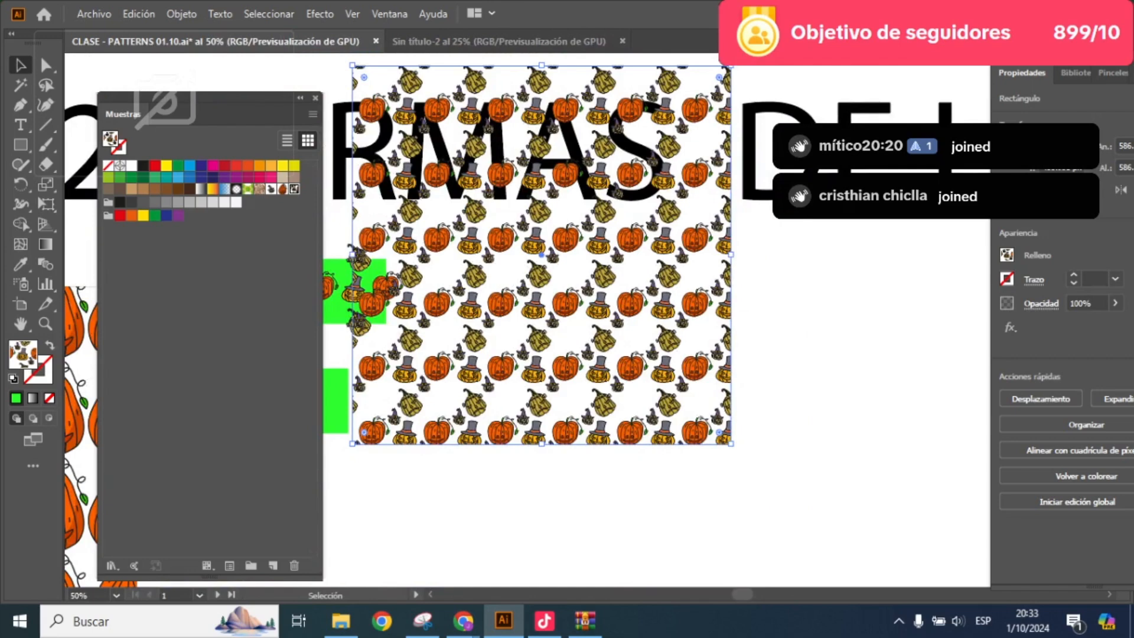
pyautogui.moveTo(598, 319); pyautogui.dragTo(809, 341)
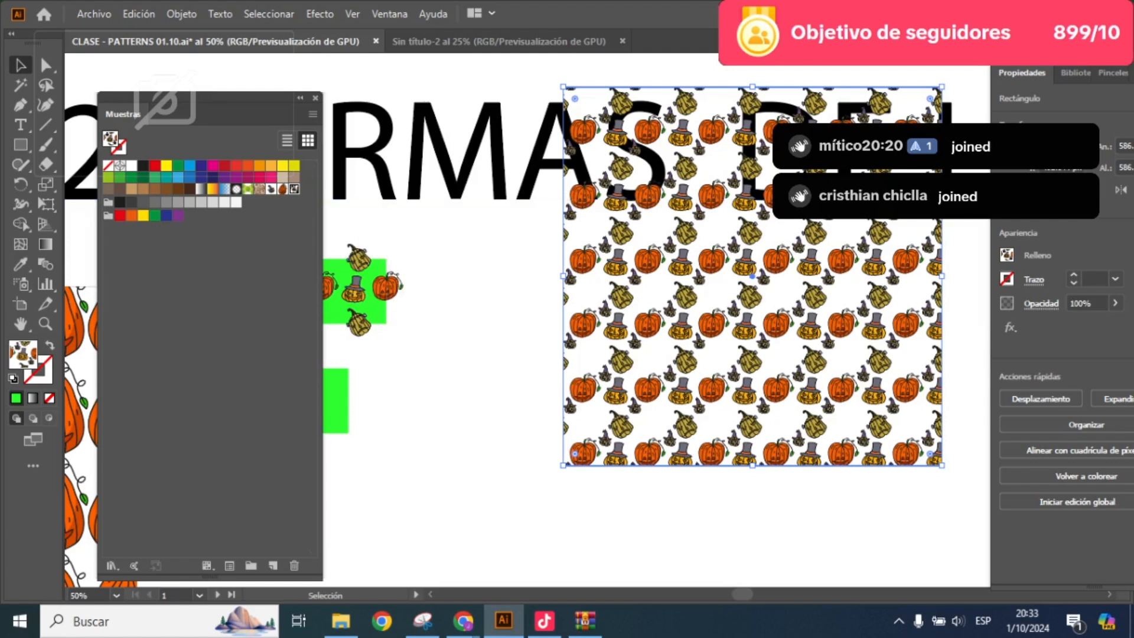
# - Draw a small pattern-filled rectangle about 89 by 144 px between the green squares and the large pattern square
pyautogui.press('m')
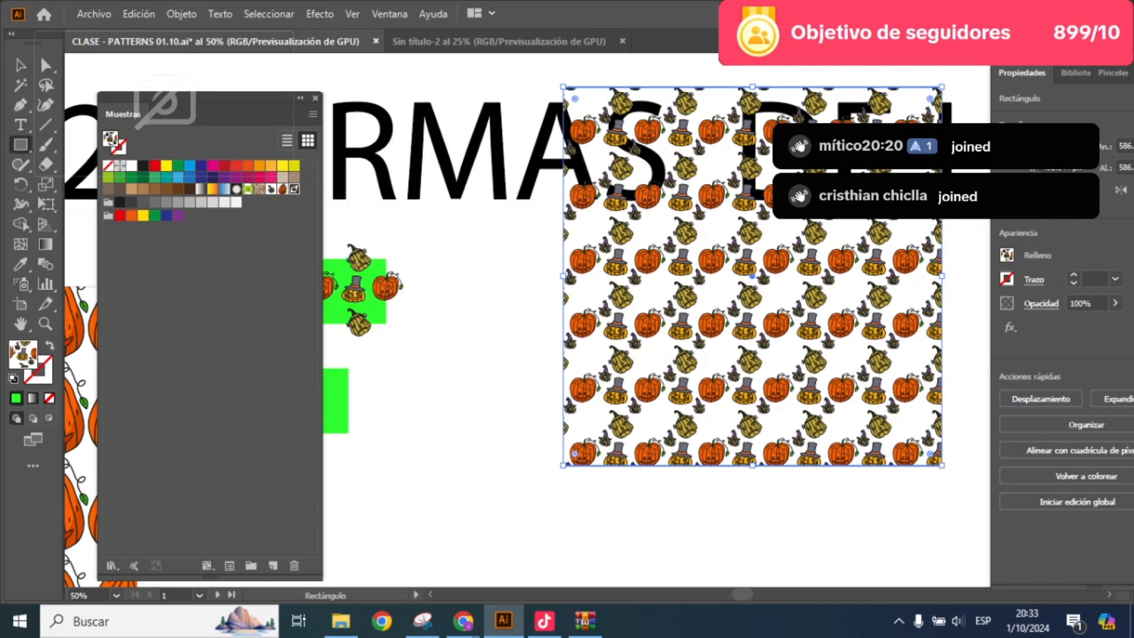
pyautogui.moveTo(445, 302); pyautogui.dragTo(503, 395)
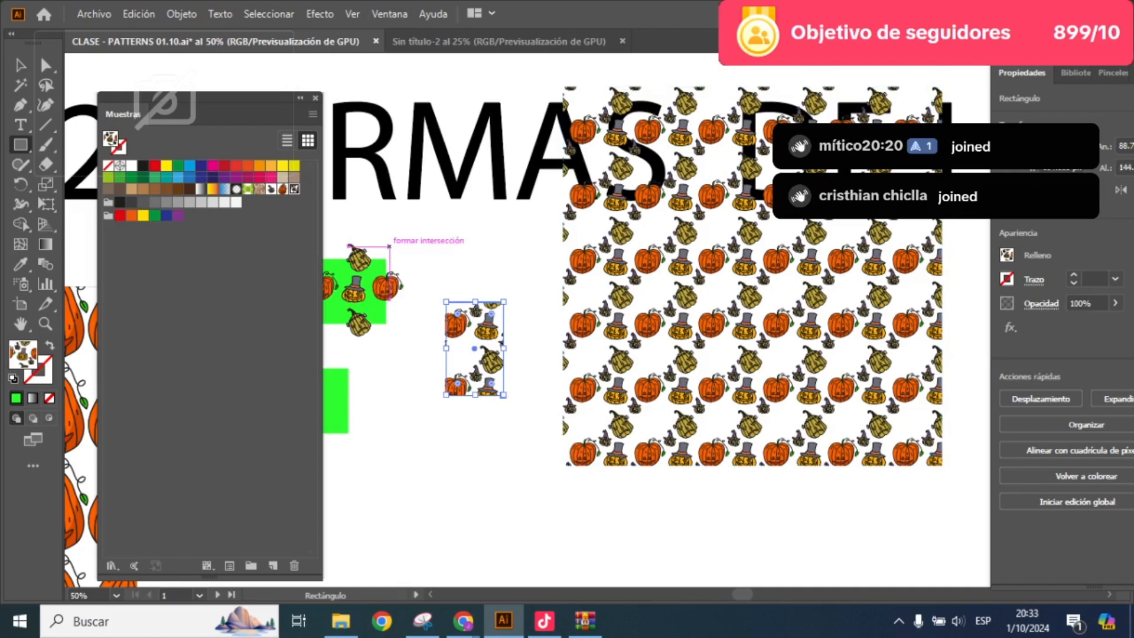
# - Switch to the 3D T-Shirt Mockup Generator to view the patterned shirt, and switch to the Urbancartoon website
pyautogui.moveTo(463, 621)
pyautogui.click(553, 550)
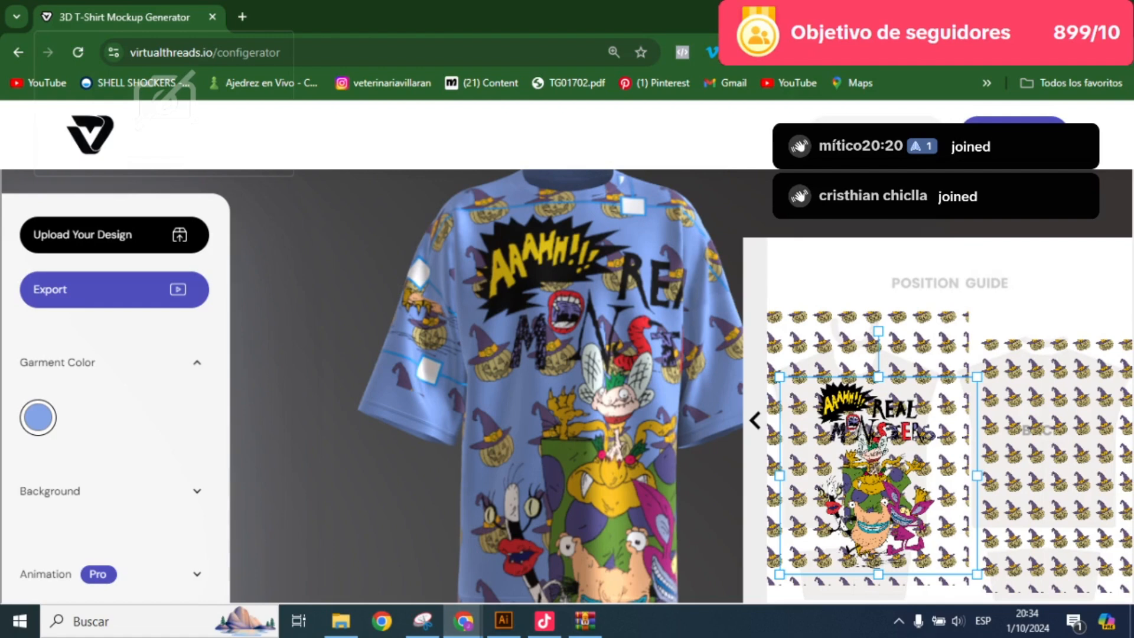
pyautogui.hotkey('alt', 'Tab')
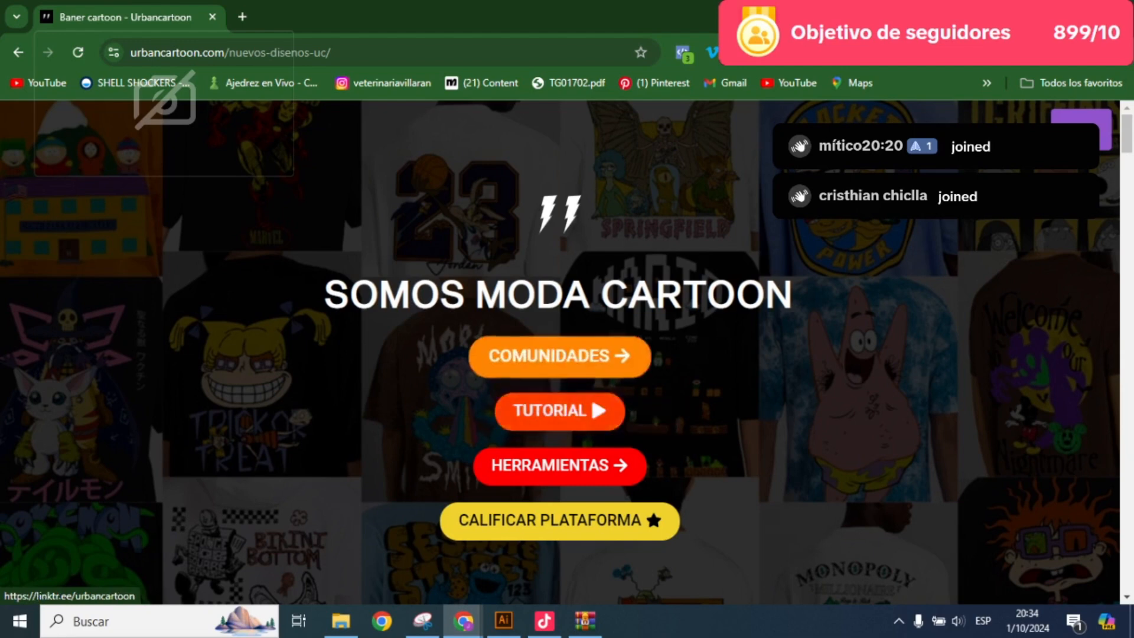
# - Open COMUNIDADES, follow the CLASES YOUTUBE link, look over the urban cartoon channel's videos, and switch to Illustrator
pyautogui.click(560, 355)
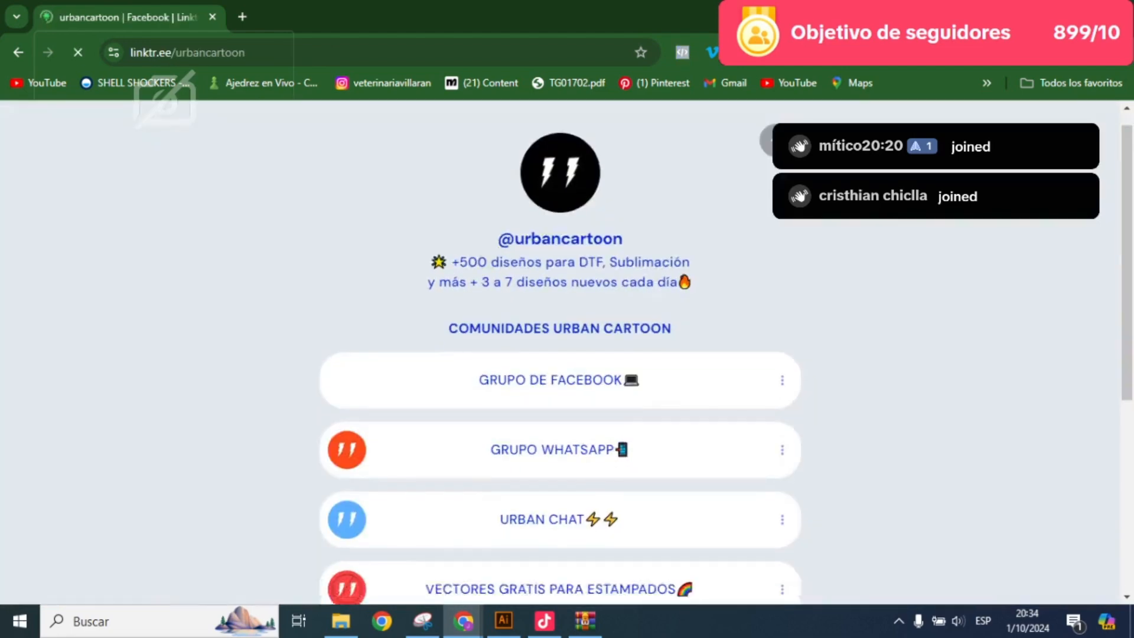
pyautogui.scroll(-5, 560, 354)
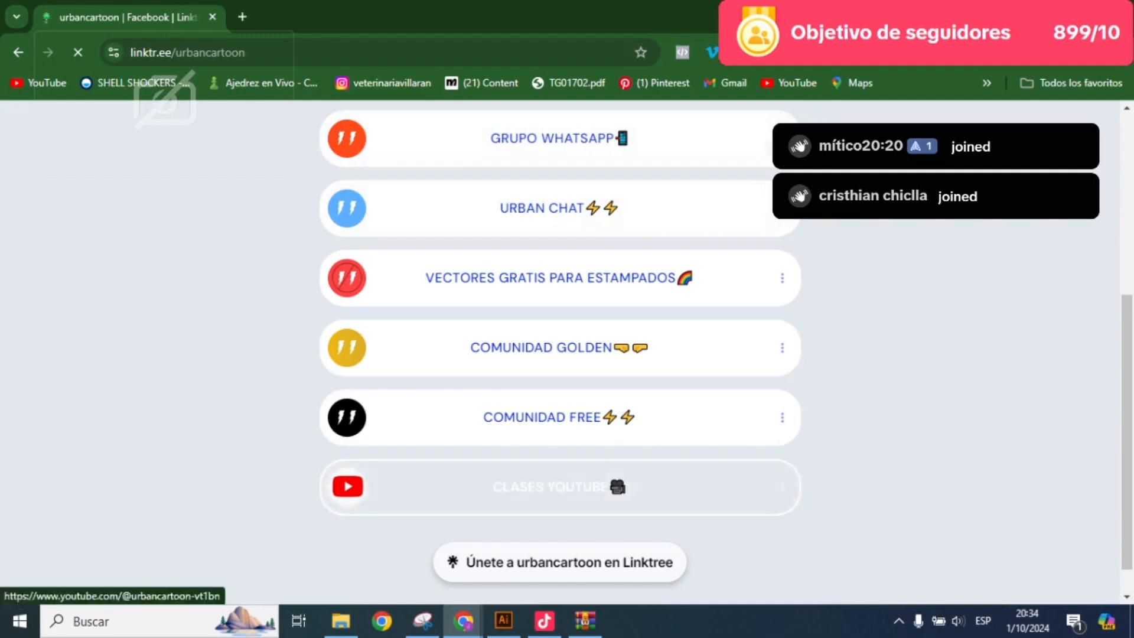
pyautogui.click(560, 487)
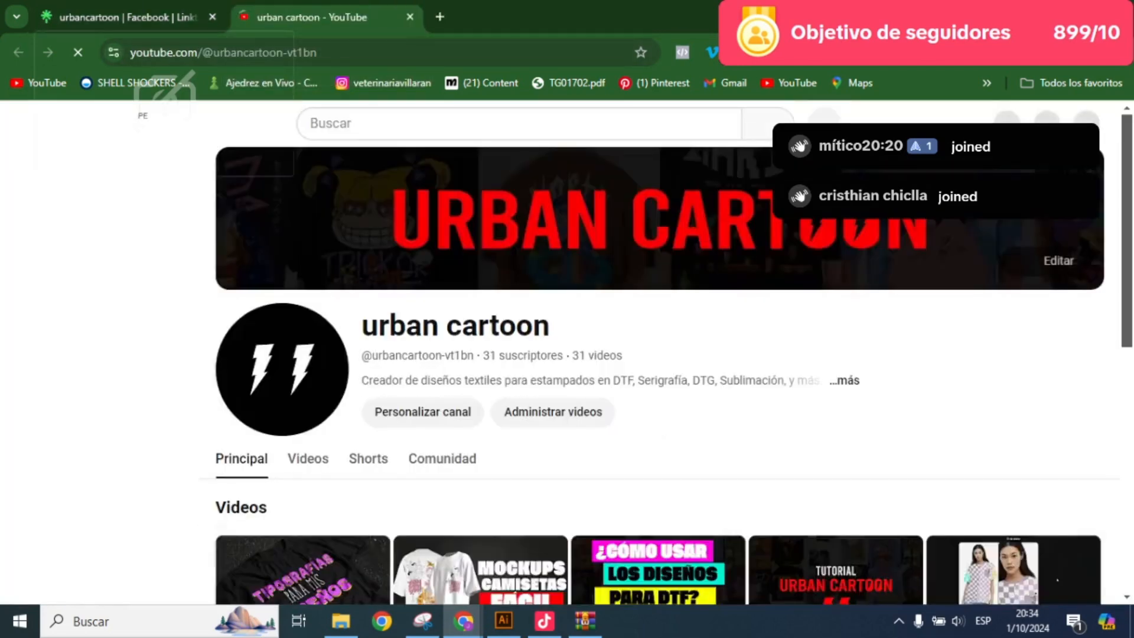
pyautogui.scroll(-4, 649, 354)
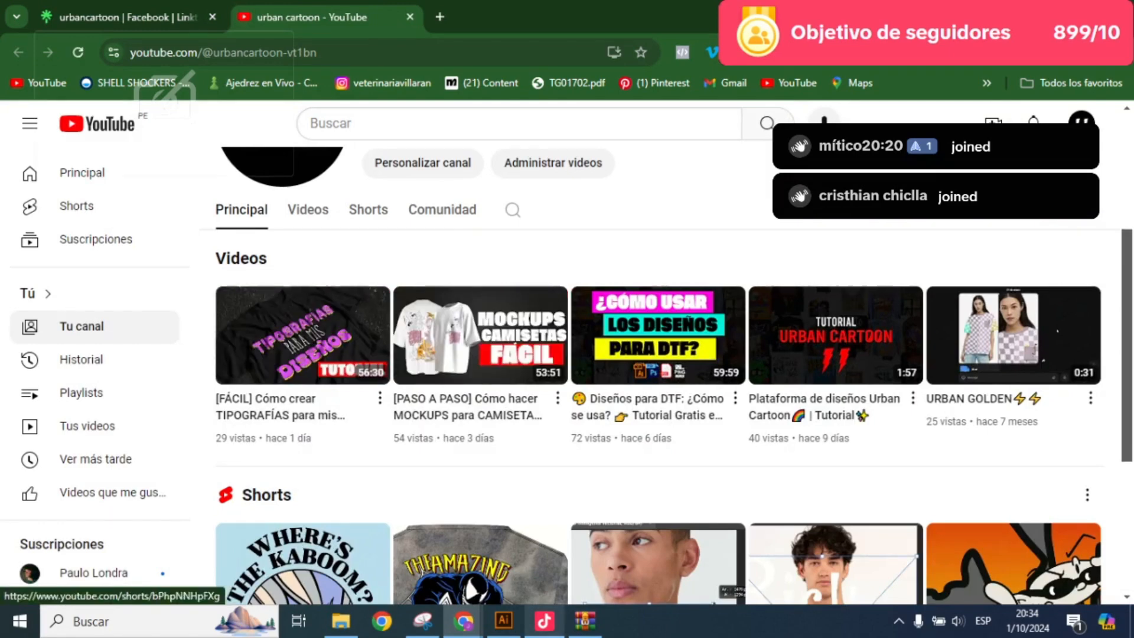
pyautogui.hotkey('alt', 'Tab')
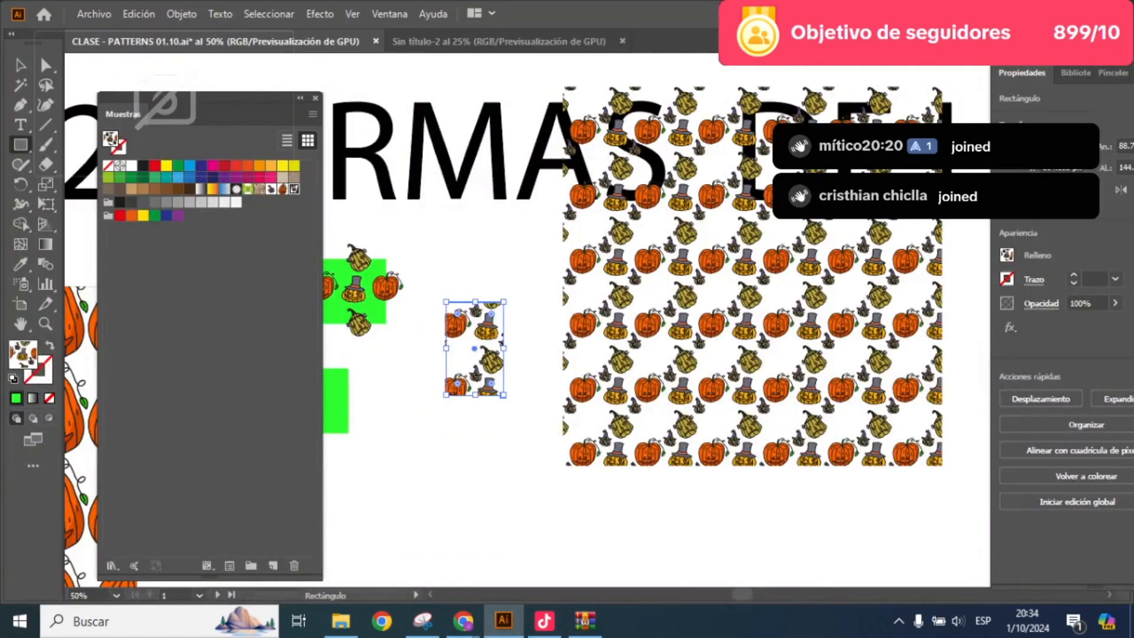
# - Switch to the browser window with the YouTube channel and return to the Urbancartoon "SOMOS MODA CARTOON" page
pyautogui.moveTo(463, 621)
pyautogui.click(373, 549)
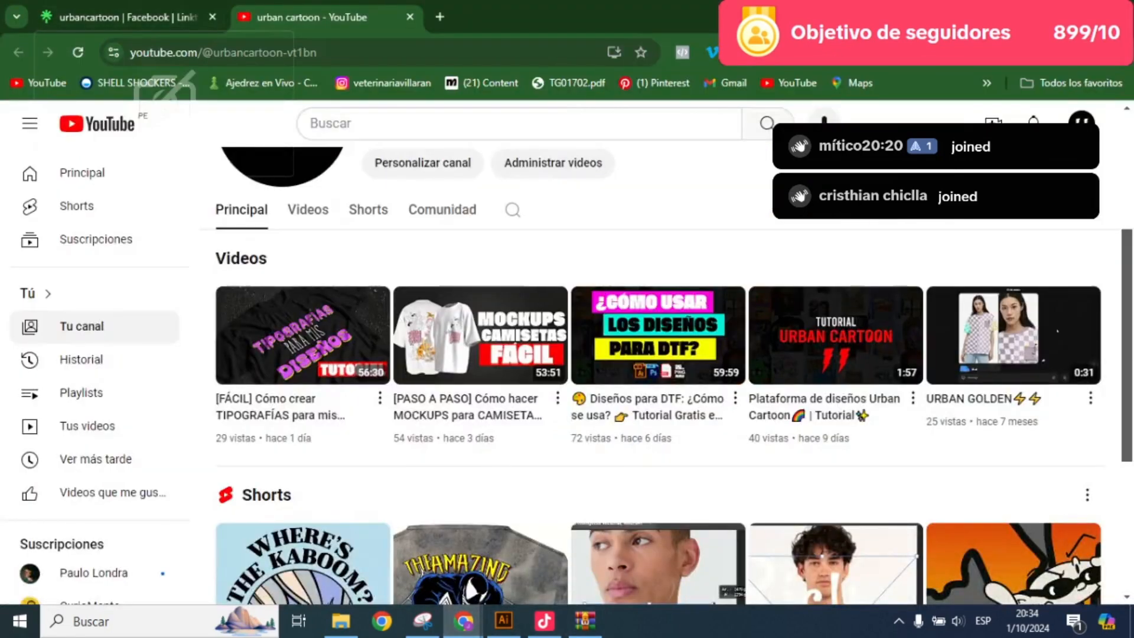
pyautogui.click(127, 17)
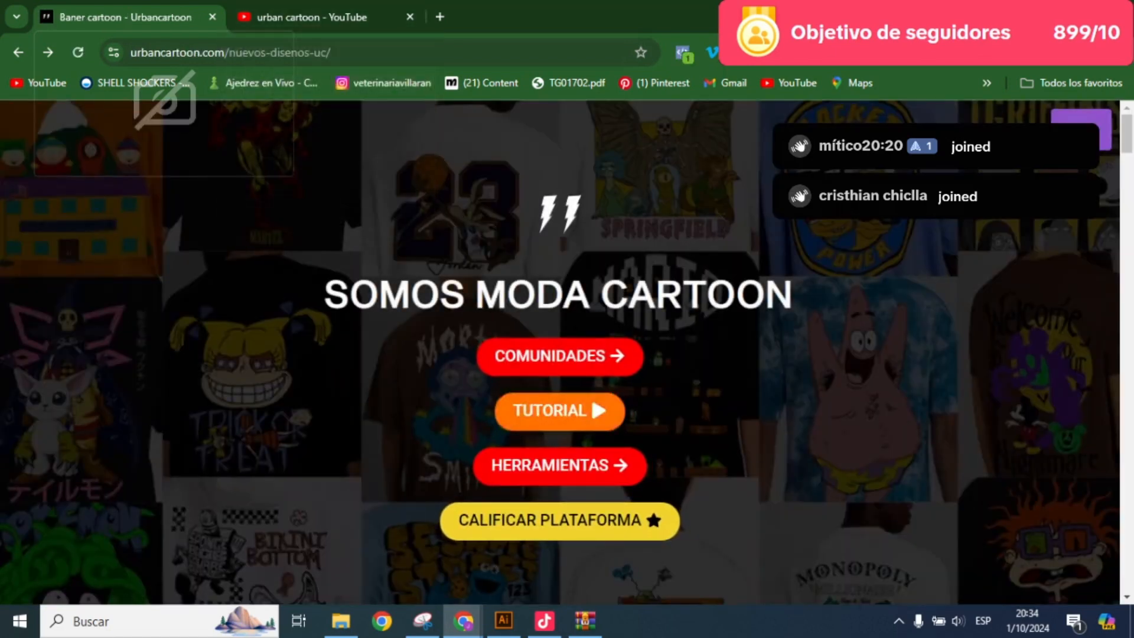
# - Open HERRAMIENTAS, go into the 1. INSTALADORES ADOBE and 1. ILUSTRATOR folders, and show the available actions for ILUSTRATOR 2020
pyautogui.click(560, 465)
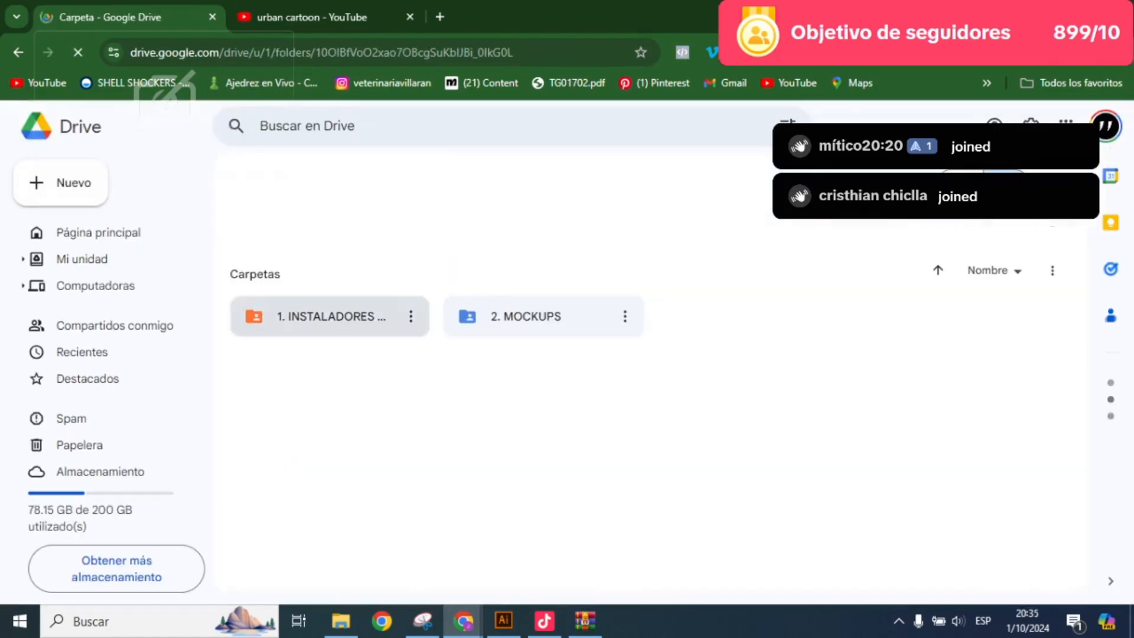
pyautogui.doubleClick(330, 273)
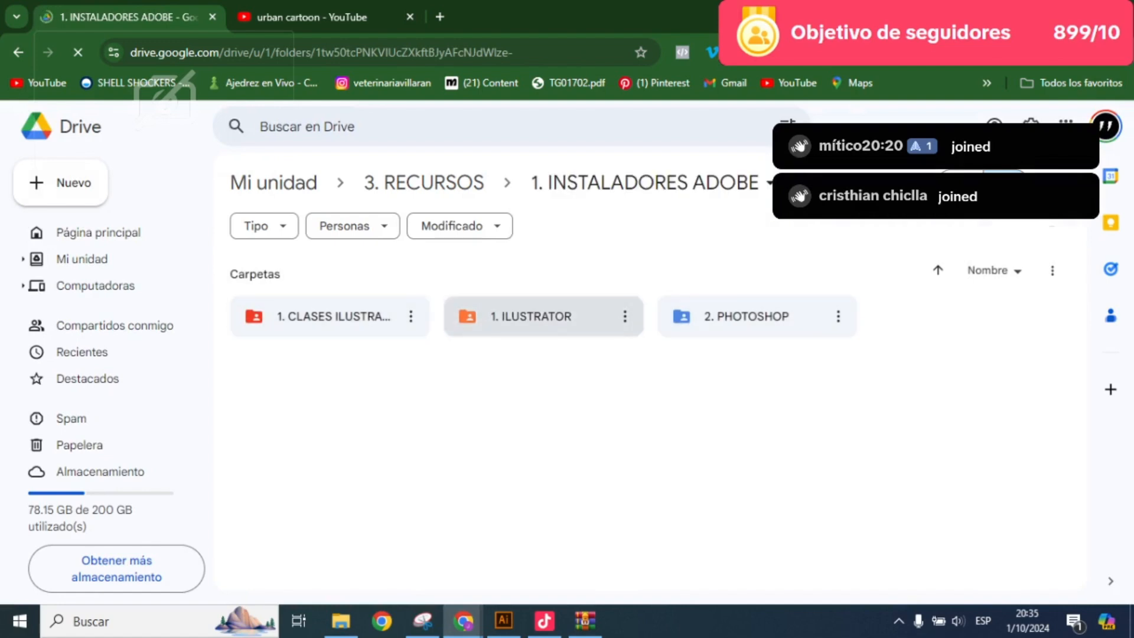
pyautogui.doubleClick(543, 317)
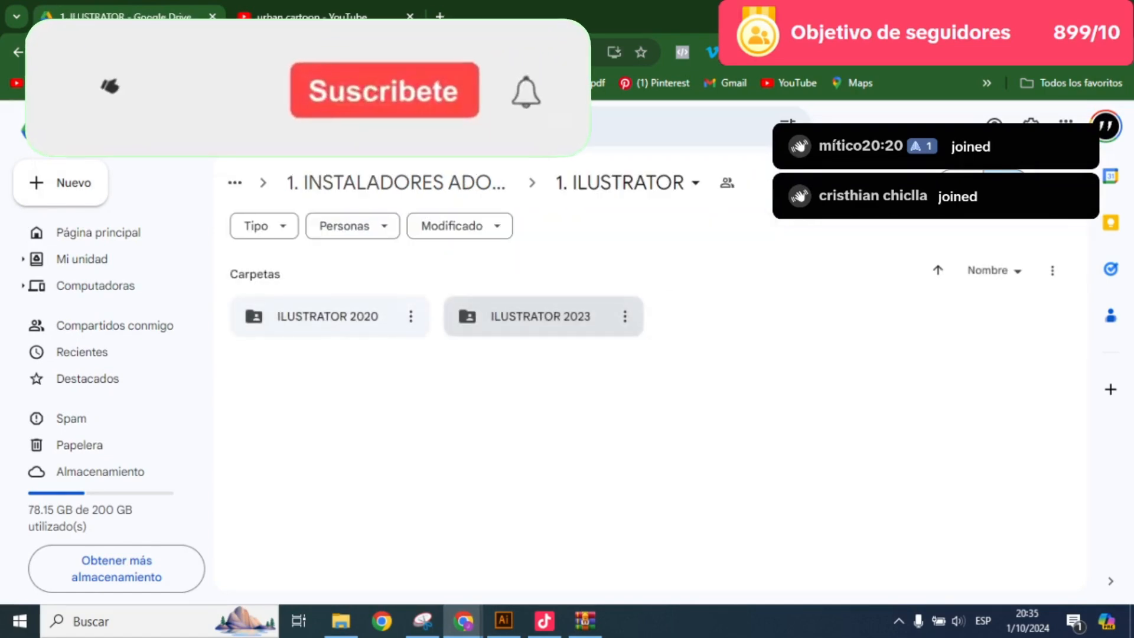
pyautogui.click(410, 317)
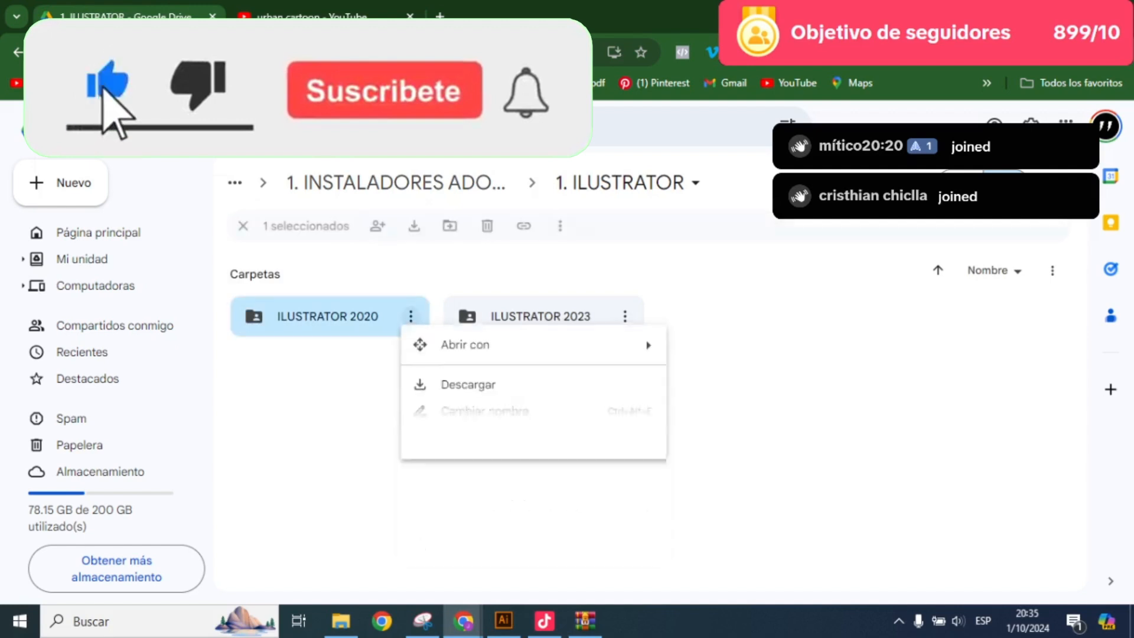